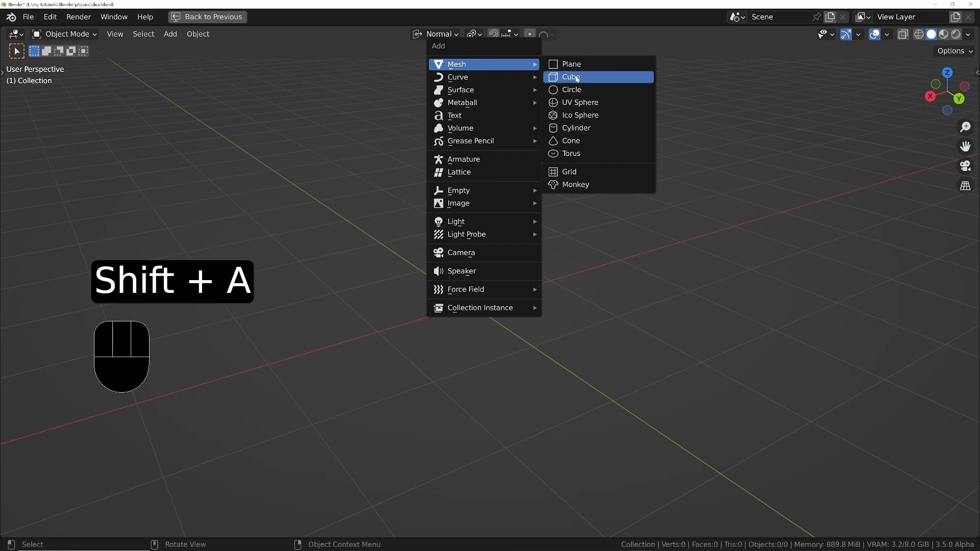
Add a cube and inset all of its faces individually to leave a thin border around each one
{"action": "left_click", "coordinate": [573, 77]}
{"action": "key", "text": "Tab"}
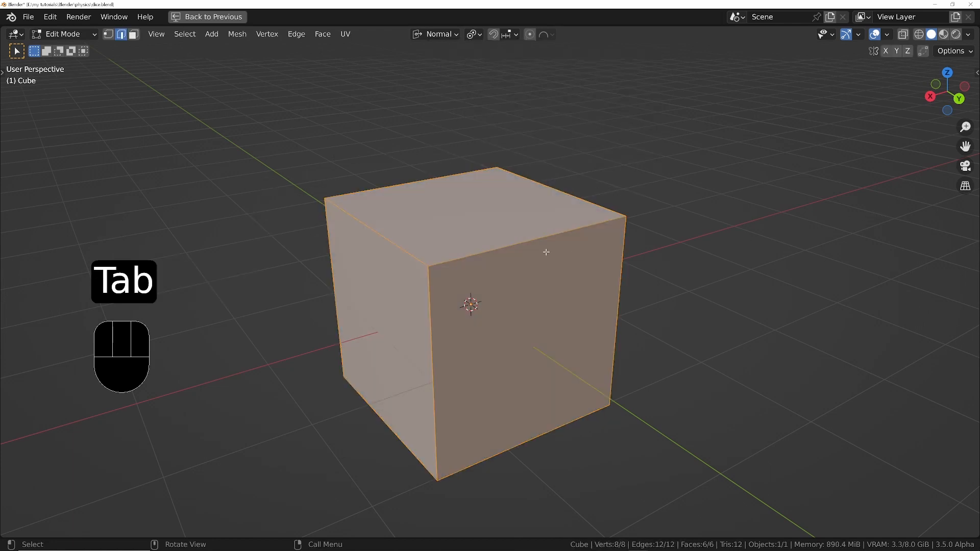
{"action": "key", "text": "3"}
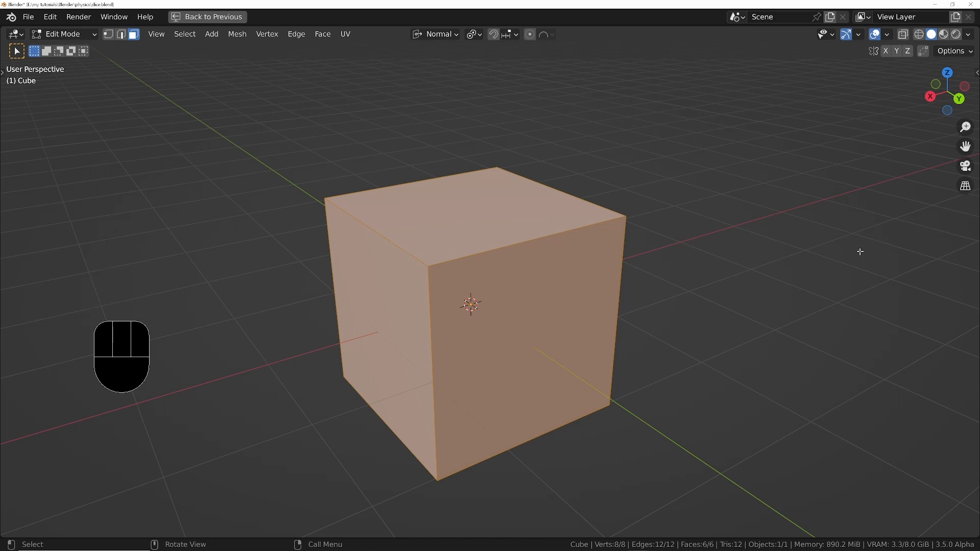
{"action": "key", "text": "i"}
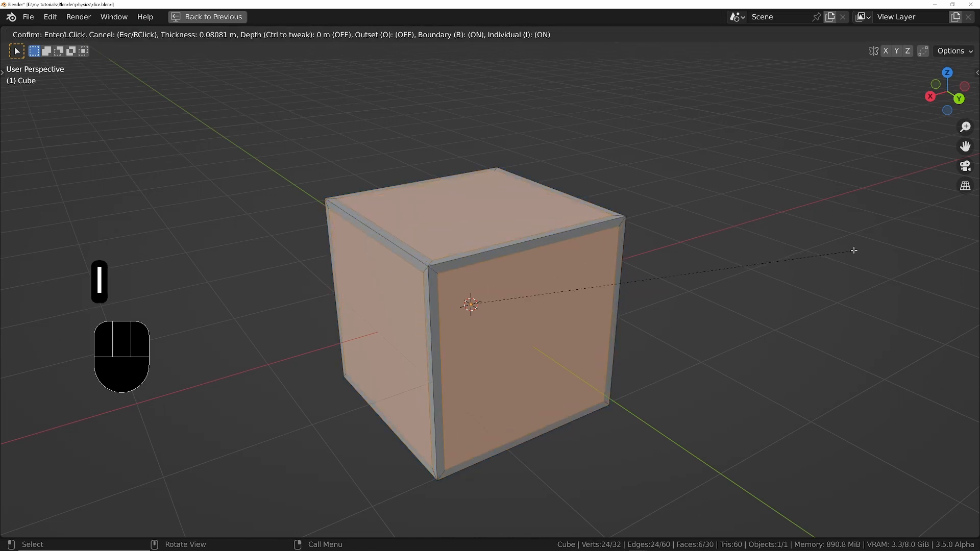
{"action": "key", "text": "i"}
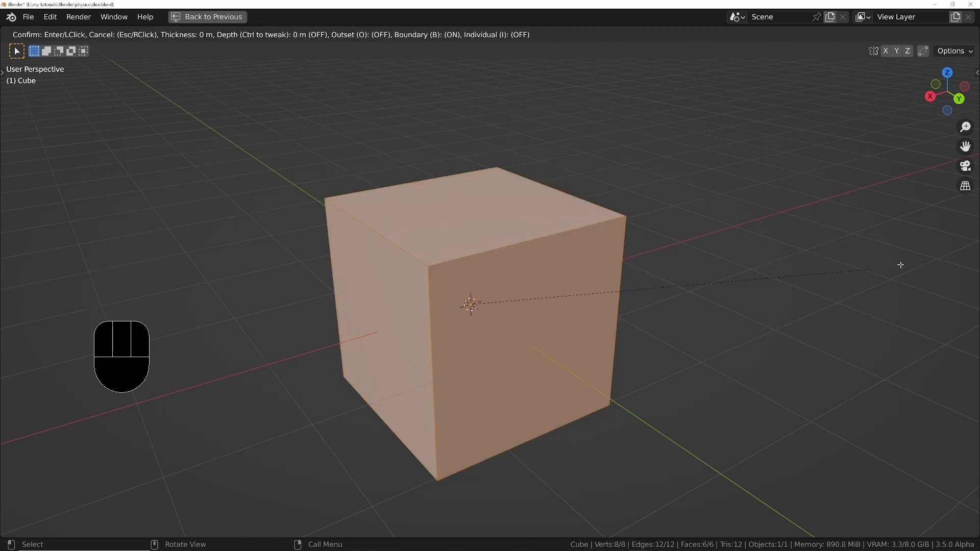
{"action": "key", "text": "i"}
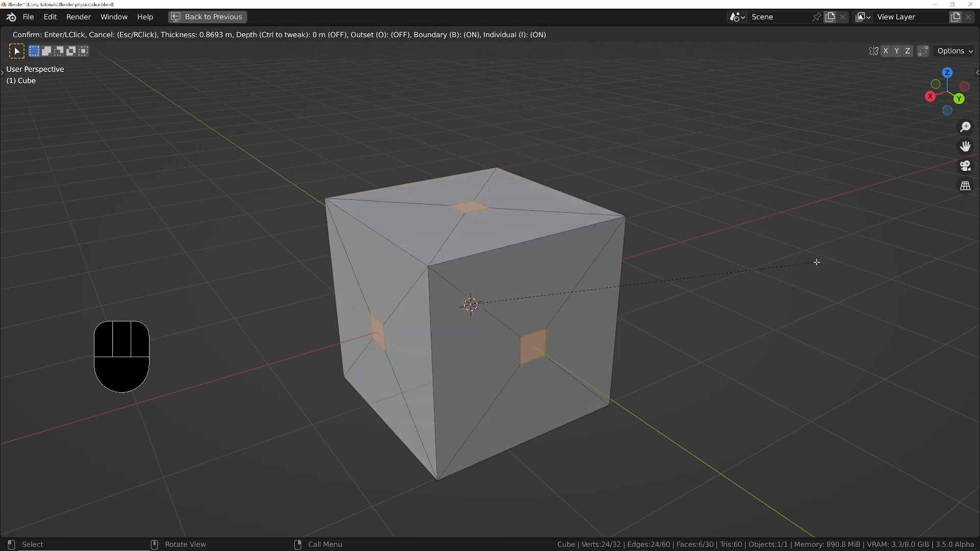
{"action": "left_click", "coordinate": [853, 250]}
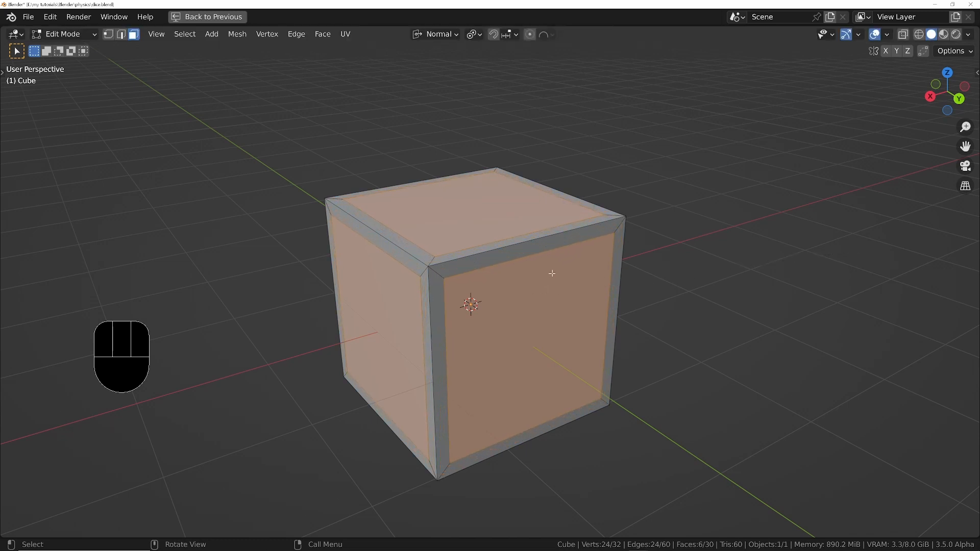
Add three centred loop cuts around the cube, one across each axis, so every face is split into quarters
{"action": "middle_click_drag", "start_coordinate": [552, 274], "coordinate": [450, 246]}
{"action": "key", "text": "ctrl+r"}
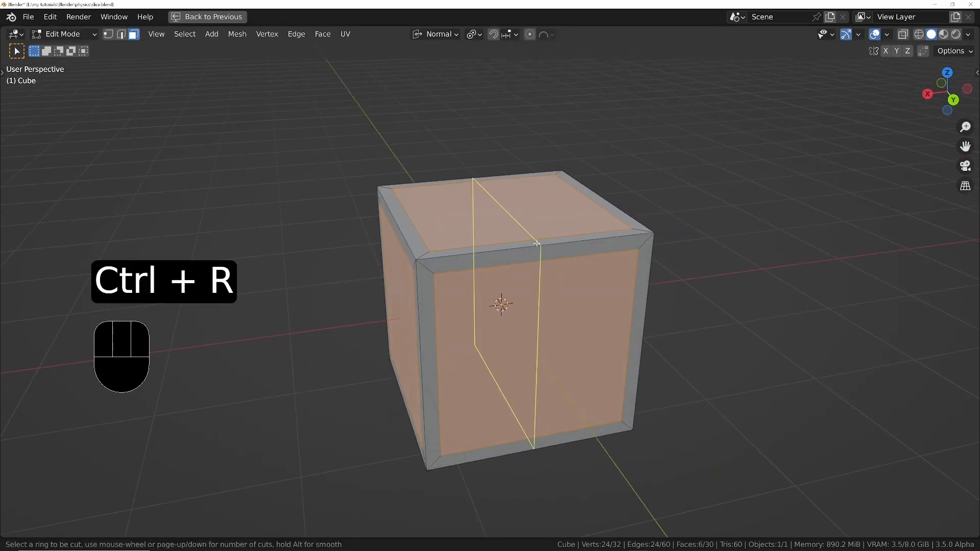
{"action": "left_click", "coordinate": [537, 243]}
{"action": "right_click", "coordinate": [536, 244]}
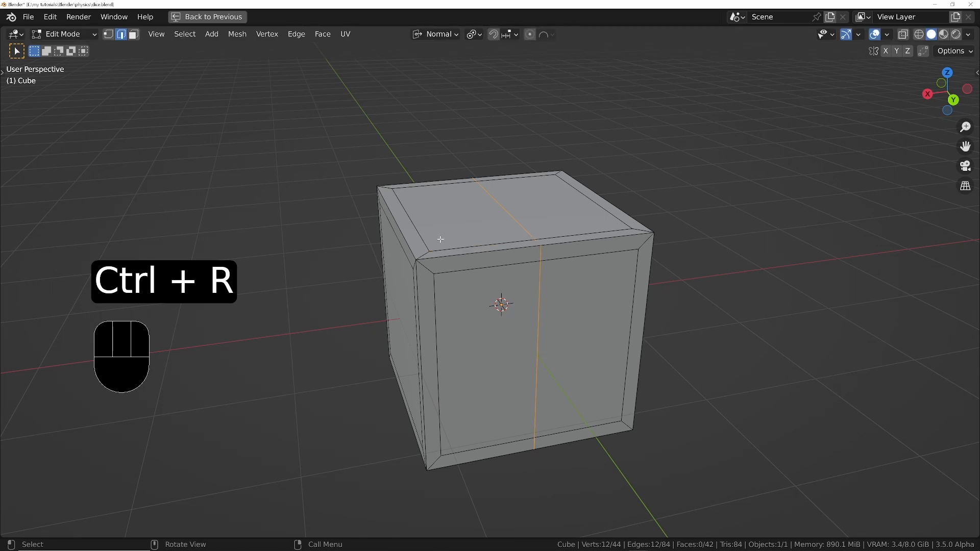
{"action": "middle_click_drag", "start_coordinate": [441, 239], "coordinate": [389, 245]}
{"action": "key", "text": "ctrl+r"}
{"action": "left_click", "coordinate": [353, 246]}
{"action": "right_click", "coordinate": [354, 246]}
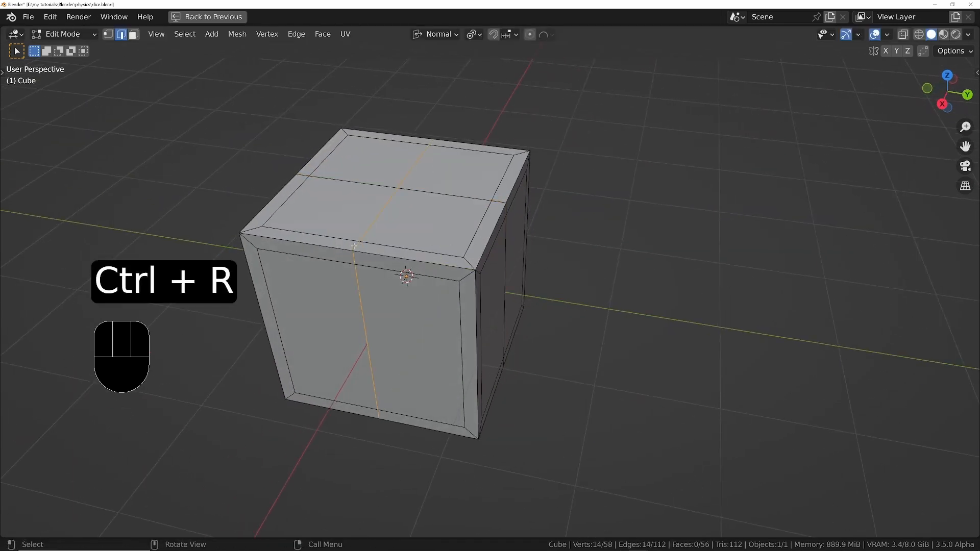
{"action": "middle_click_drag", "start_coordinate": [543, 324], "coordinate": [598, 266]}
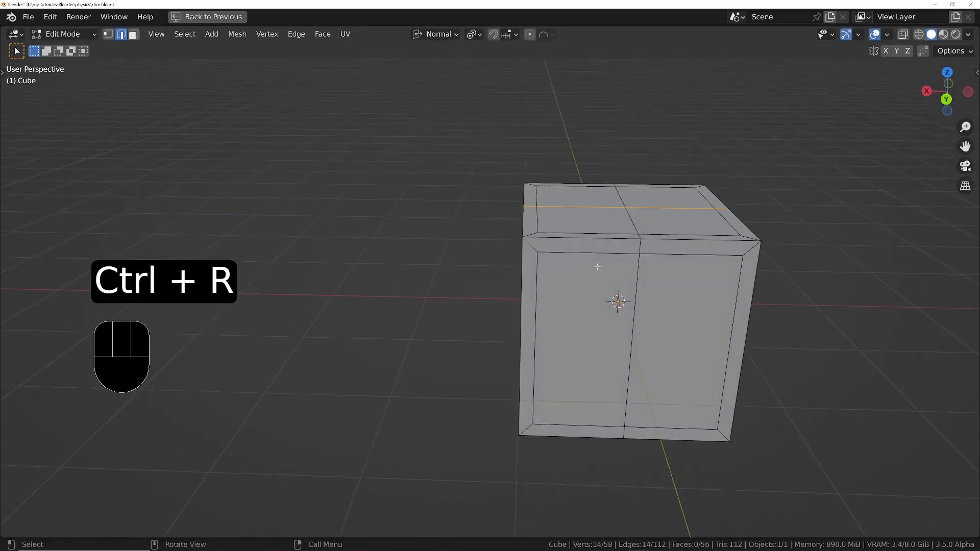
{"action": "key", "text": "ctrl+r"}
{"action": "left_click", "coordinate": [638, 344]}
{"action": "right_click", "coordinate": [638, 344]}
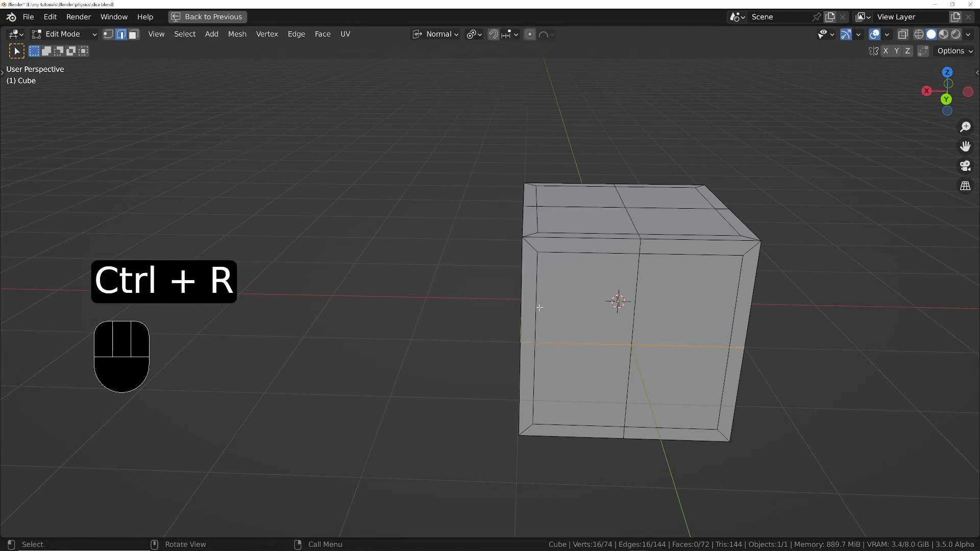
Add a level 1 Subdivision Surface modifier to the cube and apply it
{"action": "middle_click_drag", "start_coordinate": [540, 308], "coordinate": [485, 274]}
{"action": "scroll", "coordinate": [593, 249], "scroll_direction": "down", "scroll_amount": 2}
{"action": "key", "text": "Tab"}
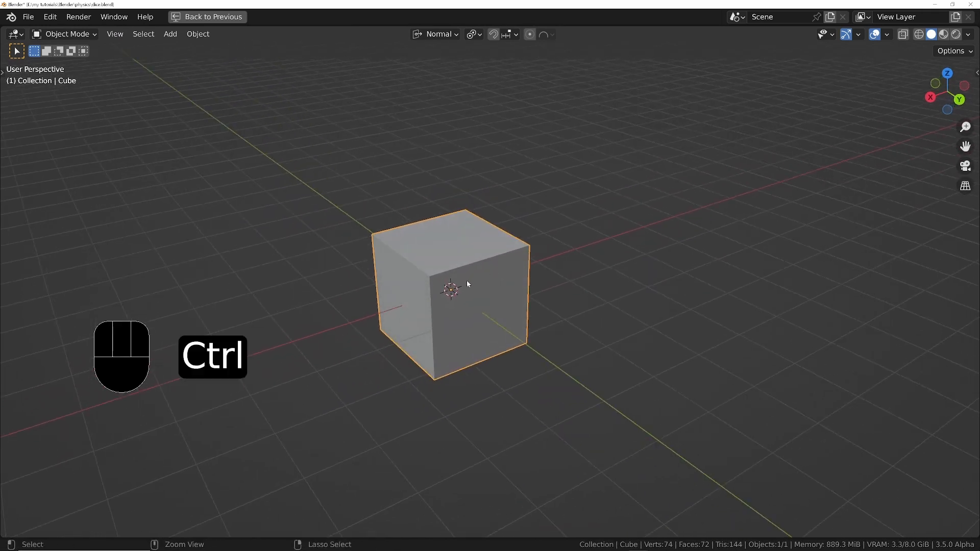
{"action": "key", "text": "ctrl+1"}
{"action": "key", "text": "Tab"}
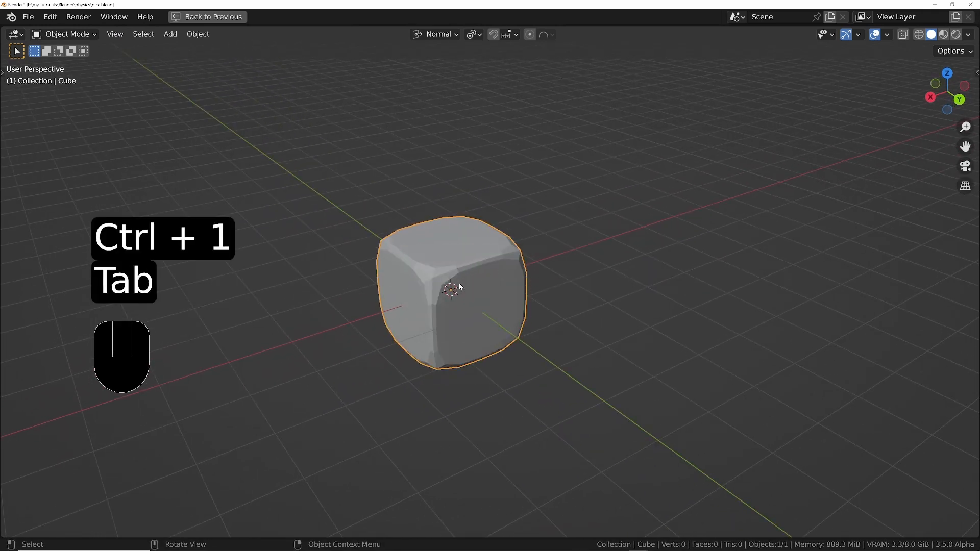
{"action": "key", "text": "ctrl+space"}
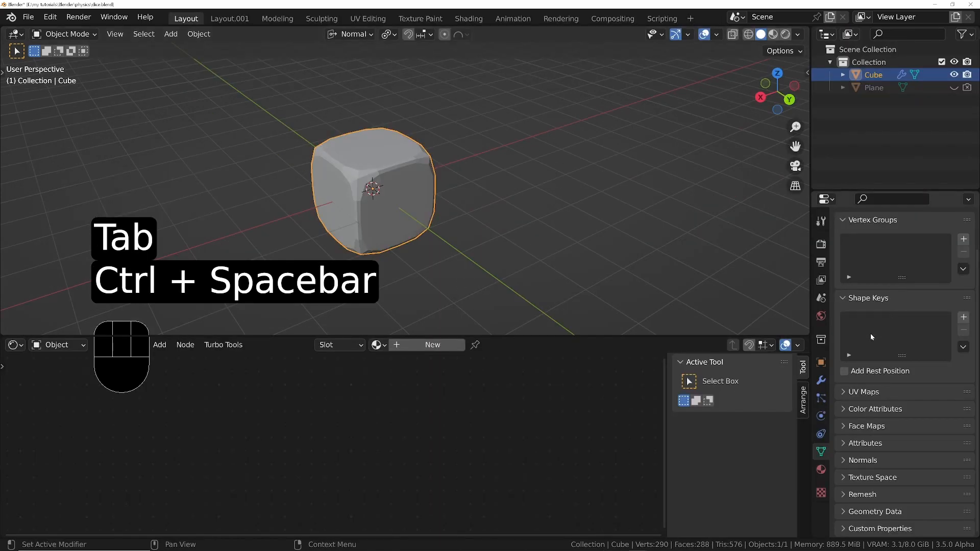
{"action": "left_click", "coordinate": [821, 380]}
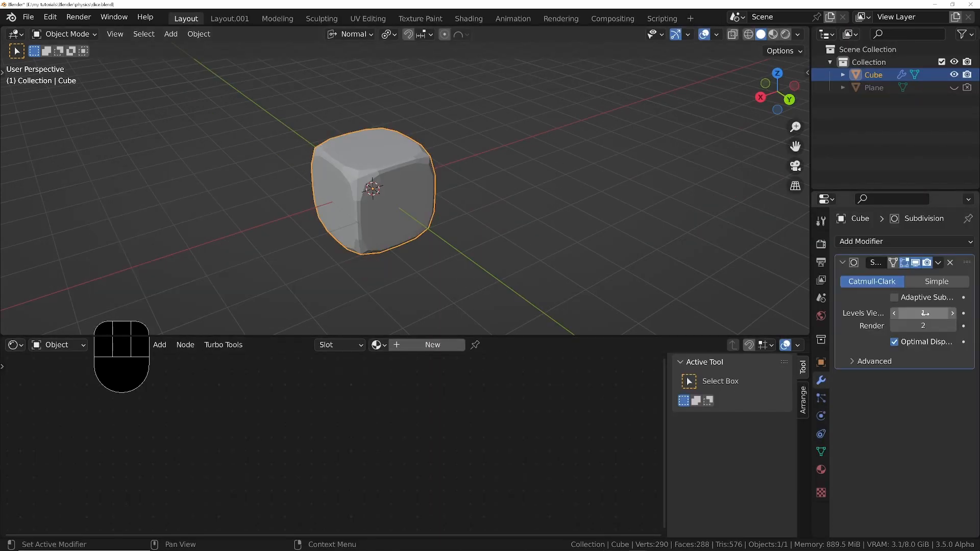
{"action": "key", "text": "ctrl+a"}
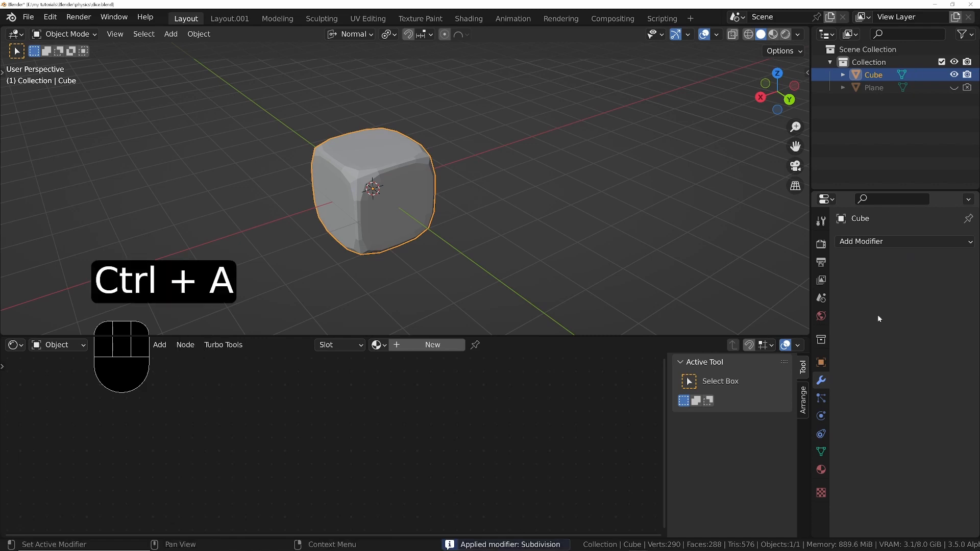
In vertex editing, select six vertices on the cube's top face in two parallel rows of three for the six-pip side
{"action": "key", "text": "Tab"}
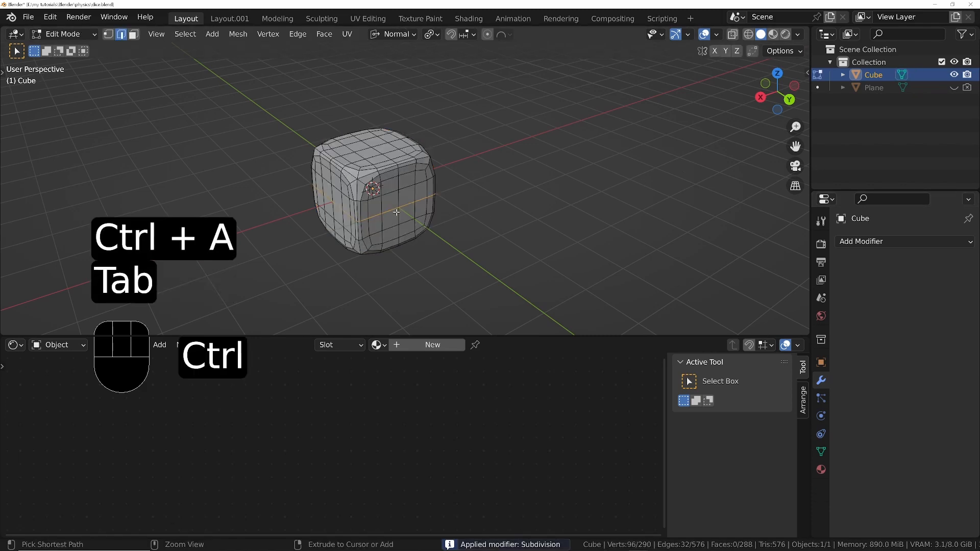
{"action": "key", "text": "ctrl+space"}
{"action": "middle_click_drag", "start_coordinate": [448, 297], "coordinate": [549, 271], "text": "shift"}
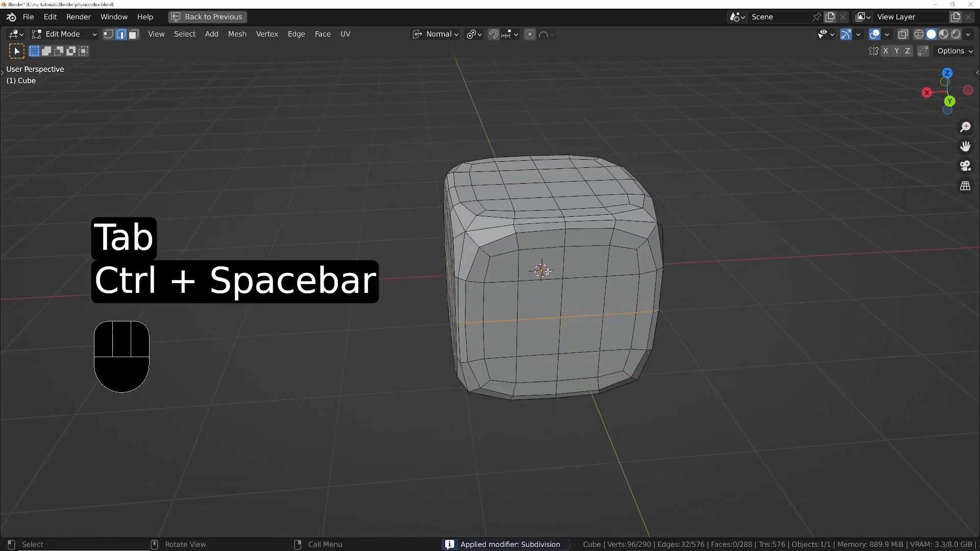
{"action": "key", "text": "1"}
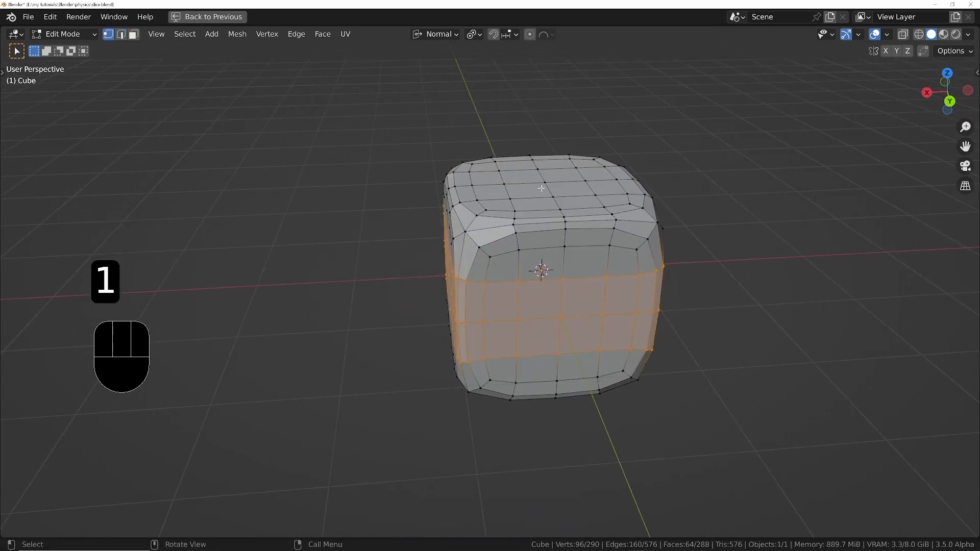
{"action": "middle_click_drag", "start_coordinate": [541, 189], "coordinate": [522, 214]}
{"action": "scroll", "coordinate": [578, 245], "scroll_direction": "down", "scroll_amount": 1}
{"action": "middle_click_drag", "start_coordinate": [522, 215], "coordinate": [542, 161]}
{"action": "key", "text": "c"}
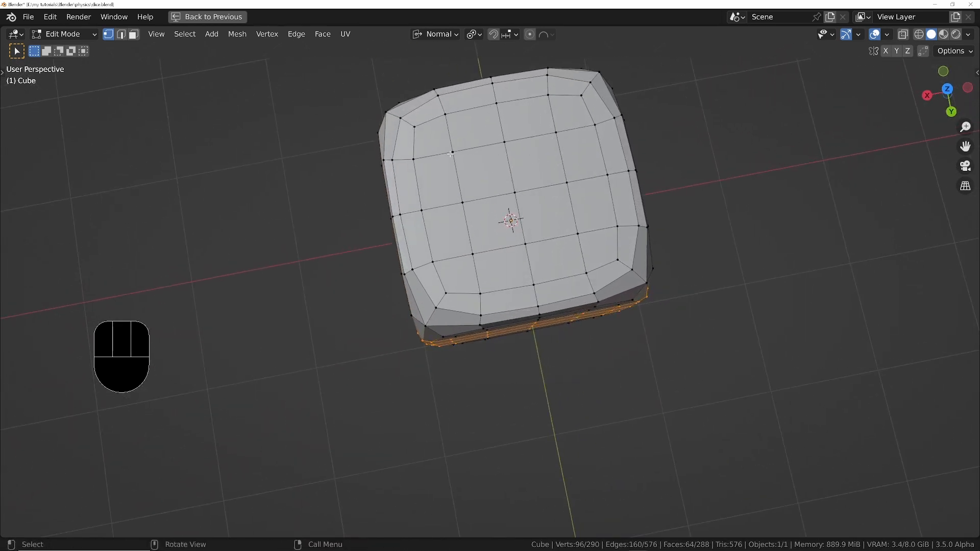
{"action": "left_click", "coordinate": [452, 153]}
{"action": "left_click", "coordinate": [506, 143], "text": "shift"}
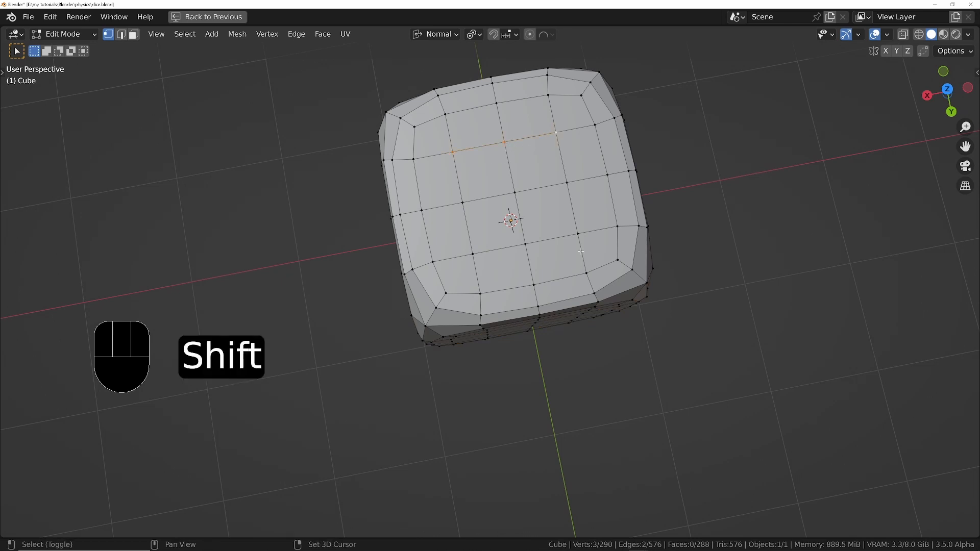
{"action": "left_click", "coordinate": [578, 235], "text": "shift"}
{"action": "left_click", "coordinate": [527, 245], "text": "shift"}
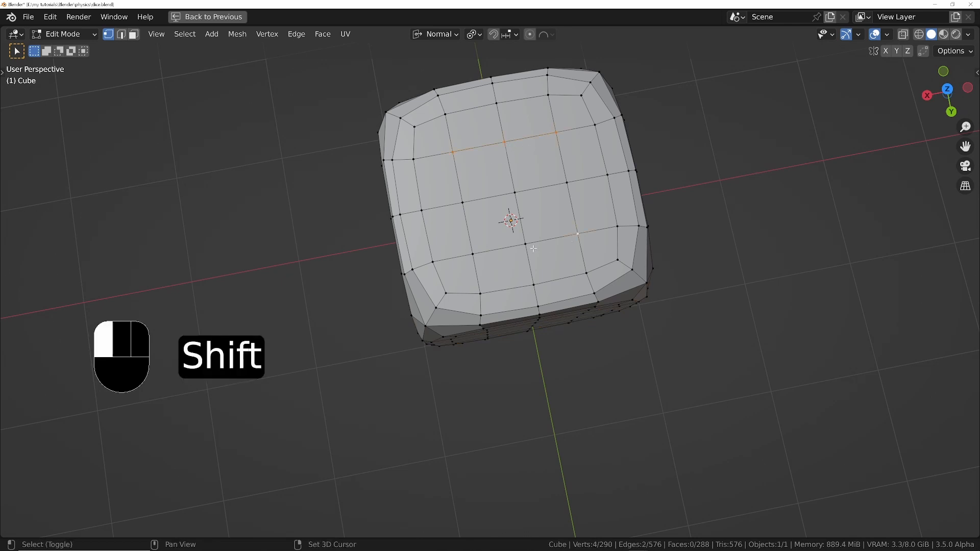
{"action": "left_click", "coordinate": [474, 255], "text": "shift"}
Extend the selection with the bottom face's centre vertex and two diagonally opposite vertices on the +Y face
{"action": "middle_click_drag", "start_coordinate": [475, 259], "coordinate": [553, 264]}
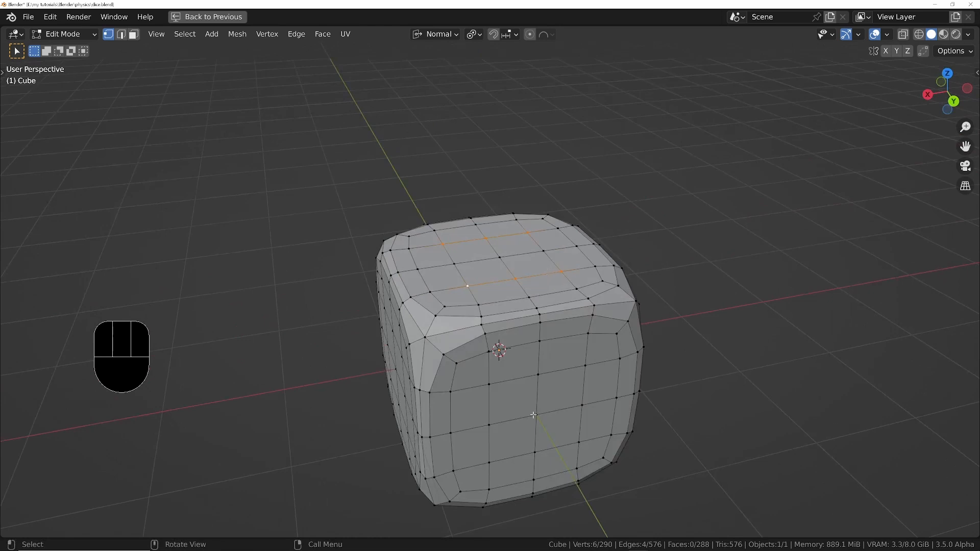
{"action": "middle_click_drag", "start_coordinate": [534, 415], "coordinate": [572, 330]}
{"action": "key", "text": "shift"}
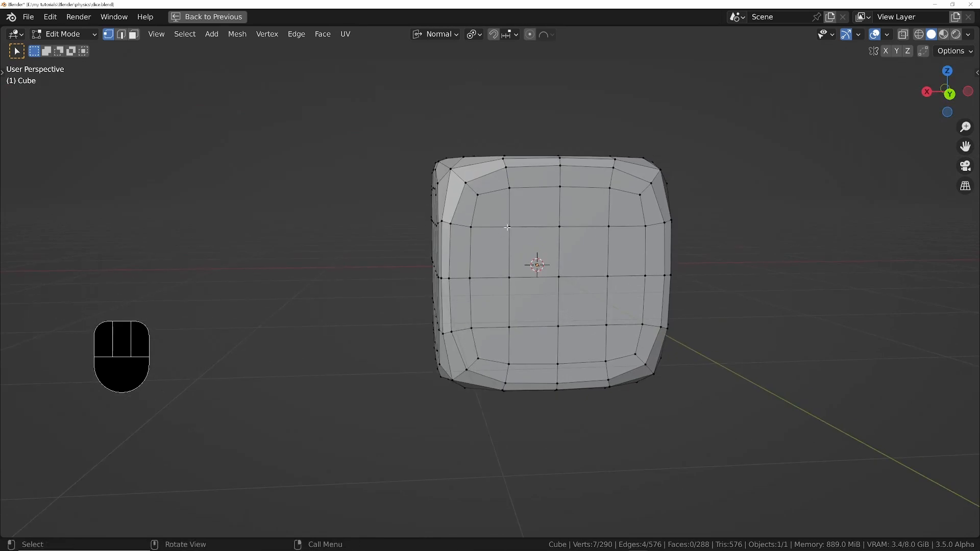
{"action": "key", "text": "shift"}
{"action": "left_click", "coordinate": [606, 325], "text": "shift"}
Extend the selection with five vertices on the -Y face, four inner corners and the centre
{"action": "middle_click_drag", "start_coordinate": [442, 209], "coordinate": [624, 291]}
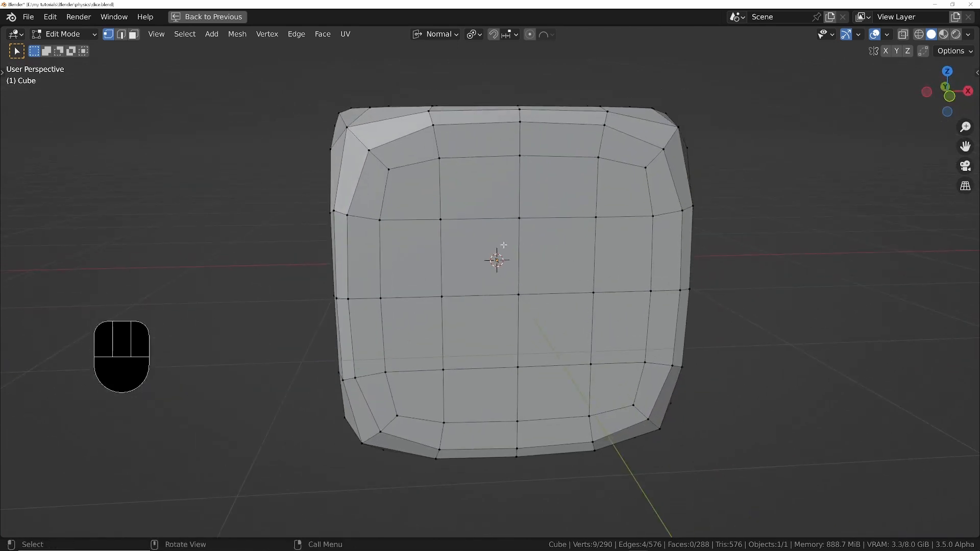
{"action": "left_click", "coordinate": [441, 219], "text": "shift"}
{"action": "left_click", "coordinate": [591, 365], "text": "shift"}
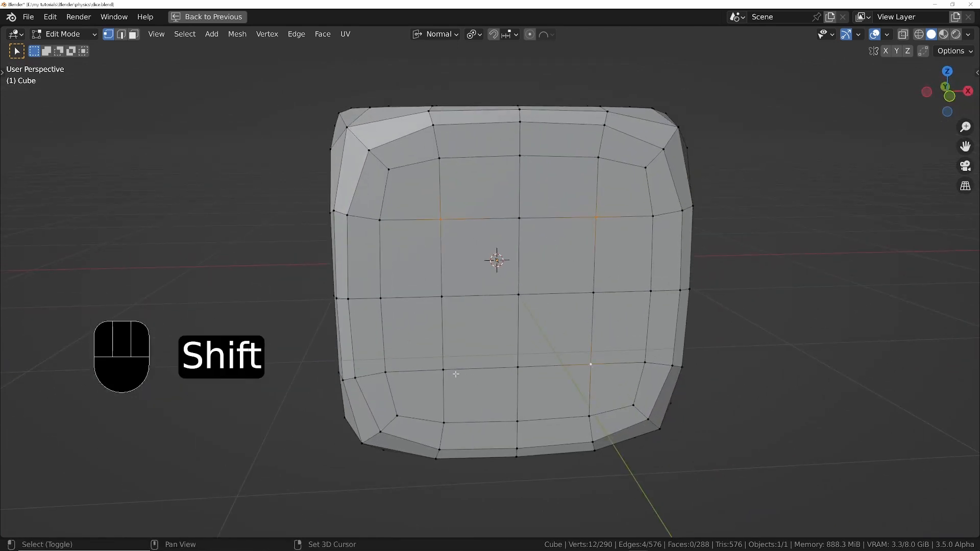
{"action": "left_click", "coordinate": [520, 295], "text": "shift"}
Extend the selection with three diagonal vertices on the -X face and four inner corner vertices on the +X face
{"action": "middle_click_drag", "start_coordinate": [516, 304], "coordinate": [498, 357]}
{"action": "left_click", "coordinate": [483, 314], "text": "shift"}
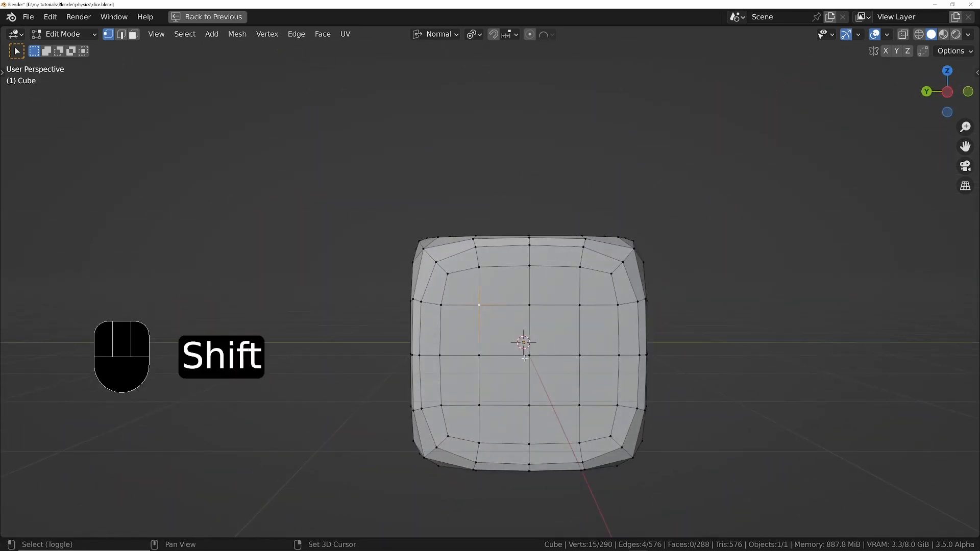
{"action": "middle_click_drag", "start_coordinate": [571, 403], "coordinate": [791, 261]}
{"action": "middle_click_drag", "start_coordinate": [410, 415], "coordinate": [421, 374], "text": "shift"}
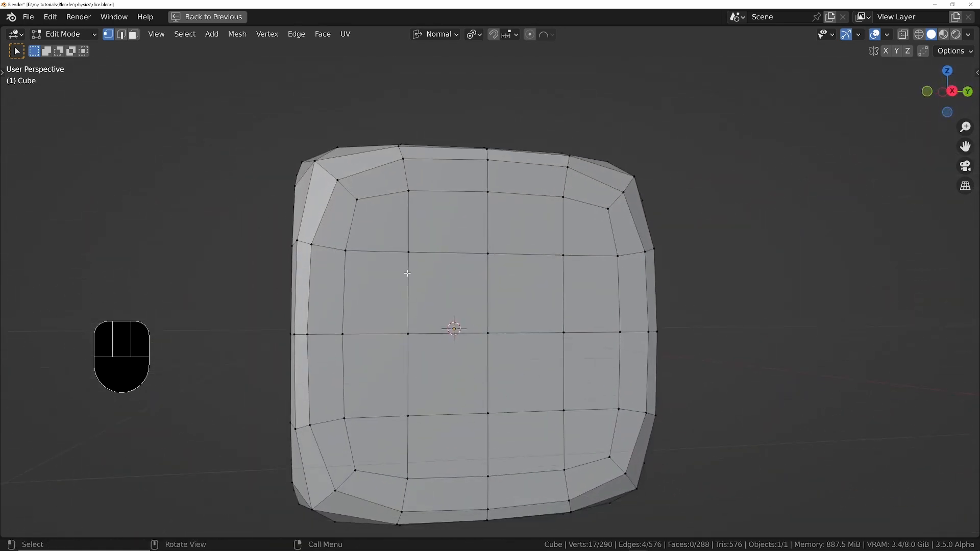
{"action": "left_click", "coordinate": [405, 259], "text": "shift"}
{"action": "left_click", "coordinate": [556, 408], "text": "shift"}
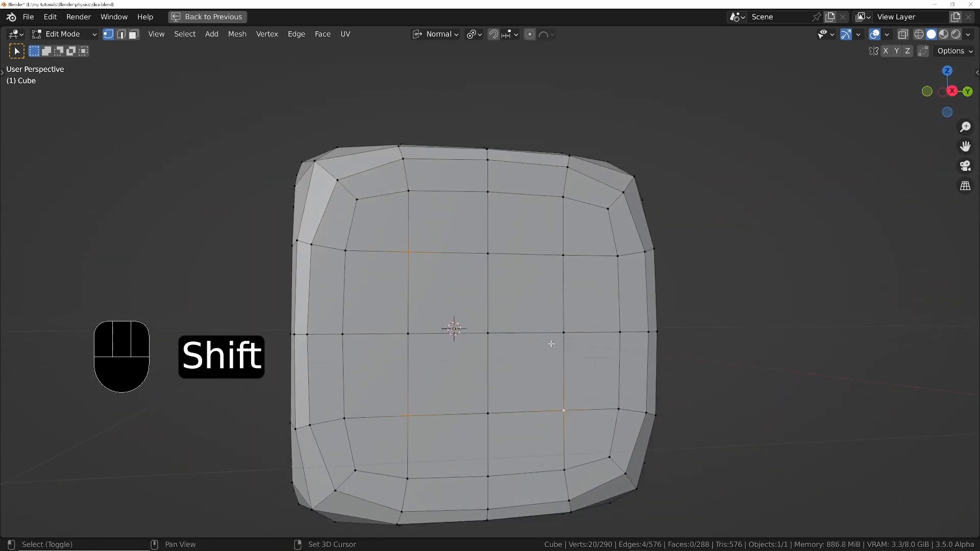
Bevel the selected pip vertices with Affect set to Vertices and one segment, making a diamond-shaped face at each
{"action": "middle_click_drag", "start_coordinate": [503, 244], "coordinate": [526, 276]}
{"action": "scroll", "coordinate": [532, 235], "scroll_direction": "down", "scroll_amount": 2}
{"action": "middle_click_drag", "start_coordinate": [529, 215], "coordinate": [528, 235]}
{"action": "middle_click_drag", "start_coordinate": [532, 324], "coordinate": [536, 296], "text": "ctrl"}
{"action": "middle_click_drag", "start_coordinate": [541, 301], "coordinate": [545, 289]}
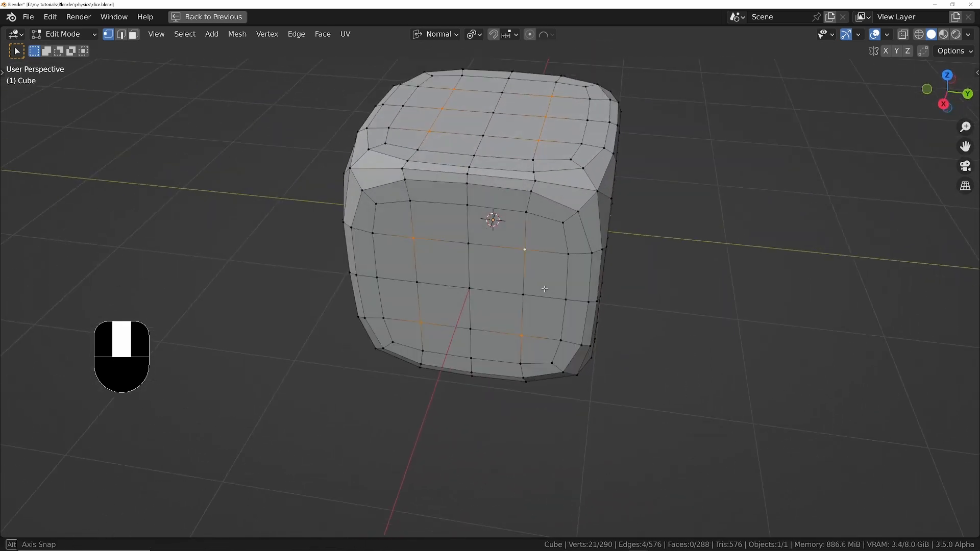
{"action": "key", "text": "ctrl+b"}
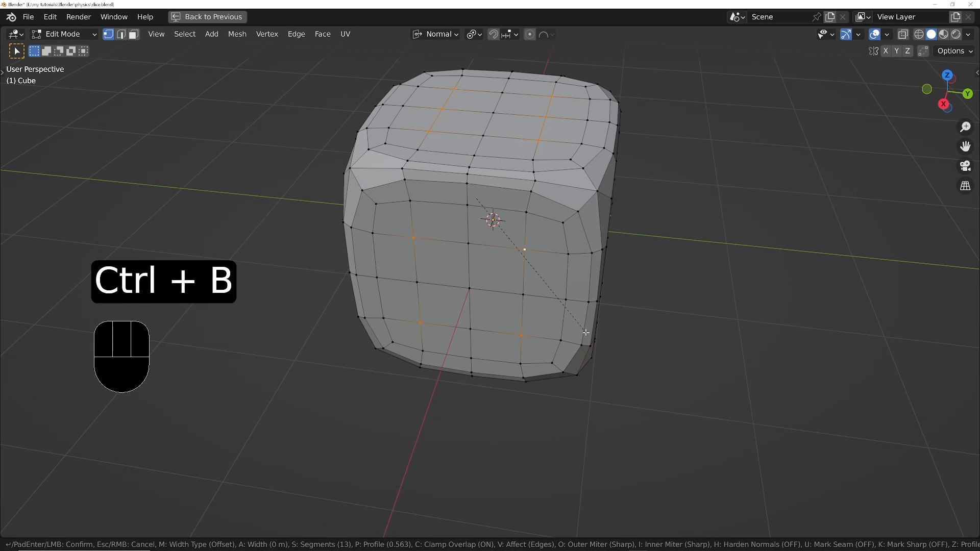
{"action": "key", "text": "v"}
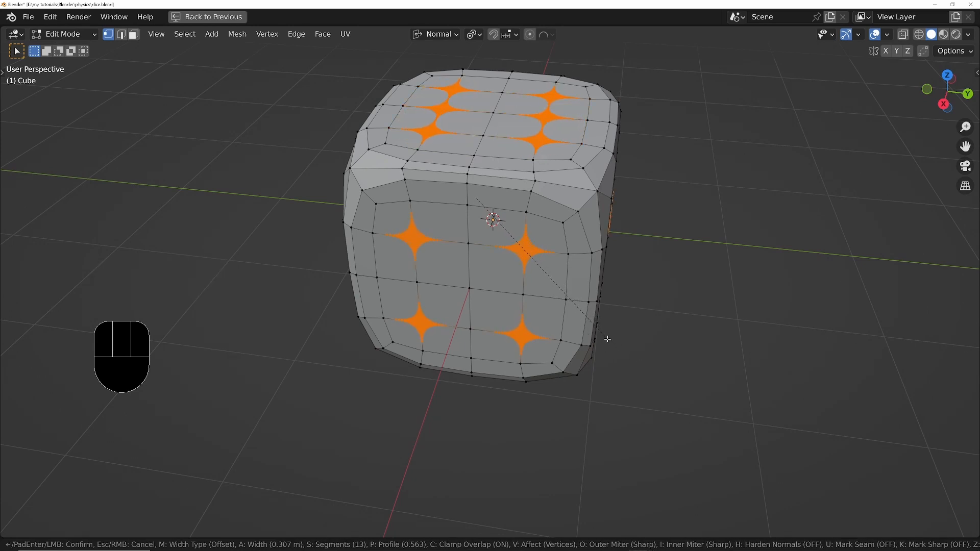
{"action": "scroll", "coordinate": [618, 346], "scroll_direction": "down", "scroll_amount": 12}
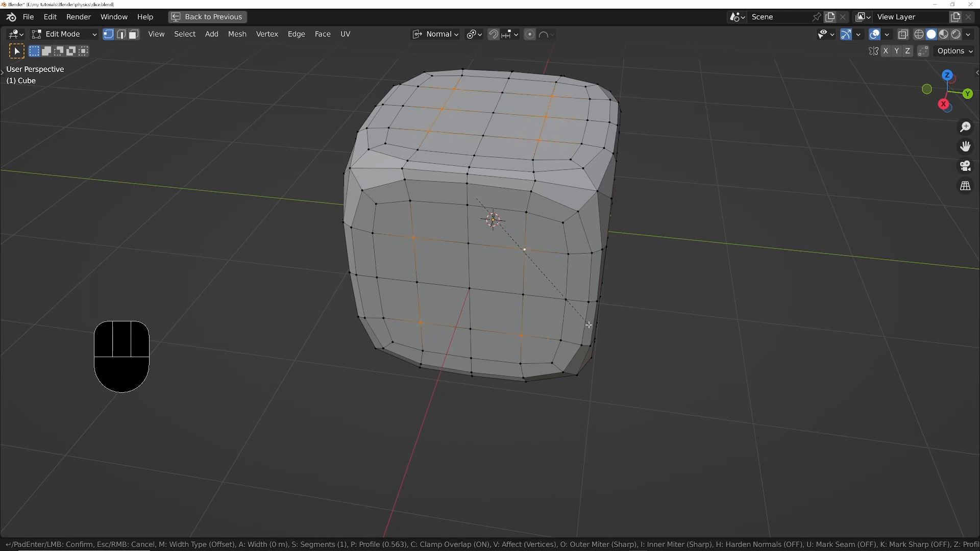
{"action": "left_click", "coordinate": [650, 357]}
Inset all diamond pip faces individually by about 0.015 m
{"action": "middle_click_drag", "start_coordinate": [650, 357], "coordinate": [556, 292]}
{"action": "key", "text": "i"}
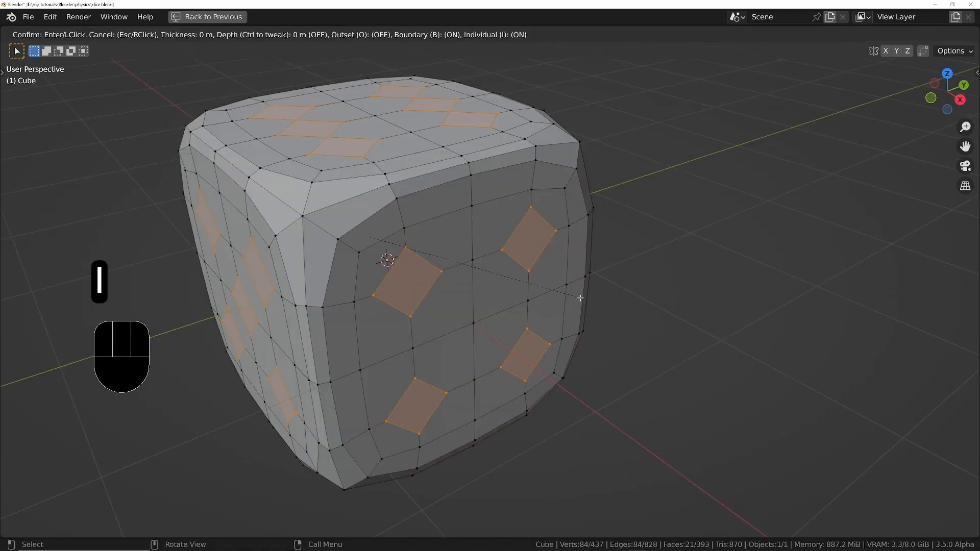
{"action": "key", "text": "i"}
{"action": "key", "text": "shift"}
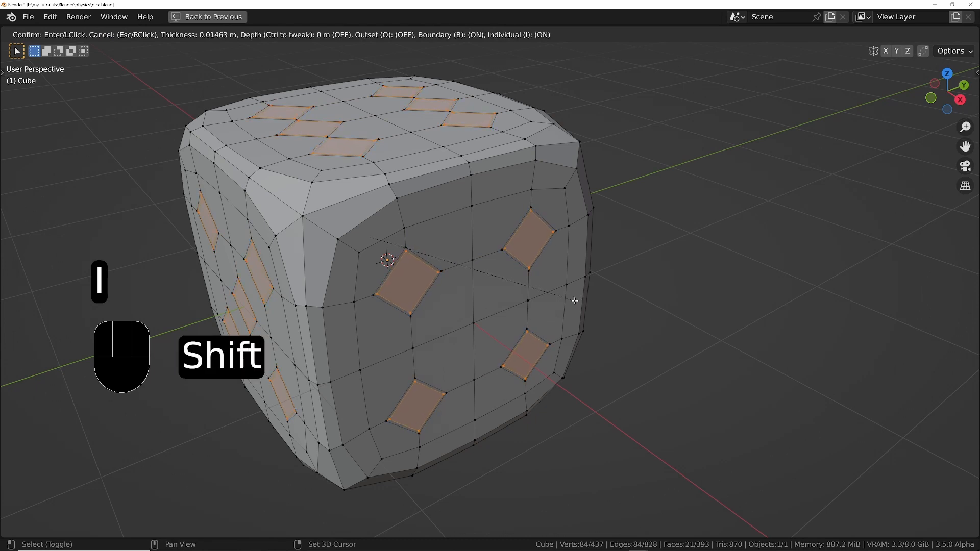
{"action": "left_click", "coordinate": [570, 301]}
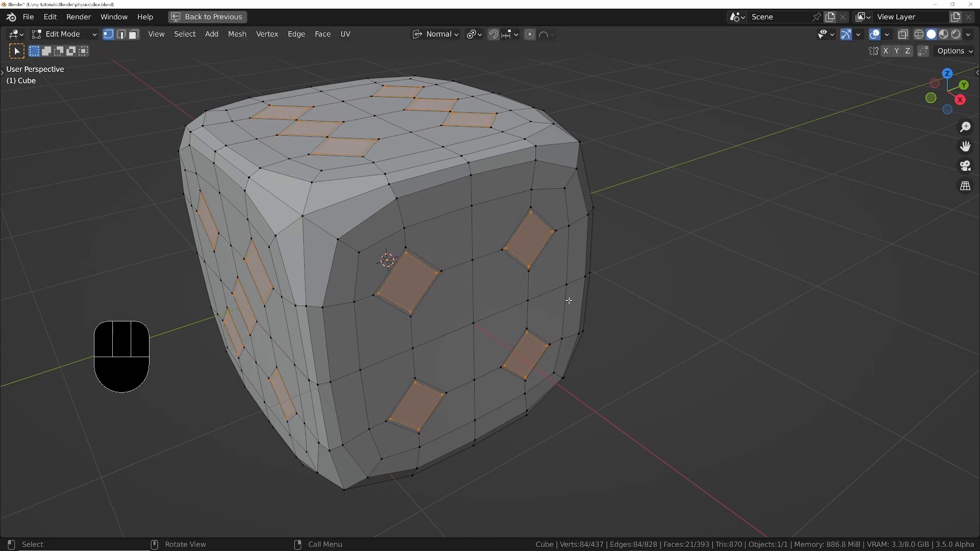
Set the pivot point to Individual Origins and the transform orientation to Normal
{"action": "key", "text": "period"}
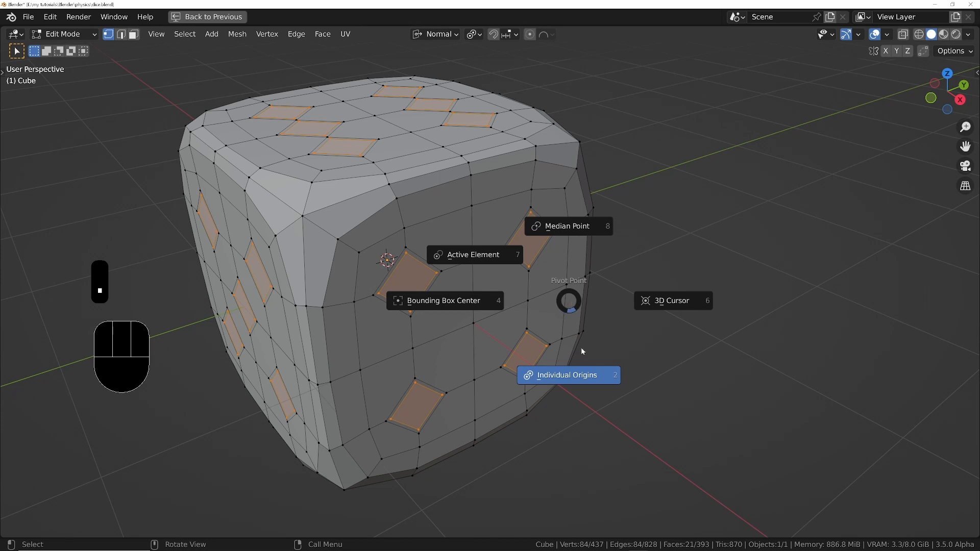
{"action": "left_click", "coordinate": [570, 377]}
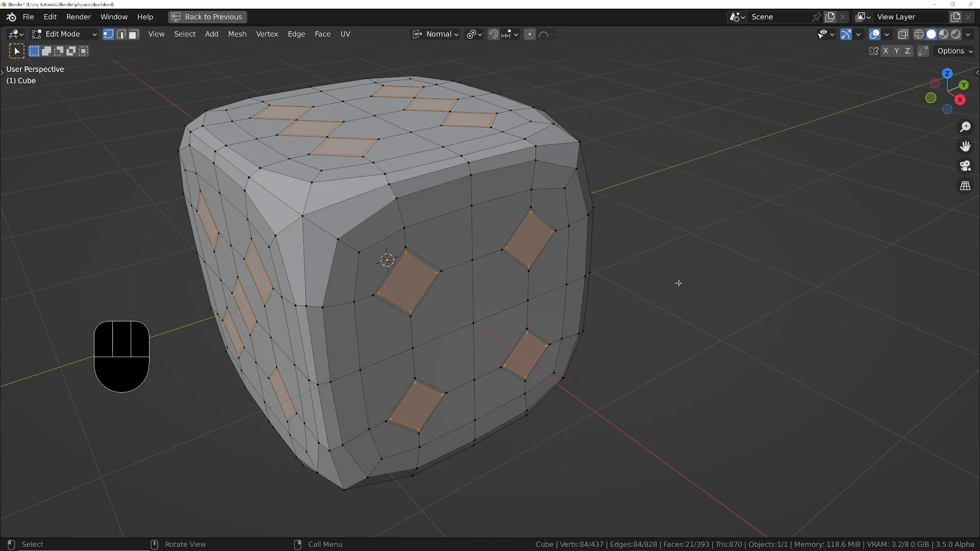
{"action": "key", "text": "comma"}
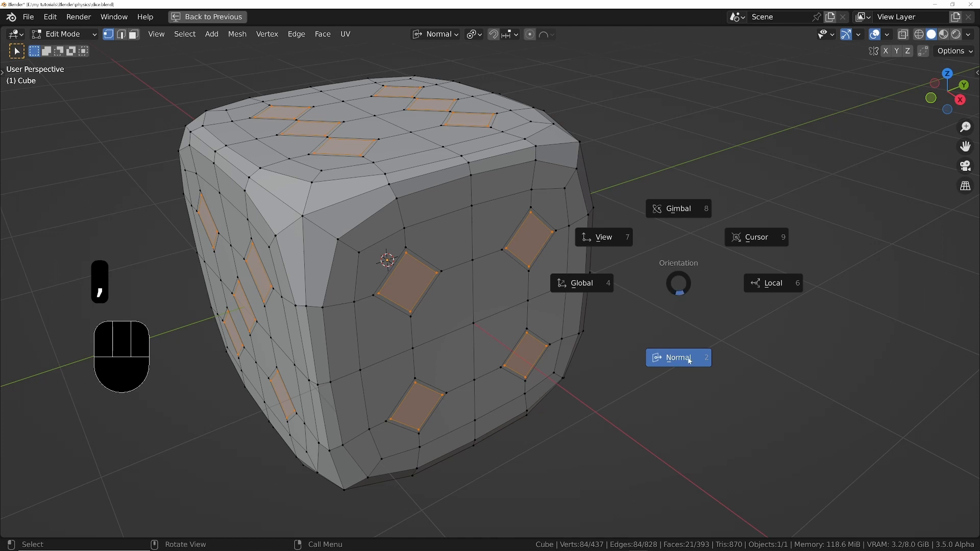
{"action": "left_click", "coordinate": [516, 366]}
{"action": "middle_click_drag", "start_coordinate": [503, 321], "coordinate": [552, 310]}
{"action": "key", "text": "g"}
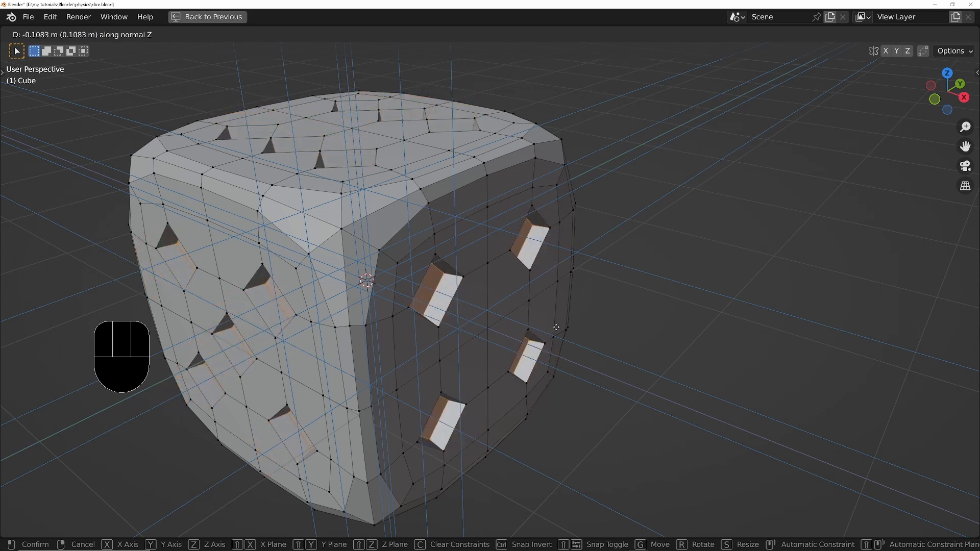
{"action": "right_click", "coordinate": [556, 327]}
Extrude the selected pip faces inward along their normals to form recesses in the die
{"action": "middle_click_drag", "start_coordinate": [555, 327], "coordinate": [543, 304]}
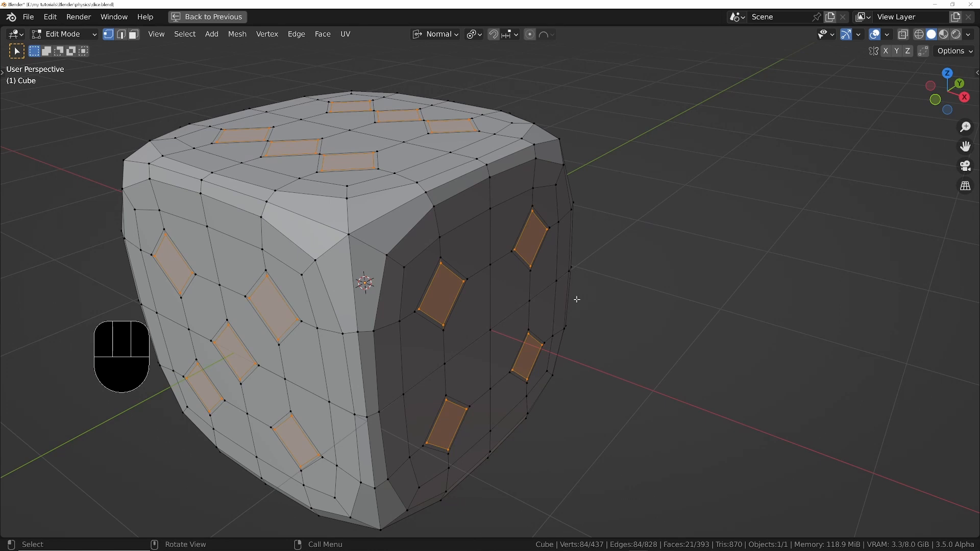
{"action": "key", "text": "e"}
{"action": "key", "text": "shift"}
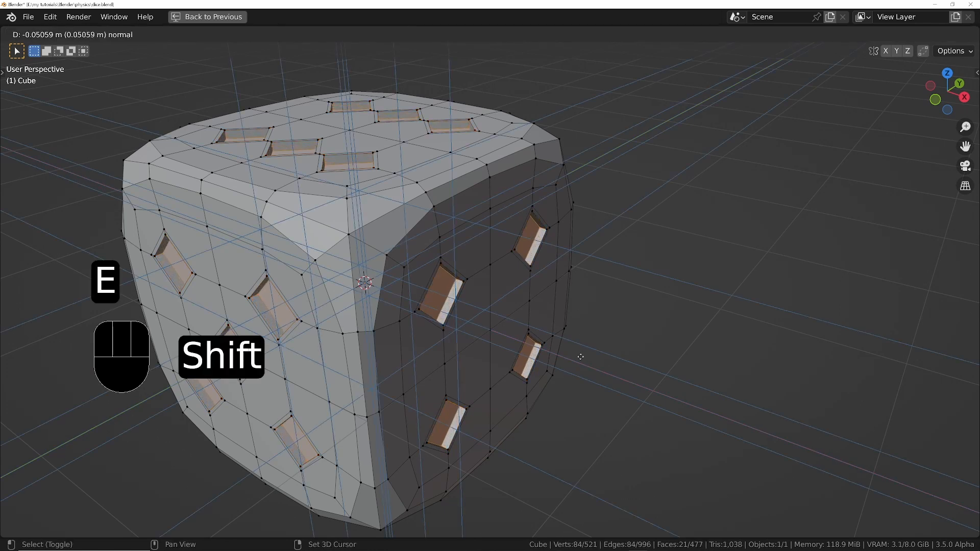
{"action": "left_click", "coordinate": [572, 431]}
Return to Object Mode and add a level 2 subdivision surface to the die
{"action": "middle_click_drag", "start_coordinate": [547, 302], "coordinate": [632, 271]}
{"action": "key", "text": "Tab"}
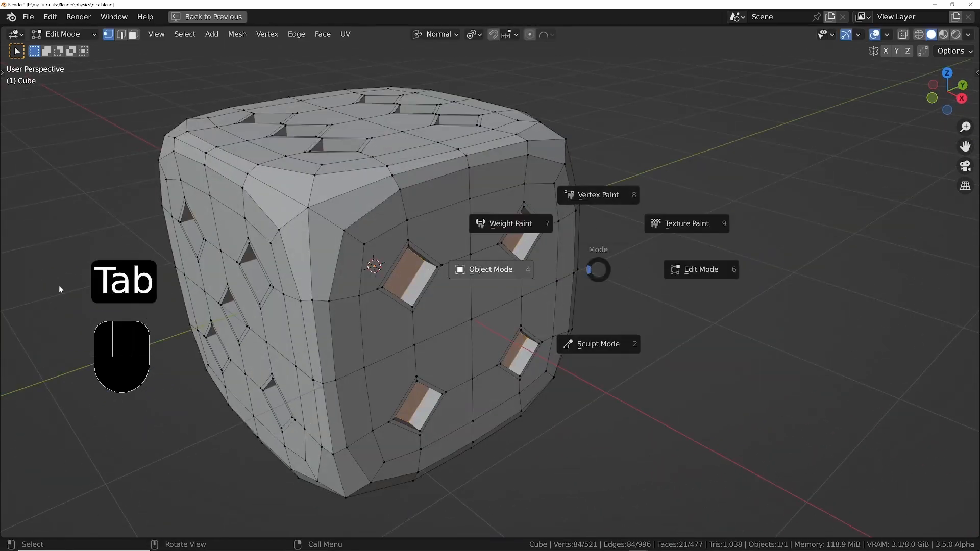
{"action": "middle_click_drag", "start_coordinate": [338, 183], "coordinate": [443, 213], "text": "ctrl"}
{"action": "middle_click_drag", "start_coordinate": [443, 213], "coordinate": [449, 260]}
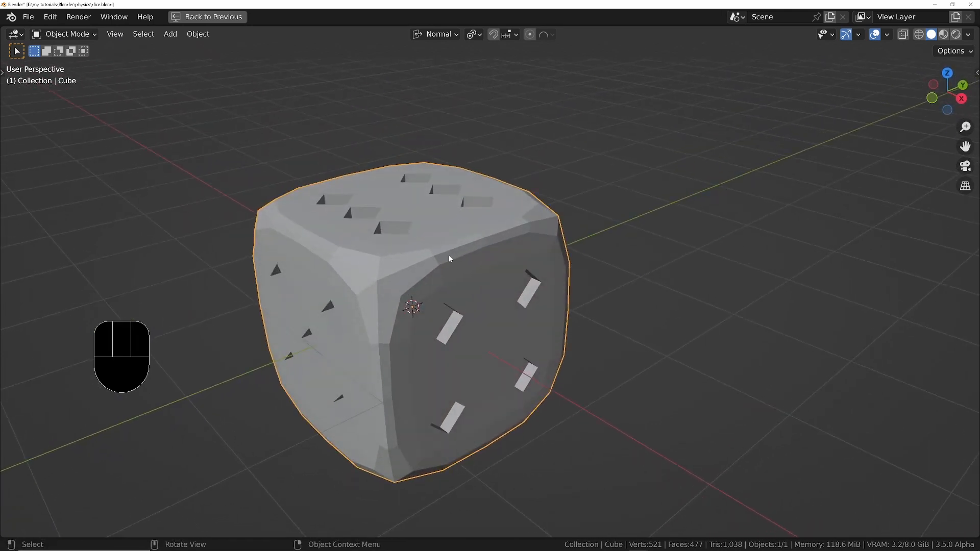
{"action": "key", "text": "ctrl"}
{"action": "key", "text": "ctrl+2"}
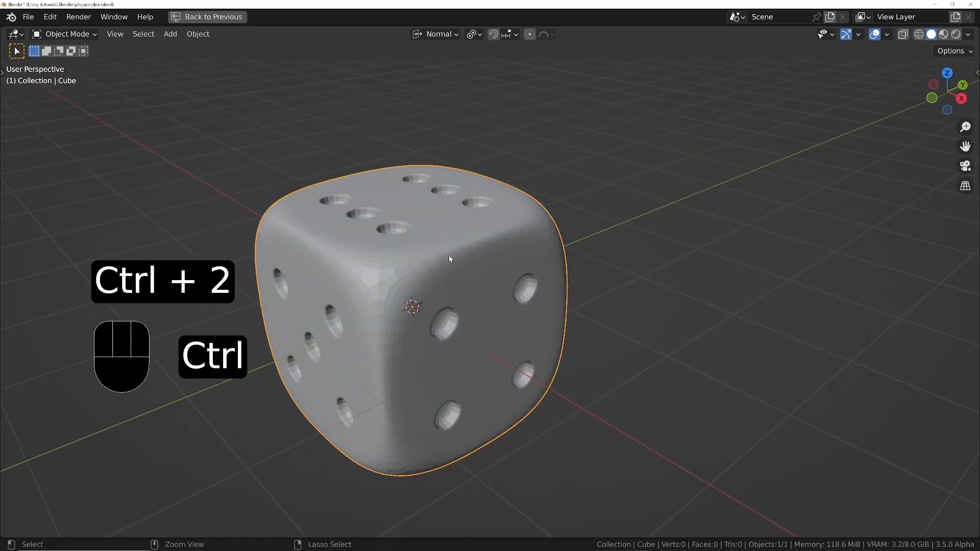
Shade the die smooth and raise its viewport subdivision to level 3
{"action": "middle_click_drag", "start_coordinate": [485, 284], "coordinate": [465, 225]}
{"action": "right_click", "coordinate": [463, 247]}
{"action": "left_click", "coordinate": [463, 248]}
{"action": "key", "text": "ctrl"}
{"action": "key", "text": "ctrl+3"}
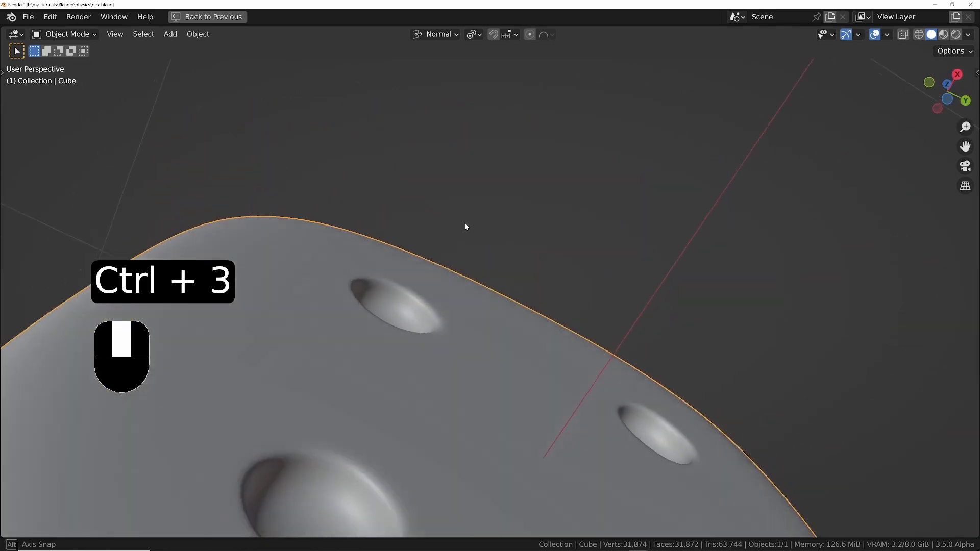
Restore the full workspace layout and apply the die's Subdivision modifier
{"action": "key", "text": "ctrl+space"}
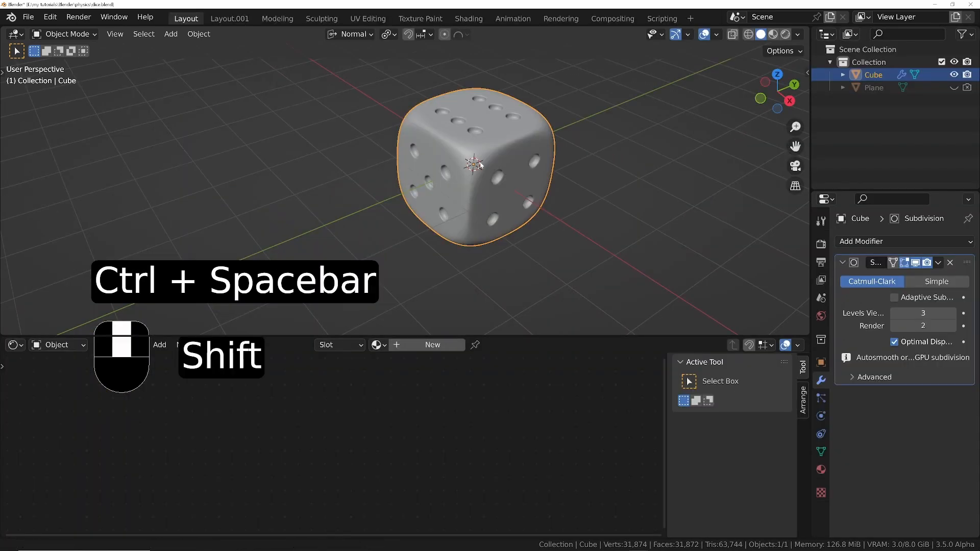
{"action": "middle_click_drag", "start_coordinate": [479, 164], "coordinate": [472, 178], "text": "shift"}
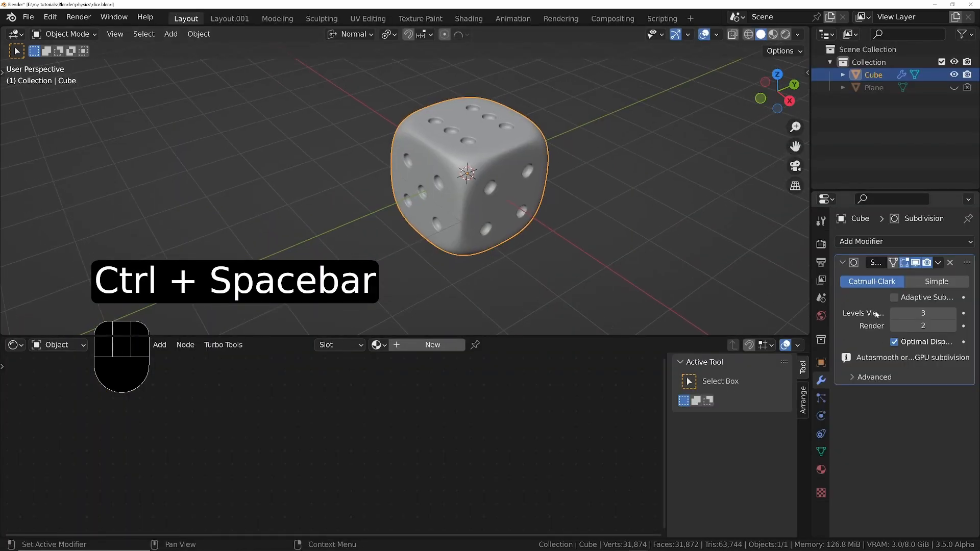
{"action": "key", "text": "ctrl+a"}
{"action": "middle_click_drag", "start_coordinate": [715, 274], "coordinate": [449, 211]}
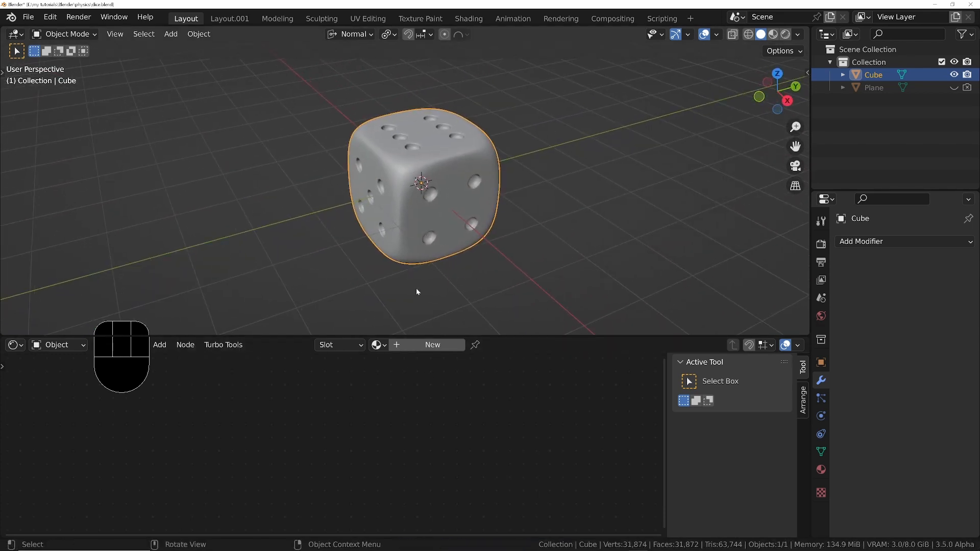
Add a material slot to the die with a new material named "dots"
{"action": "left_click", "coordinate": [821, 469]}
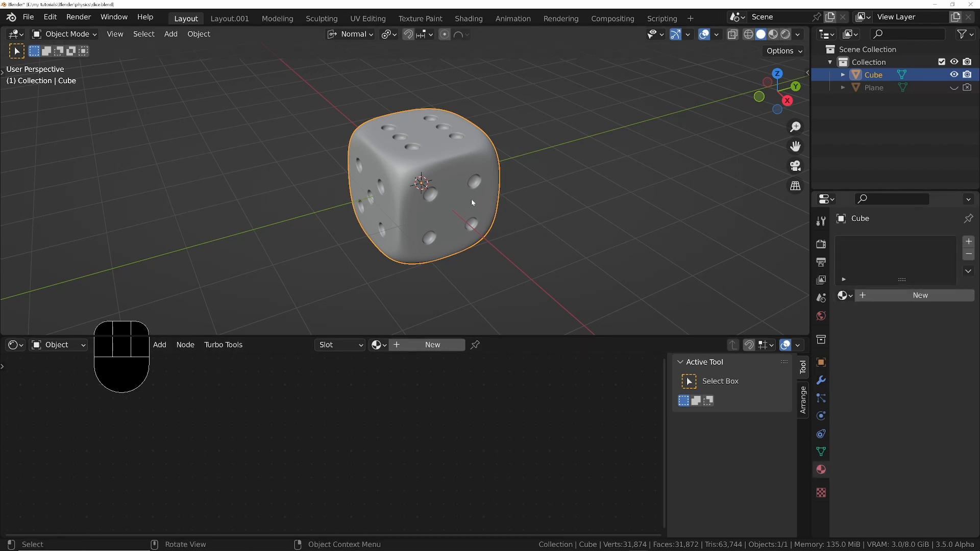
{"action": "left_click", "coordinate": [969, 241]}
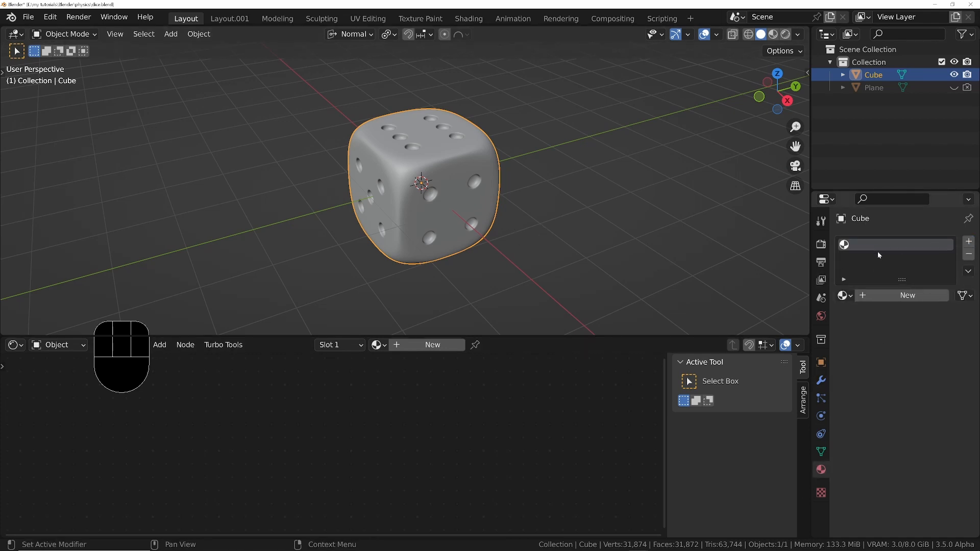
{"action": "left_click", "coordinate": [901, 296]}
{"action": "double_click", "coordinate": [876, 245]}
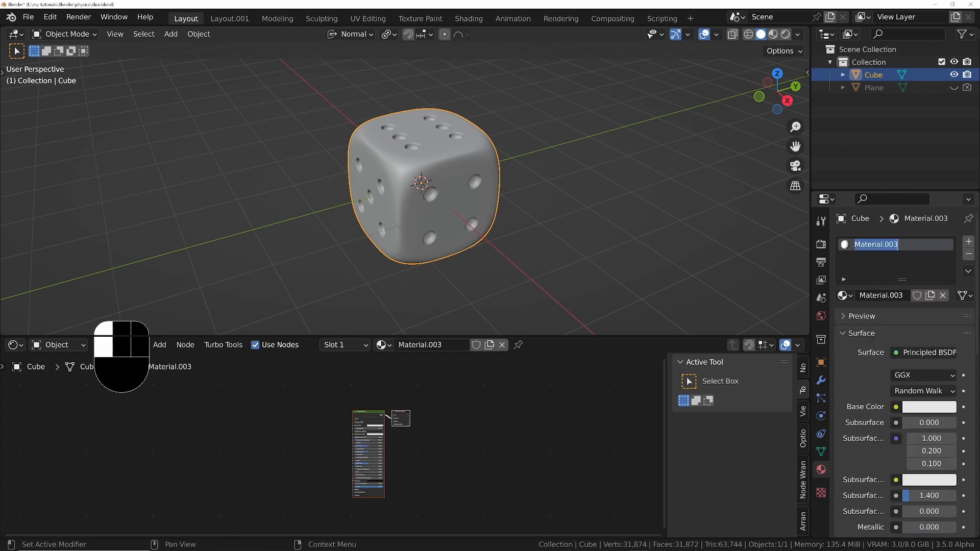
{"action": "type", "text": "dots"}
{"action": "key", "text": "Return"}
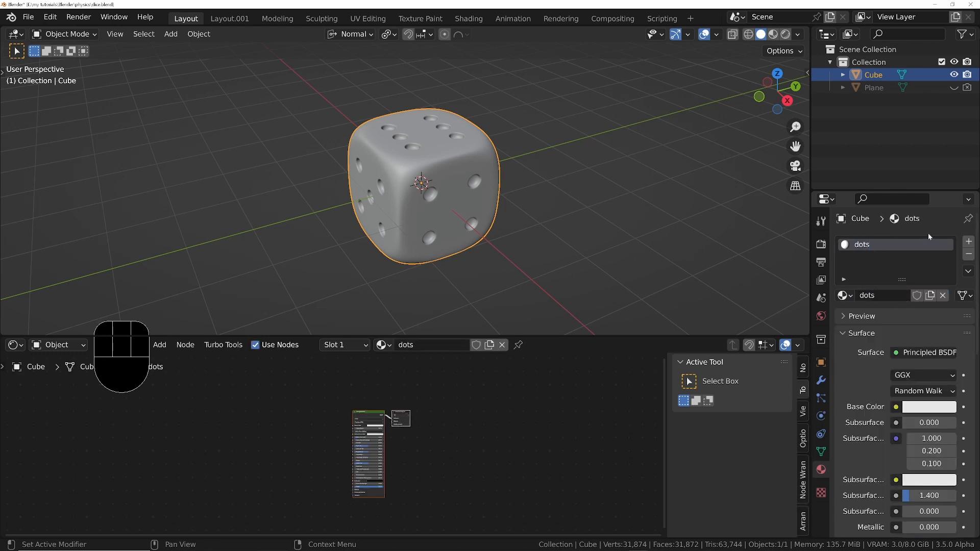
Add a second material slot with a new material named "dice white"
{"action": "left_click", "coordinate": [969, 241]}
{"action": "left_click", "coordinate": [908, 316]}
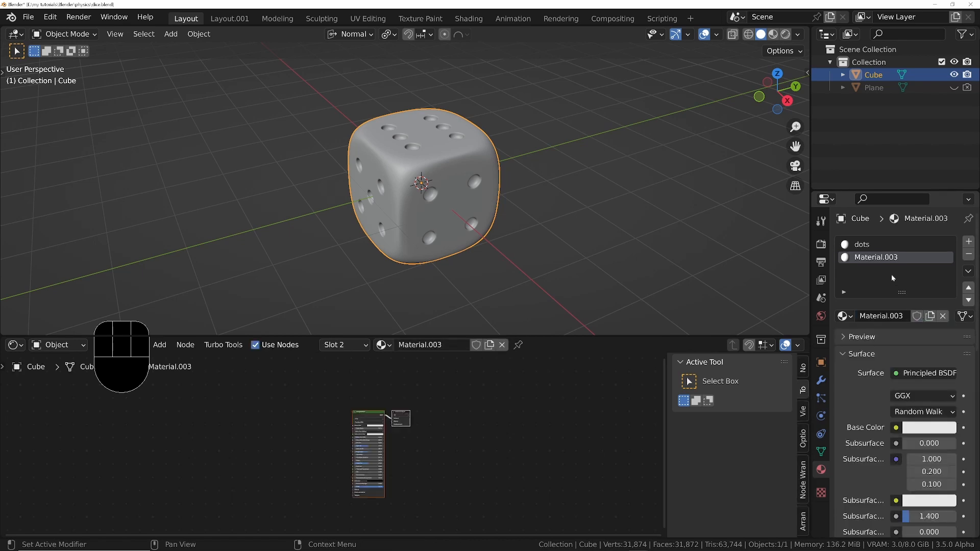
{"action": "double_click", "coordinate": [876, 258]}
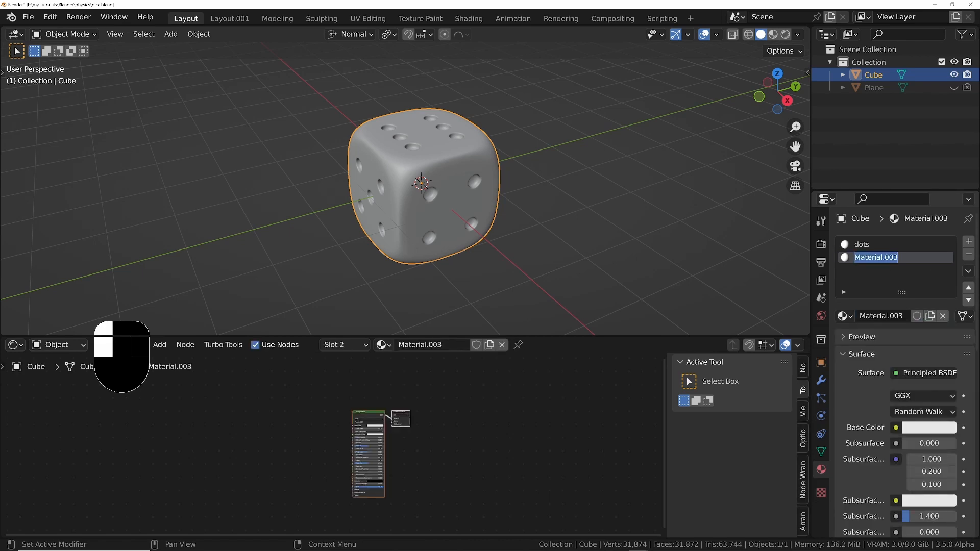
{"action": "type", "text": "dice white"}
{"action": "key", "text": "Return"}
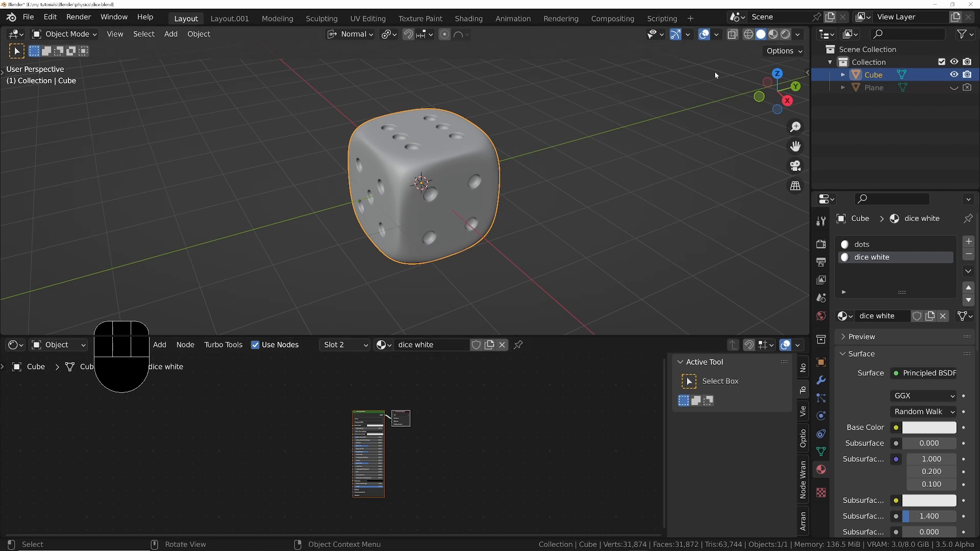
Show the render settings and preview the die with Rendered viewport shading
{"action": "left_click", "coordinate": [821, 244]}
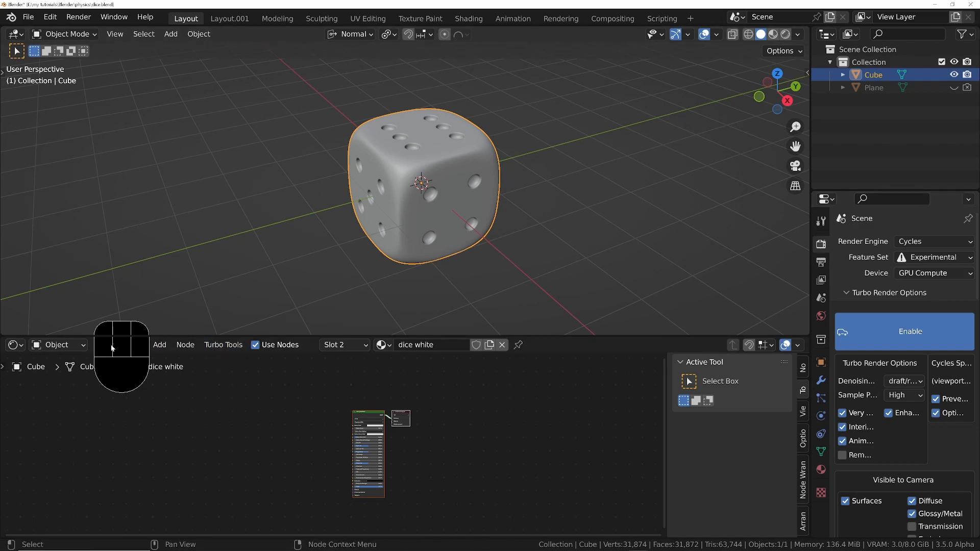
{"action": "left_click", "coordinate": [786, 34]}
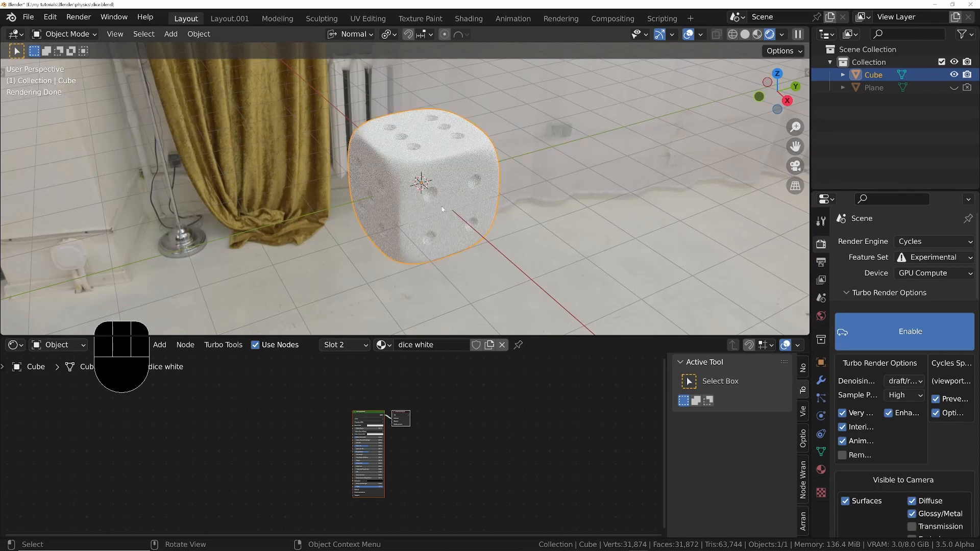
{"action": "middle_click_drag", "start_coordinate": [442, 209], "coordinate": [418, 143]}
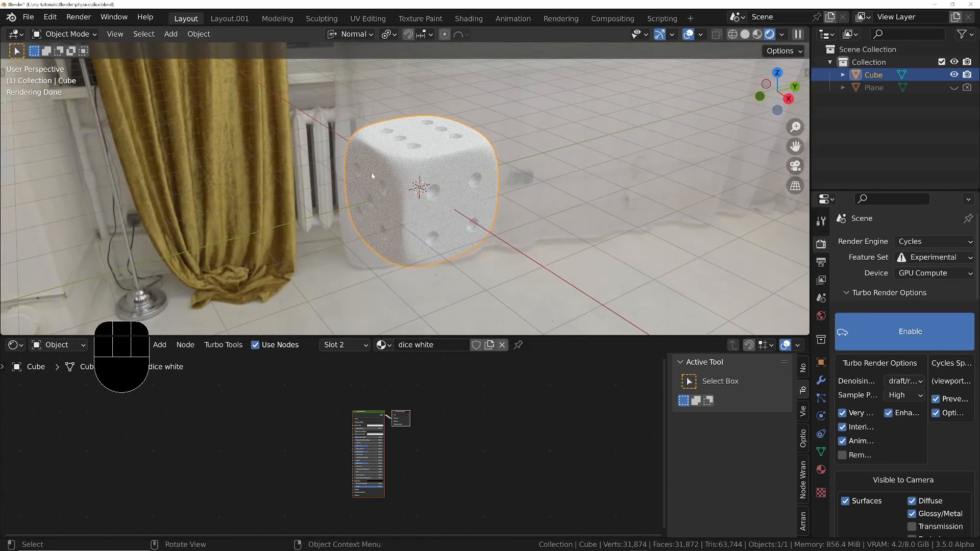
Switch the shader editor to the World nodes and show the HDR environment setup in a maximized editor
{"action": "left_click", "coordinate": [76, 346]}
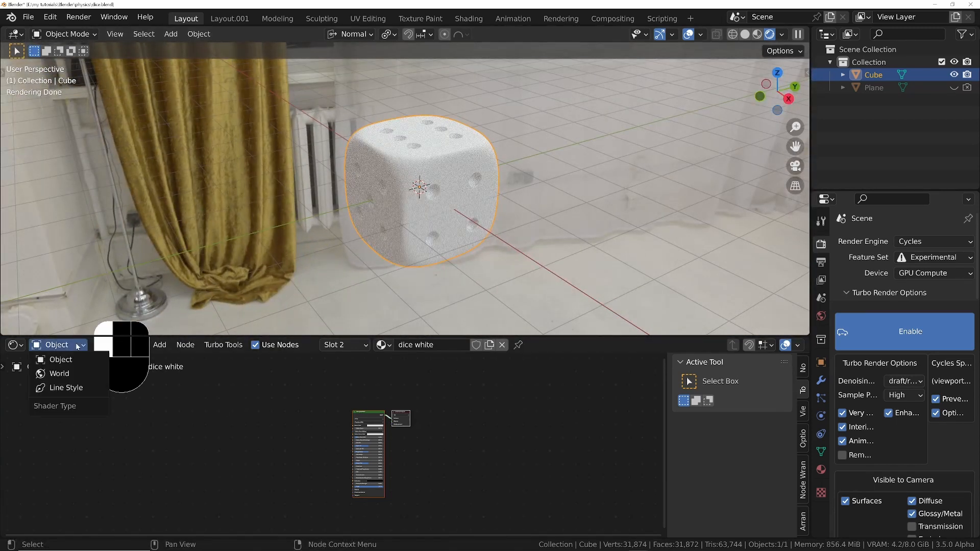
{"action": "left_click", "coordinate": [61, 378]}
{"action": "middle_click_drag", "start_coordinate": [400, 440], "coordinate": [381, 356], "text": "ctrl"}
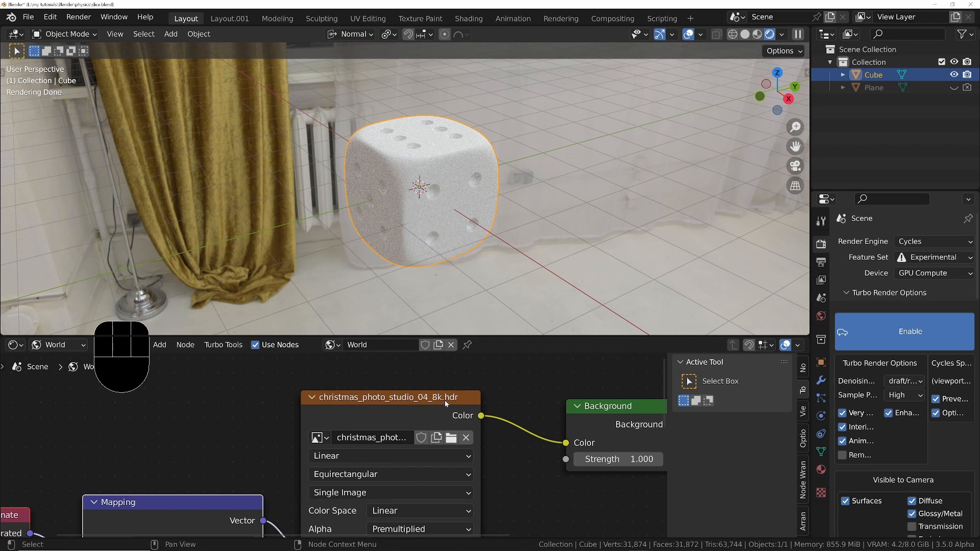
{"action": "scroll", "coordinate": [529, 437], "scroll_direction": "down", "scroll_amount": 2}
{"action": "key", "text": "ctrl+space"}
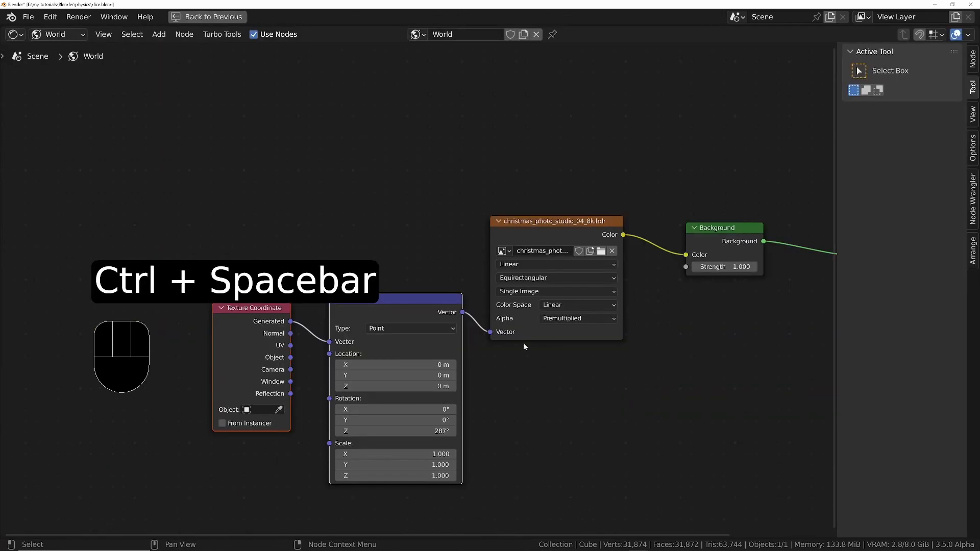
{"action": "middle_click_drag", "start_coordinate": [524, 347], "coordinate": [568, 226]}
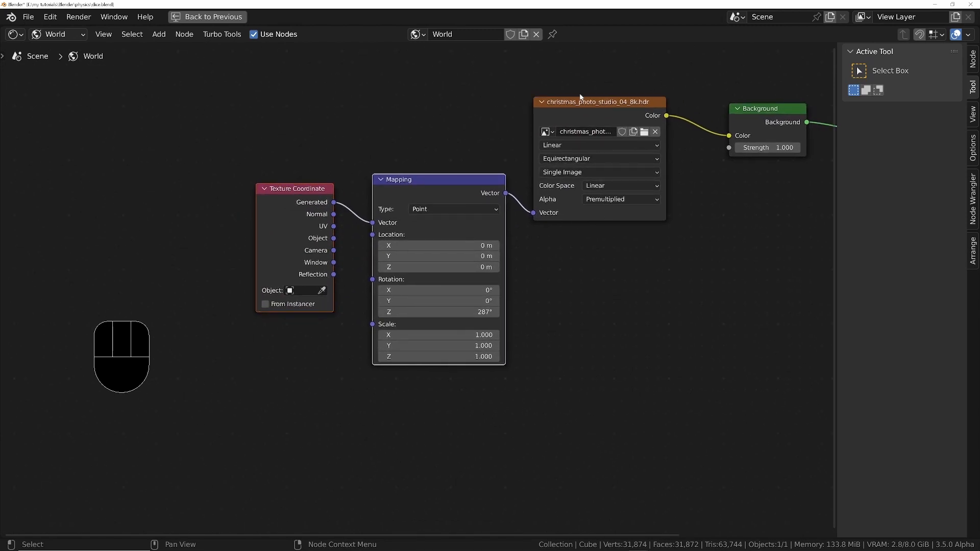
Add an Environment Texture node below the existing HDR node, delete it, and restore the workspace layout
{"action": "key", "text": "shift+a"}
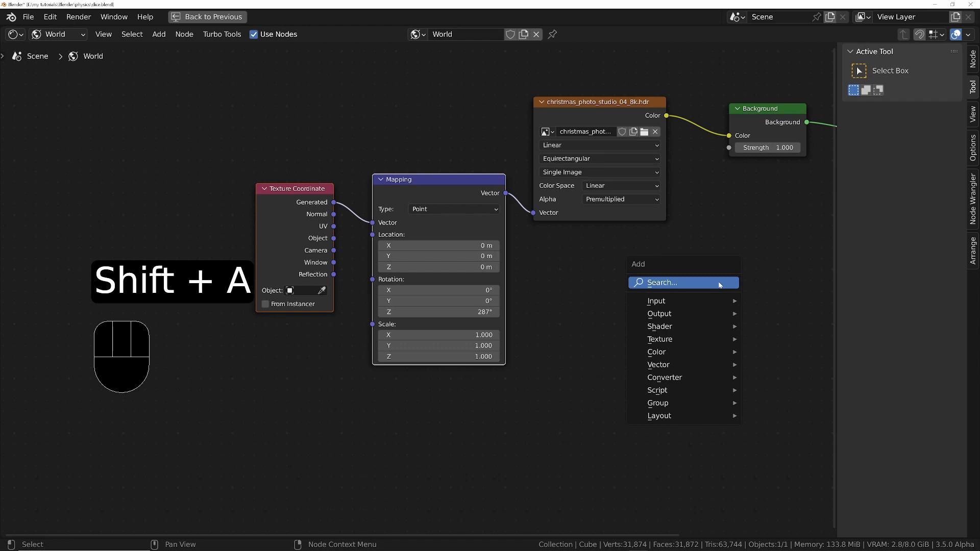
{"action": "left_click", "coordinate": [720, 285]}
{"action": "type", "text": "envi"}
{"action": "key", "text": "Return"}
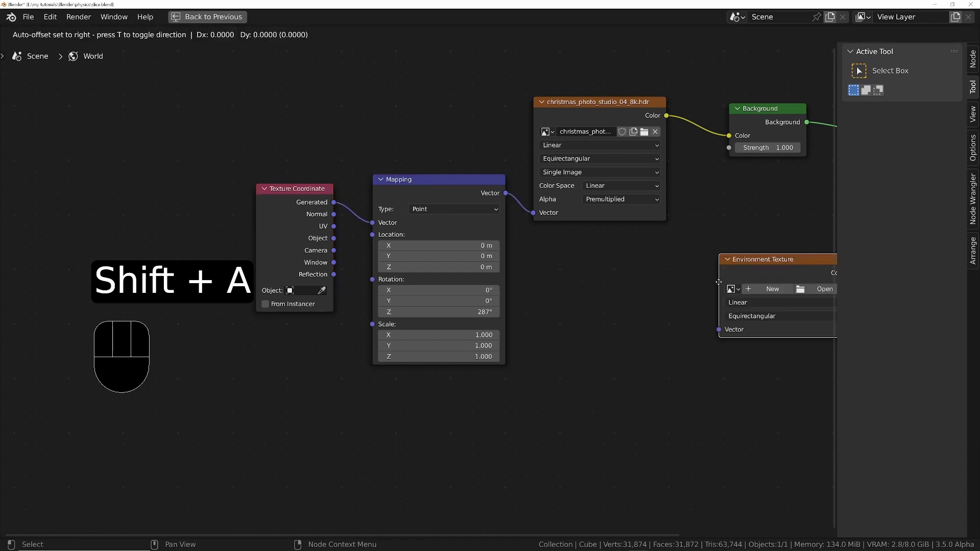
{"action": "left_click", "coordinate": [600, 287]}
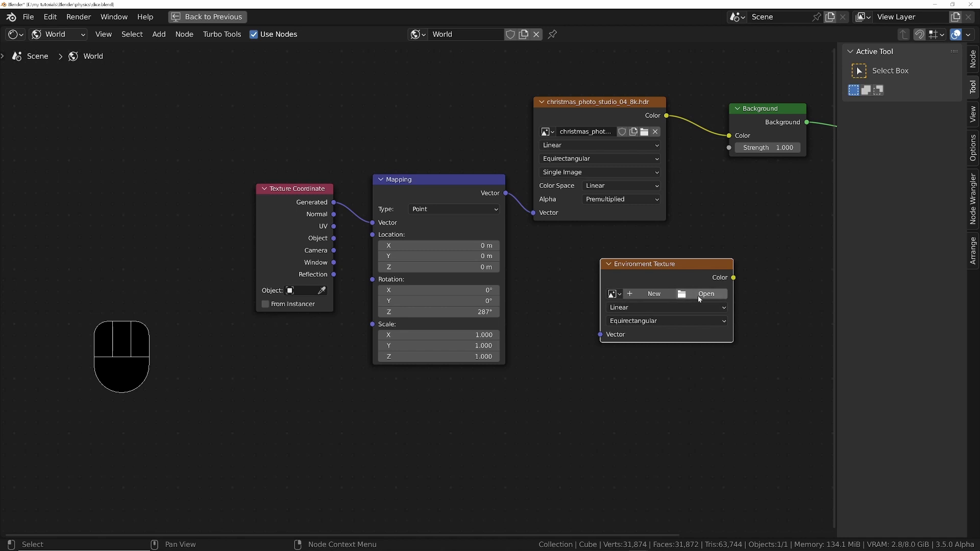
{"action": "key", "text": "Escape"}
{"action": "key", "text": "x"}
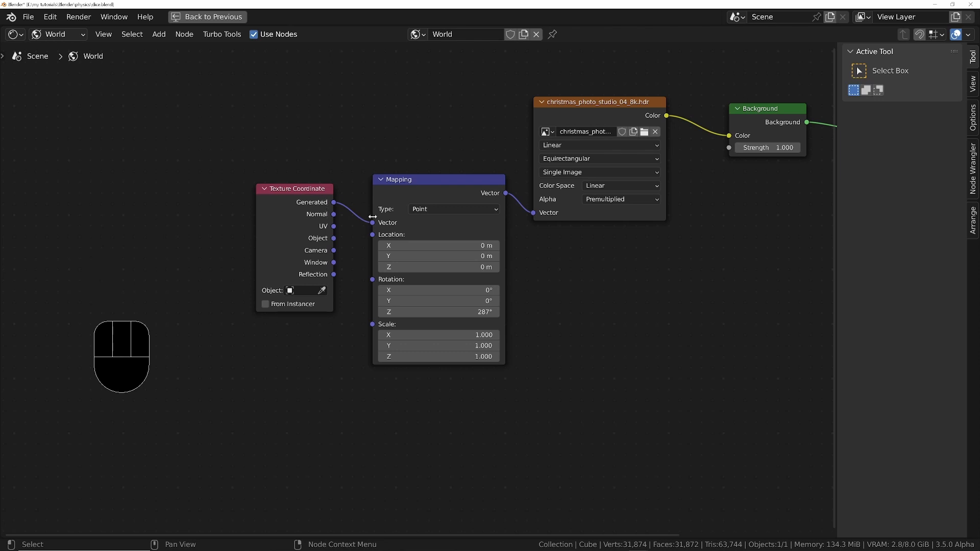
{"action": "key", "text": "ctrl+space"}
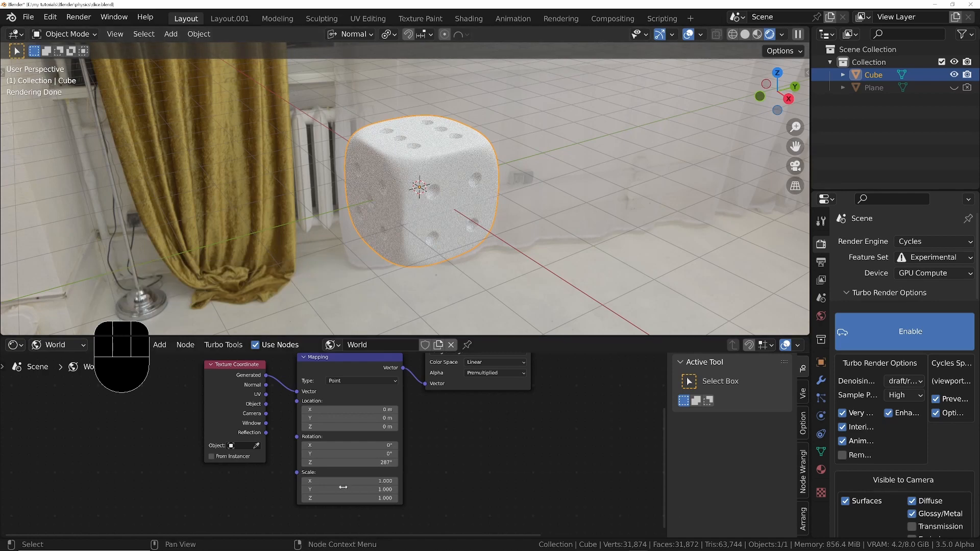
Switch the shader editor from the World nodes back to the die's "dice white" material nodes and frame them
{"action": "mouse_move", "coordinate": [343, 463]}
{"action": "left_mouse_down"}
{"action": "mouse_move", "coordinate": [403, 462]}
{"action": "mouse_move", "coordinate": [343, 463]}
{"action": "left_mouse_up"}
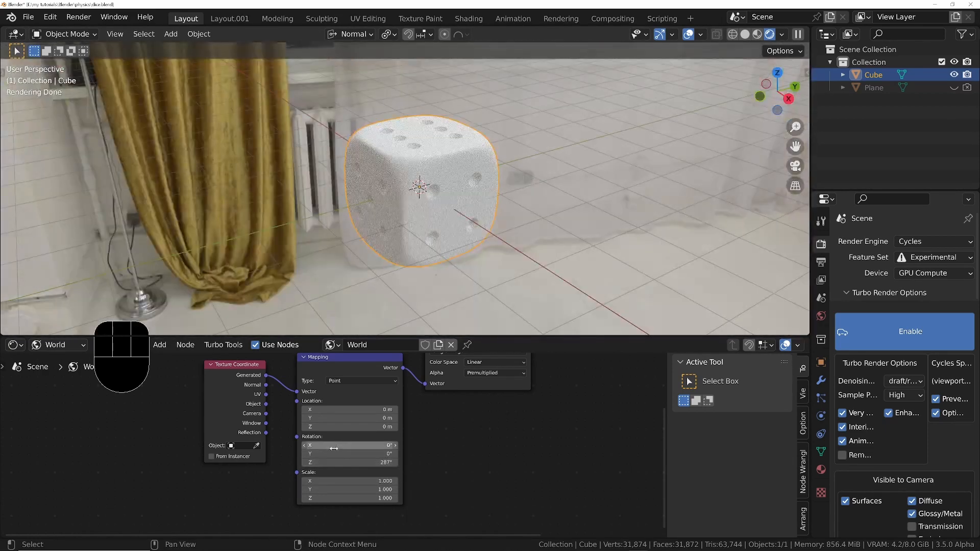
{"action": "left_click", "coordinate": [42, 346]}
{"action": "left_click", "coordinate": [51, 356]}
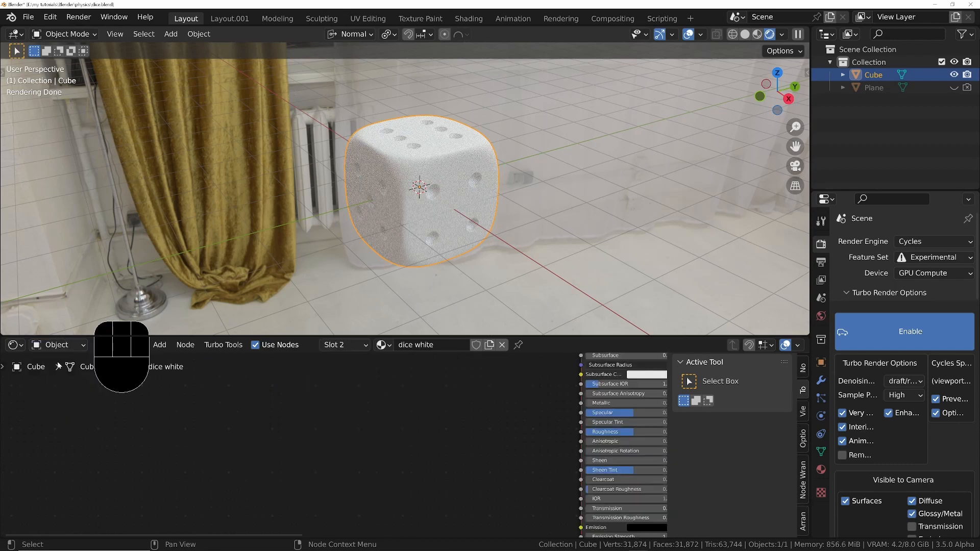
{"action": "key", "text": "Home"}
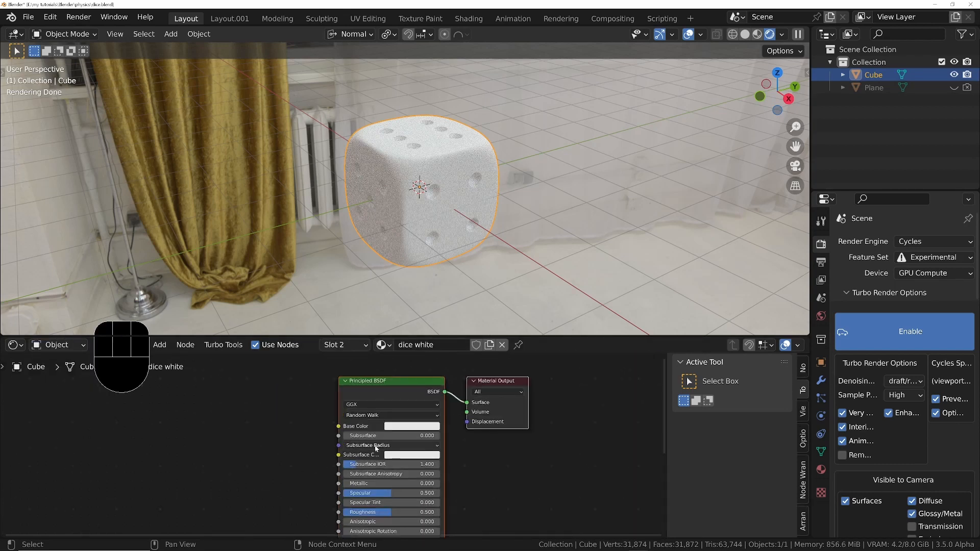
Set the Roughness of the "dice white" Principled BSDF to 0
{"action": "middle_click_drag", "start_coordinate": [380, 509], "coordinate": [403, 479]}
{"action": "scroll", "coordinate": [403, 480], "scroll_direction": "up", "scroll_amount": 3}
{"action": "left_click_drag", "start_coordinate": [403, 481], "coordinate": [341, 481]}
Enter Edit Mode on the die and grow the existing pip selection nine times to cover the pip walls and rims
{"action": "mouse_move", "coordinate": [588, 153]}
{"action": "middle_mouse_down"}
{"action": "mouse_move", "coordinate": [636, 143]}
{"action": "mouse_move", "coordinate": [601, 165]}
{"action": "middle_mouse_up"}
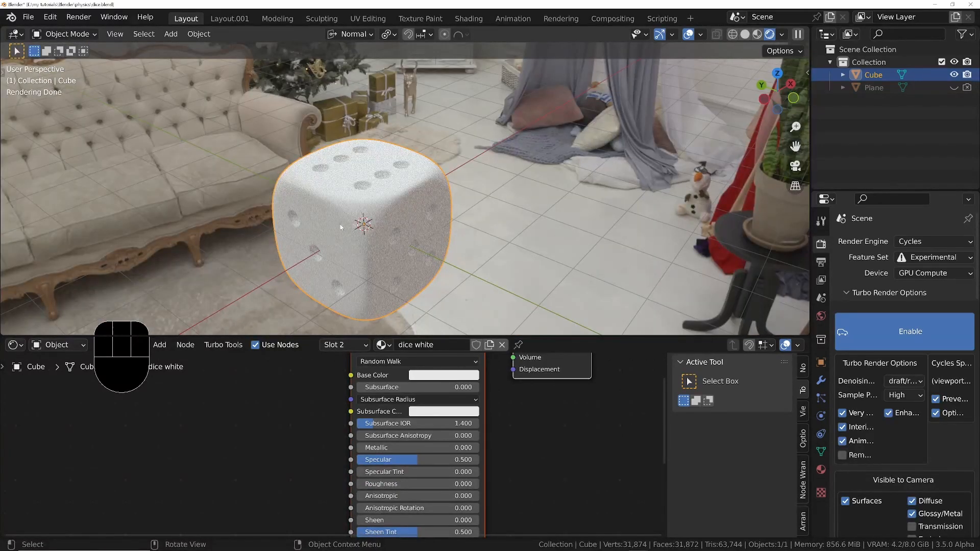
{"action": "key", "text": "Tab"}
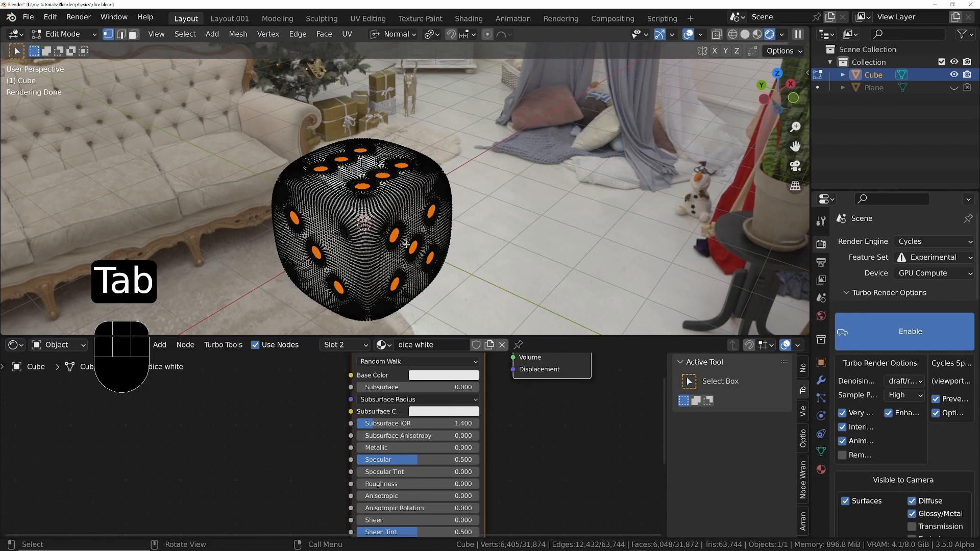
{"action": "middle_click_drag", "start_coordinate": [212, 235], "coordinate": [428, 192], "text": "ctrl"}
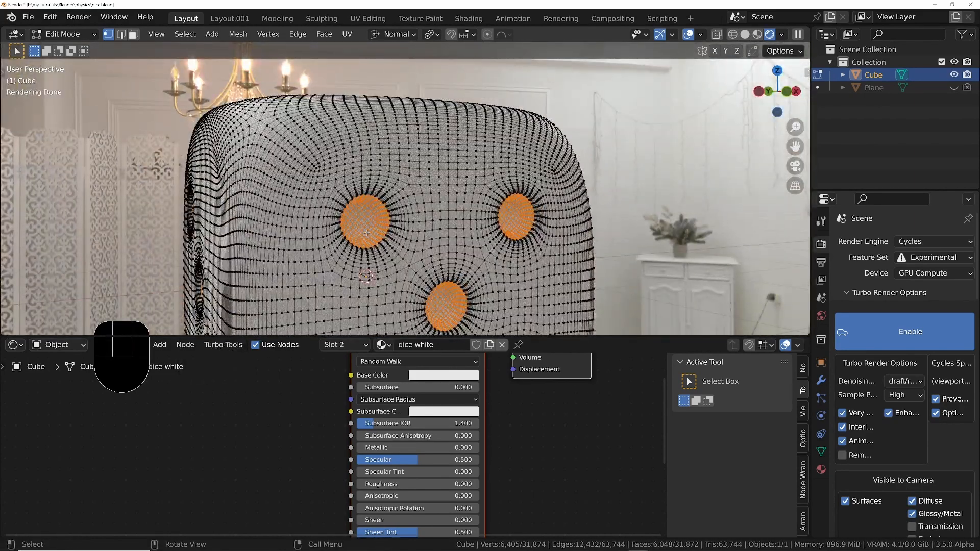
{"action": "middle_click_drag", "start_coordinate": [387, 225], "coordinate": [452, 179], "text": "ctrl"}
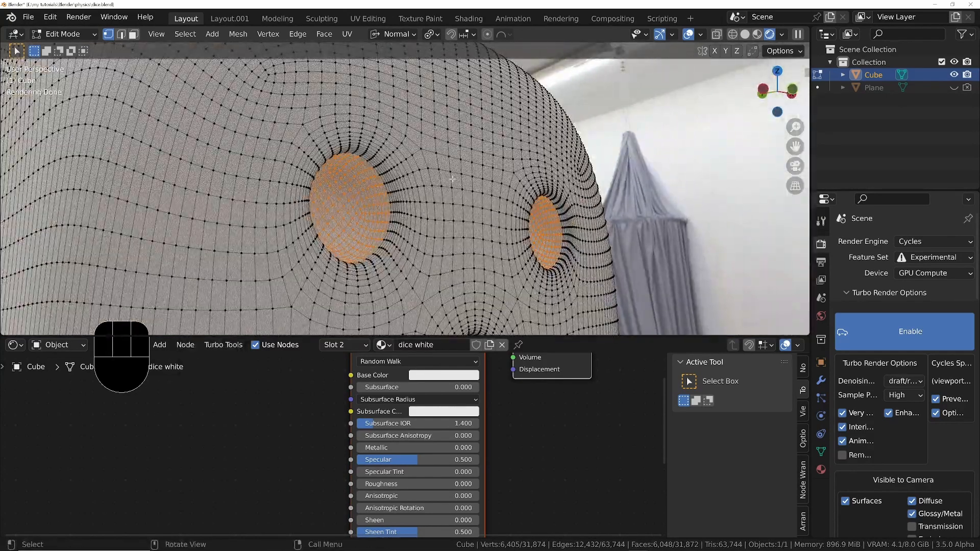
{"action": "key", "text": "ctrl+KP_Add"}
{"action": "key", "text": "ctrl+KP_Add"}
{"action": "key", "text": "ctrl+KP_Add"}
{"action": "key", "text": "ctrl+KP_Add"}
{"action": "key", "text": "ctrl+KP_Add"}
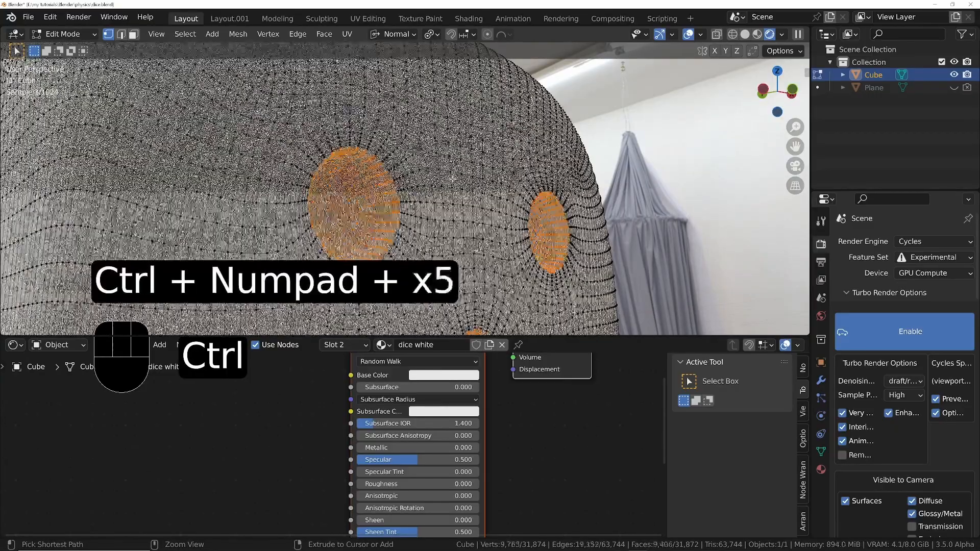
{"action": "key", "text": "ctrl+KP_Add"}
{"action": "key", "text": "ctrl+KP_Add"}
{"action": "key", "text": "ctrl+KP_Add"}
{"action": "key", "text": "ctrl+KP_Add"}
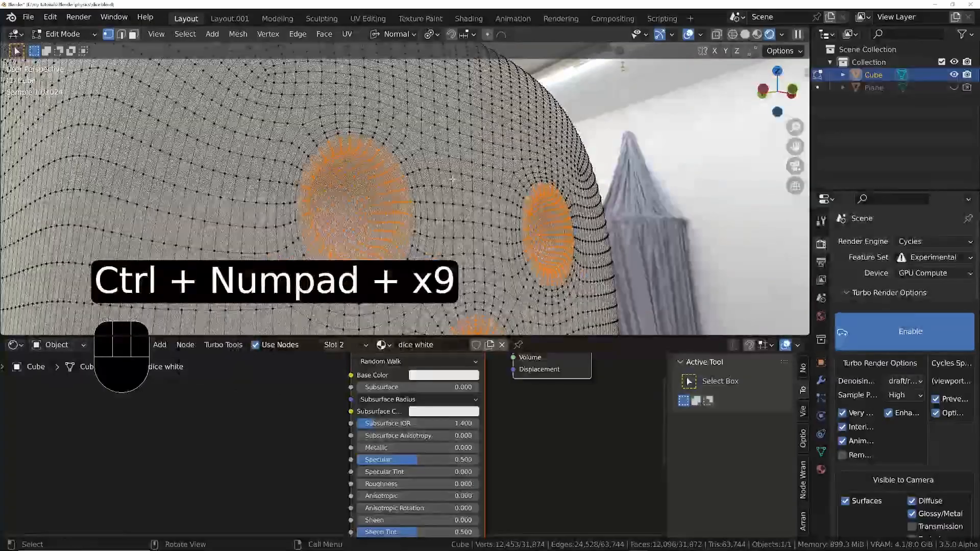
{"action": "middle_click_drag", "start_coordinate": [453, 178], "coordinate": [393, 176]}
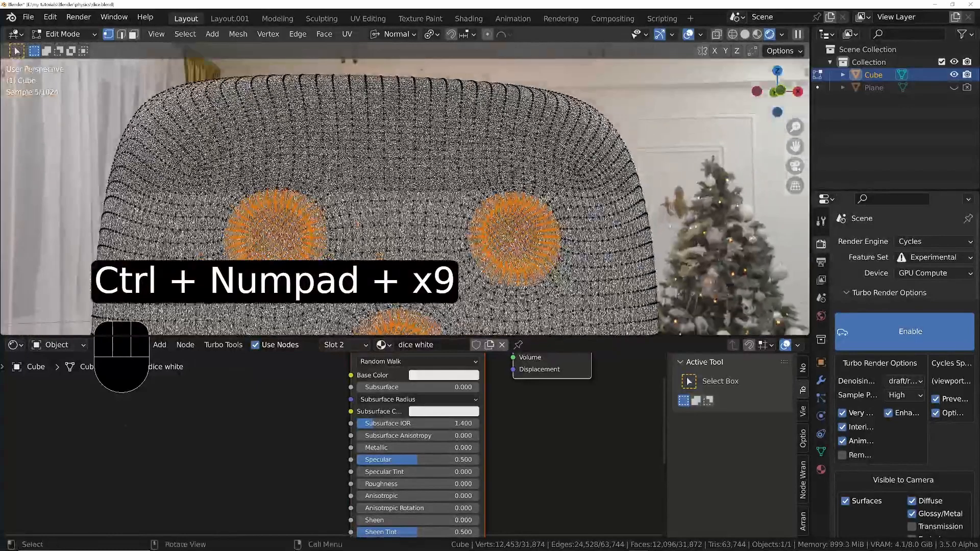
Select the "dots" material and darken its Base Color to a value of 0.026
{"action": "left_click", "coordinate": [820, 471]}
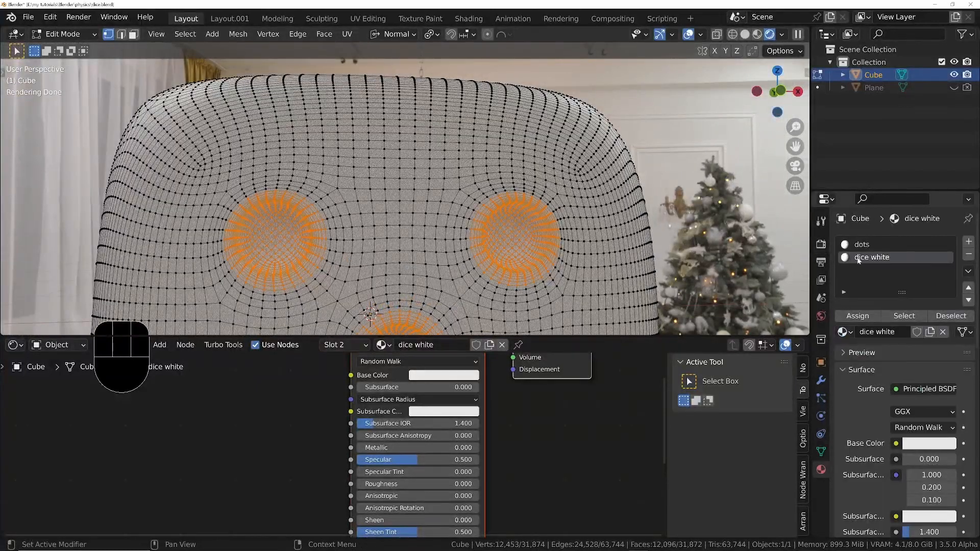
{"action": "left_click", "coordinate": [870, 248]}
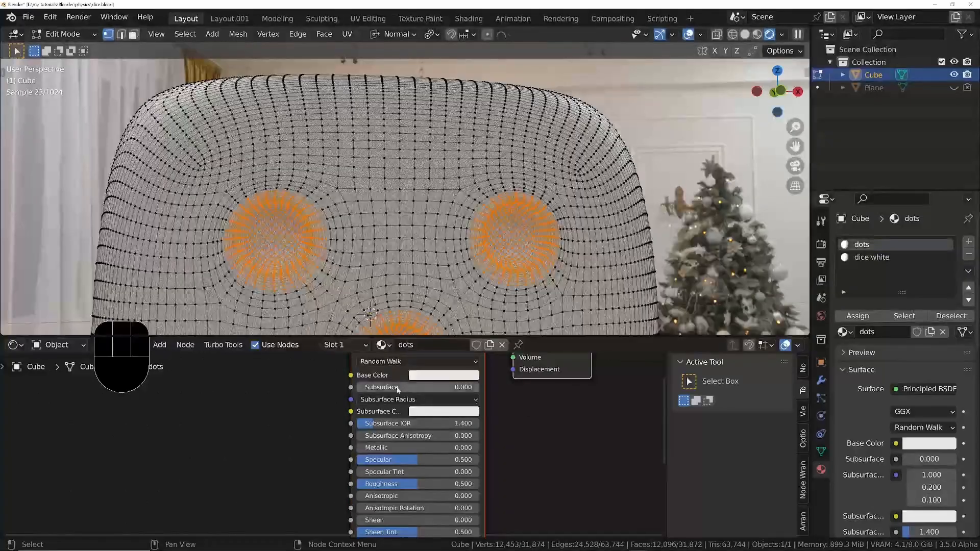
{"action": "middle_click_drag", "start_coordinate": [400, 389], "coordinate": [403, 424]}
{"action": "left_click", "coordinate": [449, 411]}
{"action": "left_click", "coordinate": [510, 319]}
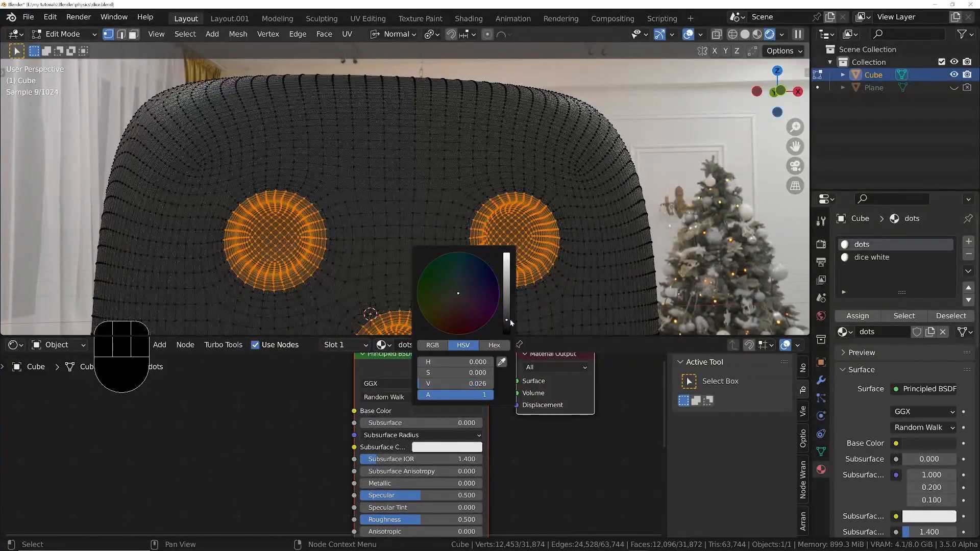
Invert the pip selection, assign the "dice white" material to the die body, and return to Object Mode
{"action": "middle_click_drag", "start_coordinate": [576, 158], "coordinate": [562, 199]}
{"action": "key", "text": "ctrl+i"}
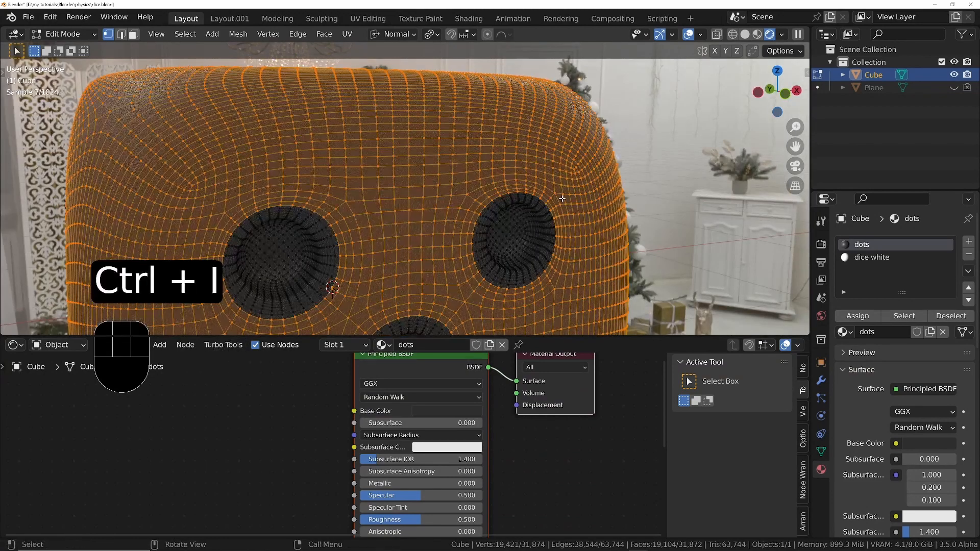
{"action": "left_click", "coordinate": [871, 257]}
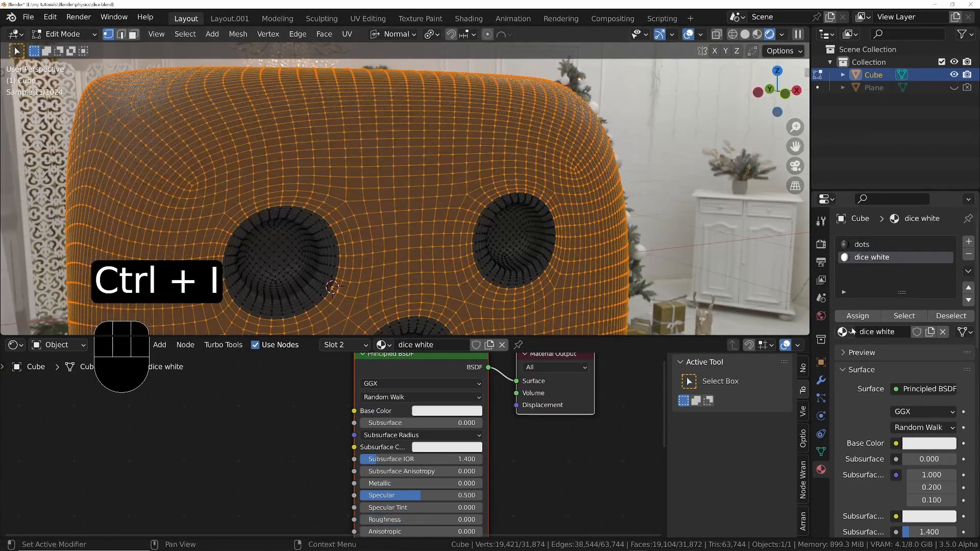
{"action": "left_click", "coordinate": [858, 316]}
{"action": "middle_click_drag", "start_coordinate": [486, 219], "coordinate": [403, 205], "text": "ctrl"}
{"action": "key", "text": "Tab"}
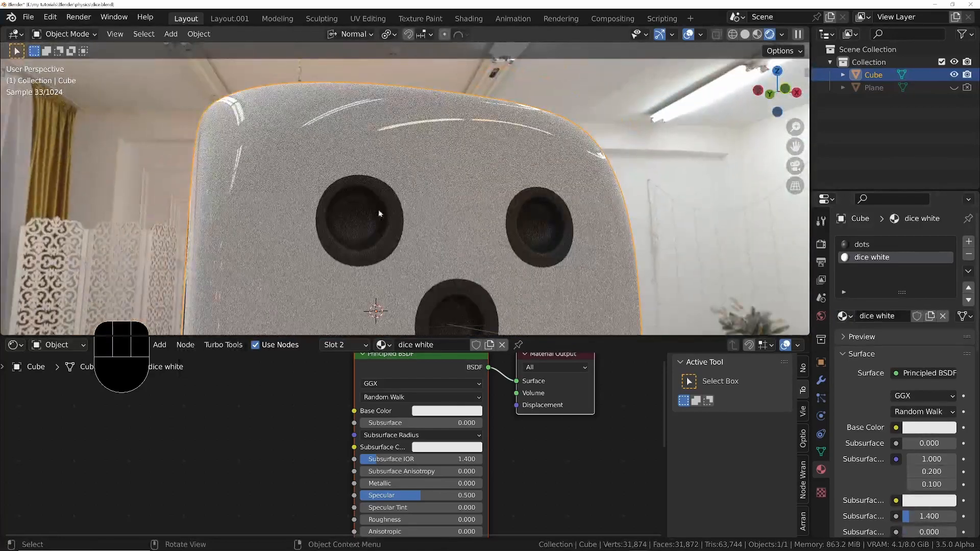
In Edit Mode, clear the selection and select all faces that use the "dots" material
{"action": "key", "text": "Tab"}
{"action": "left_click", "coordinate": [885, 244]}
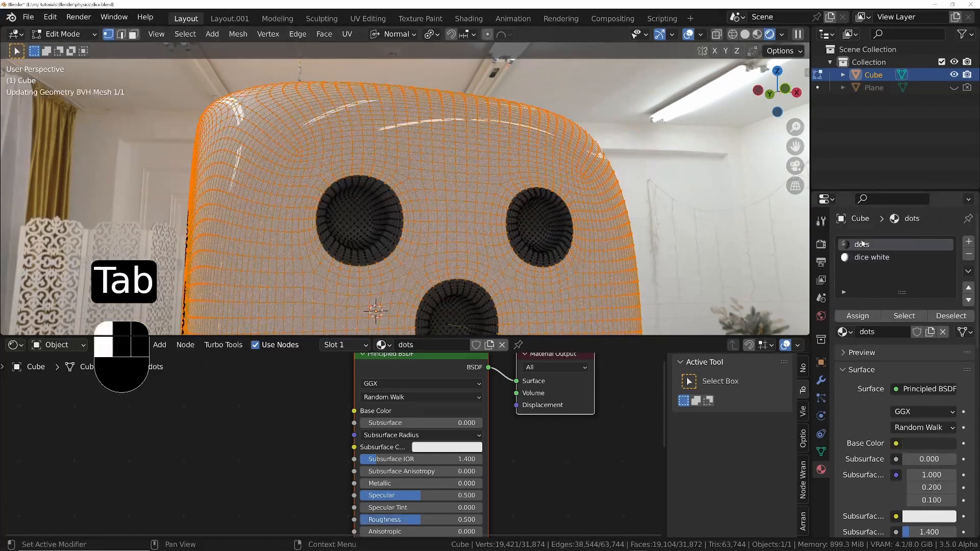
{"action": "key", "text": "a"}
{"action": "key", "text": "a"}
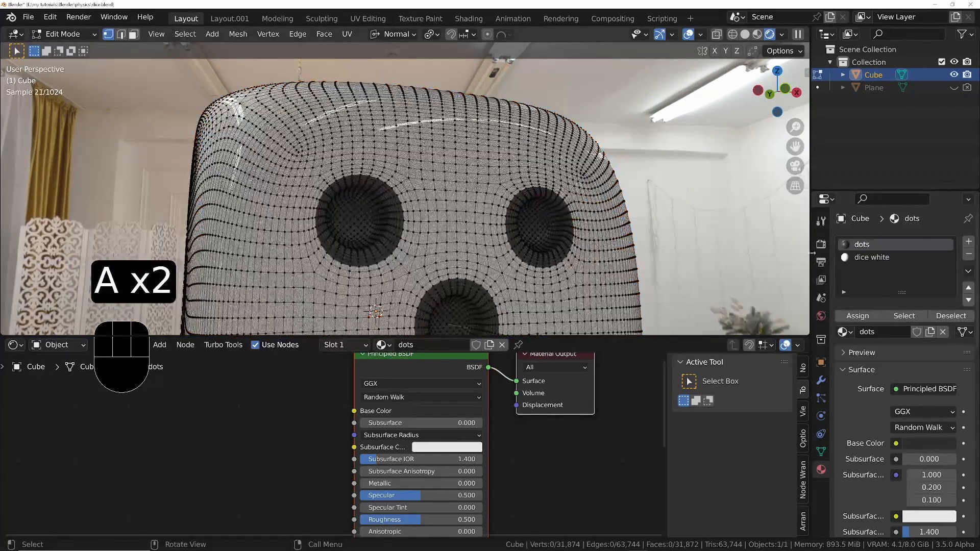
{"action": "left_click", "coordinate": [909, 317]}
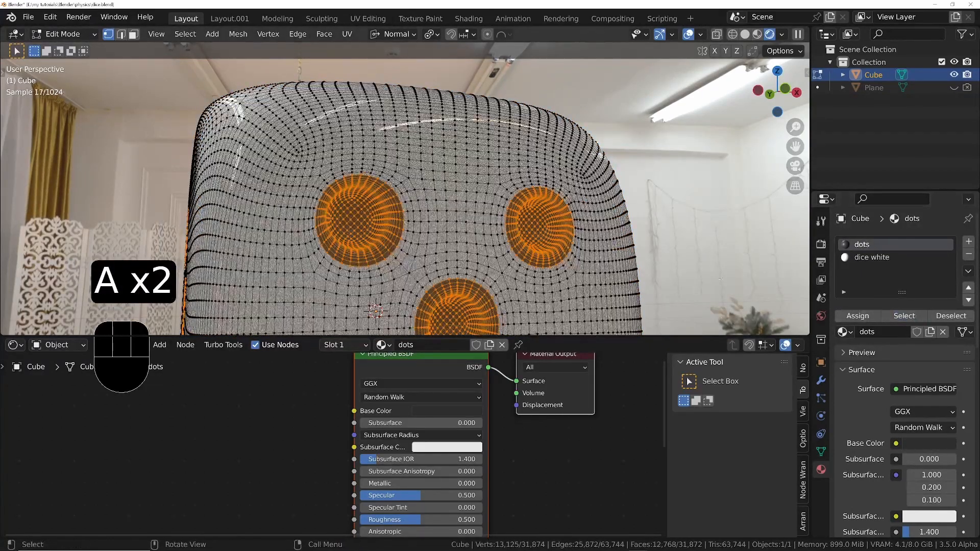
Shrink the pip face selection five times so it covers only the recessed part of each pip
{"action": "middle_click_drag", "start_coordinate": [515, 178], "coordinate": [517, 209]}
{"action": "middle_click_drag", "start_coordinate": [517, 210], "coordinate": [517, 169], "text": "ctrl"}
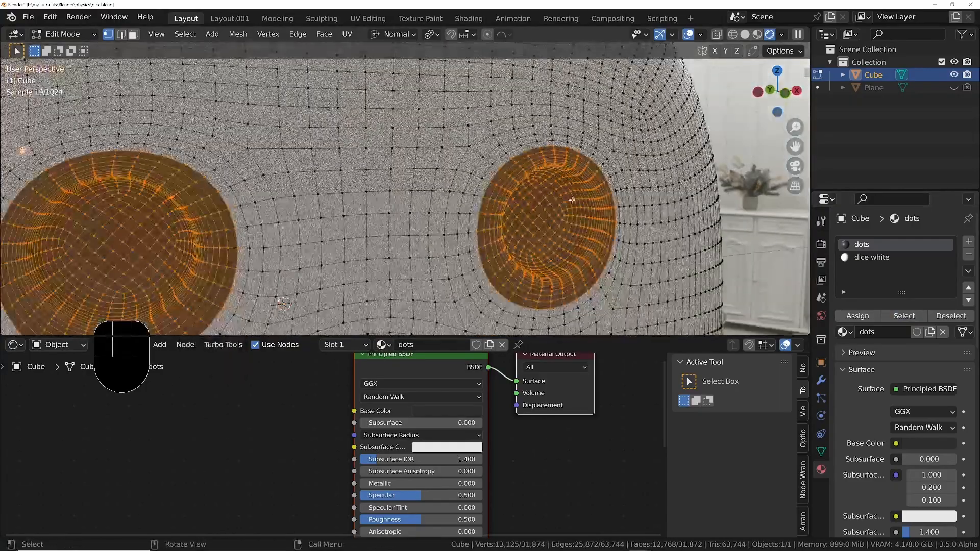
{"action": "key", "text": "ctrl+KP_Subtract"}
{"action": "key", "text": "ctrl+KP_Subtract"}
{"action": "key", "text": "ctrl+KP_Subtract"}
{"action": "key", "text": "ctrl+KP_Subtract"}
{"action": "key", "text": "ctrl+KP_Subtract"}
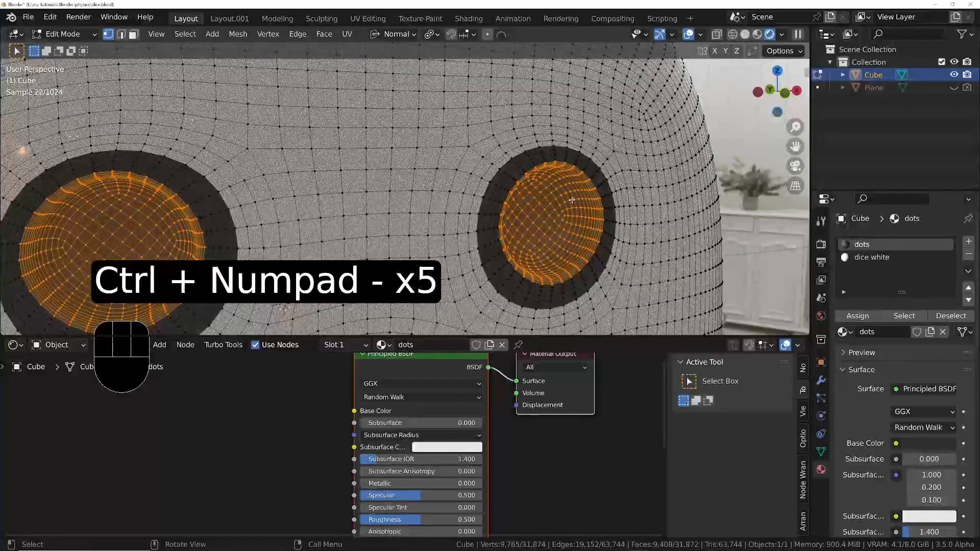
Invert the reduced selection, assign "dice white" to the body and pip rims, and leave Edit Mode
{"action": "key", "text": "ctrl+i"}
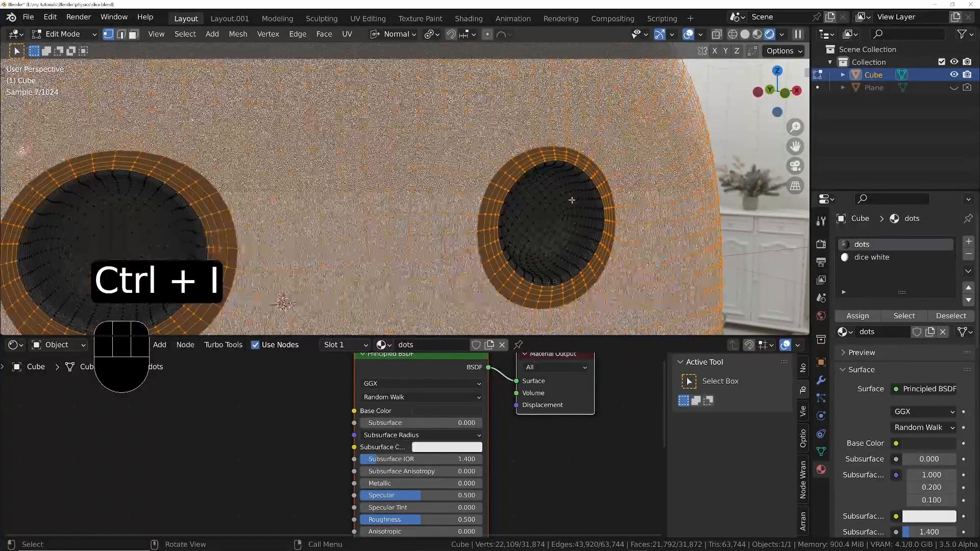
{"action": "left_click", "coordinate": [868, 258]}
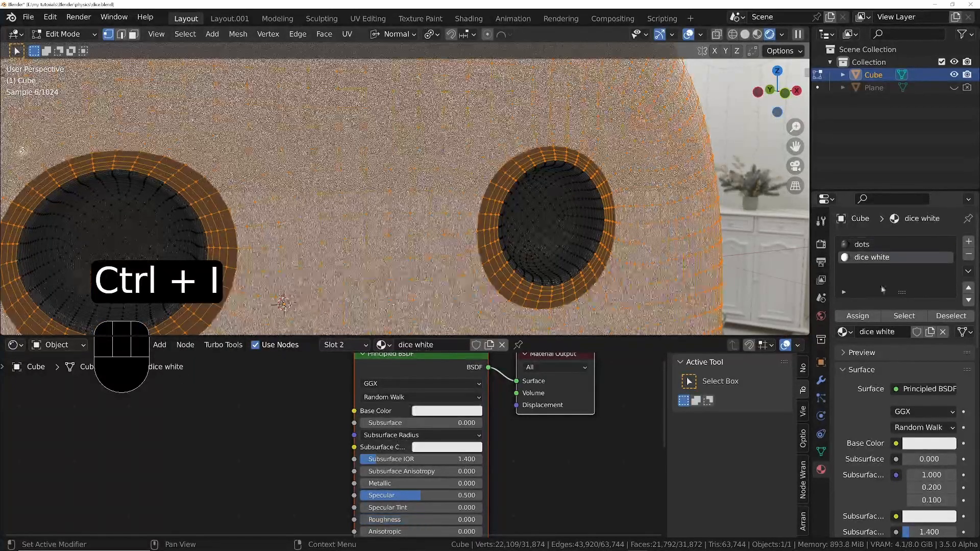
{"action": "left_click", "coordinate": [858, 316]}
{"action": "scroll", "coordinate": [616, 205], "scroll_direction": "down", "scroll_amount": 2}
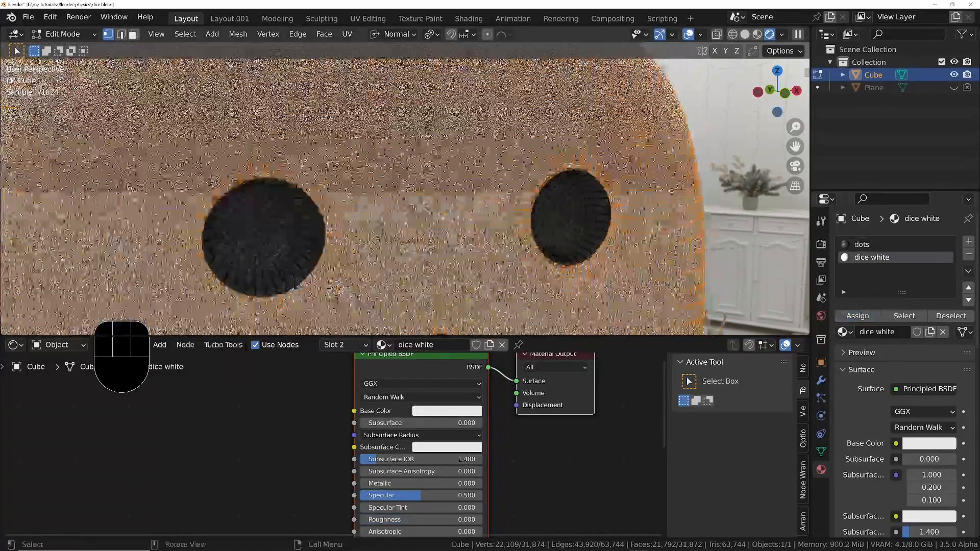
{"action": "key", "text": "Tab"}
{"action": "scroll", "coordinate": [476, 205], "scroll_direction": "down", "scroll_amount": 4}
{"action": "middle_click_drag", "start_coordinate": [451, 258], "coordinate": [467, 297]}
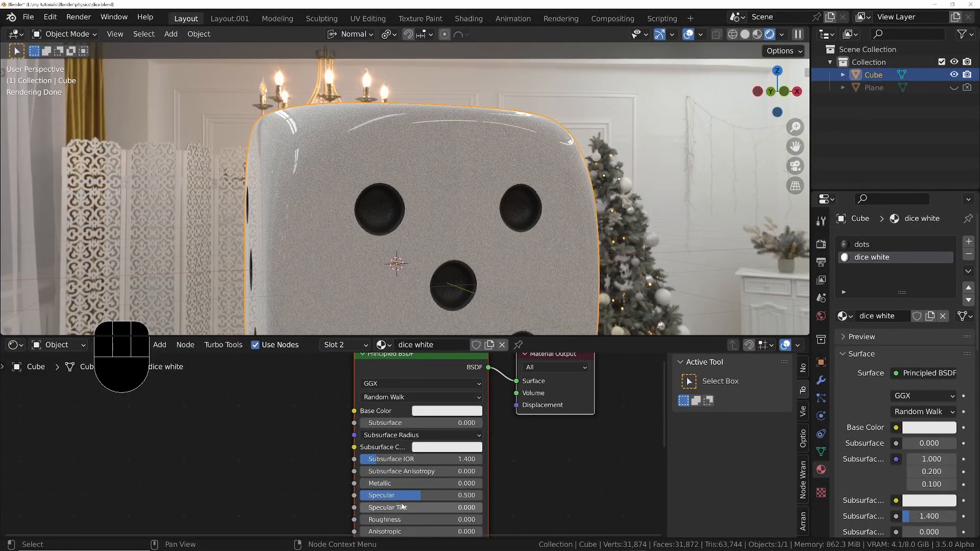
Darken the Base Color of the "dots" material further and set its Roughness to 0.291
{"action": "left_click", "coordinate": [868, 245]}
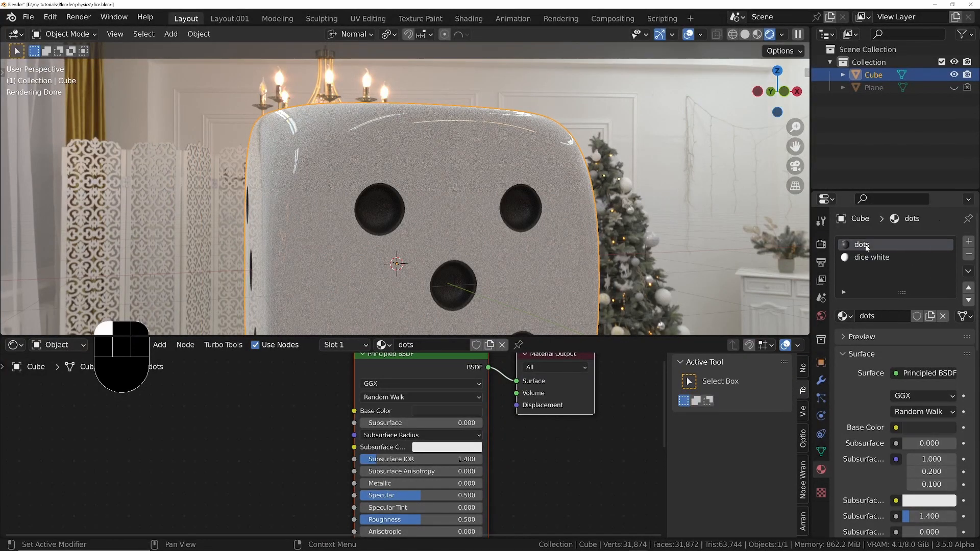
{"action": "left_click", "coordinate": [473, 411]}
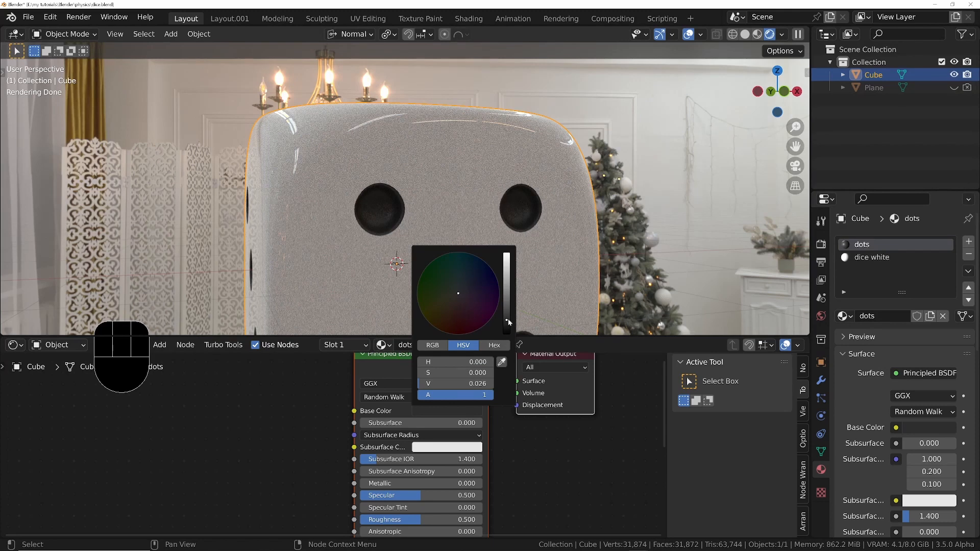
{"action": "left_click_drag", "start_coordinate": [509, 322], "coordinate": [508, 328]}
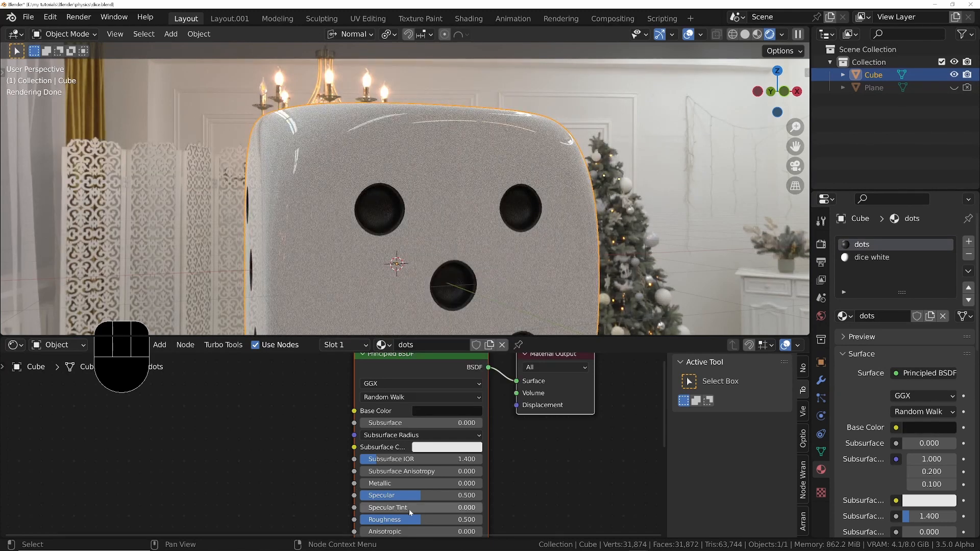
{"action": "middle_click_drag", "start_coordinate": [412, 520], "coordinate": [427, 504]}
{"action": "left_click_drag", "start_coordinate": [428, 505], "coordinate": [402, 504]}
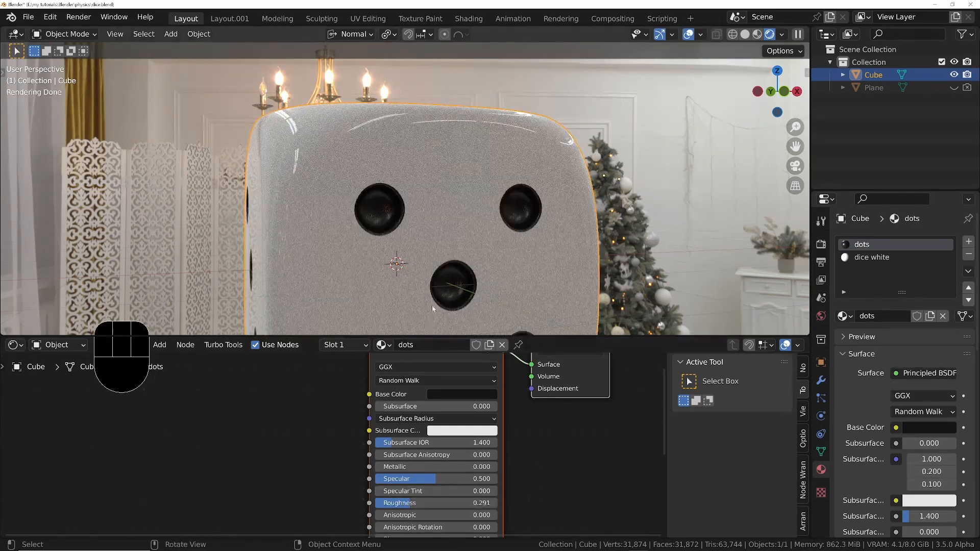
Add a plane mesh at the die and scale it up about 7.64 times as a floor
{"action": "middle_click_drag", "start_coordinate": [432, 240], "coordinate": [463, 215]}
{"action": "scroll", "coordinate": [466, 257], "scroll_direction": "down", "scroll_amount": 5}
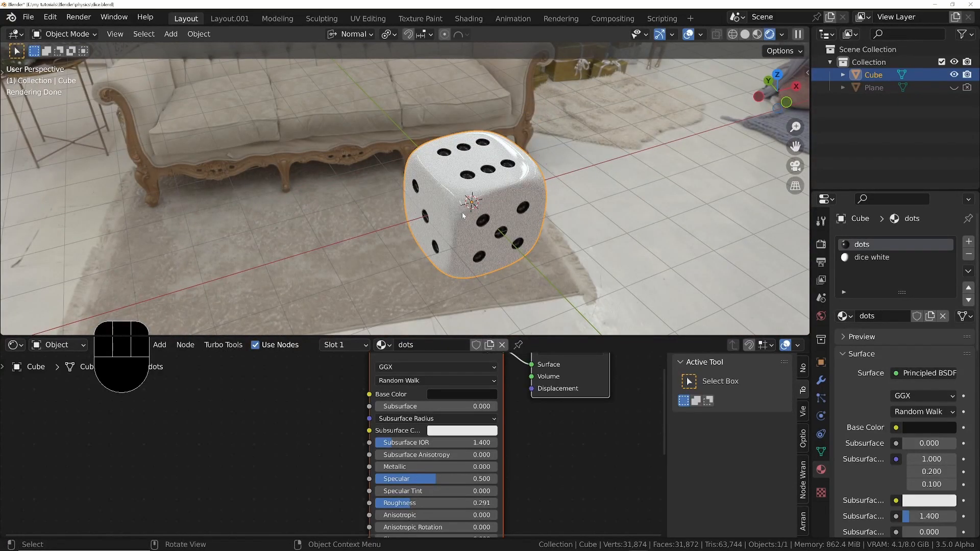
{"action": "middle_click_drag", "start_coordinate": [463, 216], "coordinate": [465, 234], "text": "ctrl"}
{"action": "middle_click_drag", "start_coordinate": [465, 233], "coordinate": [478, 235], "text": "shift"}
{"action": "key", "text": "shift+a"}
{"action": "mouse_move", "coordinate": [510, 161]}
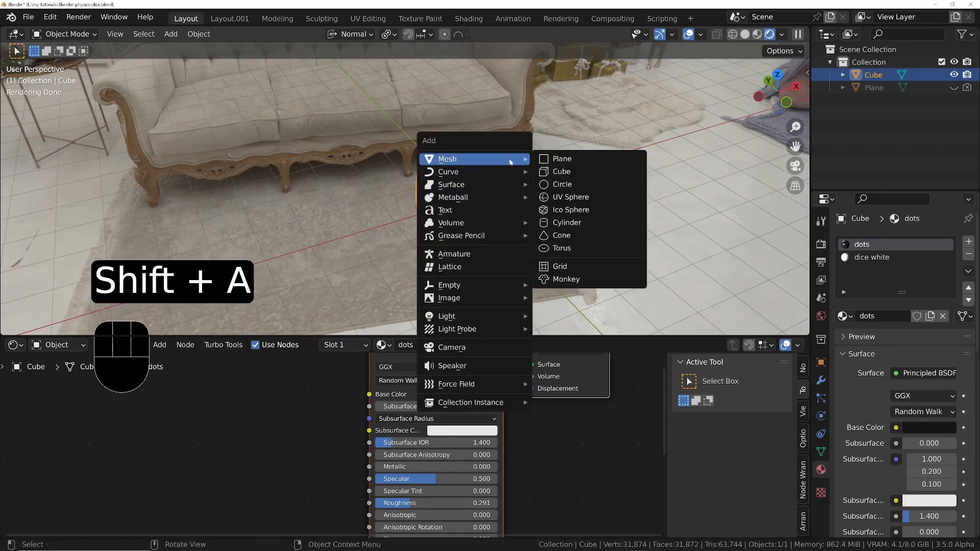
{"action": "left_click", "coordinate": [575, 165]}
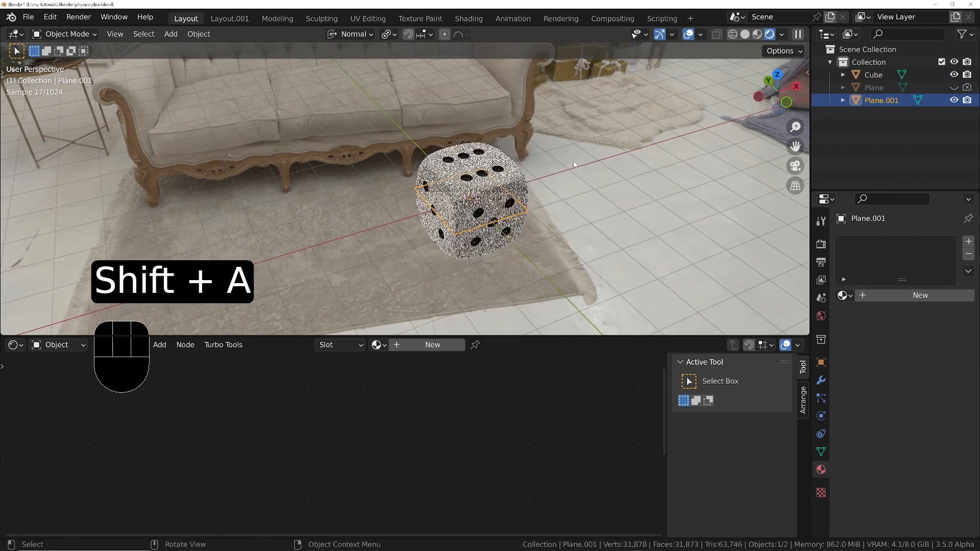
{"action": "key", "text": "s"}
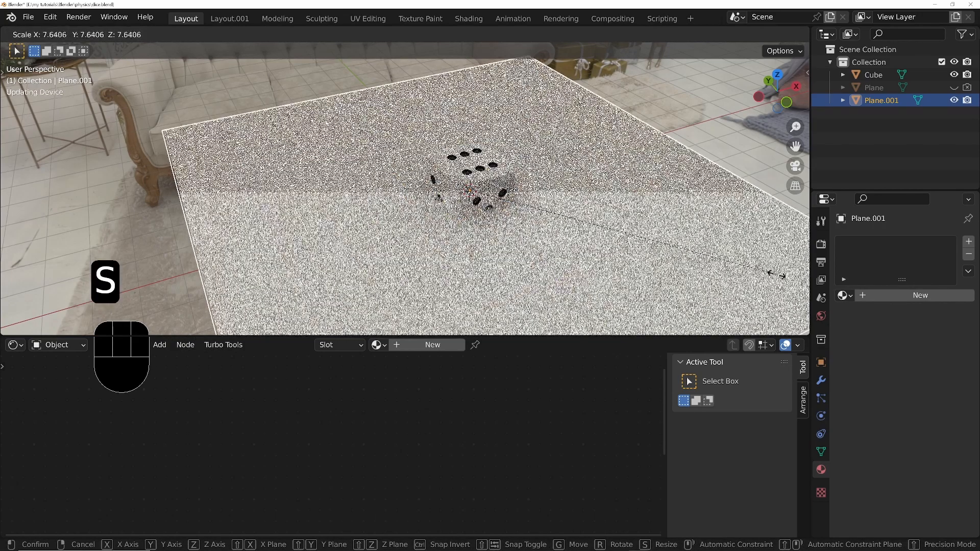
{"action": "left_click", "coordinate": [777, 274]}
Move the floor plane down about 1.09 m along Z to sit beneath the die
{"action": "middle_click_drag", "start_coordinate": [539, 227], "coordinate": [568, 186]}
{"action": "key", "text": "g"}
{"action": "key", "text": "z"}
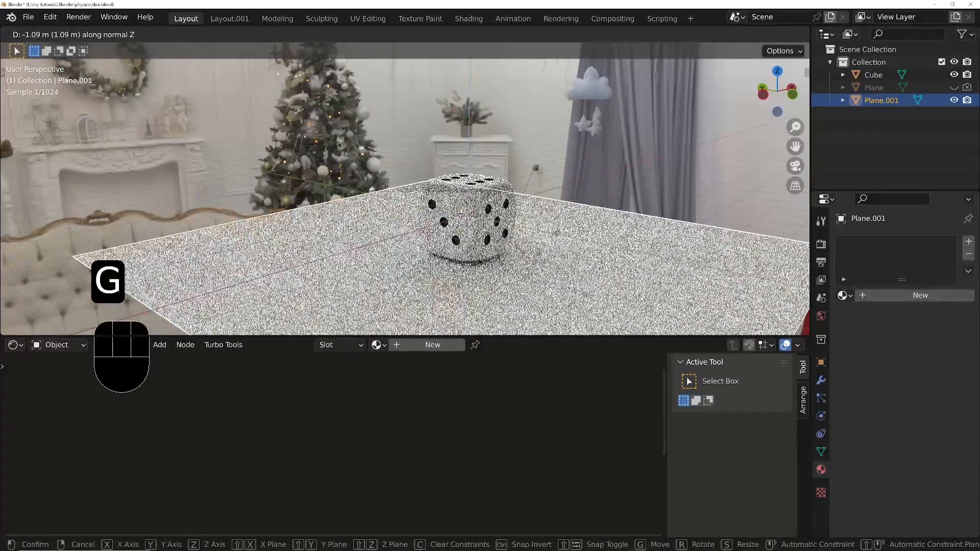
{"action": "left_click", "coordinate": [557, 237]}
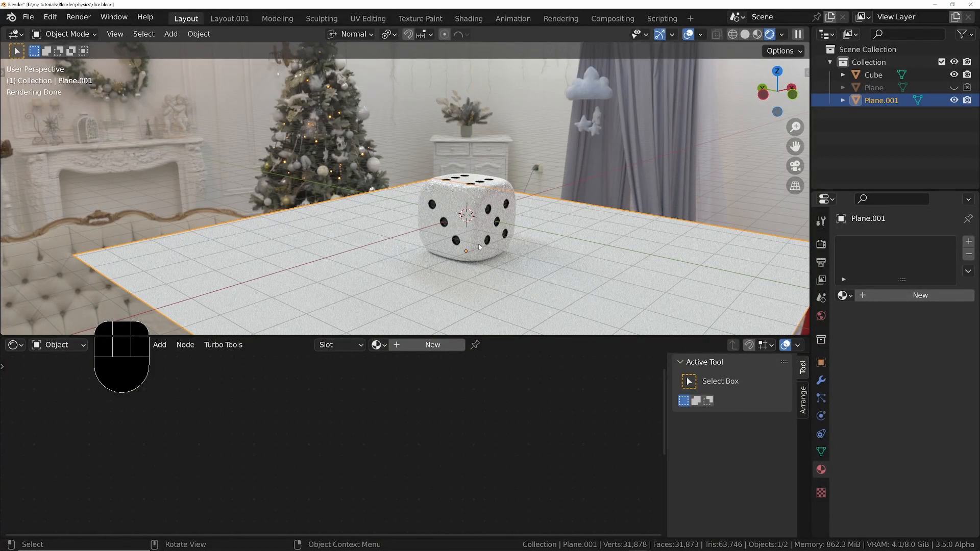
Switch the viewport to solid shading, lift the die along Z to about 5.06 m, and tilt it freely
{"action": "middle_click_drag", "start_coordinate": [480, 247], "coordinate": [612, 80]}
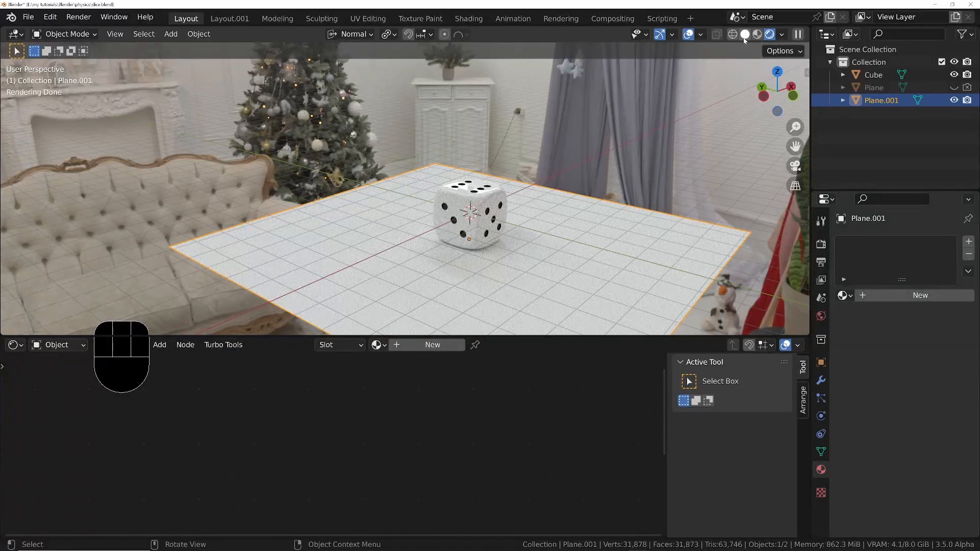
{"action": "left_click", "coordinate": [744, 39]}
{"action": "left_click", "coordinate": [459, 203]}
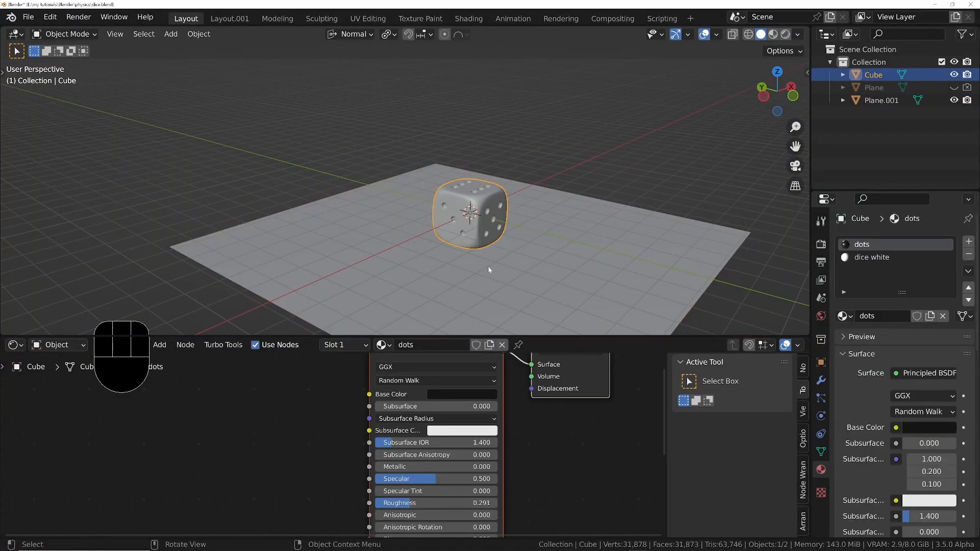
{"action": "key", "text": "g"}
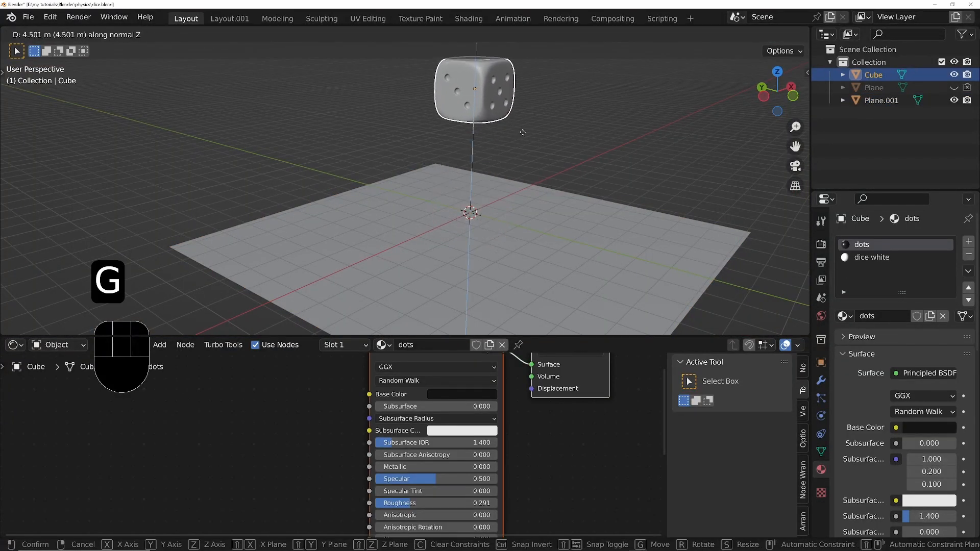
{"action": "key", "text": "r"}
{"action": "left_click", "coordinate": [603, 210]}
{"action": "middle_click_drag", "start_coordinate": [456, 158], "coordinate": [454, 200], "text": "ctrl"}
{"action": "left_click", "coordinate": [464, 116]}
Extrude the floor plane's face about 0.55 m downward into a slab and apply the object's scale
{"action": "left_click", "coordinate": [553, 283]}
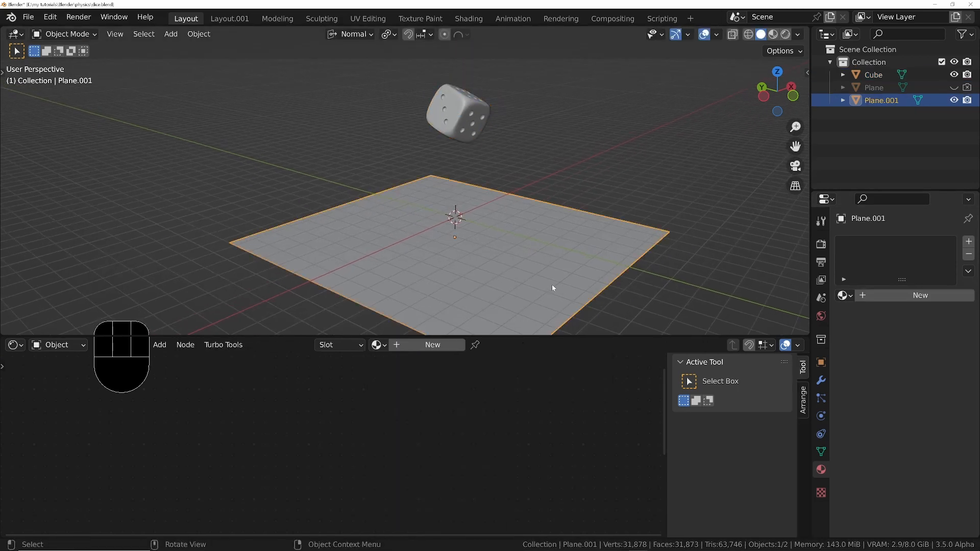
{"action": "middle_click_drag", "start_coordinate": [553, 284], "coordinate": [514, 255]}
{"action": "key", "text": "Tab"}
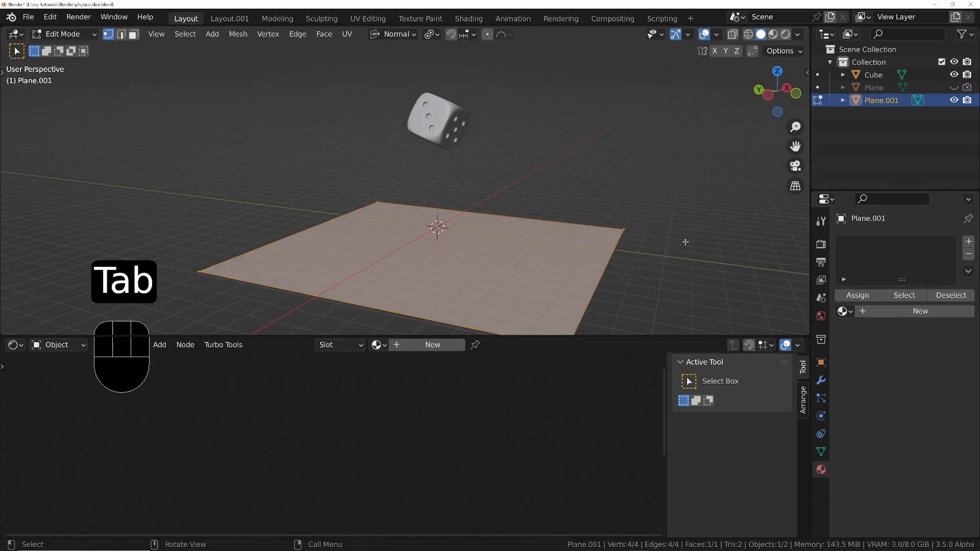
{"action": "key", "text": "3"}
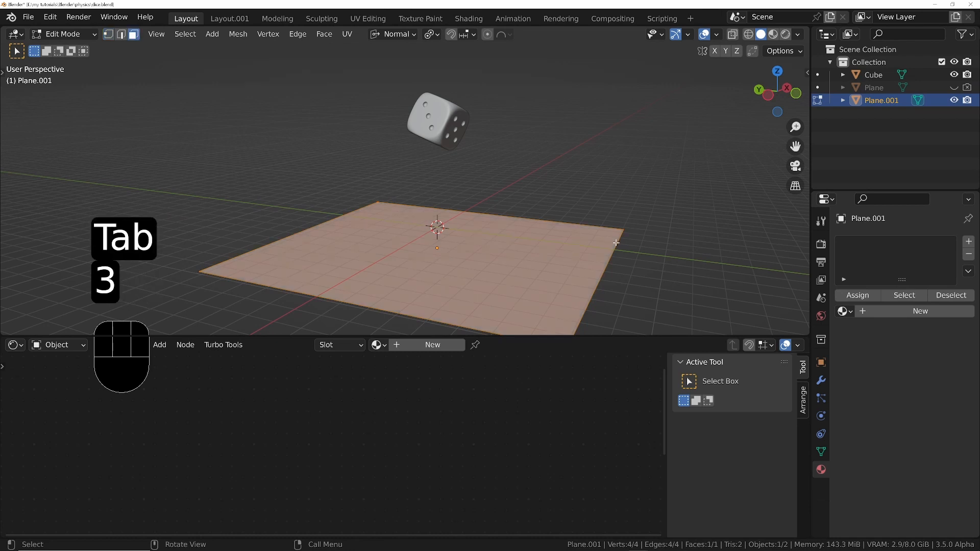
{"action": "key", "text": "e"}
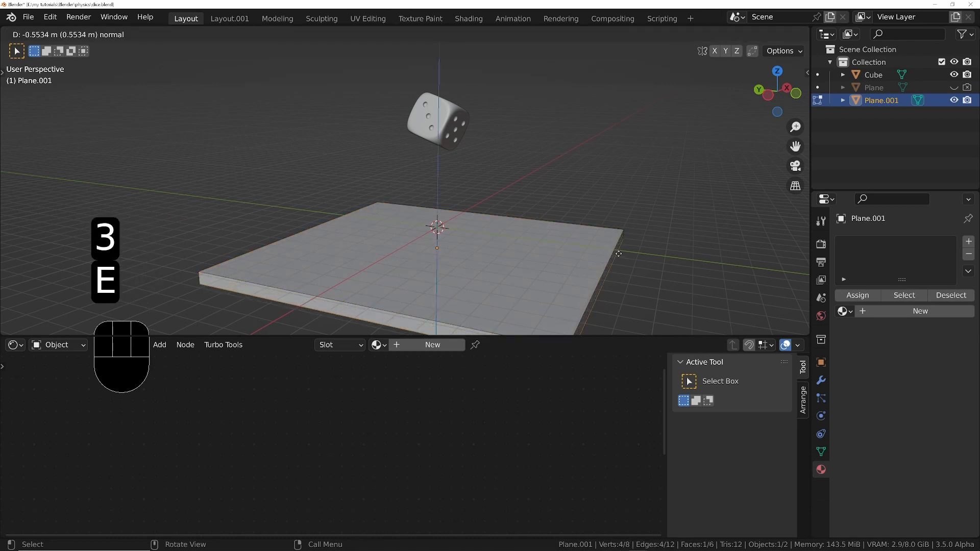
{"action": "left_click", "coordinate": [619, 254]}
{"action": "key", "text": "Tab"}
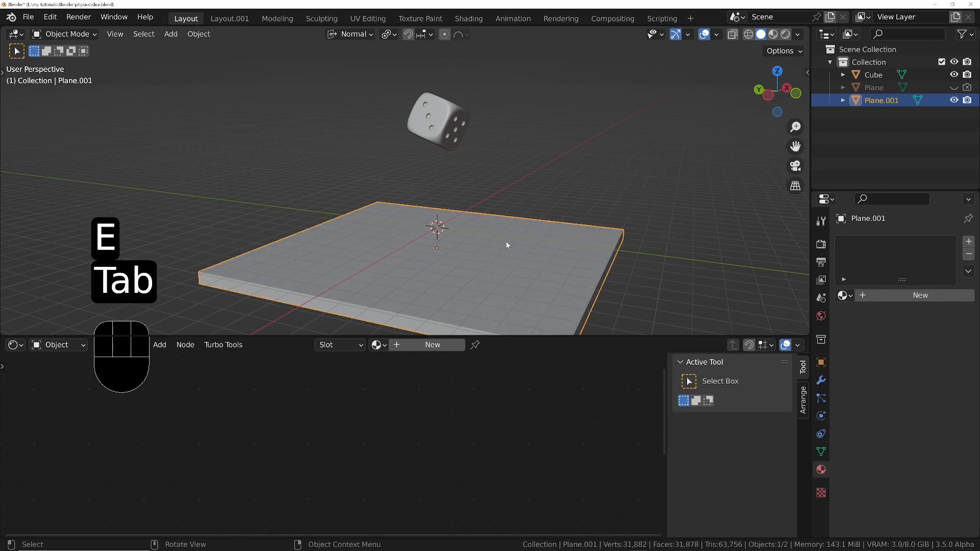
{"action": "key", "text": "ctrl+a"}
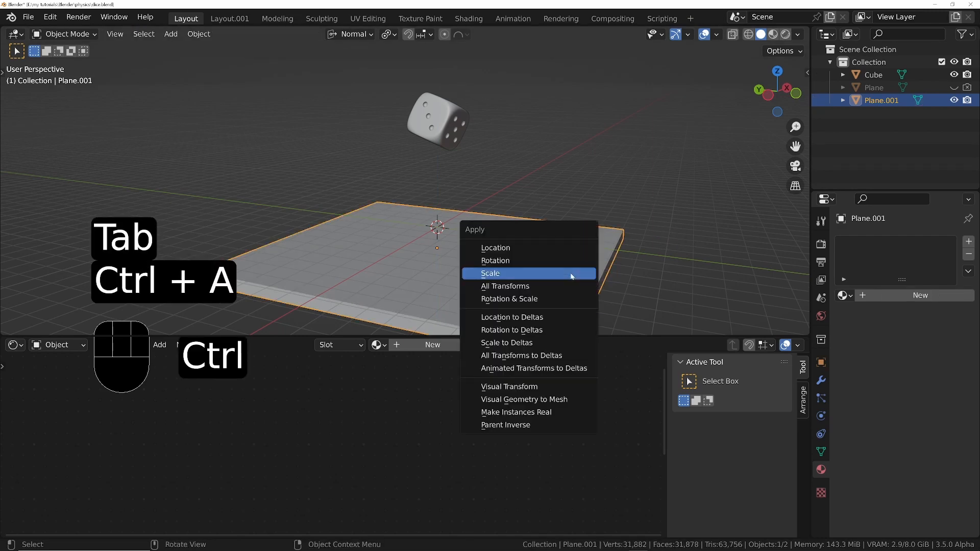
{"action": "left_click", "coordinate": [571, 273]}
Set the die's rigid body mass to 0.0041 kg
{"action": "middle_click_drag", "start_coordinate": [554, 280], "coordinate": [502, 269]}
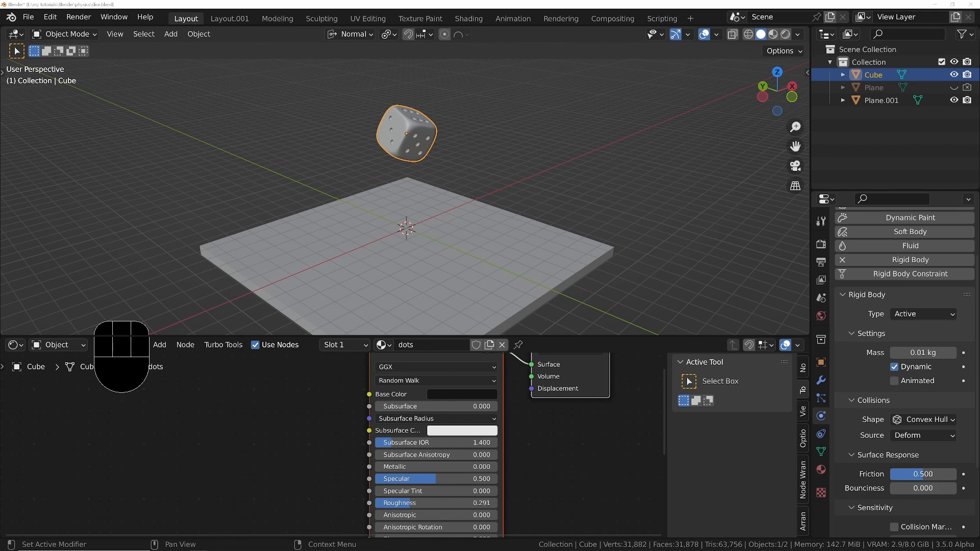
{"action": "left_click", "coordinate": [923, 353]}
{"action": "type", "text": "0."}
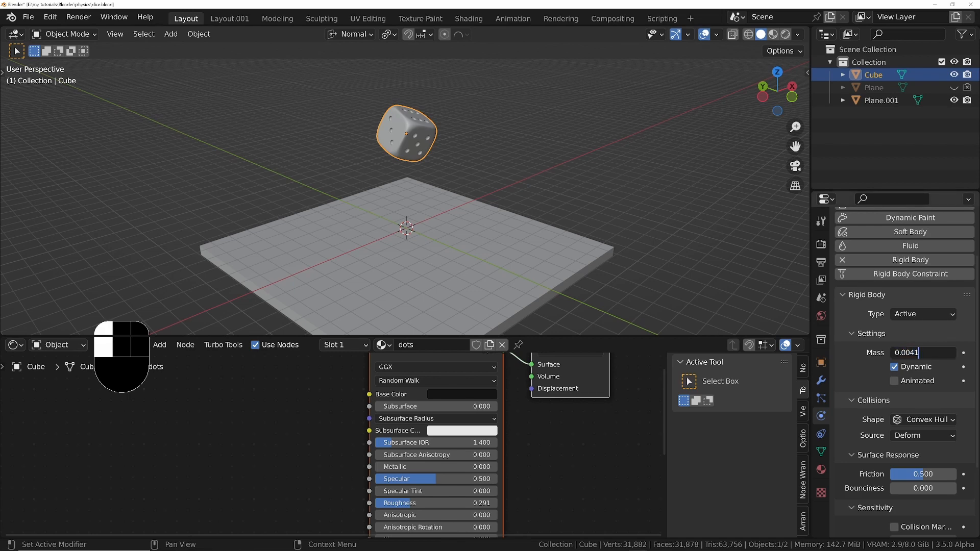
{"action": "key", "text": "Return"}
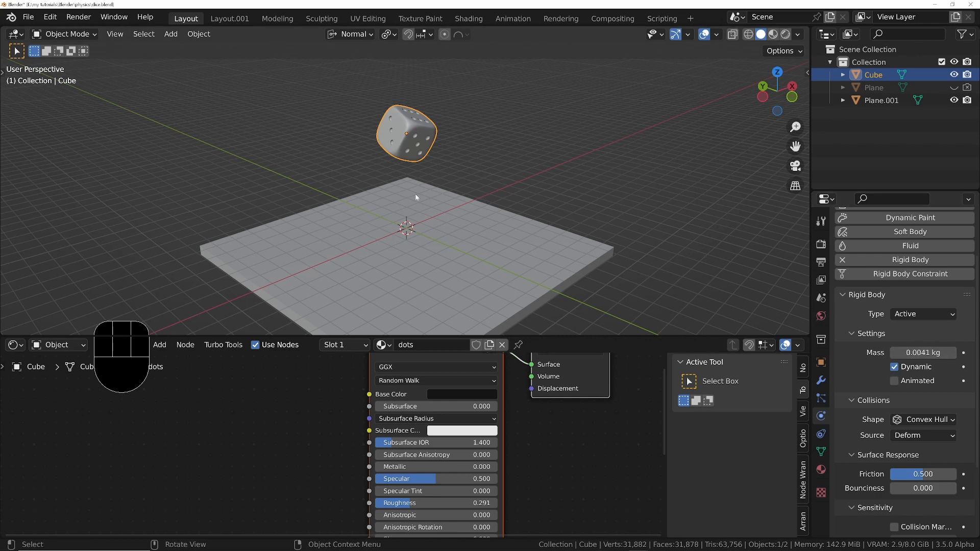
Play the simulation to watch the die fall onto the floor, and return to the first frame
{"action": "key", "text": "space"}
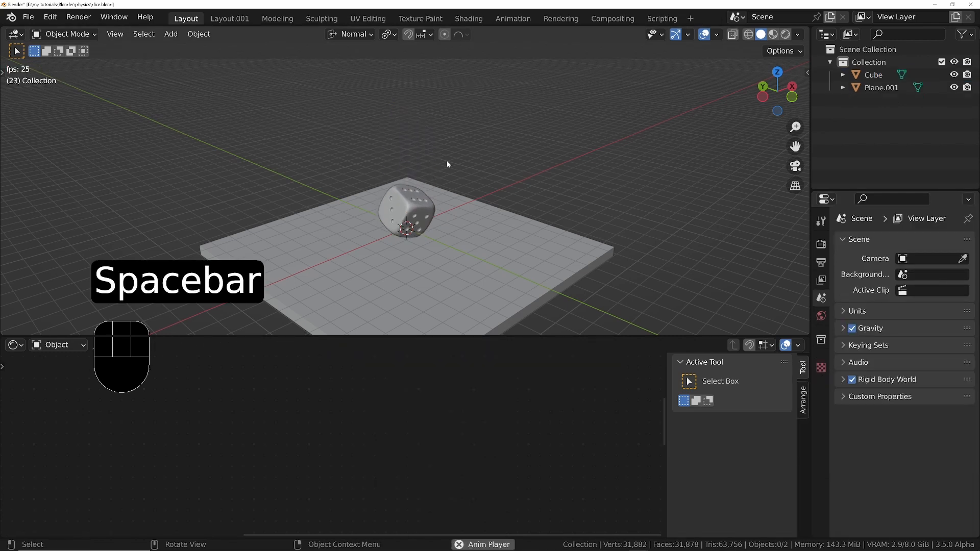
{"action": "key", "text": "space"}
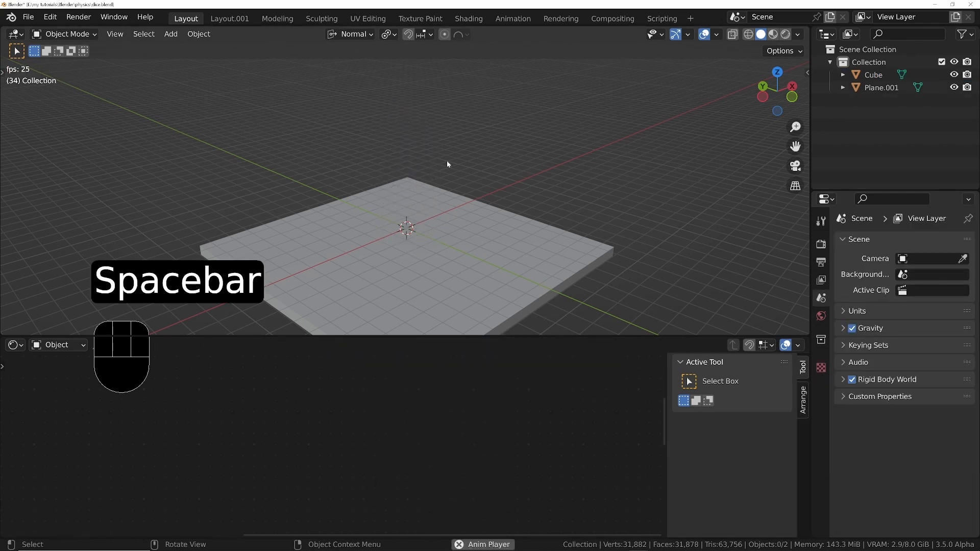
{"action": "key", "text": "shift+Left"}
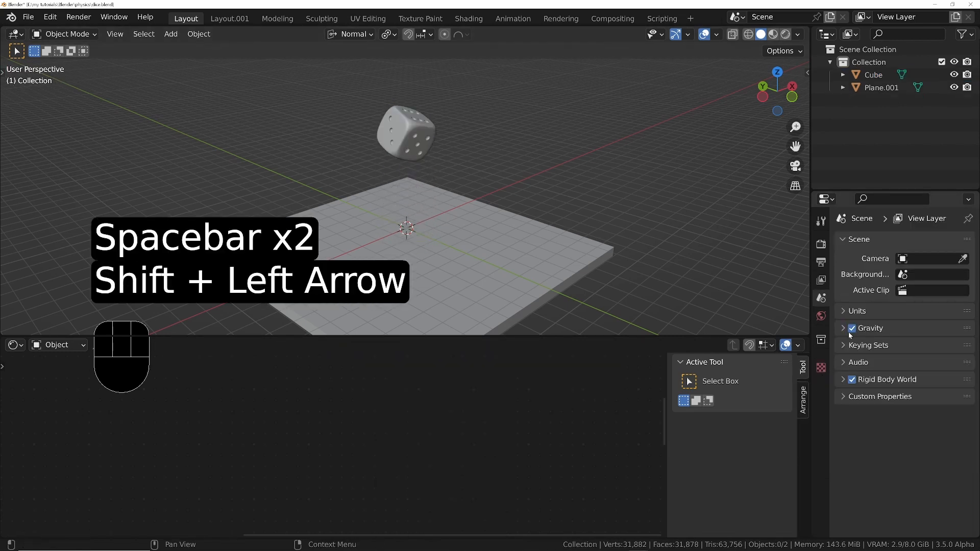
Add rigid body physics to the floor slab
{"action": "left_click", "coordinate": [490, 248]}
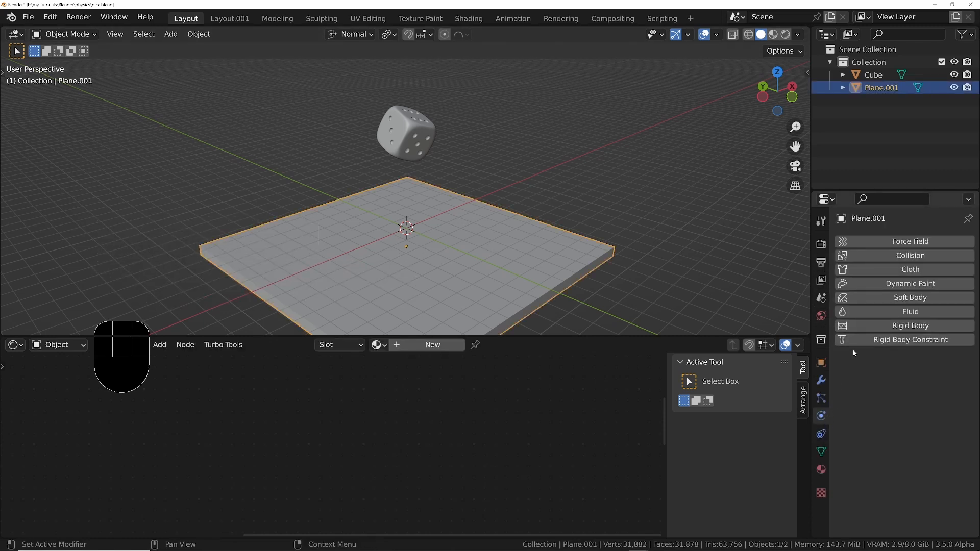
{"action": "left_click", "coordinate": [917, 333]}
{"action": "scroll", "coordinate": [906, 342], "scroll_direction": "down", "scroll_amount": 3}
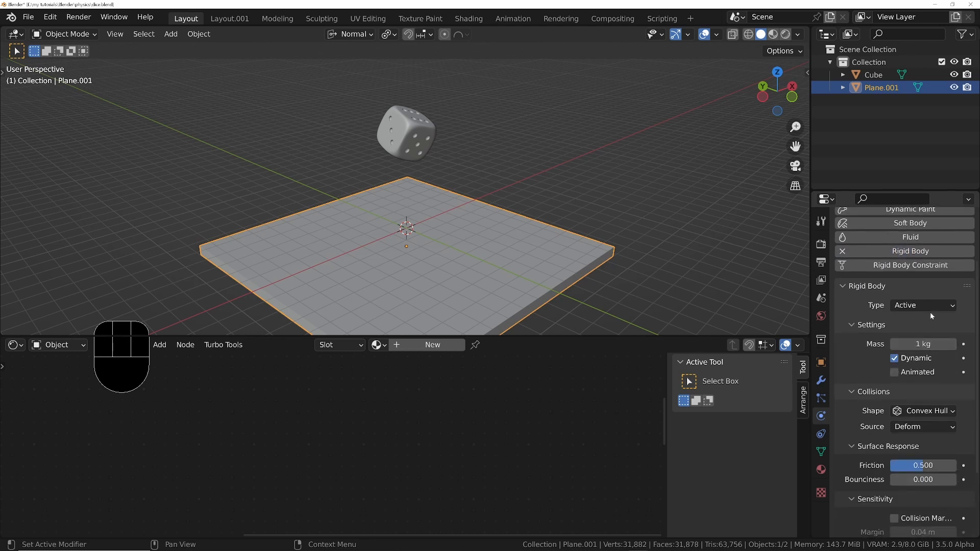
Test the simulation with the floor slab as an active rigid body, and rewind to the first frame
{"action": "key", "text": "space"}
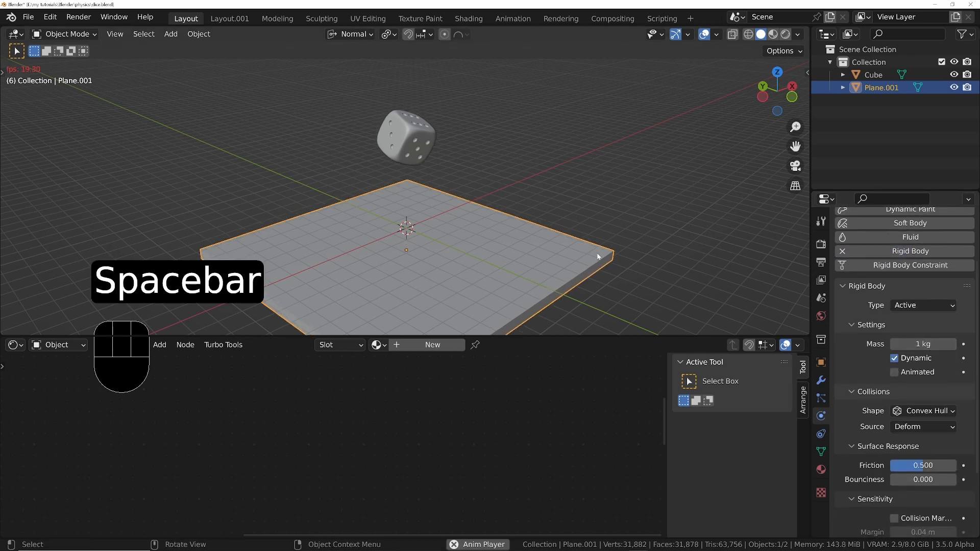
{"action": "key", "text": "space"}
{"action": "key", "text": "shift+Left"}
Change the floor slab's rigid body type to Passive and briefly play the drop from a lower viewing angle
{"action": "left_click", "coordinate": [923, 305]}
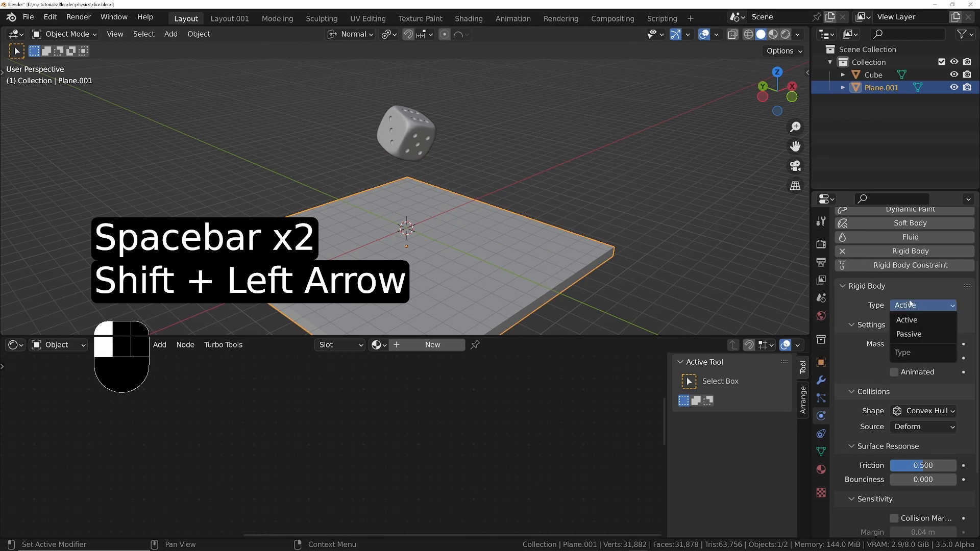
{"action": "left_click", "coordinate": [909, 332]}
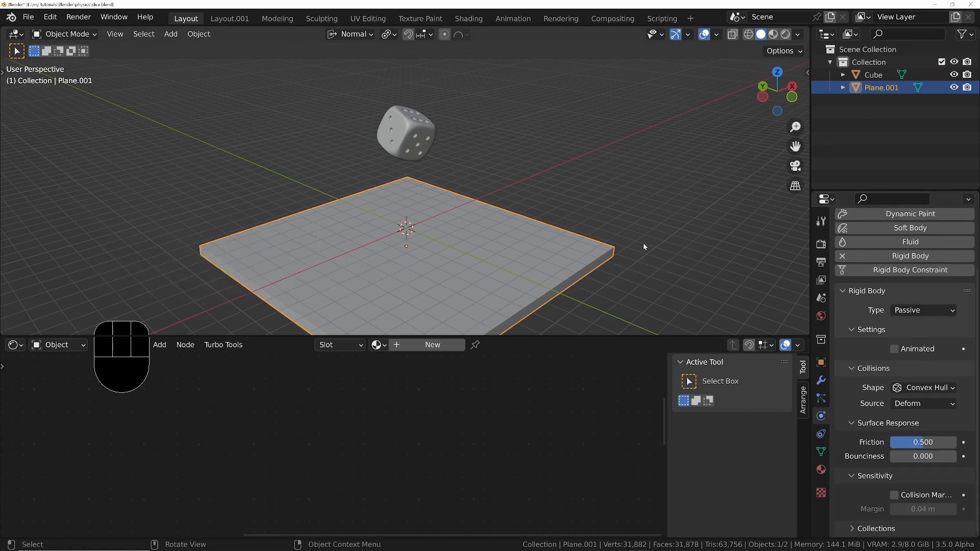
{"action": "key", "text": "space"}
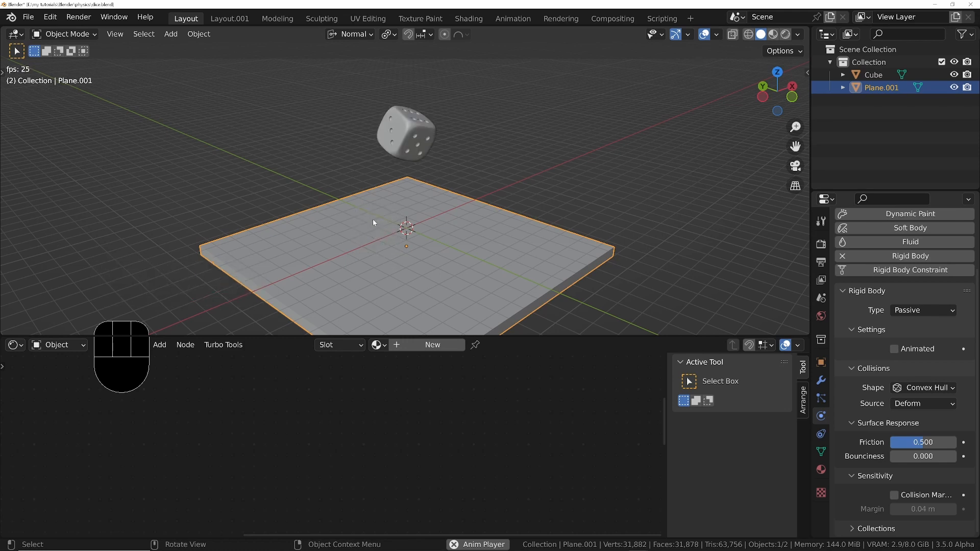
{"action": "middle_click_drag", "start_coordinate": [373, 219], "coordinate": [427, 213]}
{"action": "key", "text": "space"}
Display the die's transform values and dimensions, replay the drop, and return to the first frame
{"action": "left_click", "coordinate": [382, 173]}
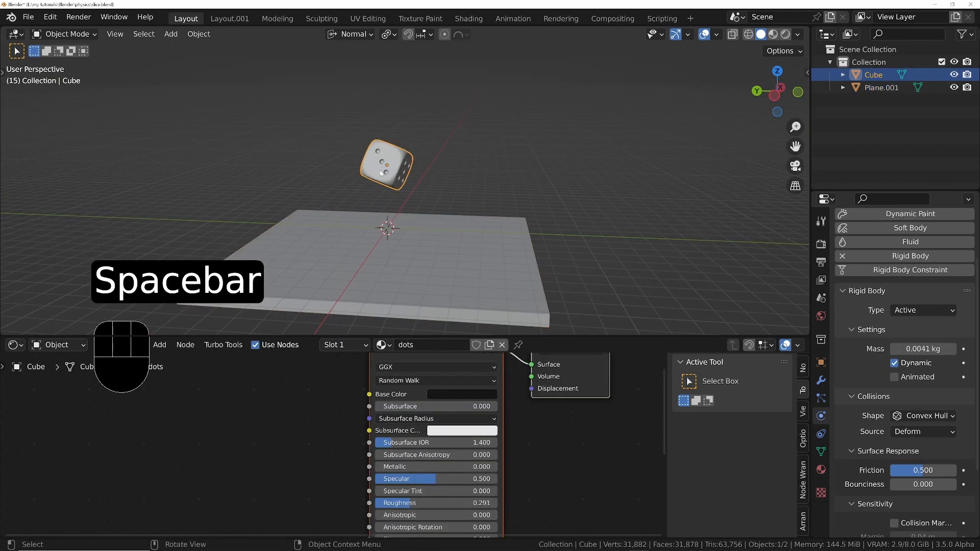
{"action": "key", "text": "n"}
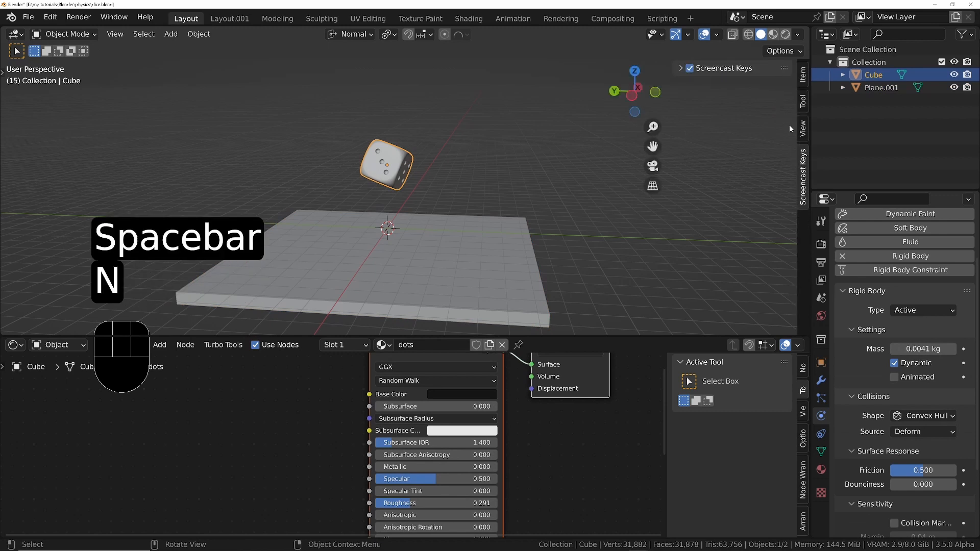
{"action": "left_click", "coordinate": [804, 75]}
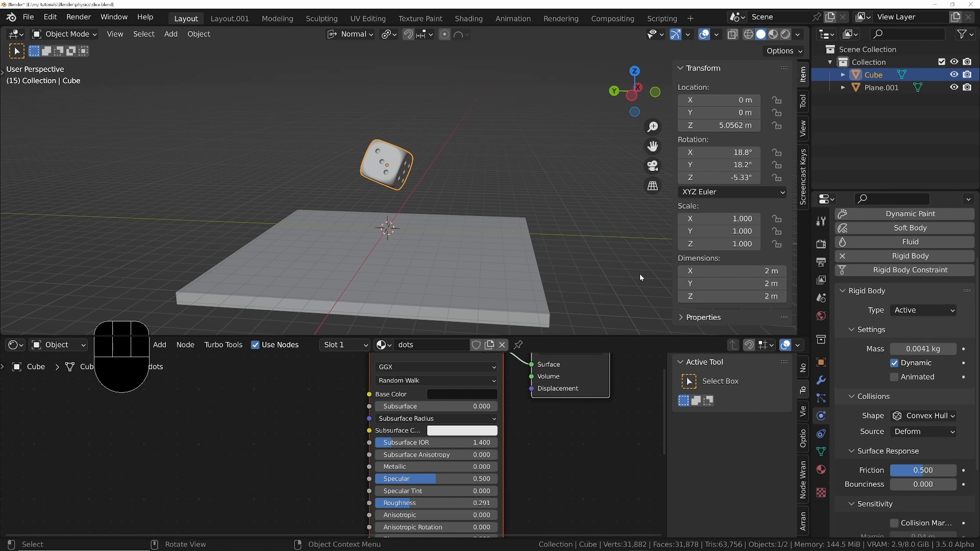
{"action": "key", "text": "space"}
{"action": "key", "text": "space"}
{"action": "key", "text": "shift+Left"}
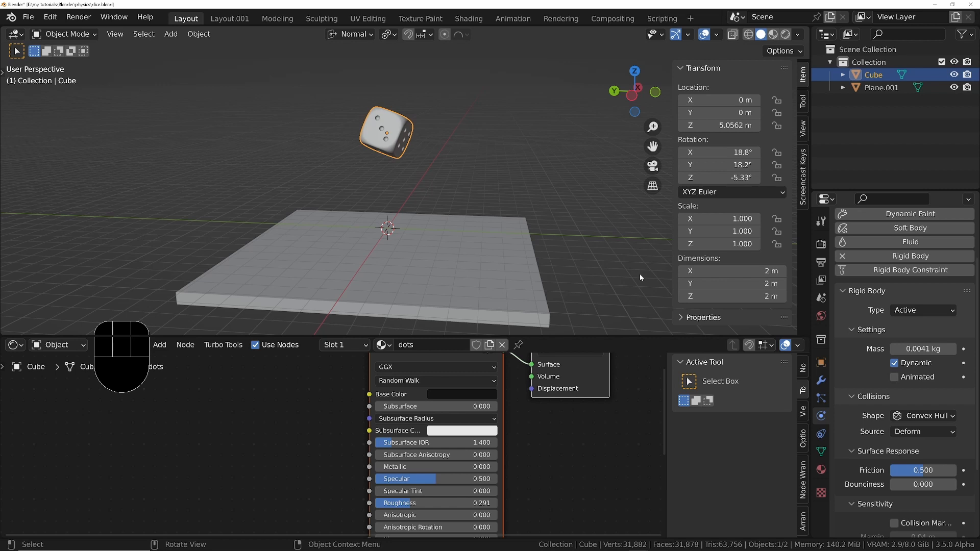
Set the die's X, Y and Z dimensions to 0.016 m and apply its scale
{"action": "middle_click_drag", "start_coordinate": [391, 135], "coordinate": [374, 138]}
{"action": "left_click", "coordinate": [382, 136]}
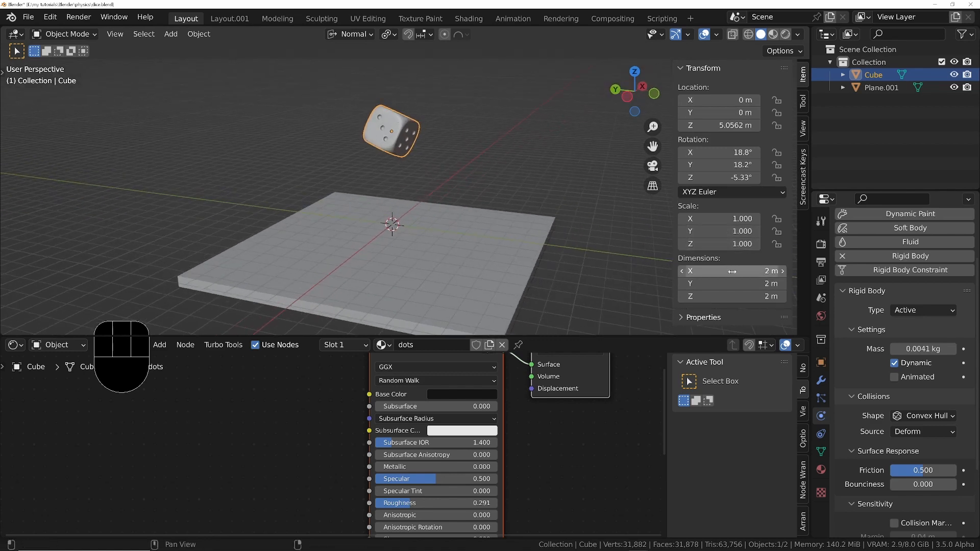
{"action": "left_click_drag", "start_coordinate": [732, 271], "coordinate": [733, 271]}
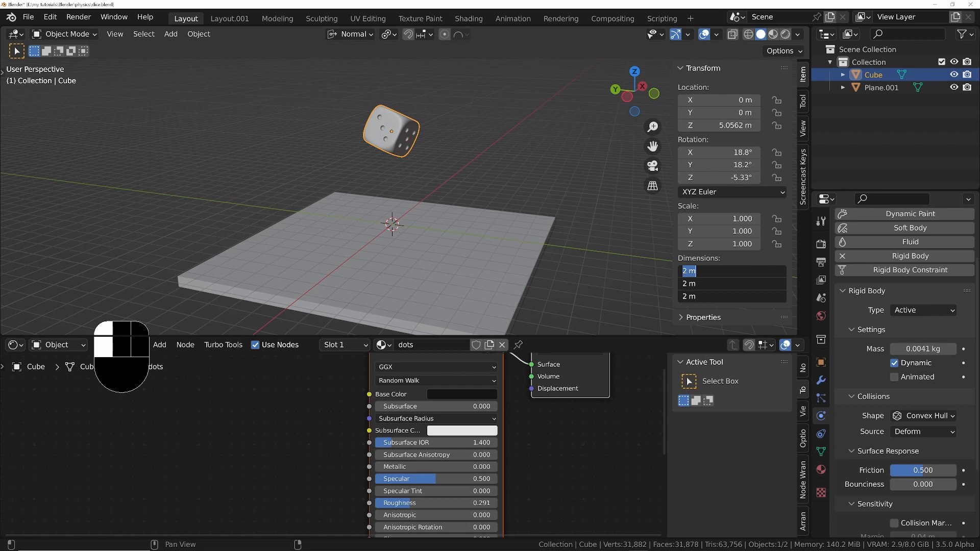
{"action": "type", "text": ".016"}
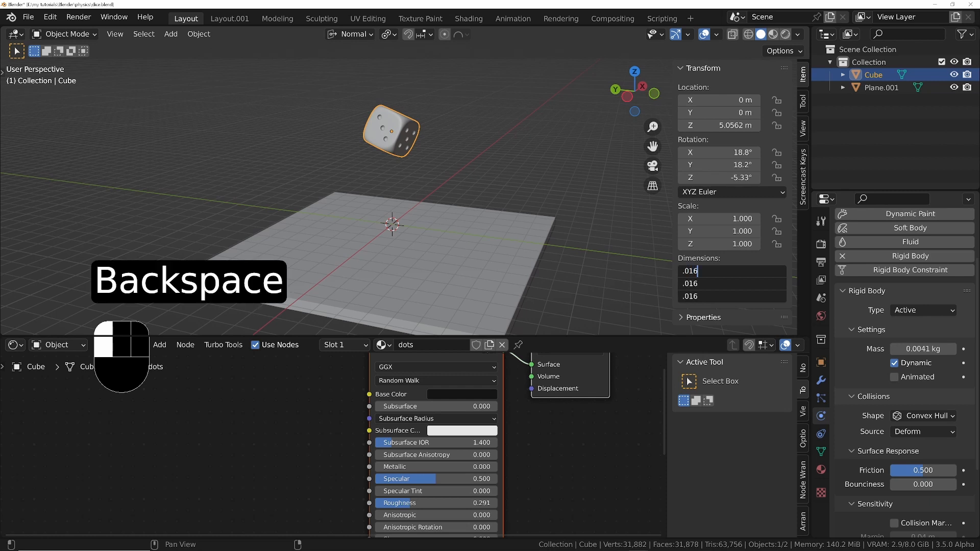
{"action": "key", "text": "Return"}
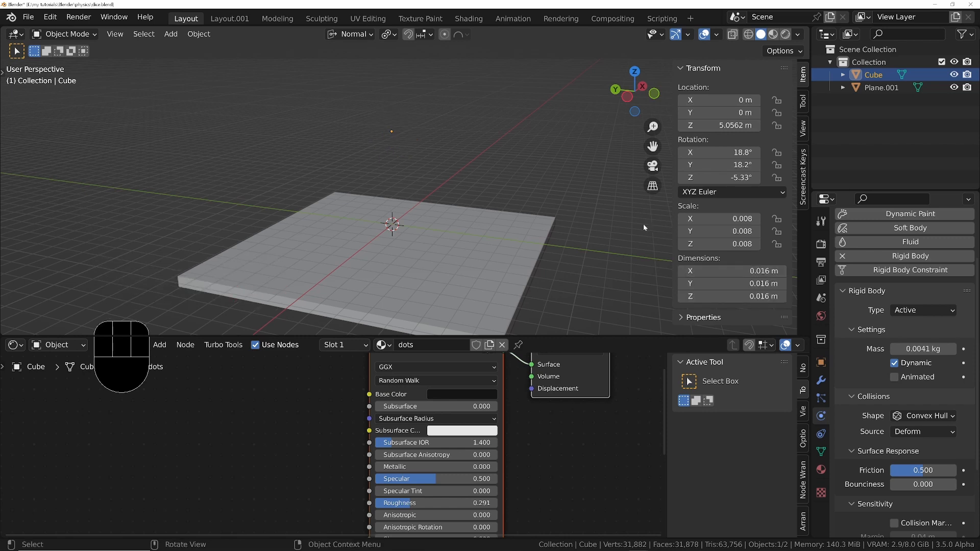
{"action": "key", "text": "ctrl+a"}
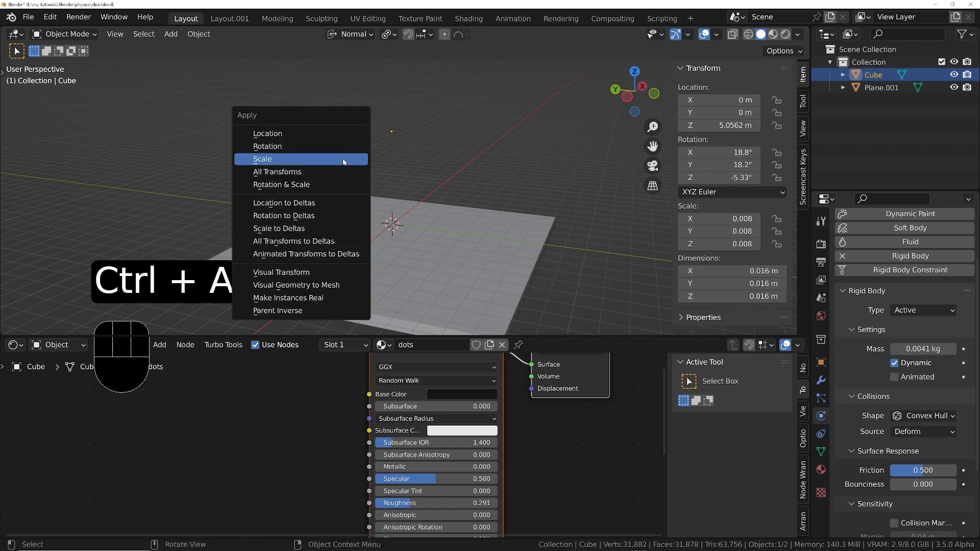
{"action": "left_click", "coordinate": [342, 158]}
Play the simulation with the real-size die, and rewind to the first frame
{"action": "key", "text": "space"}
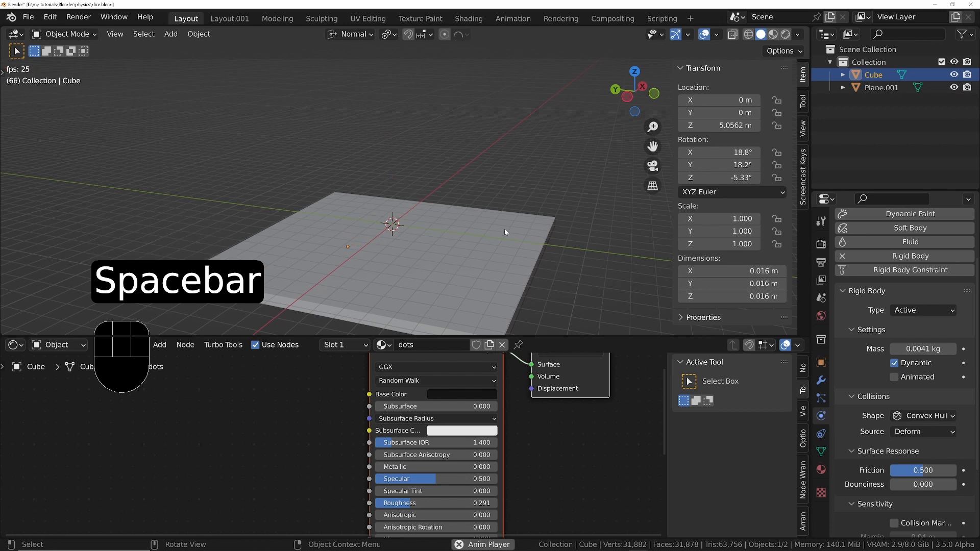
{"action": "key", "text": "space"}
{"action": "key", "text": "shift+Left"}
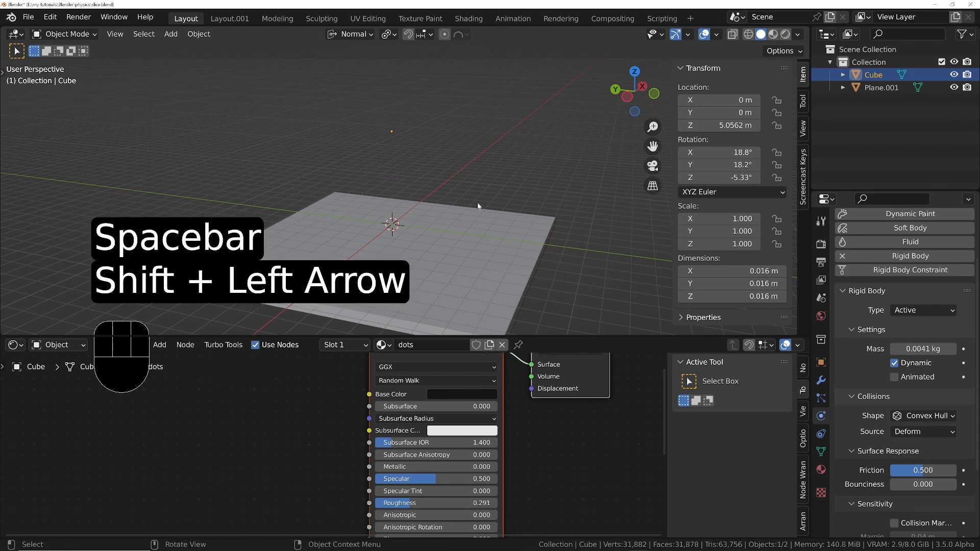
Lower the tiny die along global Z to about 0.34 m above the origin
{"action": "key", "text": "g"}
{"action": "key", "text": "z"}
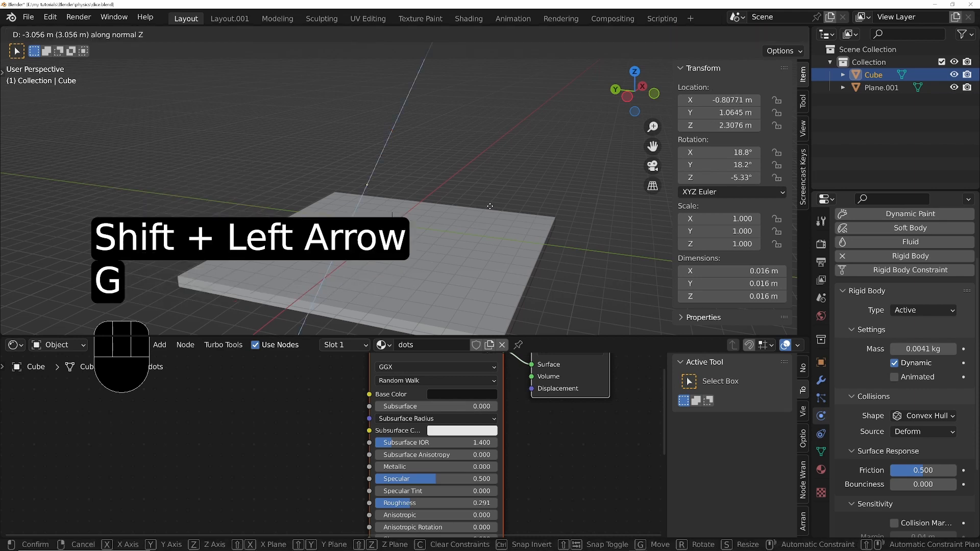
{"action": "key", "text": "z"}
{"action": "left_click", "coordinate": [529, 230]}
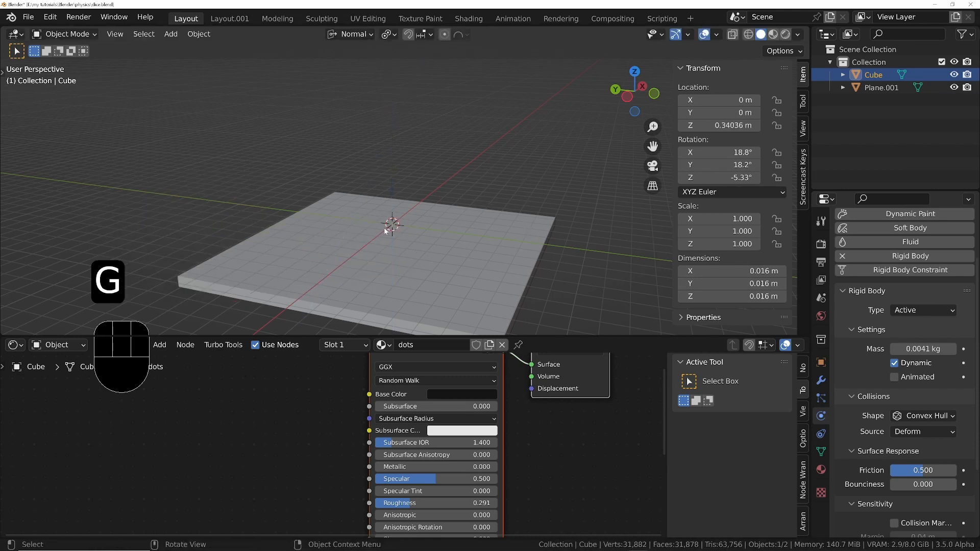
{"action": "middle_click_drag", "start_coordinate": [409, 199], "coordinate": [432, 155], "text": "ctrl"}
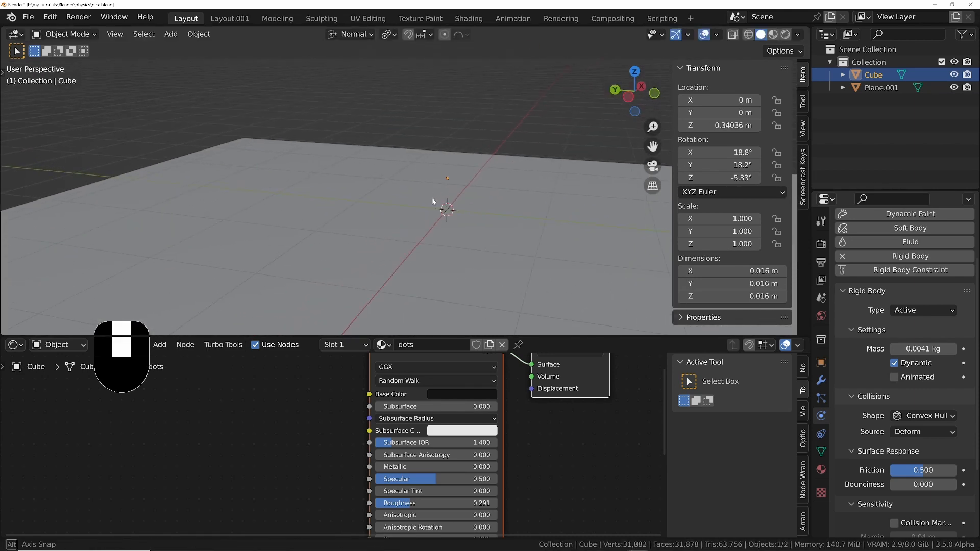
Move the die to about X -0.285 m, Y 0.425 m and Z -0.640 m, closer to the floor
{"action": "middle_click_drag", "start_coordinate": [434, 194], "coordinate": [504, 155], "text": "ctrl"}
{"action": "key", "text": "g"}
{"action": "left_click", "coordinate": [501, 160], "text": "ctrl"}
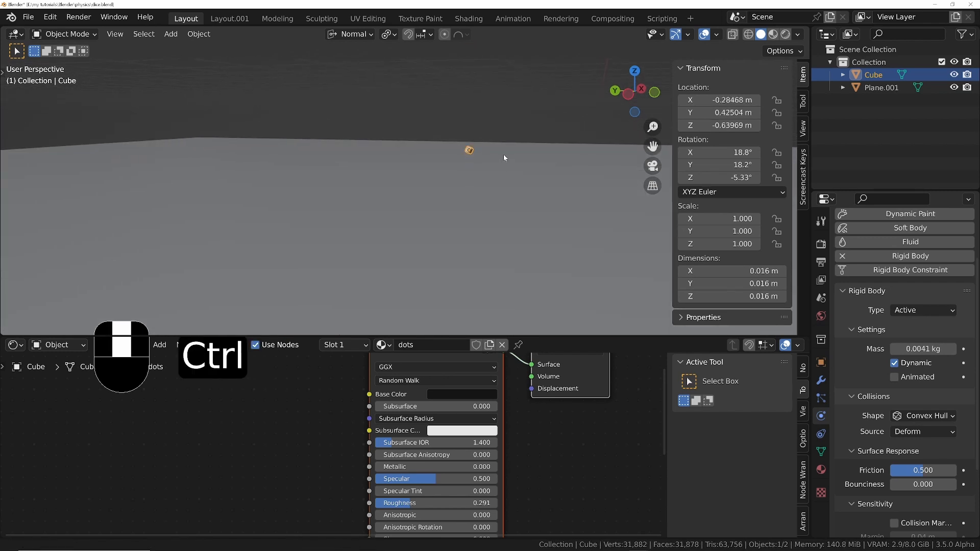
Play the drop simulation, replay it from the first frame, and examine the die's fall and landing up close
{"action": "key", "text": "space"}
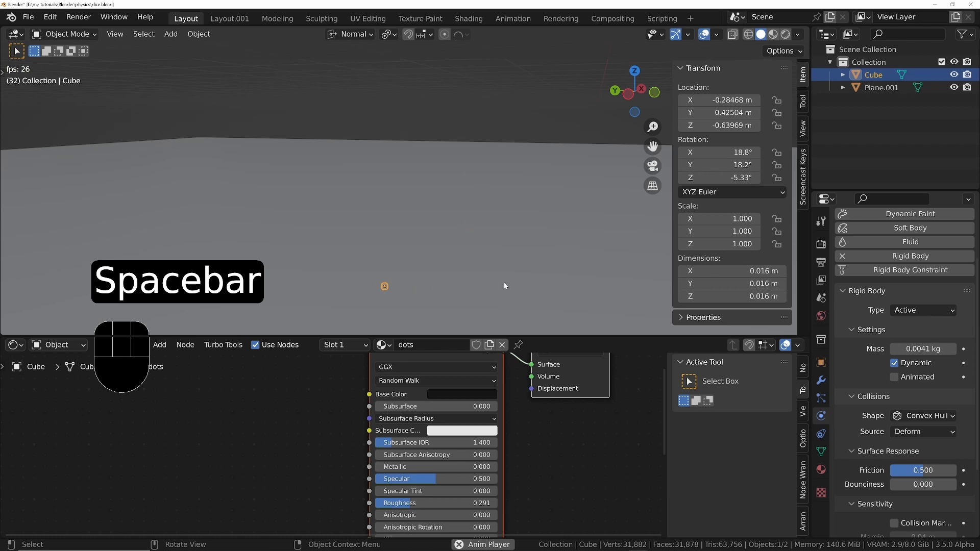
{"action": "key", "text": "space"}
{"action": "key", "text": "shift+Left"}
{"action": "key", "text": "space"}
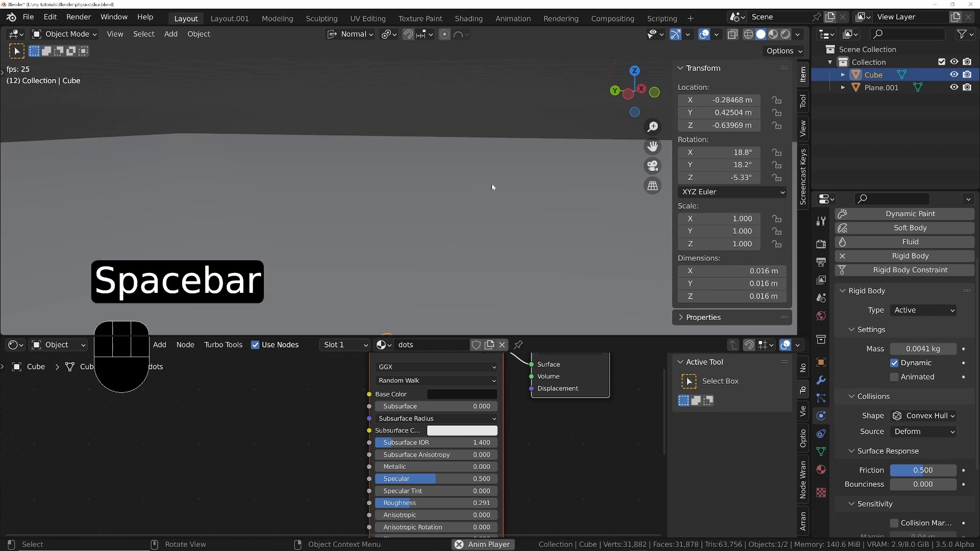
{"action": "key", "text": "space"}
{"action": "middle_click_drag", "start_coordinate": [454, 253], "coordinate": [511, 194], "text": "shift"}
{"action": "middle_click_drag", "start_coordinate": [485, 224], "coordinate": [495, 164], "text": "ctrl"}
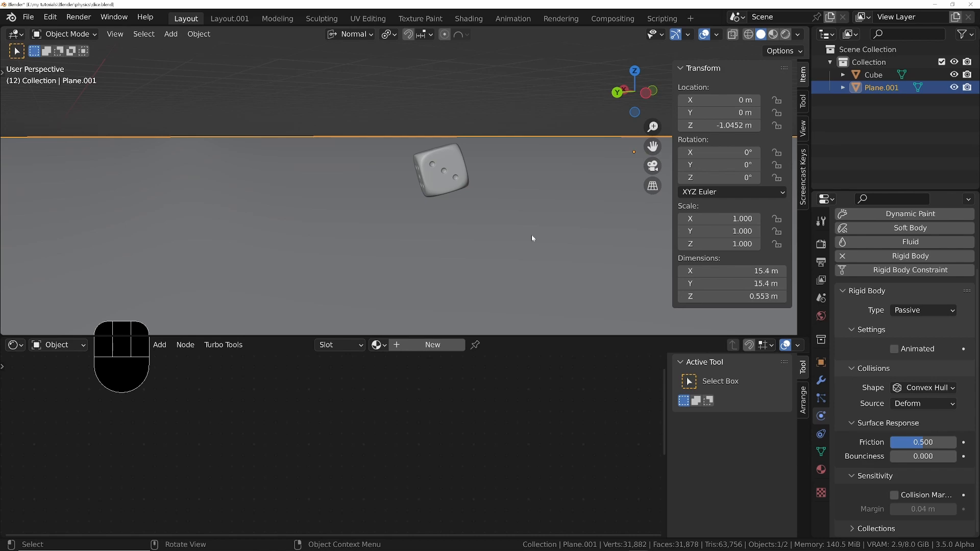
{"action": "key", "text": "space"}
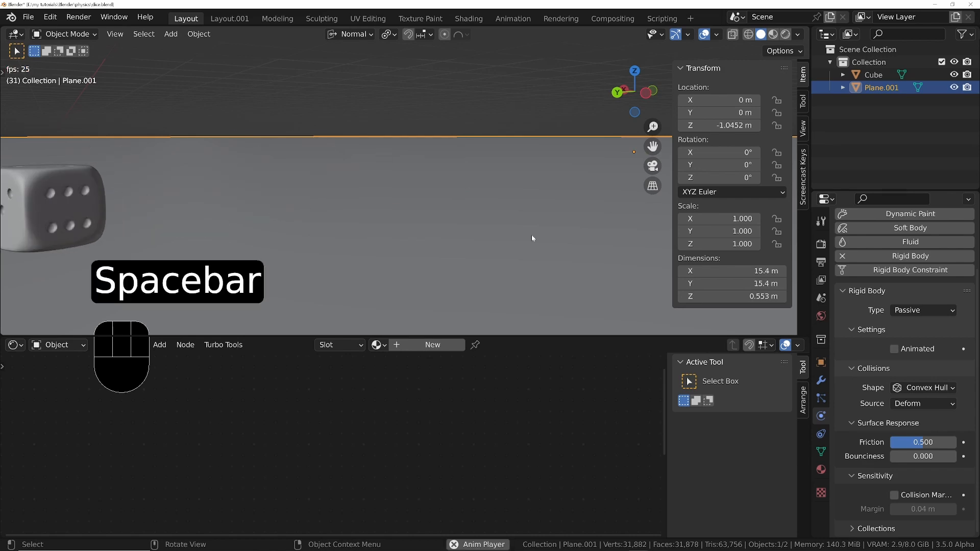
{"action": "key", "text": "space"}
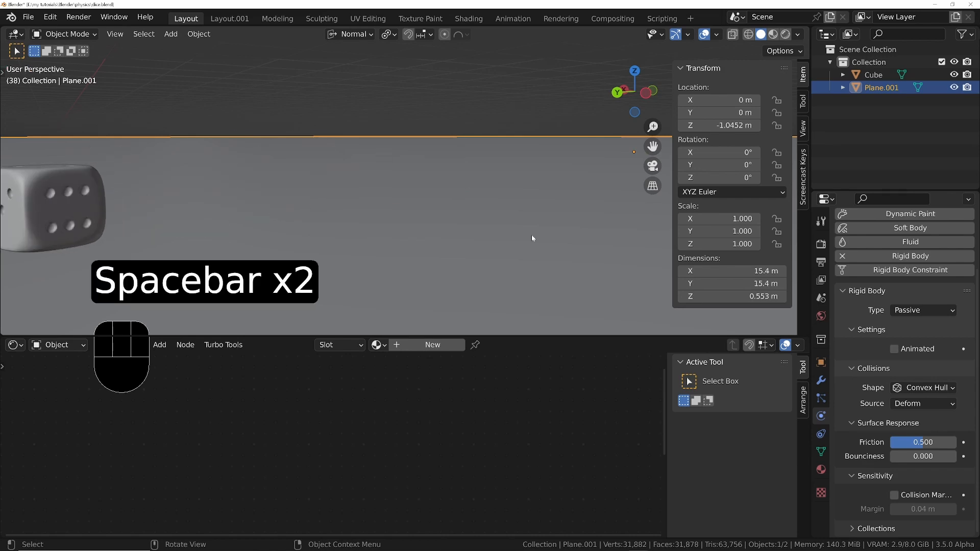
Switch the viewport to rendered shading and examine the die resting on the floor
{"action": "left_click", "coordinate": [786, 33]}
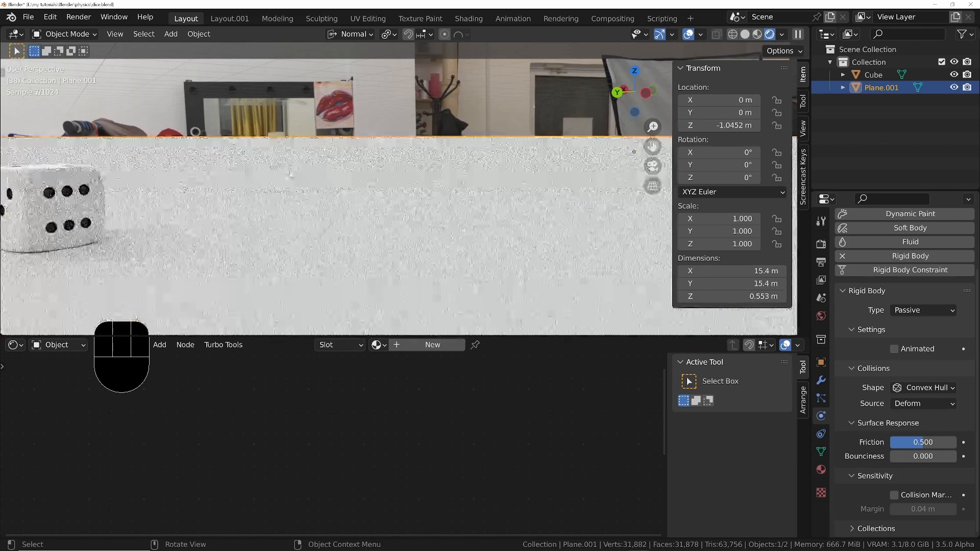
{"action": "middle_click_drag", "start_coordinate": [290, 173], "coordinate": [472, 153], "text": "shift"}
{"action": "middle_click_drag", "start_coordinate": [279, 210], "coordinate": [411, 185], "text": "shift"}
{"action": "middle_click_drag", "start_coordinate": [392, 146], "coordinate": [380, 201], "text": "ctrl"}
{"action": "middle_click_drag", "start_coordinate": [355, 149], "coordinate": [322, 205], "text": "shift"}
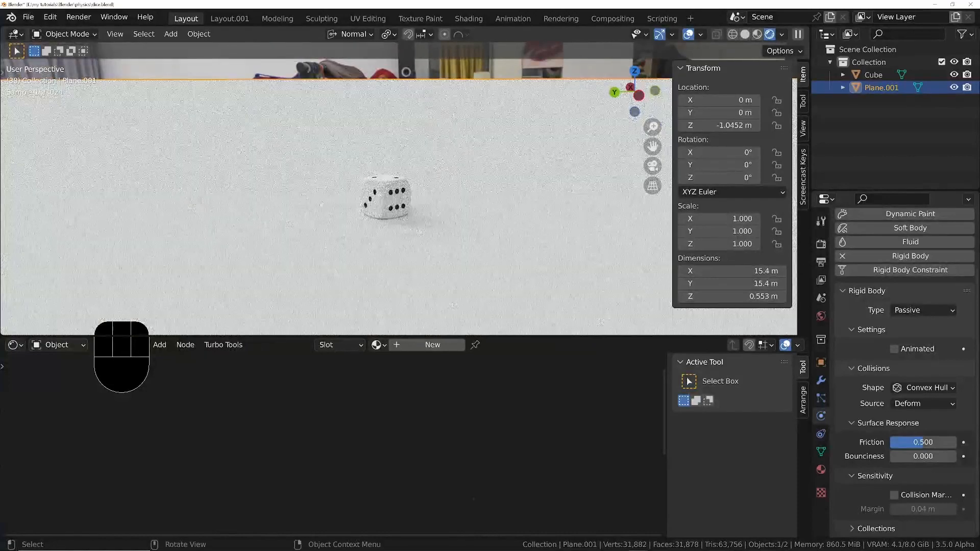
Replay the drop from the first frame in rendered shading and inspect the landed die from a higher angle
{"action": "key", "text": "shift+Left"}
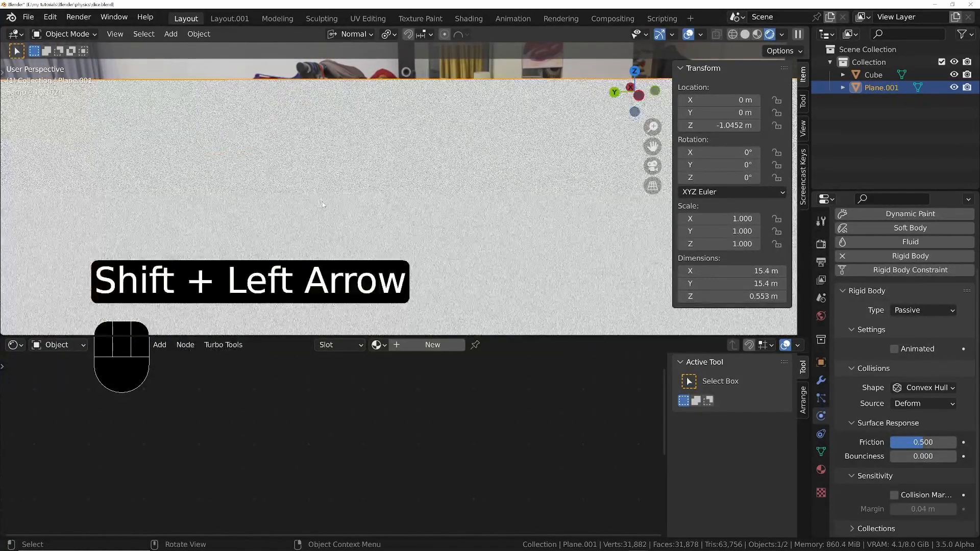
{"action": "key", "text": "space"}
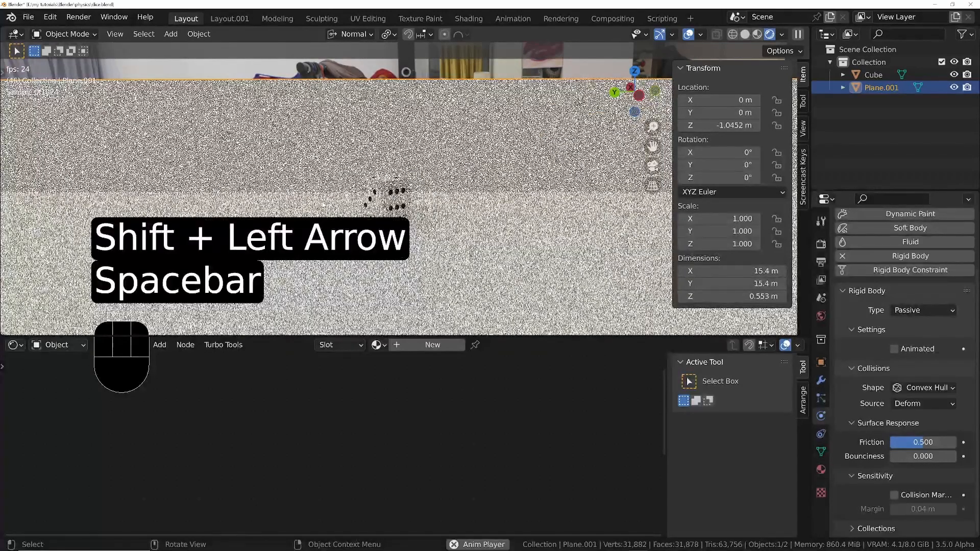
{"action": "key", "text": "space"}
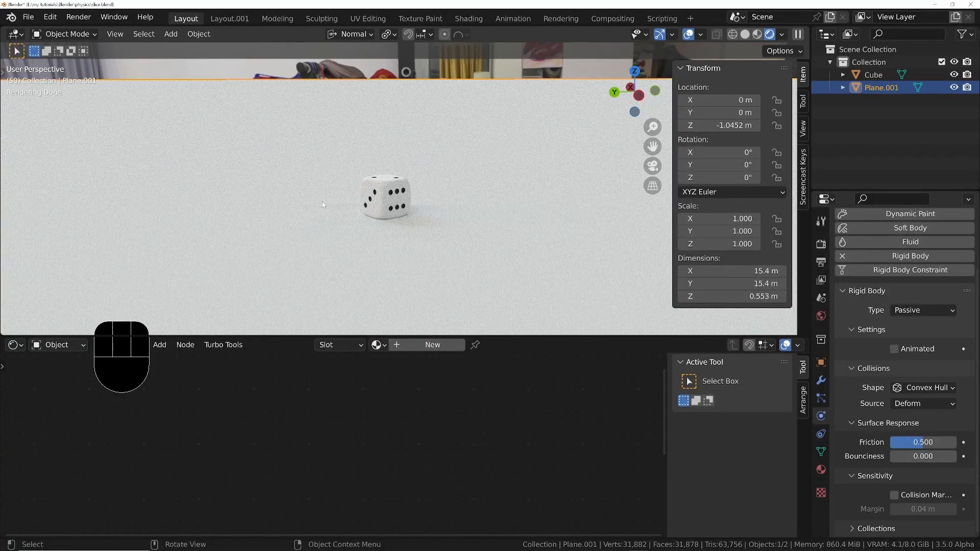
{"action": "middle_click_drag", "start_coordinate": [331, 200], "coordinate": [412, 213]}
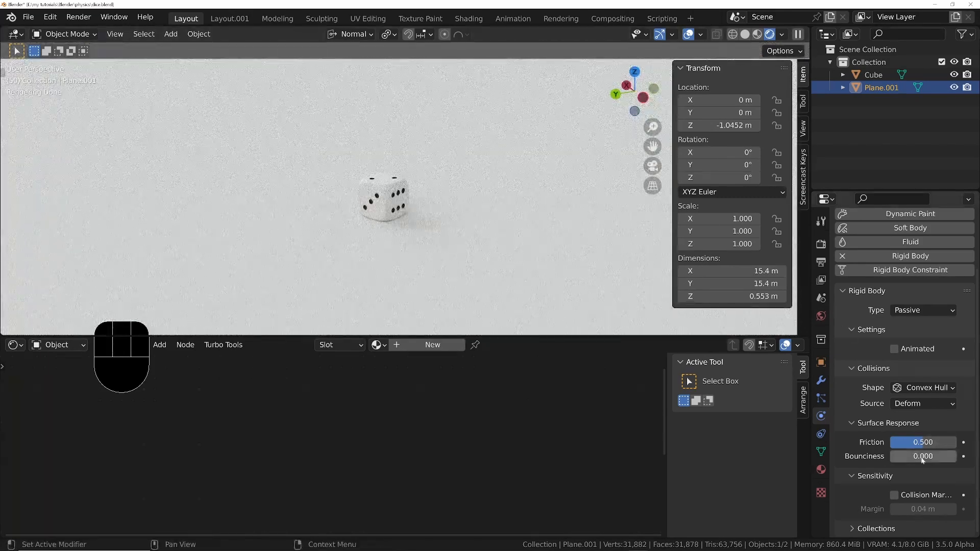
Set the rigid body bounciness to 0.553 for both the floor and the die
{"action": "left_click_drag", "start_coordinate": [922, 457], "coordinate": [965, 456]}
{"action": "left_click", "coordinate": [874, 76]}
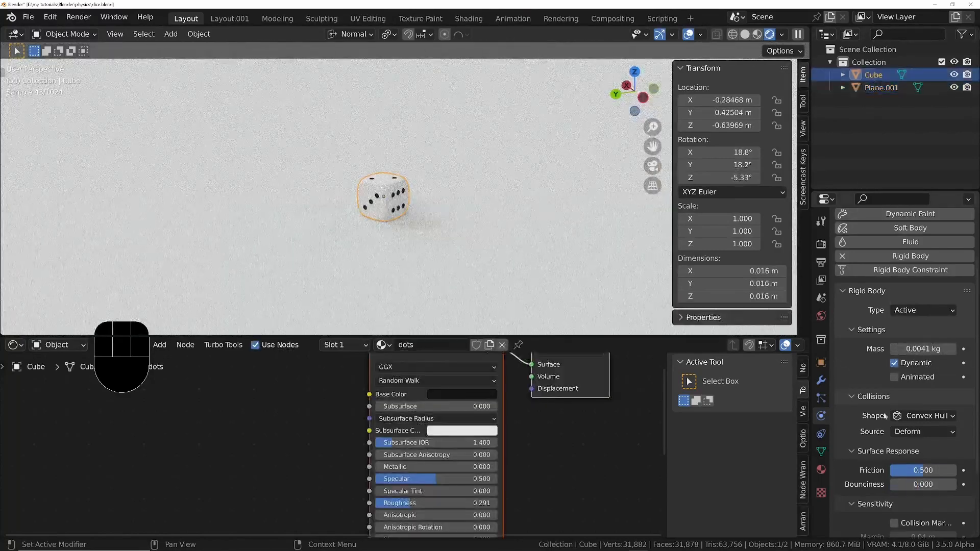
{"action": "left_click_drag", "start_coordinate": [906, 483], "coordinate": [934, 483]}
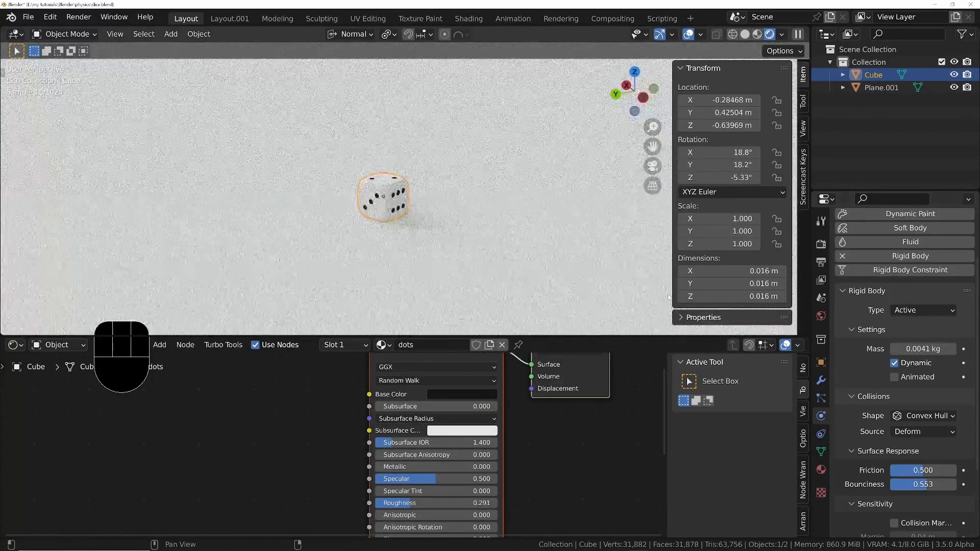
Replay the drop from the first frame in rendered shading to check the die's bounce
{"action": "key", "text": "shift+Left"}
{"action": "key", "text": "space"}
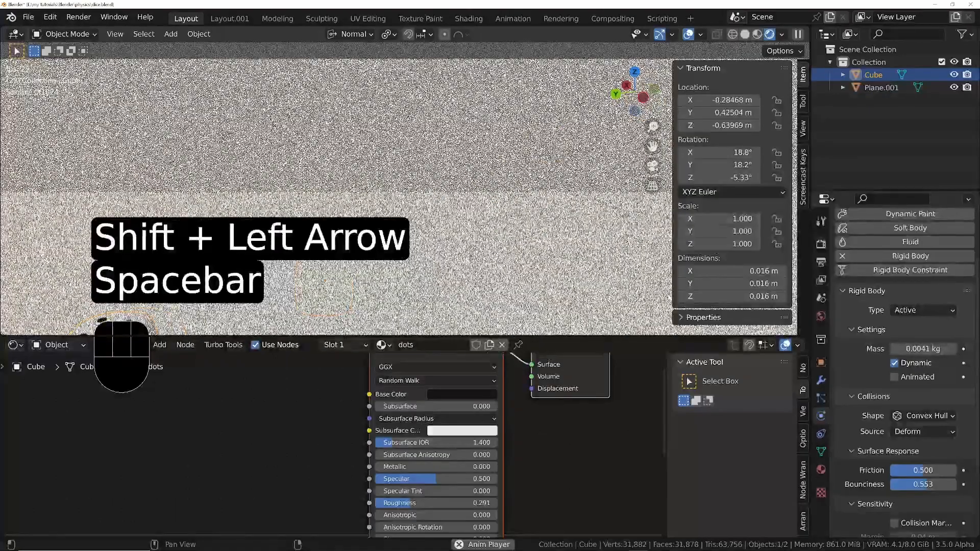
{"action": "key", "text": "space"}
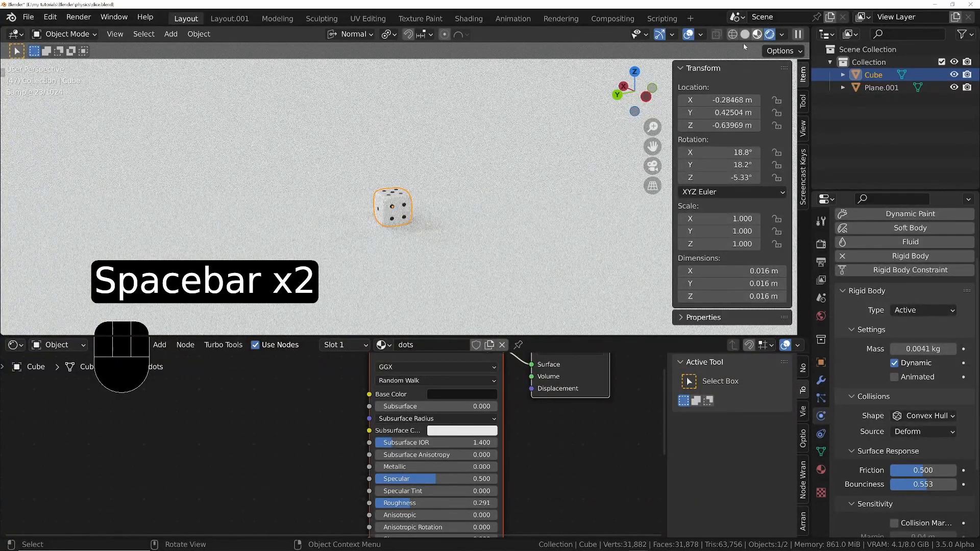
Return the viewport to solid shading and replay the bouncing die from a low side angle
{"action": "left_click", "coordinate": [733, 33]}
{"action": "left_click", "coordinate": [761, 34]}
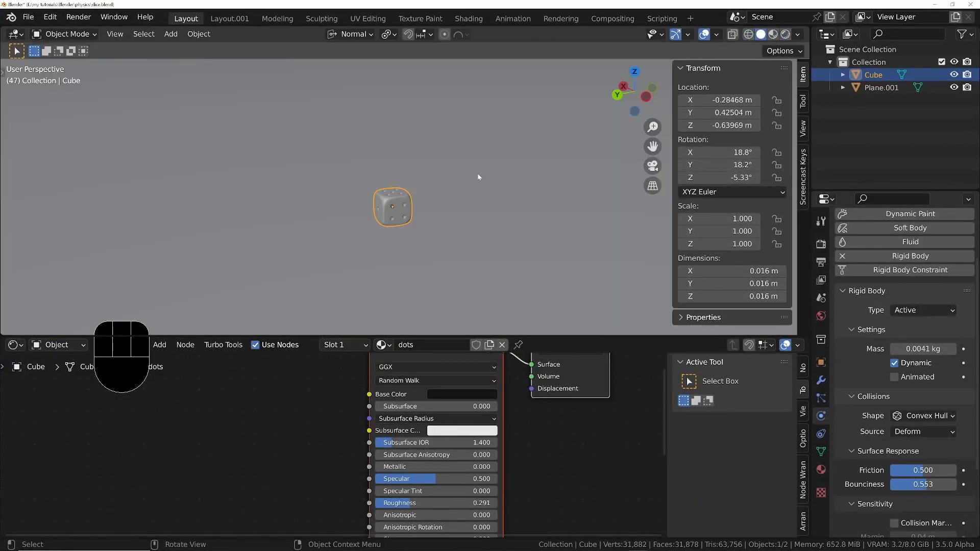
{"action": "middle_click_drag", "start_coordinate": [436, 180], "coordinate": [457, 215], "text": "ctrl"}
{"action": "middle_click_drag", "start_coordinate": [457, 216], "coordinate": [496, 188]}
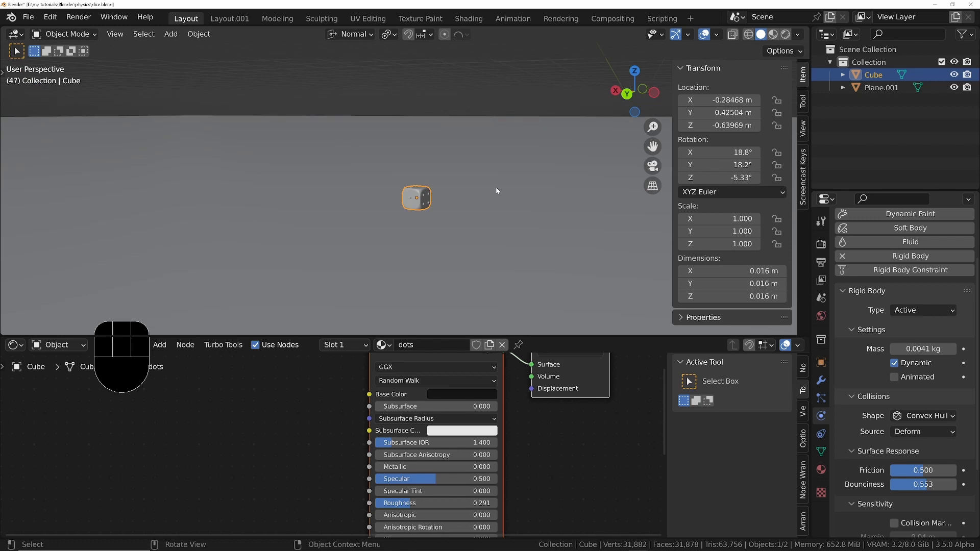
{"action": "key", "text": "shift+Left"}
{"action": "key", "text": "space"}
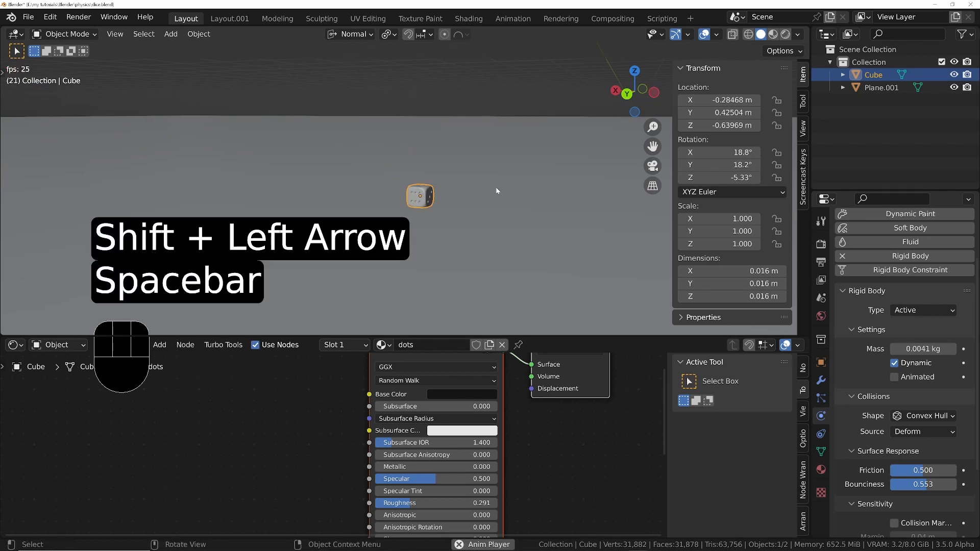
{"action": "key", "text": "space"}
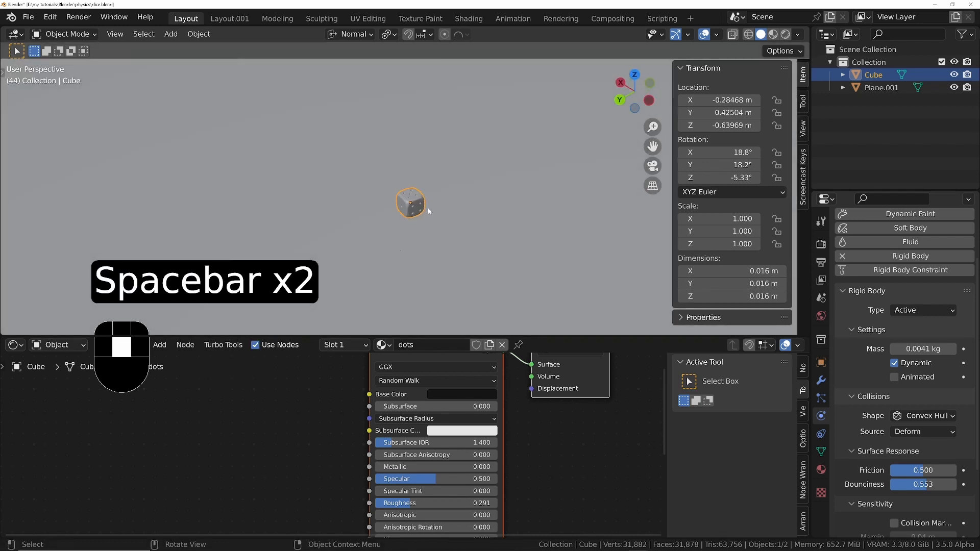
Scale the floor down to about 0.983 m square and apply its scale
{"action": "left_click", "coordinate": [439, 202]}
{"action": "key", "text": "s"}
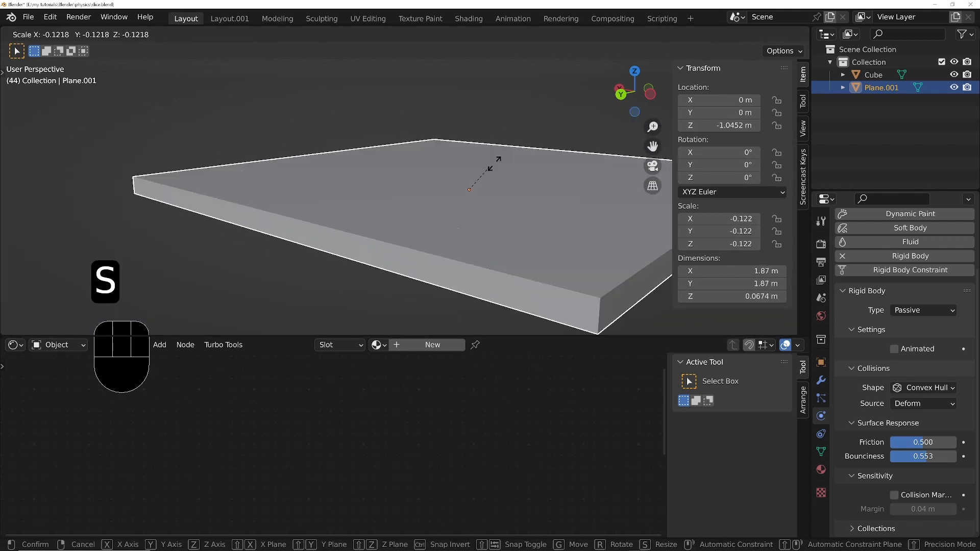
{"action": "left_click", "coordinate": [481, 183]}
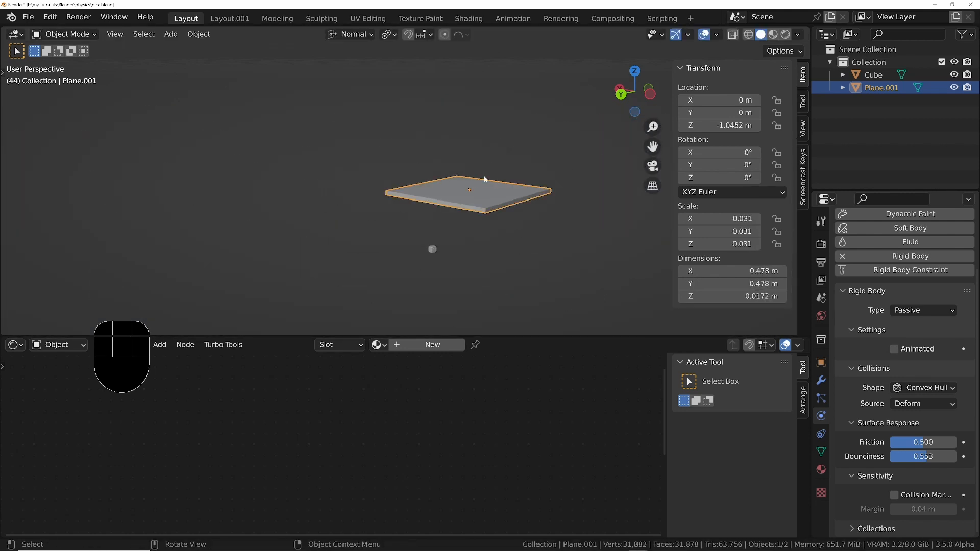
{"action": "key", "text": "s"}
{"action": "left_click", "coordinate": [589, 238]}
{"action": "key", "text": "ctrl+a"}
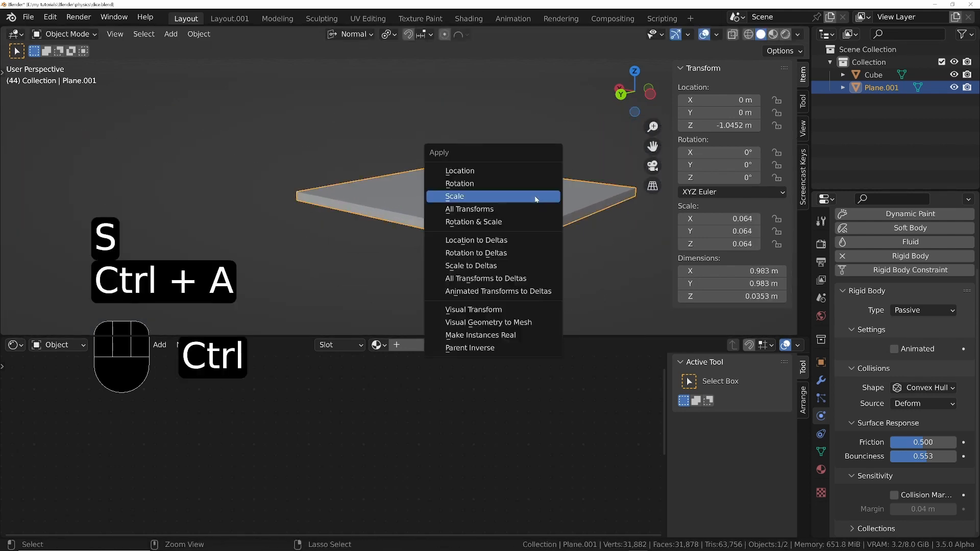
{"action": "left_click", "coordinate": [534, 195]}
Play the simulation with the smaller floor and return to the first frame
{"action": "key", "text": "shift+Left"}
{"action": "key", "text": "space"}
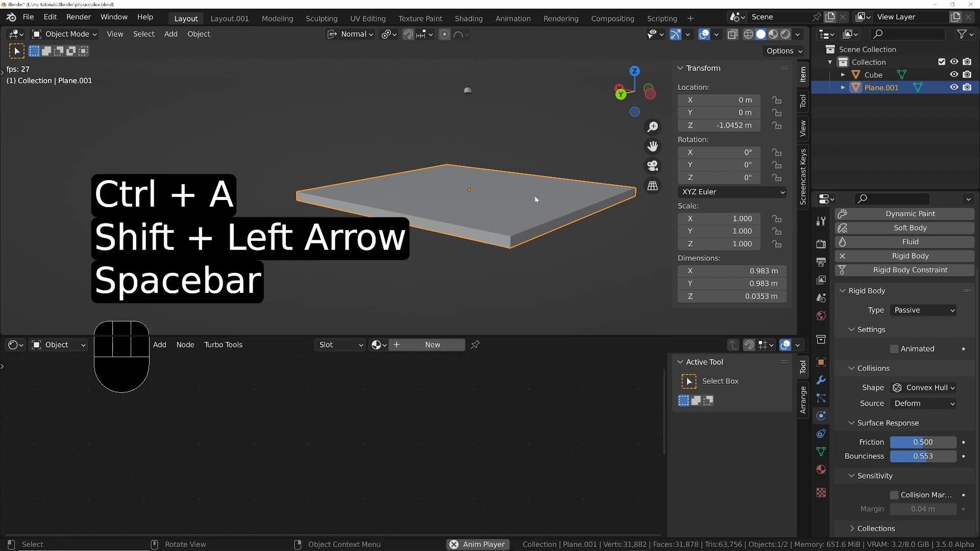
{"action": "key", "text": "space"}
{"action": "key", "text": "shift+Left"}
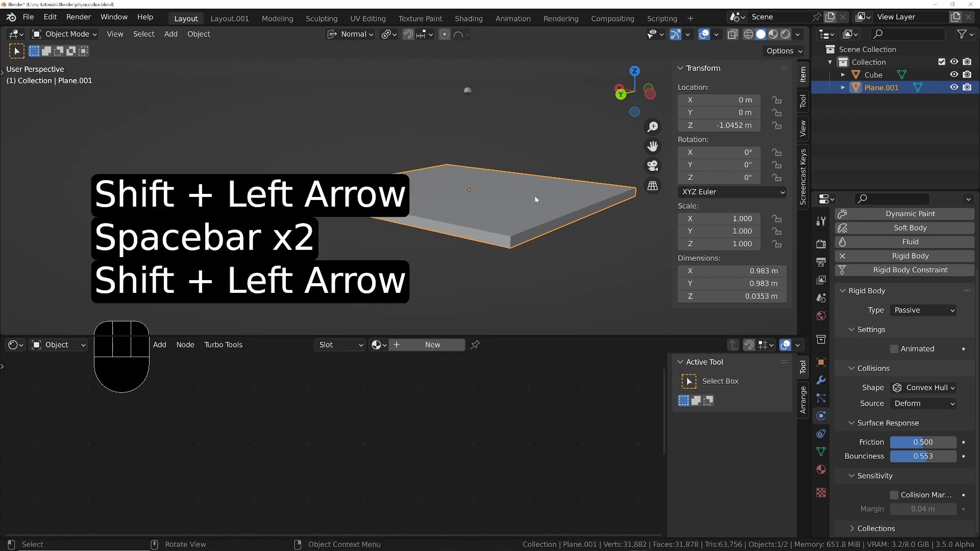
Move the floor along Y to about 0.499 m so it lies under the die
{"action": "middle_click_drag", "start_coordinate": [535, 195], "coordinate": [674, 253]}
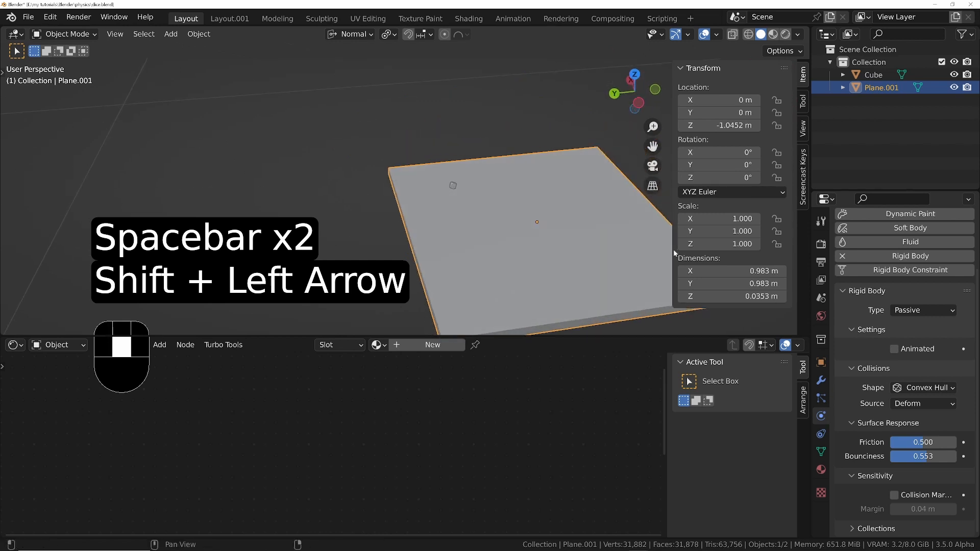
{"action": "key", "text": "g"}
{"action": "key", "text": "x"}
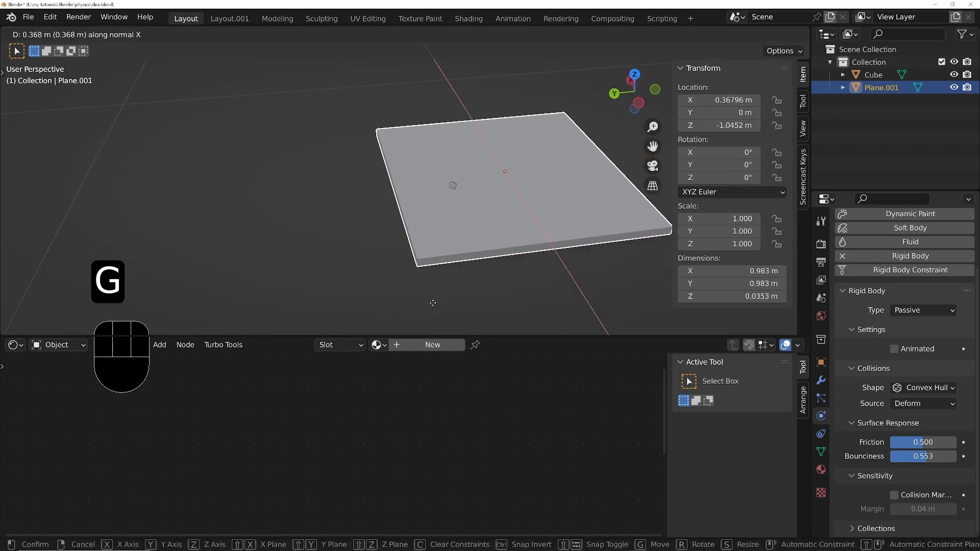
{"action": "key", "text": "y"}
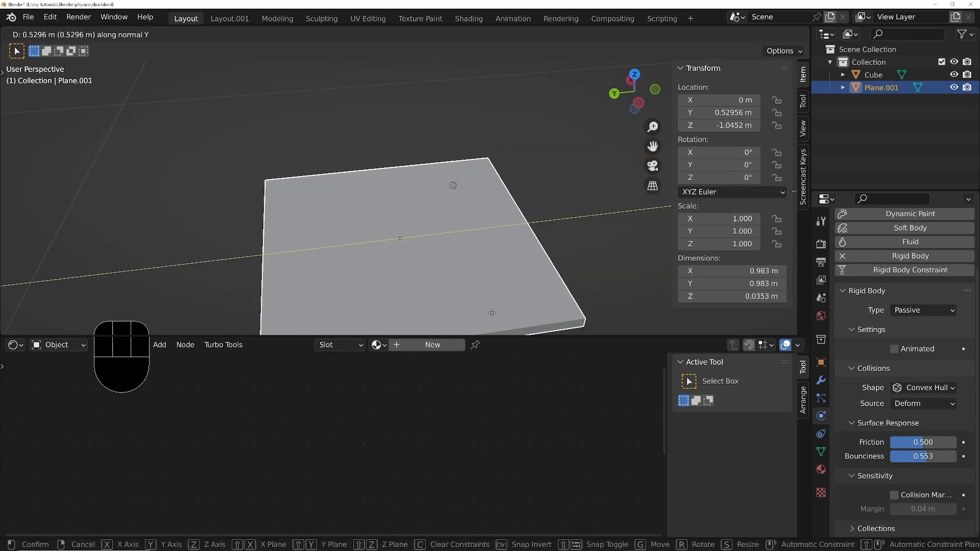
{"action": "left_click", "coordinate": [485, 285]}
Play the drop onto the moved floor and change the floor's collision shape to Mesh
{"action": "key", "text": "space"}
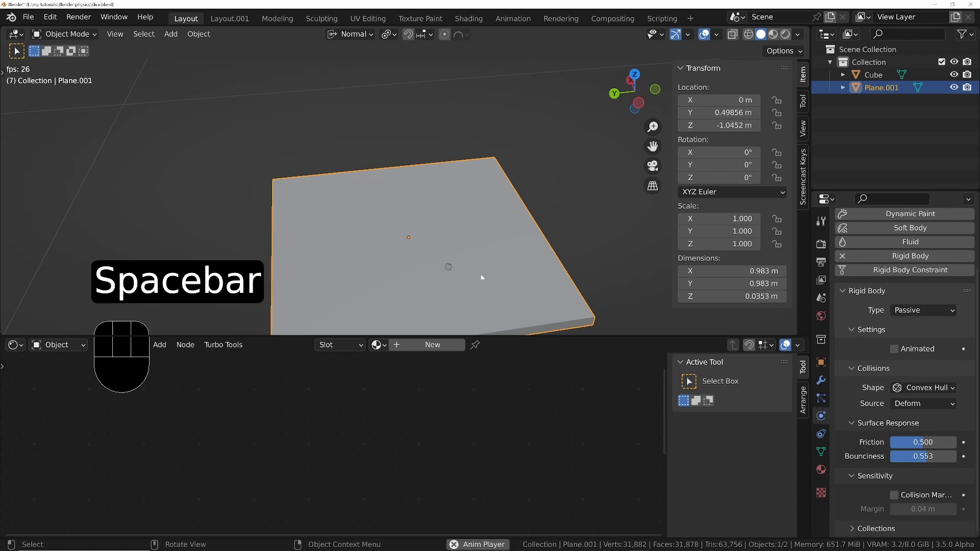
{"action": "key", "text": "space"}
{"action": "middle_click_drag", "start_coordinate": [447, 285], "coordinate": [396, 213]}
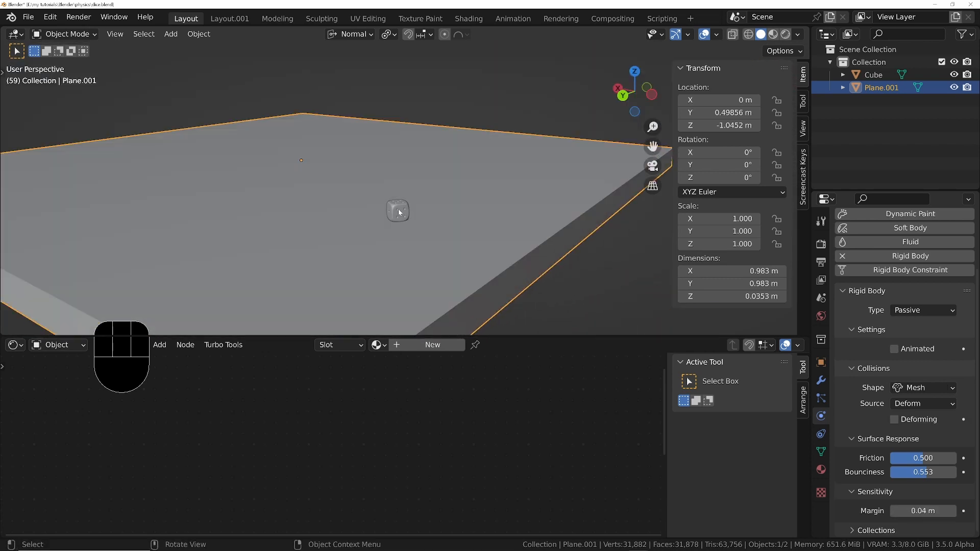
Enable the die's collision margin and set it to 0 m
{"action": "left_click", "coordinate": [399, 213]}
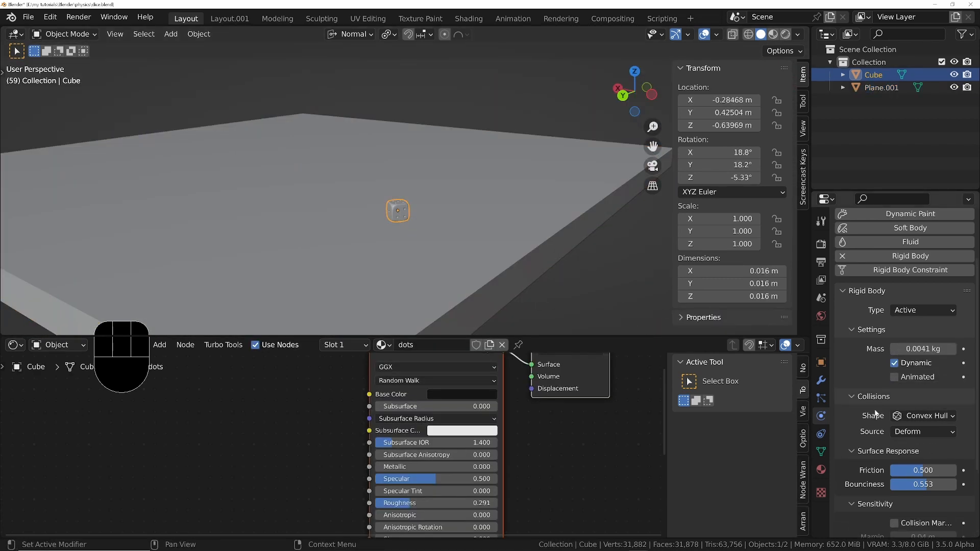
{"action": "scroll", "coordinate": [855, 504], "scroll_direction": "down", "scroll_amount": 5}
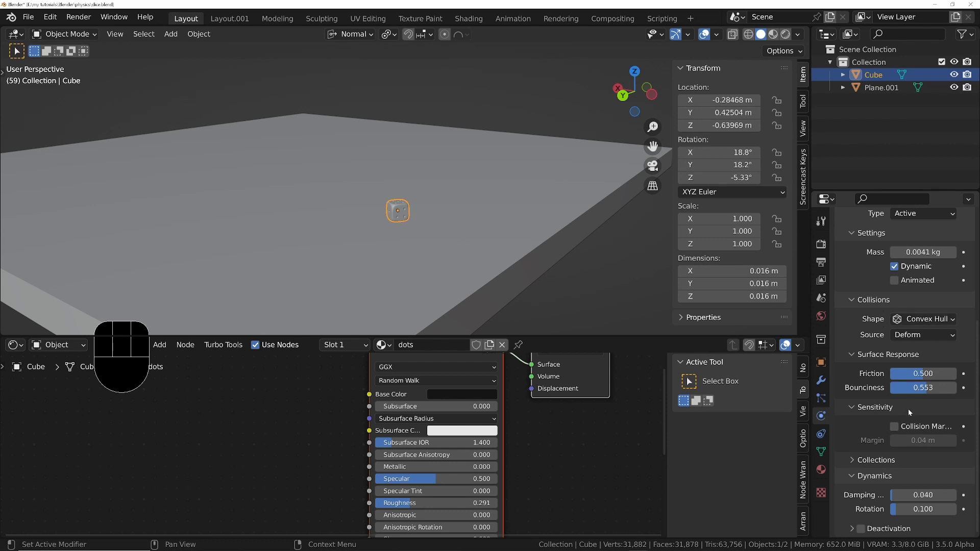
{"action": "left_click", "coordinate": [895, 427]}
{"action": "left_click_drag", "start_coordinate": [926, 439], "coordinate": [923, 435]}
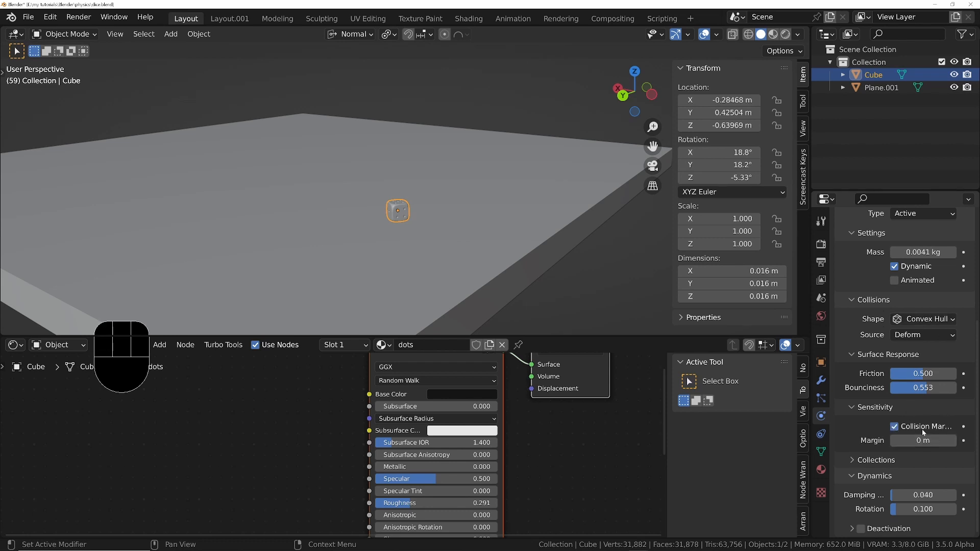
Set the floor's collision margin to 0 m and return to the first frame
{"action": "left_click", "coordinate": [882, 88]}
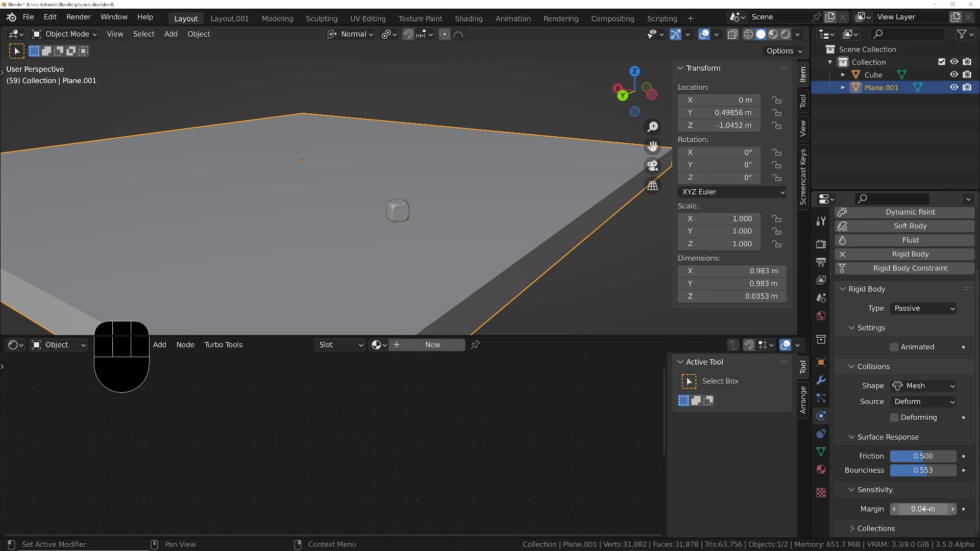
{"action": "left_click_drag", "start_coordinate": [923, 509], "coordinate": [912, 509]}
{"action": "key", "text": "shift+Left"}
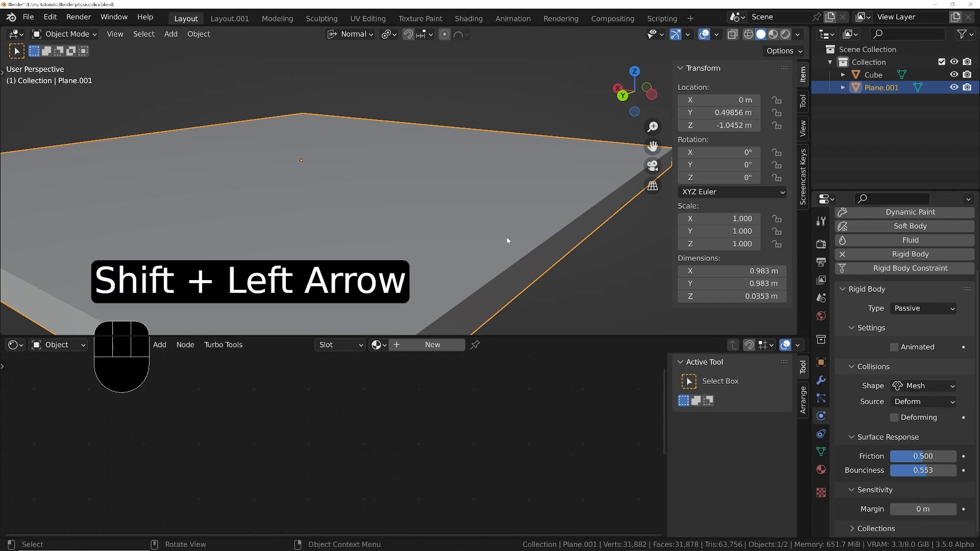
Play the die drop, examine how the die rests on the floor, and replay it from the first frame with the die selected
{"action": "key", "text": "space"}
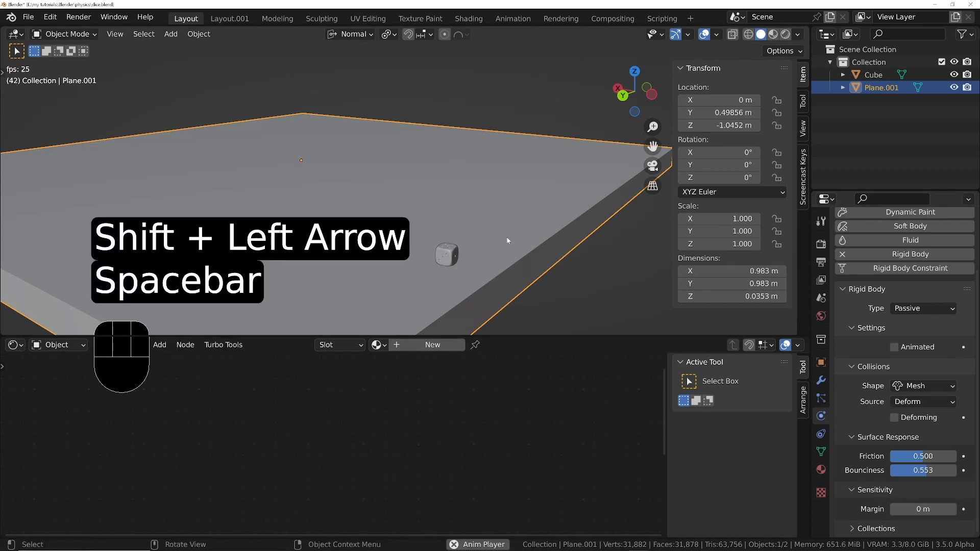
{"action": "key", "text": "space"}
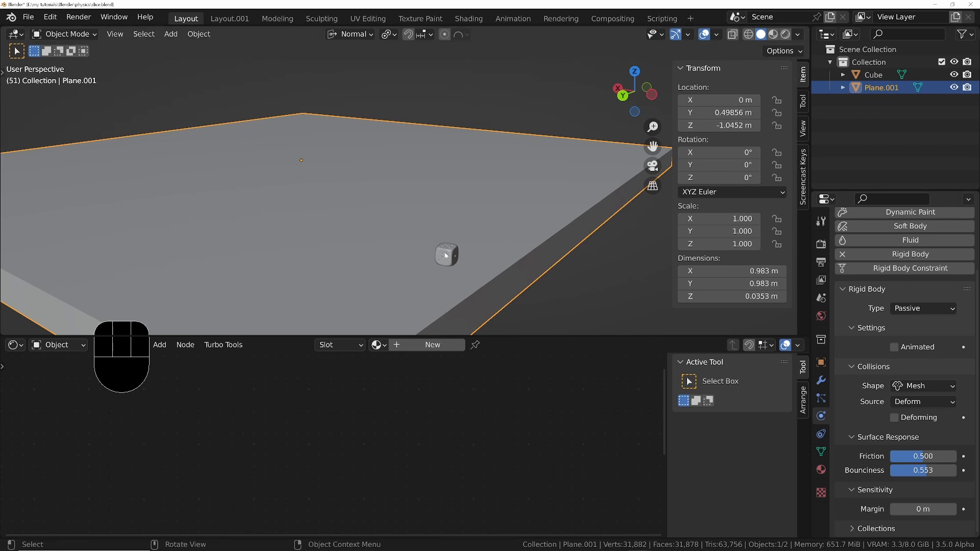
{"action": "middle_click_drag", "start_coordinate": [446, 256], "coordinate": [463, 217]}
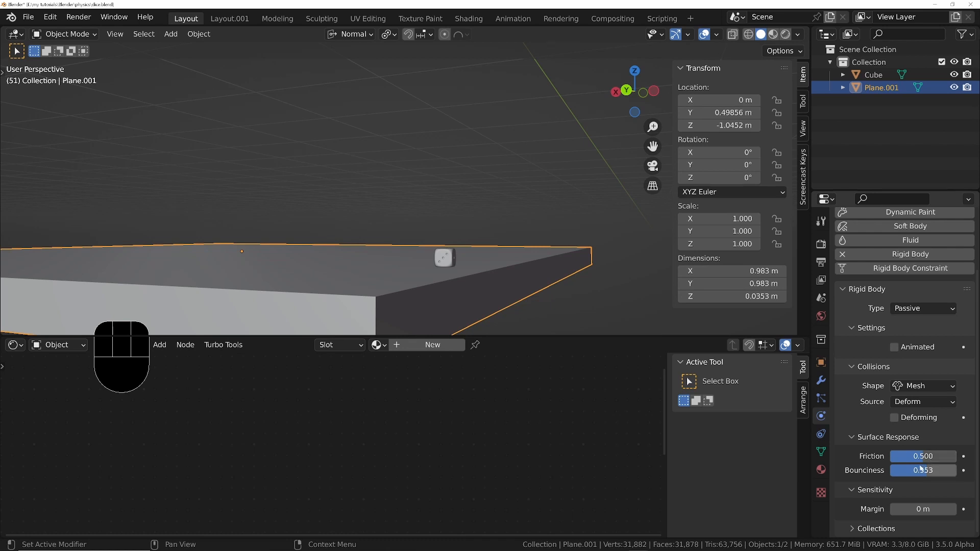
{"action": "left_click", "coordinate": [873, 75]}
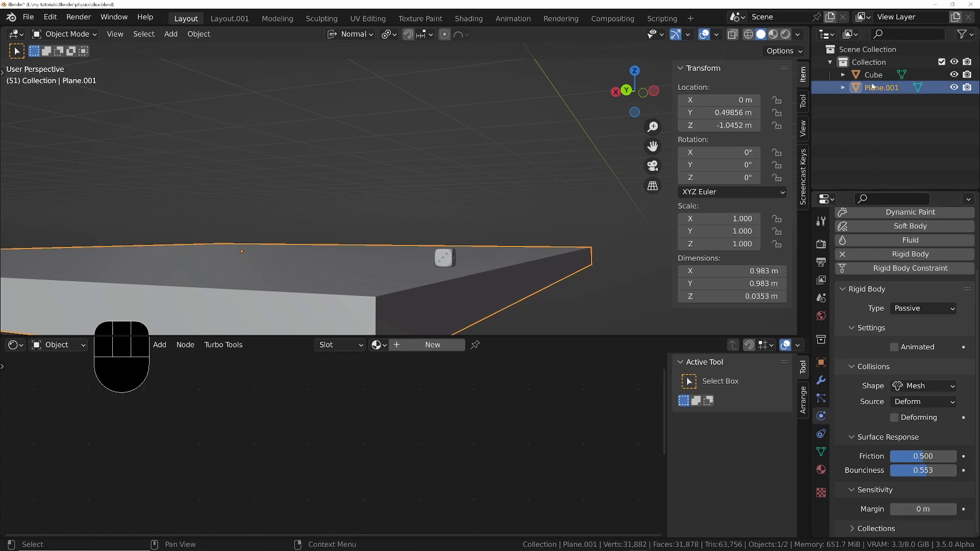
{"action": "key", "text": "shift+Left"}
{"action": "key", "text": "space"}
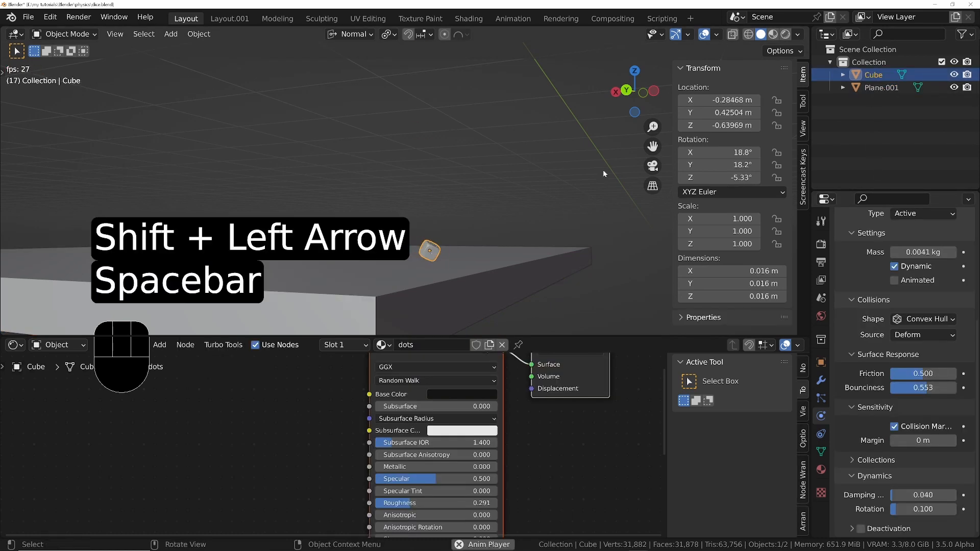
{"action": "key", "text": "space"}
{"action": "middle_click_drag", "start_coordinate": [506, 222], "coordinate": [602, 132]}
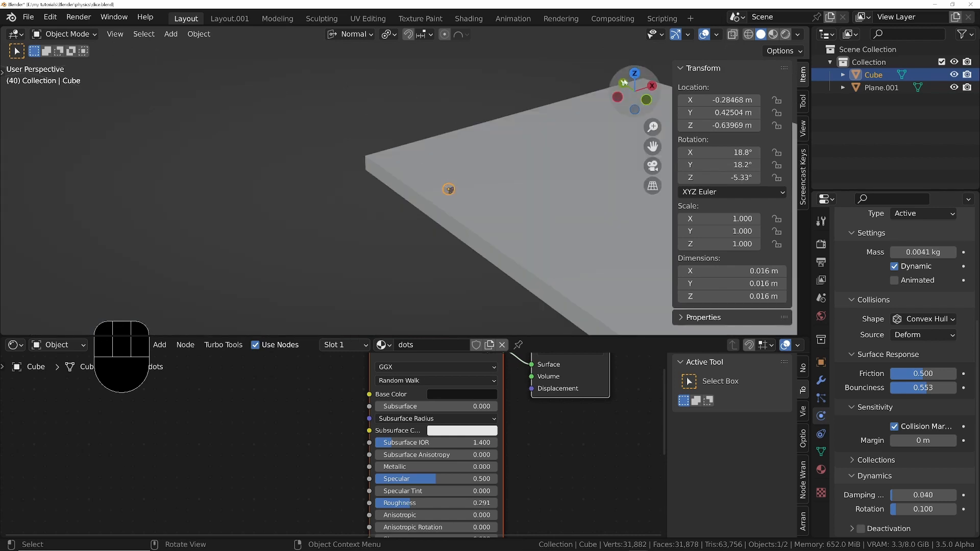
Switch the viewport to rendered shading and move the floor to about X -0.731 m and Y 0.725 m, under the die
{"action": "left_click", "coordinate": [786, 34]}
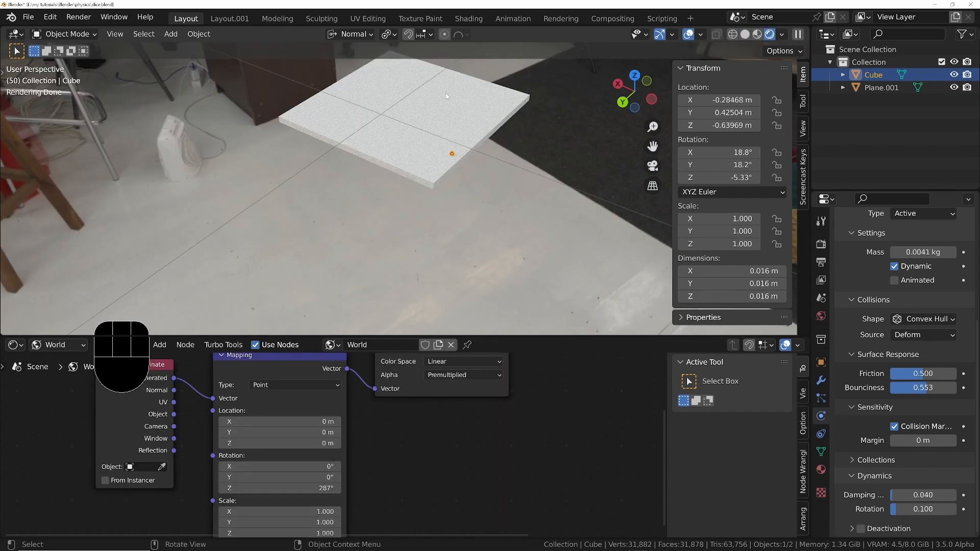
{"action": "left_click", "coordinate": [446, 92]}
{"action": "key", "text": "g"}
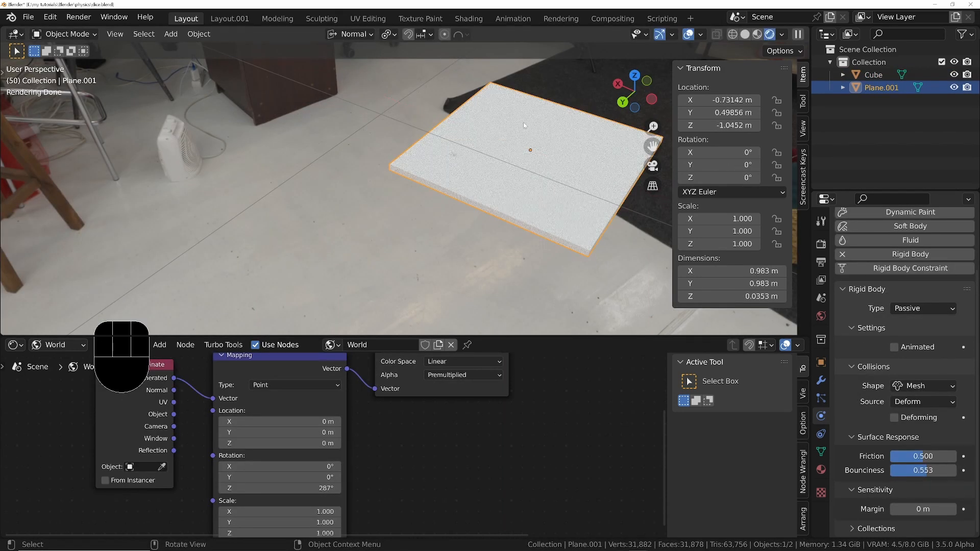
{"action": "key", "text": "y"}
{"action": "left_click", "coordinate": [474, 255]}
{"action": "middle_click_drag", "start_coordinate": [474, 255], "coordinate": [511, 225], "text": "ctrl"}
{"action": "middle_click_drag", "start_coordinate": [520, 256], "coordinate": [536, 230]}
{"action": "key", "text": "g"}
{"action": "key", "text": "y"}
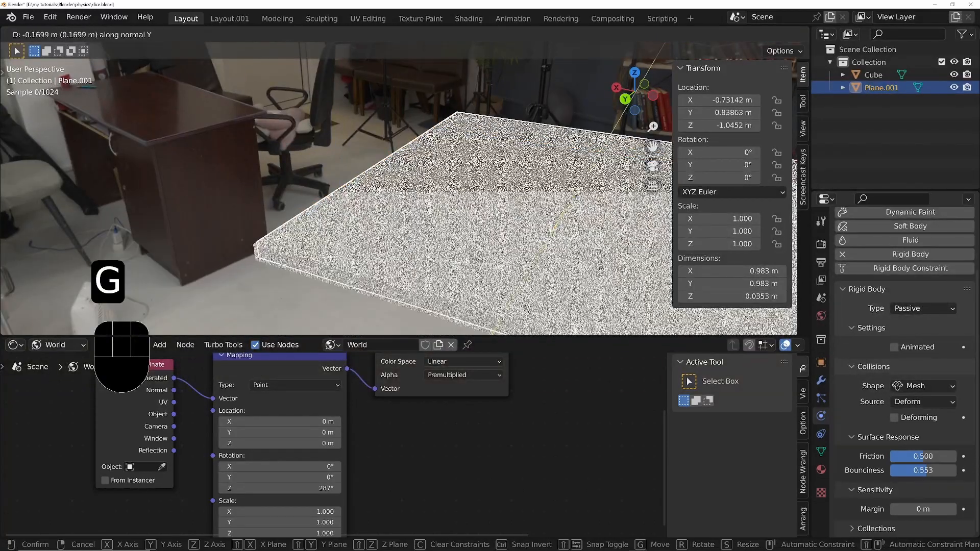
{"action": "left_click", "coordinate": [590, 195]}
Replay the drop from the first frame in rendered view and examine the die's landing up close
{"action": "key", "text": "shift+Left"}
{"action": "key", "text": "space"}
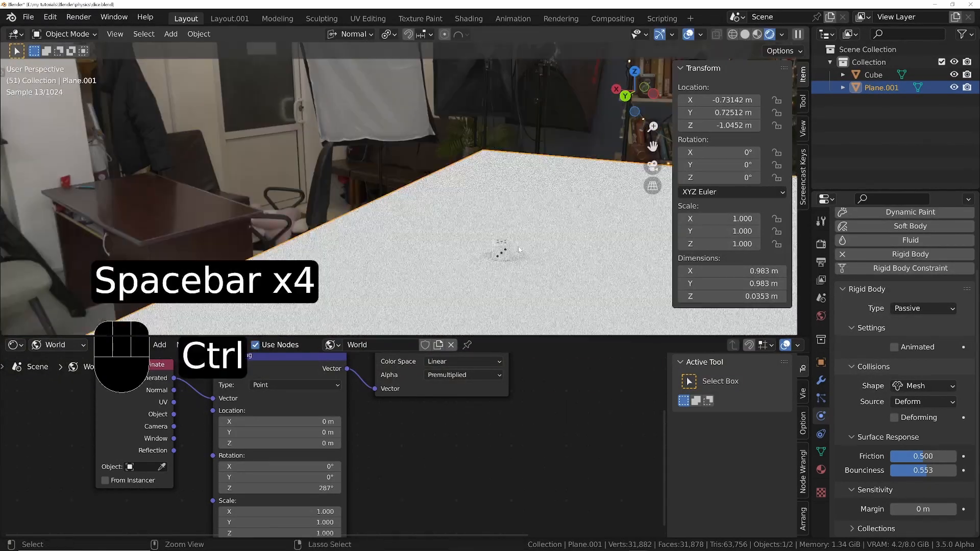
{"action": "middle_click_drag", "start_coordinate": [503, 240], "coordinate": [520, 196], "text": "ctrl"}
{"action": "key", "text": "shift+Left"}
{"action": "key", "text": "space"}
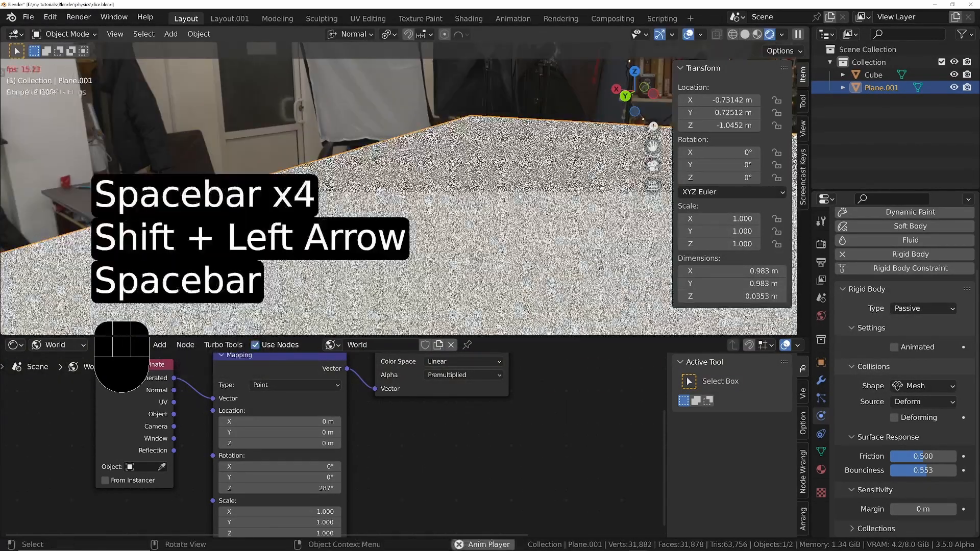
{"action": "key", "text": "space"}
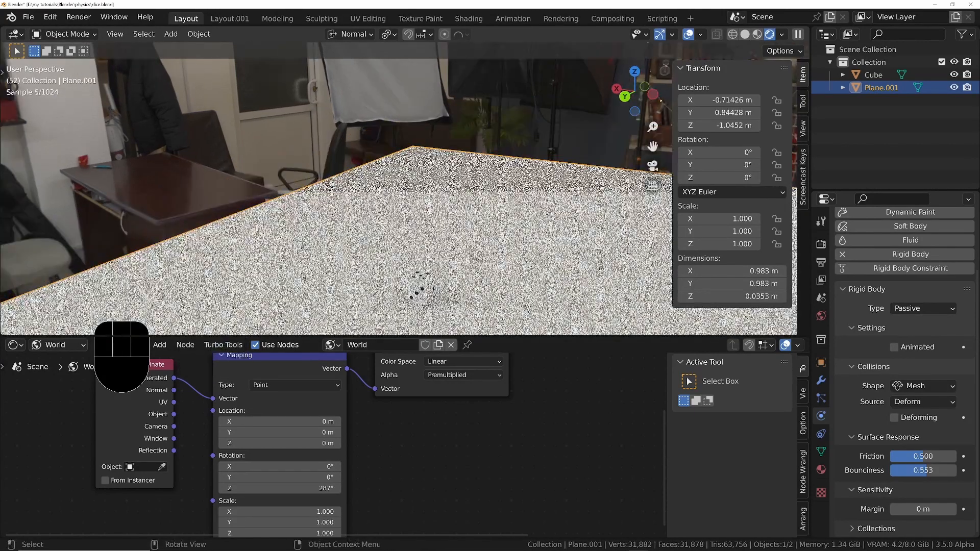
Set the environment mapping's Z rotation to 549° and add a camera
{"action": "left_click_drag", "start_coordinate": [292, 488], "coordinate": [278, 458]}
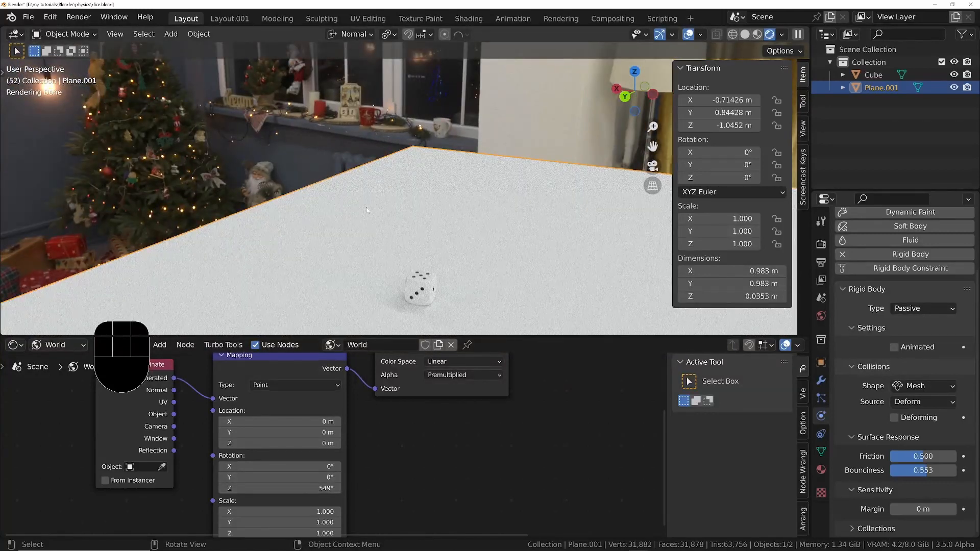
{"action": "key", "text": "shift+a"}
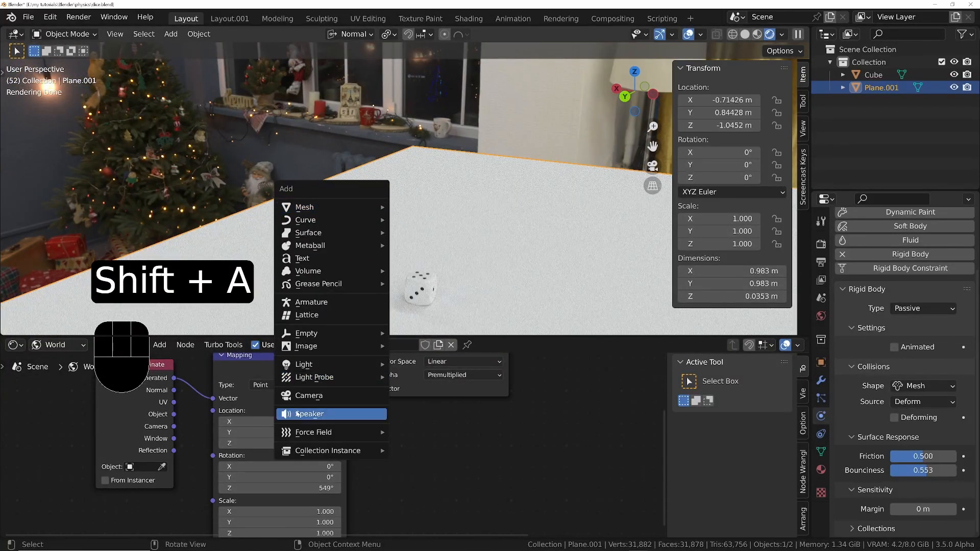
{"action": "left_click", "coordinate": [312, 395]}
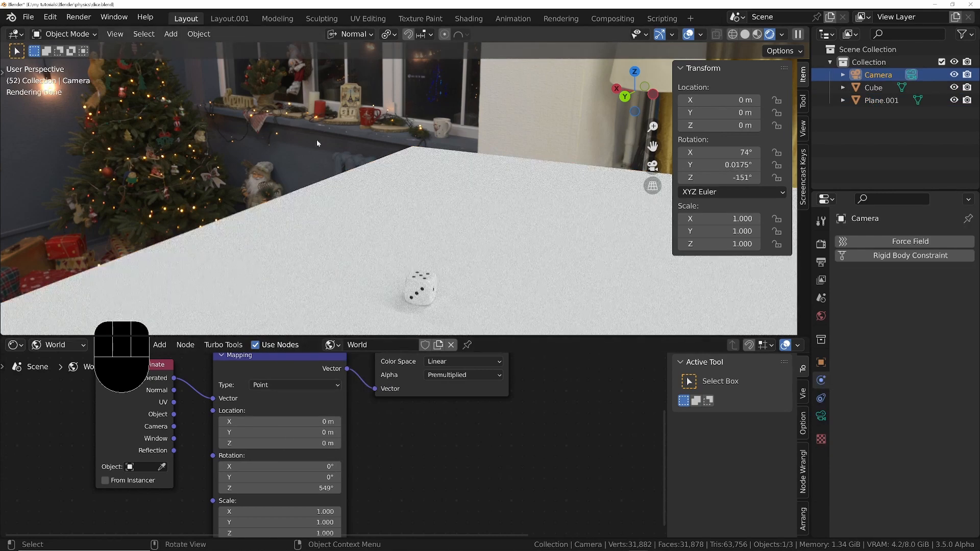
Make the new camera the active one and align it to the current view of the die
{"action": "key", "text": "ctrl+KP_0"}
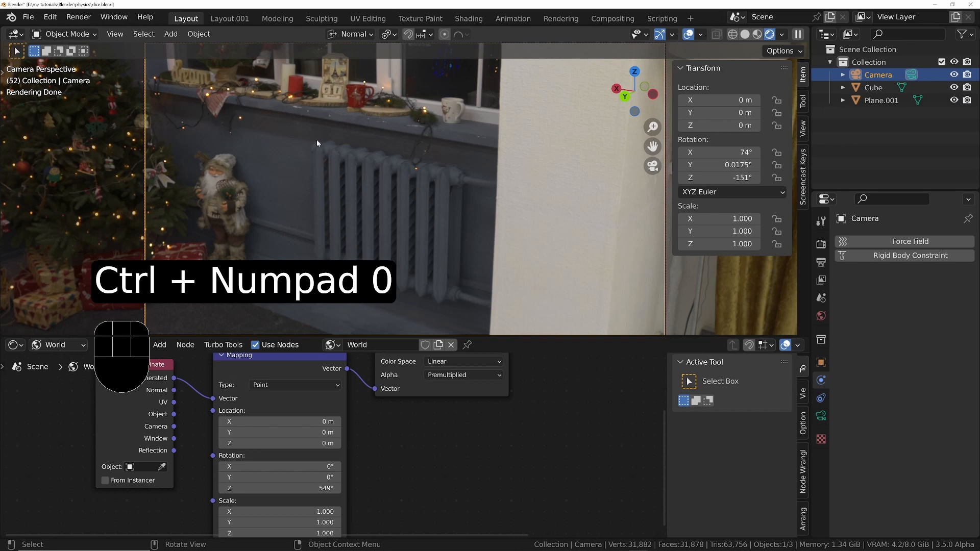
{"action": "key", "text": "KP_0"}
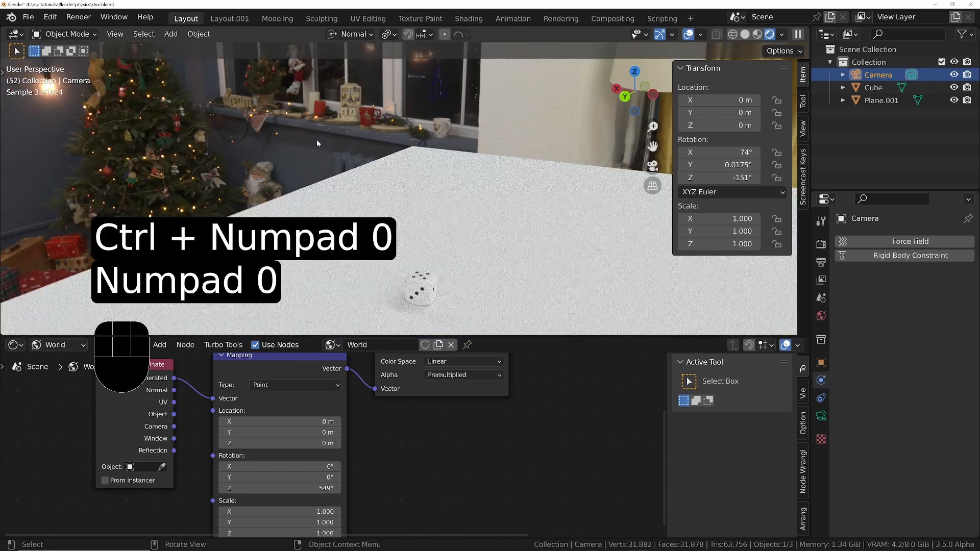
{"action": "key", "text": "ctrl+alt+KP_0"}
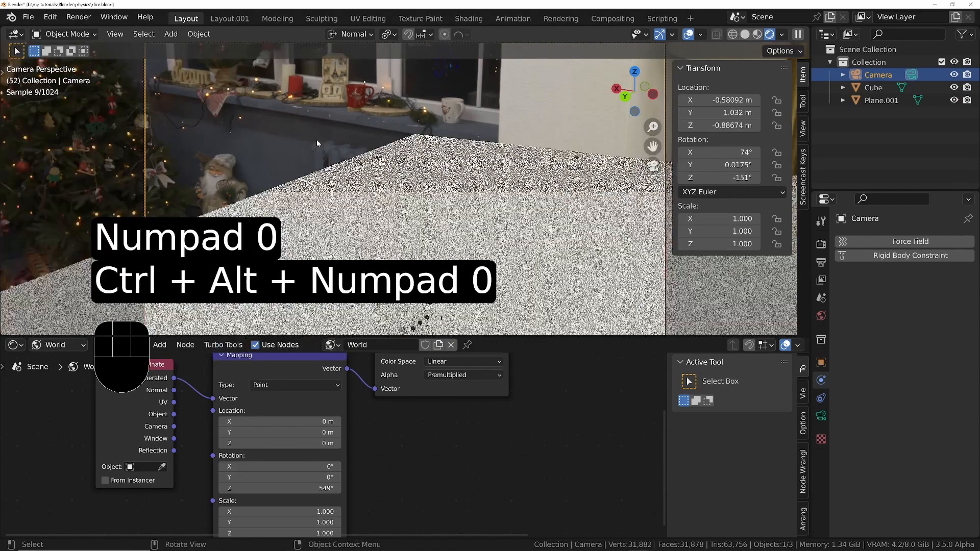
Set the camera's focal length to 33 mm and, with the camera locked to the view, reframe it closer on the die
{"action": "left_click", "coordinate": [821, 416]}
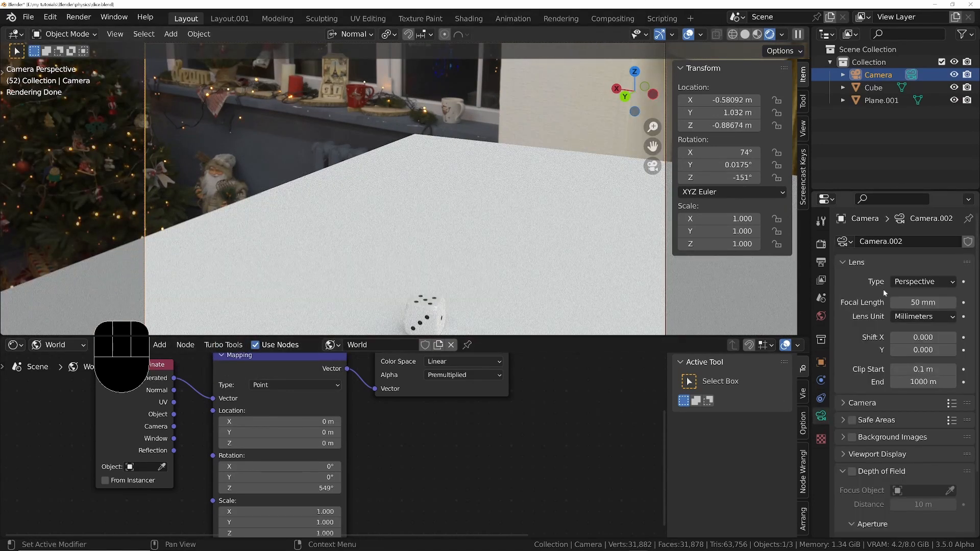
{"action": "left_click_drag", "start_coordinate": [924, 303], "coordinate": [899, 303]}
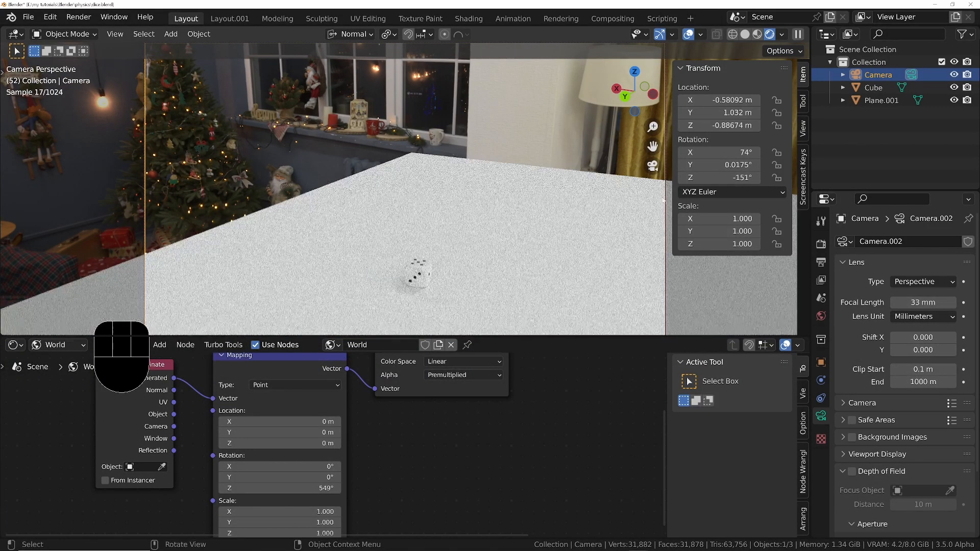
{"action": "left_click", "coordinate": [803, 128]}
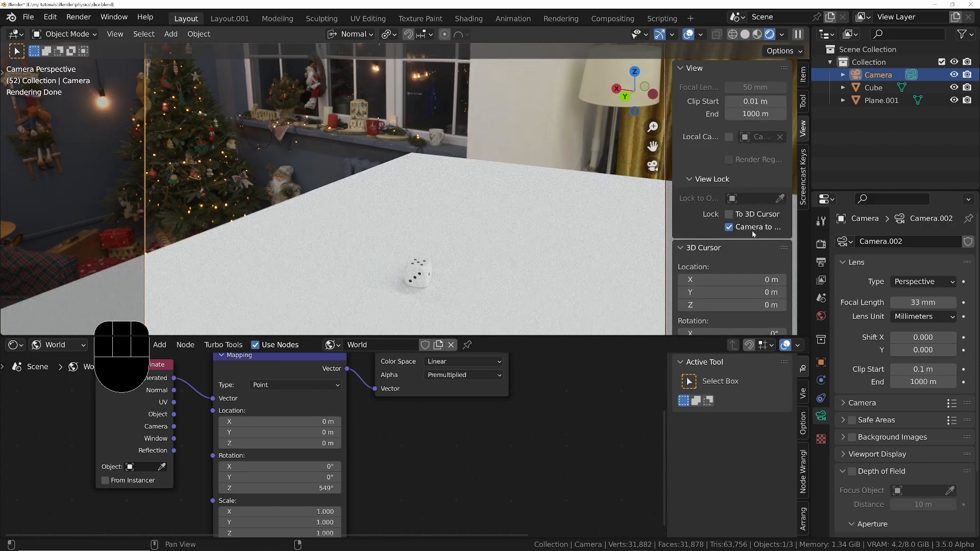
{"action": "middle_click_drag", "start_coordinate": [435, 279], "coordinate": [421, 270]}
{"action": "middle_click_drag", "start_coordinate": [421, 269], "coordinate": [437, 221], "text": "ctrl"}
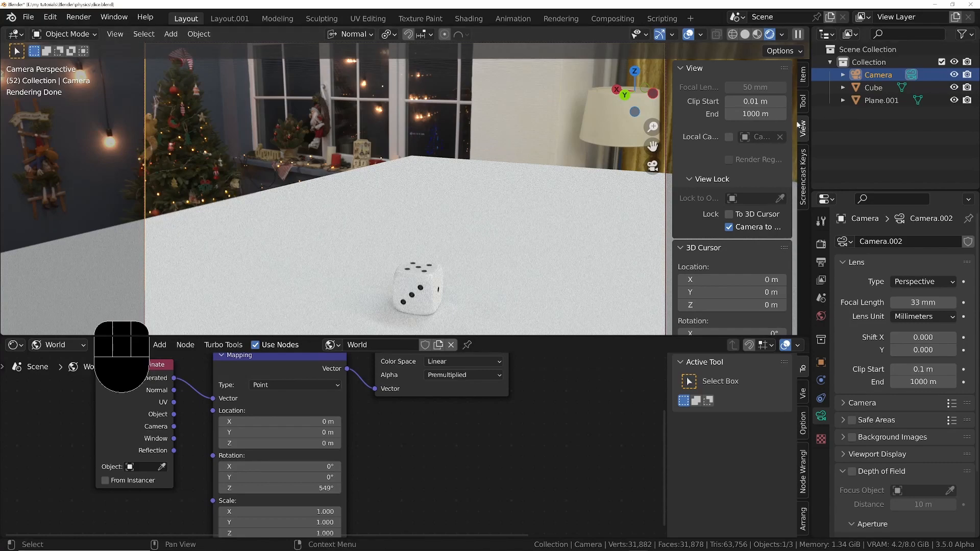
Lower the die by about 0.2 m along global Z at the first frame and play the drop
{"action": "key", "text": "shift+Left"}
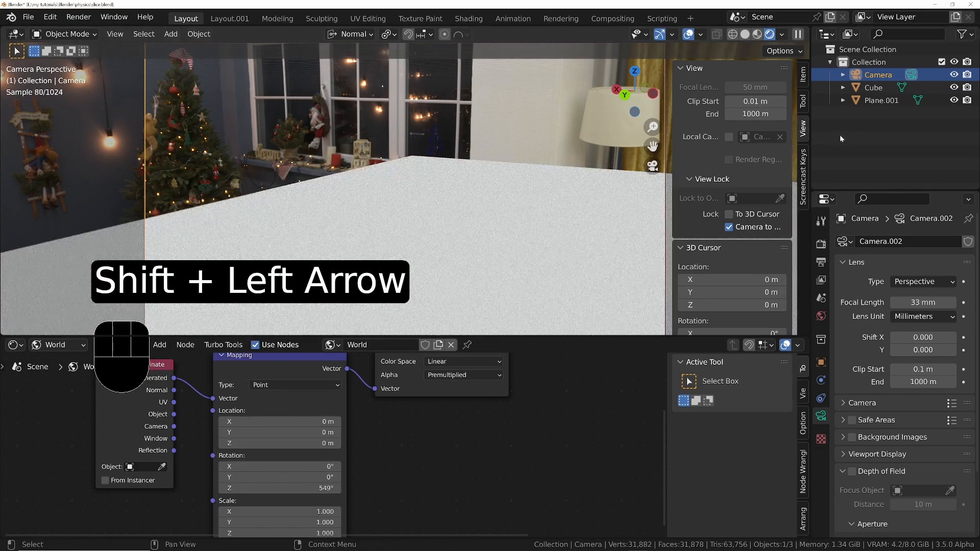
{"action": "left_click", "coordinate": [874, 89]}
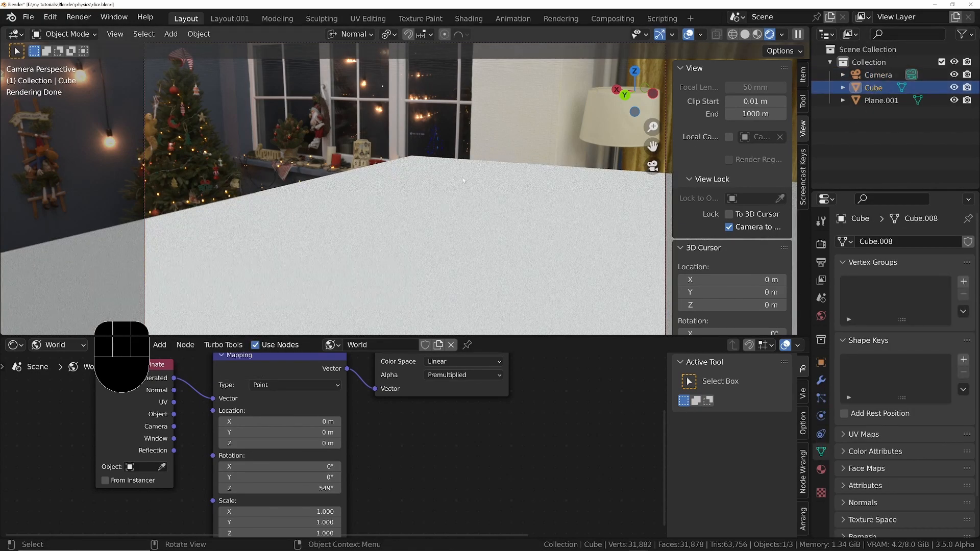
{"action": "key", "text": "g"}
{"action": "key", "text": "z"}
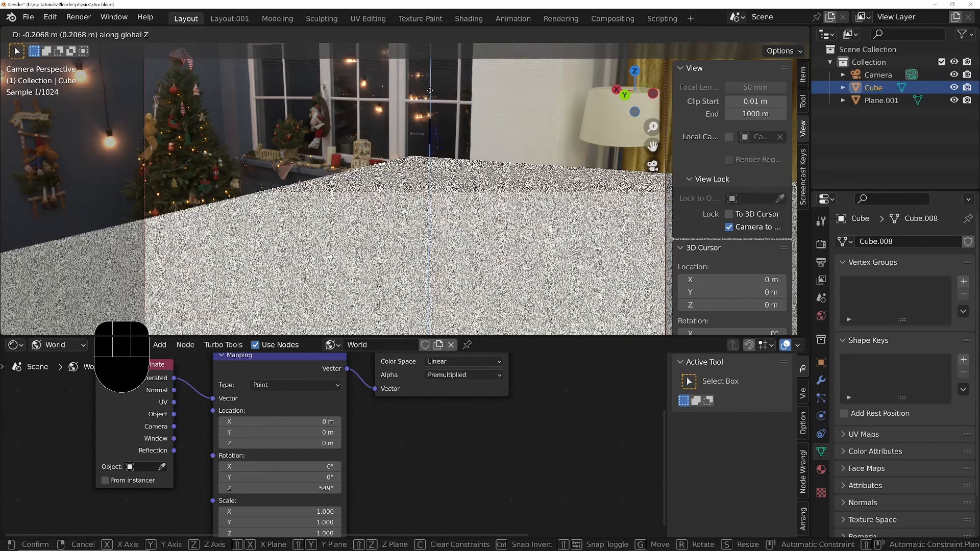
{"action": "left_click", "coordinate": [462, 90]}
{"action": "key", "text": "space"}
{"action": "key", "text": "space"}
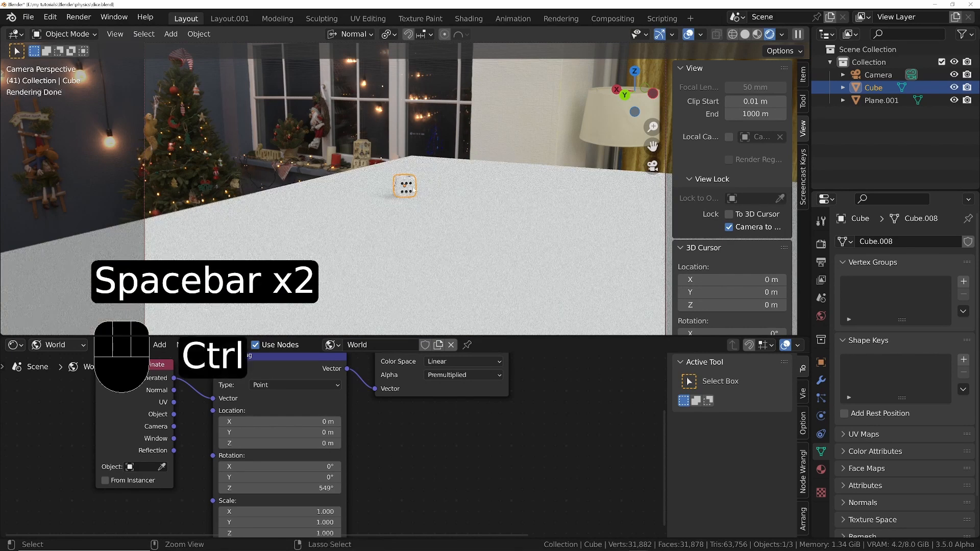
Reframe the locked camera so the landed die sits lower in the shot with more of the room behind it
{"action": "middle_click_drag", "start_coordinate": [449, 115], "coordinate": [450, 69], "text": "ctrl"}
{"action": "middle_click_drag", "start_coordinate": [450, 69], "coordinate": [442, 110], "text": "shift"}
{"action": "middle_click_drag", "start_coordinate": [441, 110], "coordinate": [375, 270], "text": "ctrl"}
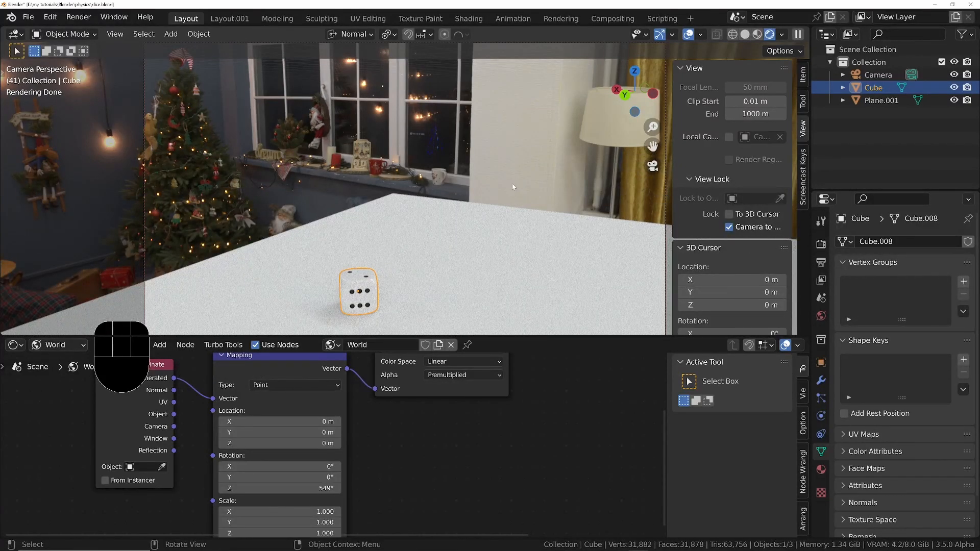
Rotate the die freely at the first frame and replay the drop through the camera
{"action": "key", "text": "shift+Left"}
{"action": "key", "text": "r"}
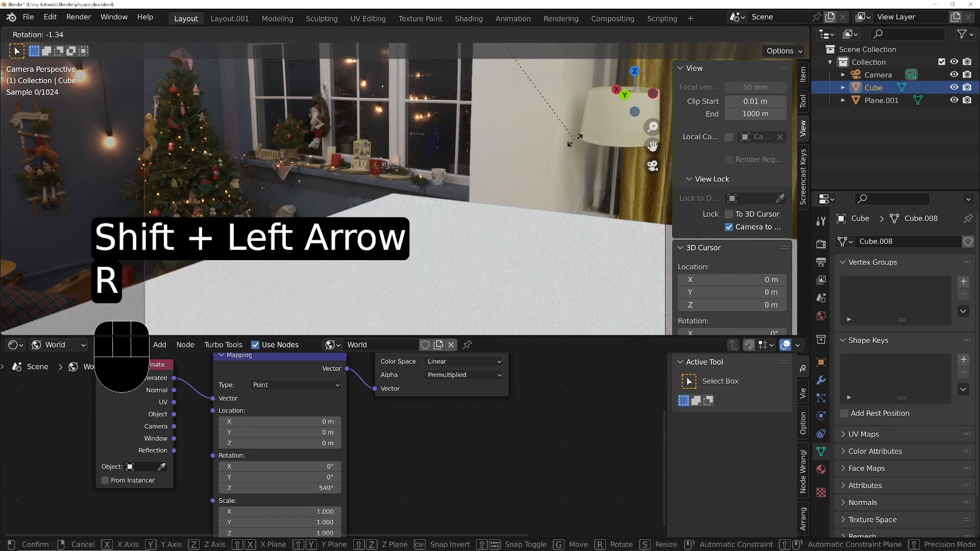
{"action": "left_click", "coordinate": [566, 96]}
{"action": "key", "text": "space"}
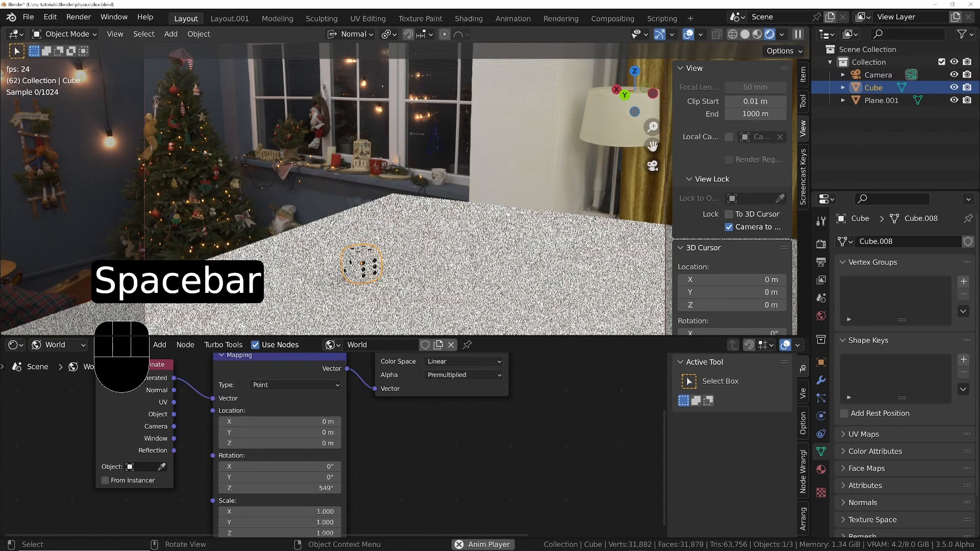
{"action": "key", "text": "space"}
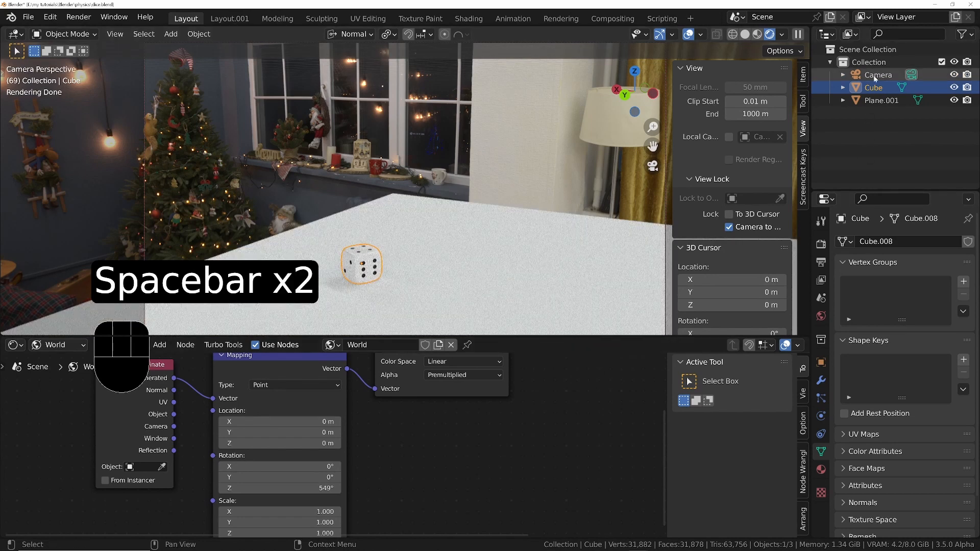
Set the die's rigid body friction to 0.390 and replay the drop from the first frame
{"action": "left_click", "coordinate": [821, 417]}
{"action": "scroll", "coordinate": [874, 462], "scroll_direction": "down", "scroll_amount": 8}
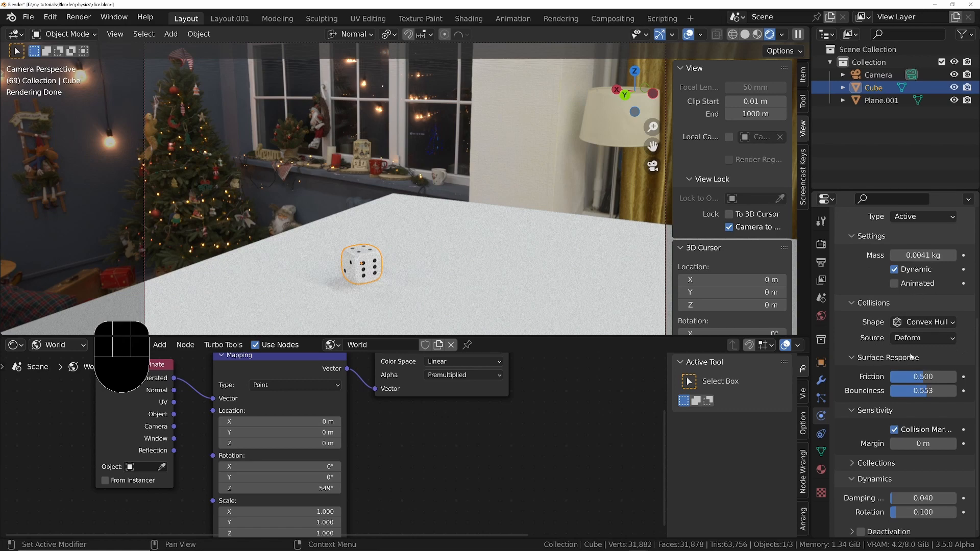
{"action": "left_click_drag", "start_coordinate": [923, 376], "coordinate": [916, 376]}
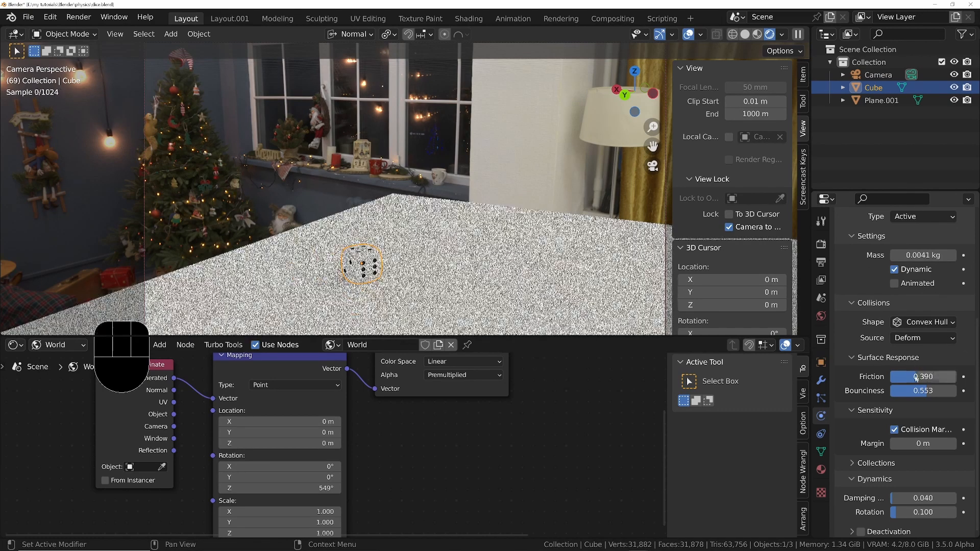
{"action": "key", "text": "shift+Left"}
{"action": "key", "text": "space"}
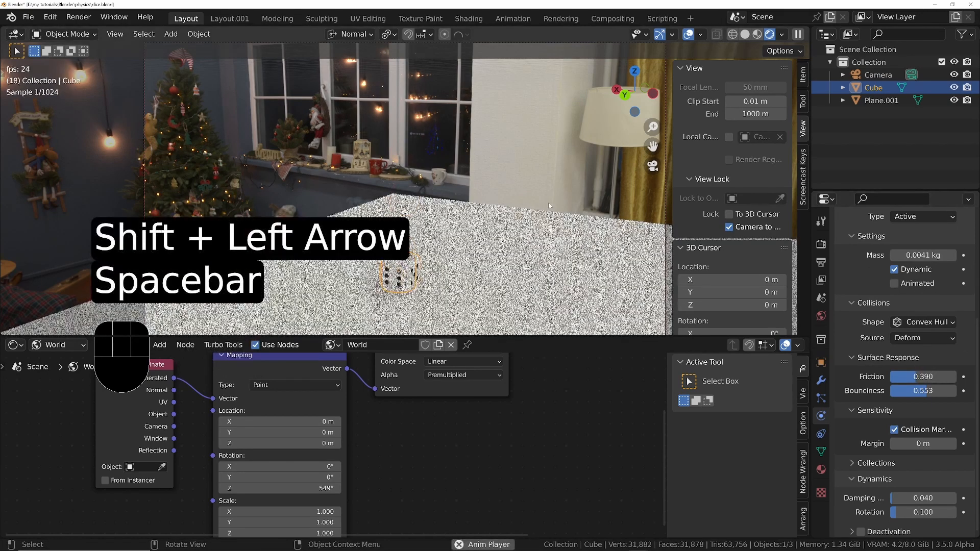
{"action": "key", "text": "space"}
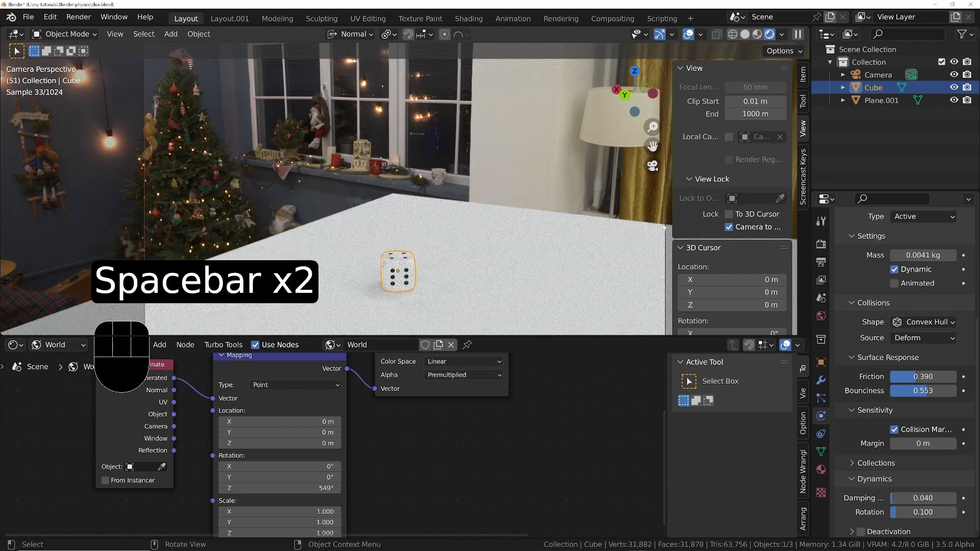
Set the die's rigid body bounciness to 0.720 and replay the drop from the first frame
{"action": "left_click_drag", "start_coordinate": [928, 391], "coordinate": [930, 391]}
{"action": "key", "text": "shift+Left"}
{"action": "key", "text": "space"}
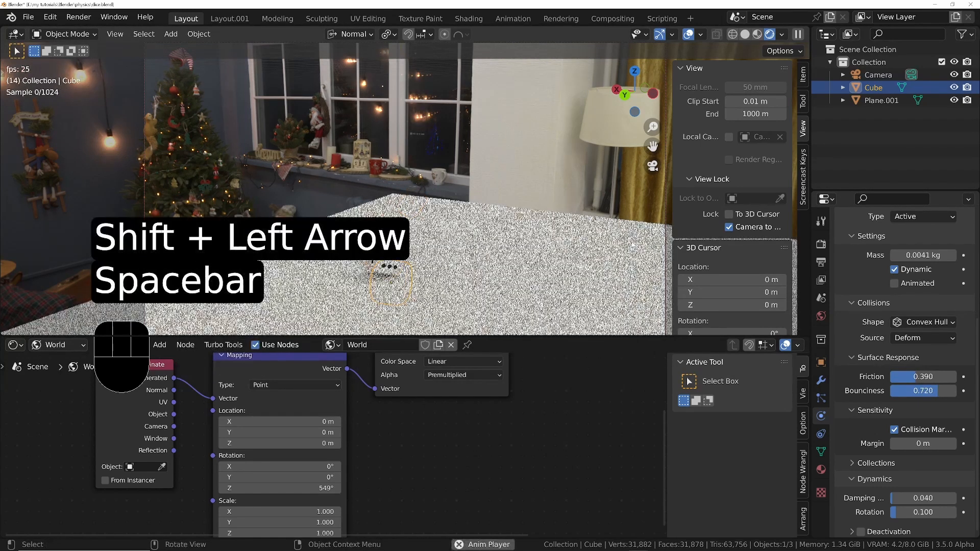
{"action": "key", "text": "space"}
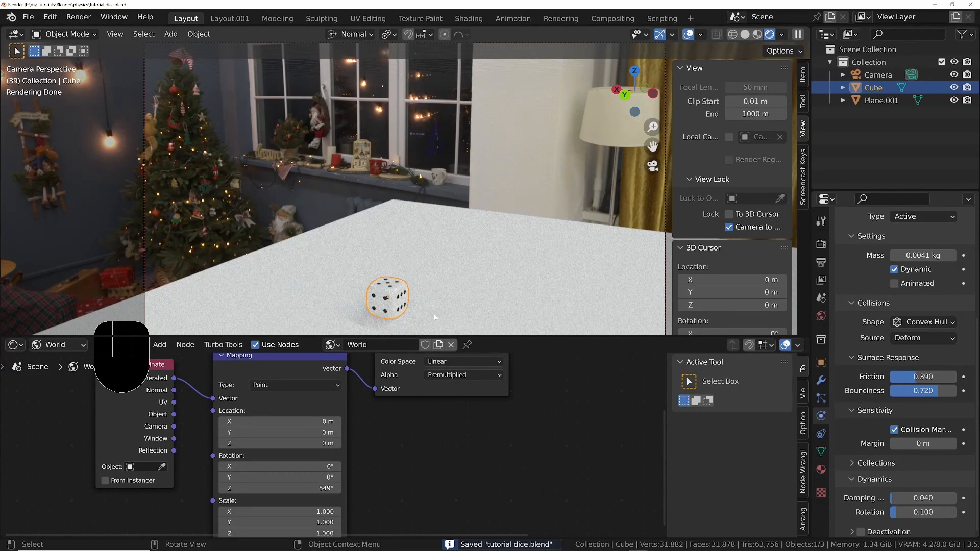
Make sure motion blur is enabled in the scene's render settings and collapse its options
{"action": "left_click", "coordinate": [821, 245]}
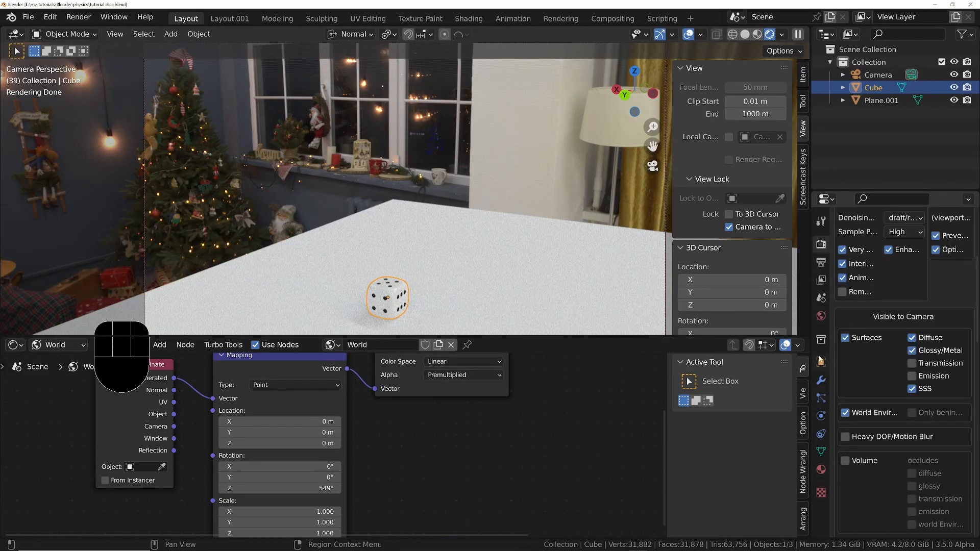
{"action": "scroll", "coordinate": [904, 409], "scroll_direction": "down", "scroll_amount": 12}
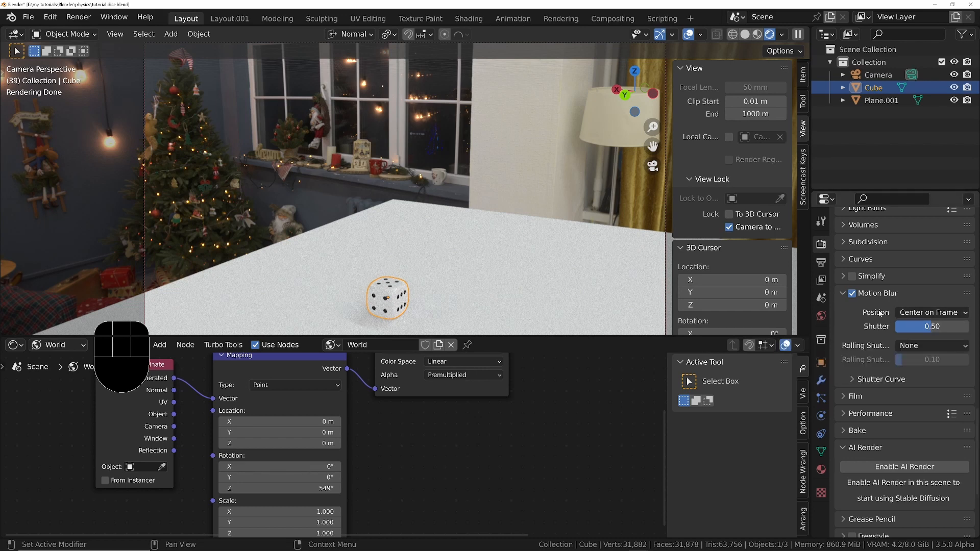
{"action": "left_click", "coordinate": [844, 293]}
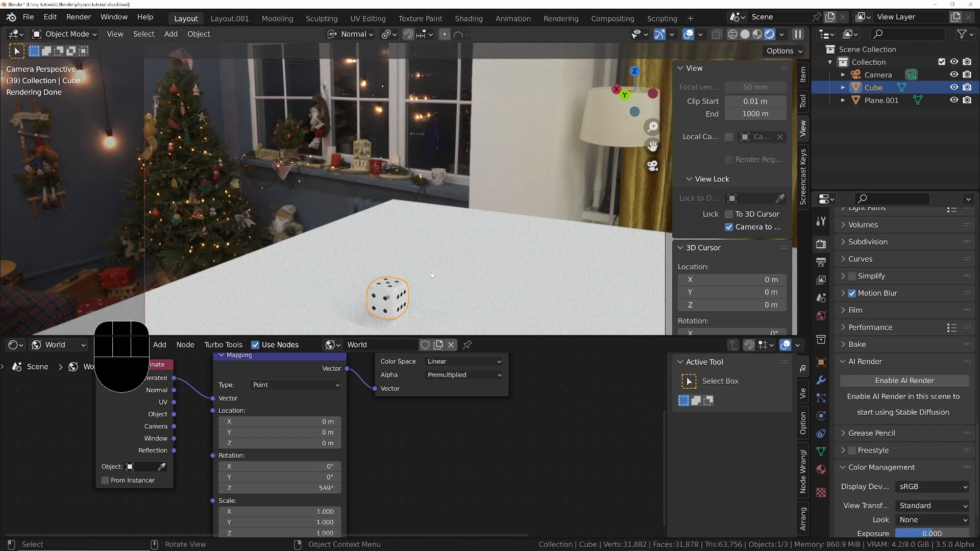
Enable the camera's depth of field with the focus distance sampled from the die, and preview it in Material Preview shading
{"action": "left_click", "coordinate": [878, 75]}
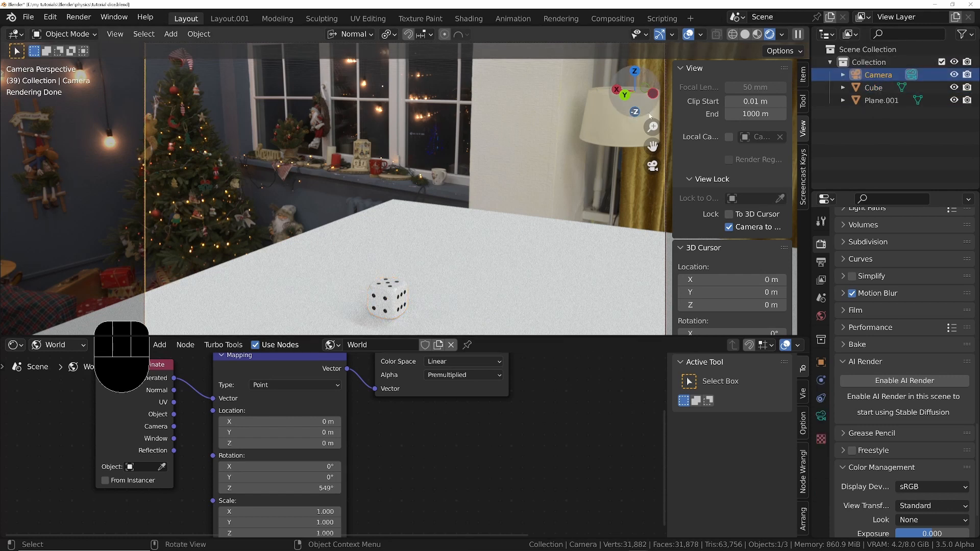
{"action": "left_click", "coordinate": [820, 415]}
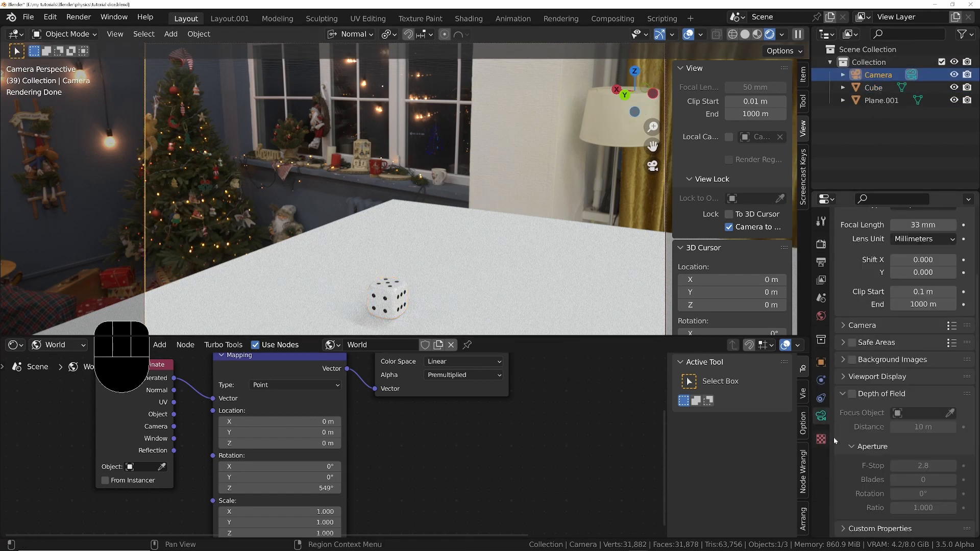
{"action": "left_click", "coordinate": [851, 394]}
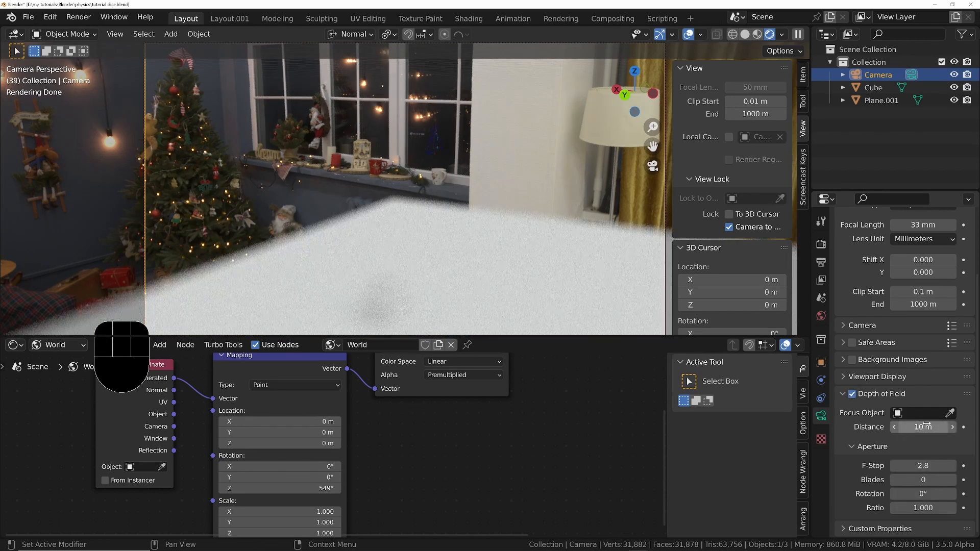
{"action": "key", "text": "e"}
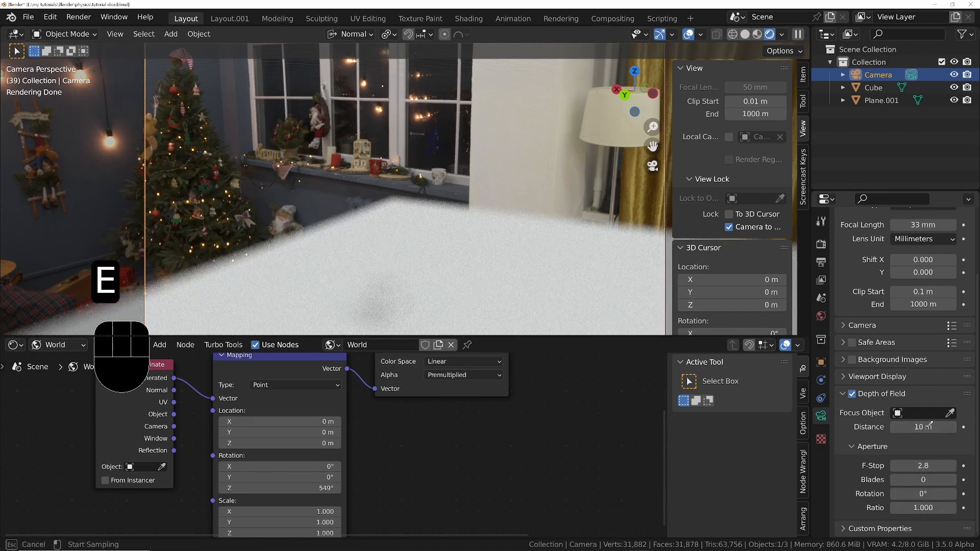
{"action": "left_click", "coordinate": [393, 287]}
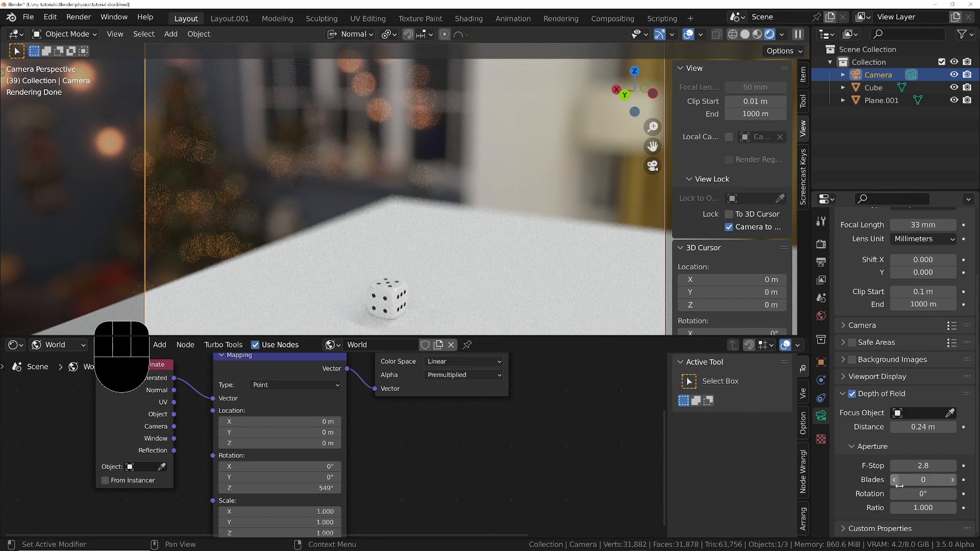
{"action": "left_click", "coordinate": [757, 35]}
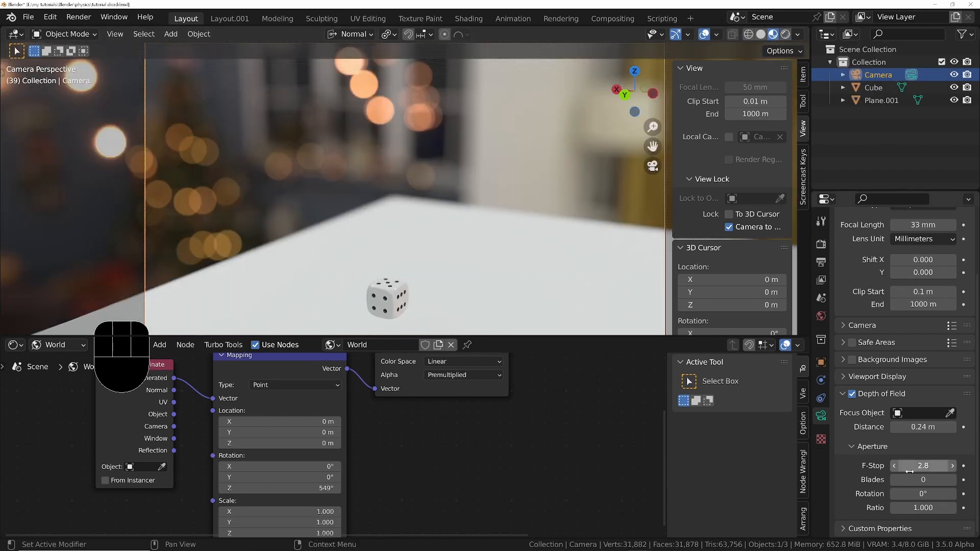
Try F-Stop values of 30.6 and 4.4 for the camera's depth of field
{"action": "mouse_move", "coordinate": [925, 467]}
{"action": "left_mouse_down", "text": "shift"}
{"action": "mouse_move", "coordinate": [970, 466]}
{"action": "mouse_move", "coordinate": [898, 466]}
{"action": "mouse_move", "coordinate": [960, 466]}
{"action": "mouse_move", "coordinate": [919, 467]}
{"action": "left_mouse_up", "text": "shift"}
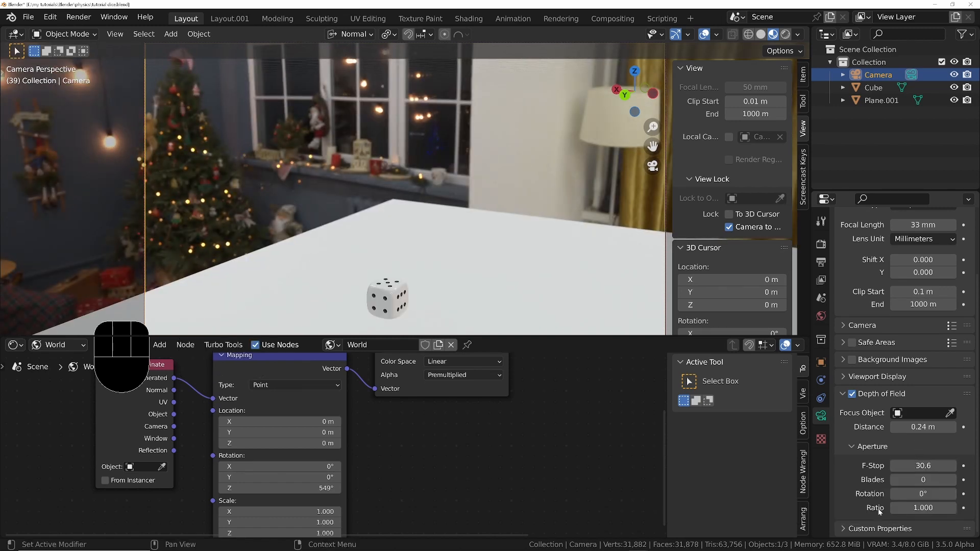
{"action": "left_click_drag", "start_coordinate": [923, 494], "coordinate": [925, 495]}
{"action": "right_click", "coordinate": [925, 495]}
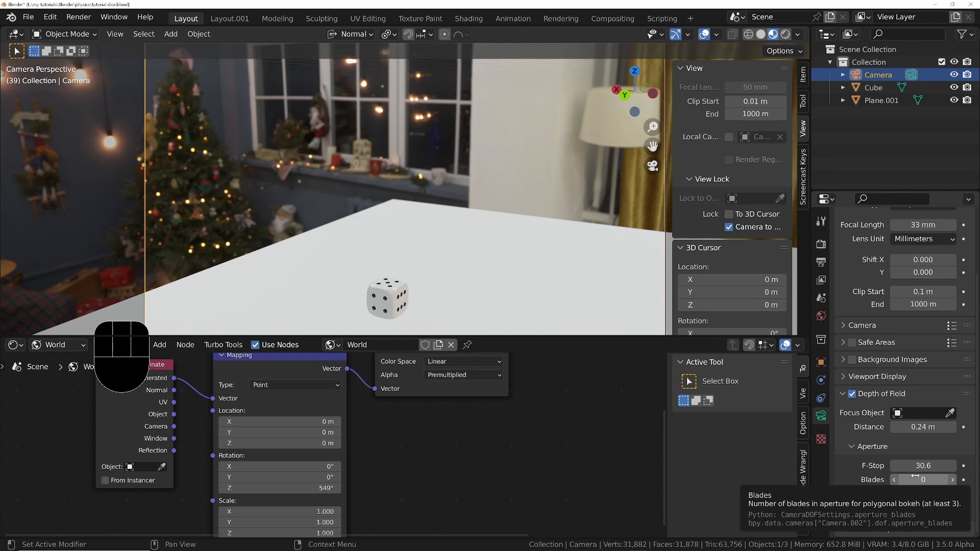
{"action": "left_click_drag", "start_coordinate": [917, 466], "coordinate": [883, 466]}
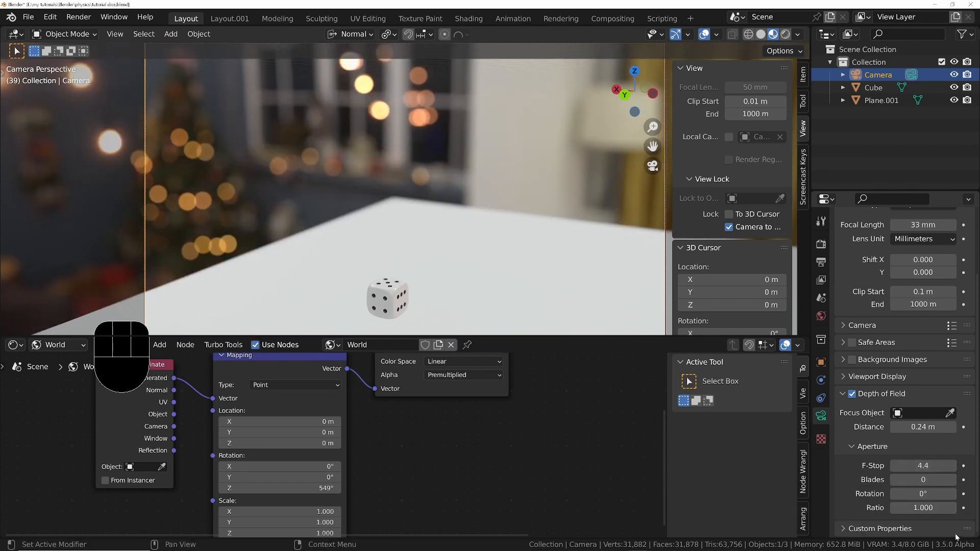
Set the camera's depth of field aperture ratio to 1.9 for stretched bokeh
{"action": "left_click_drag", "start_coordinate": [924, 508], "coordinate": [965, 508]}
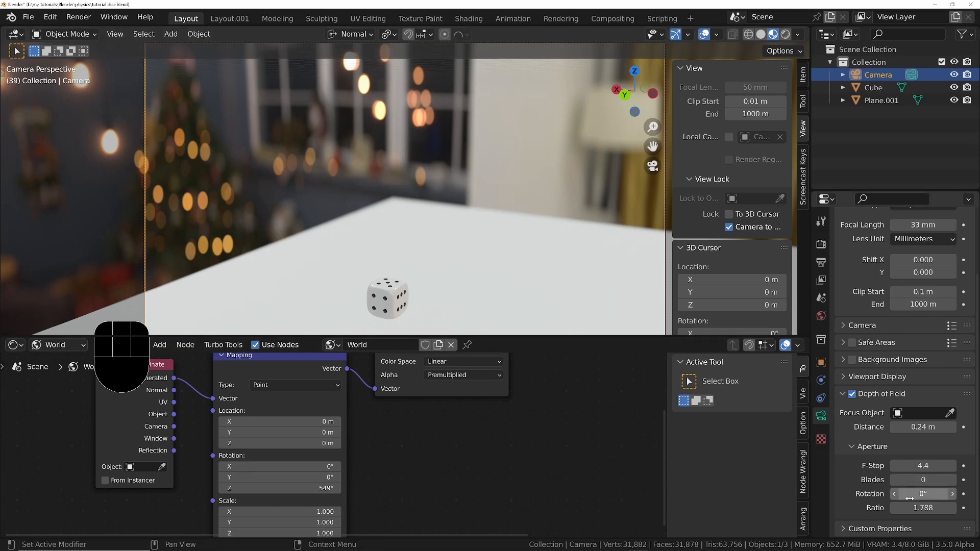
{"action": "left_click", "coordinate": [924, 508]}
{"action": "type", "text": "1.9"}
{"action": "key", "text": "Return"}
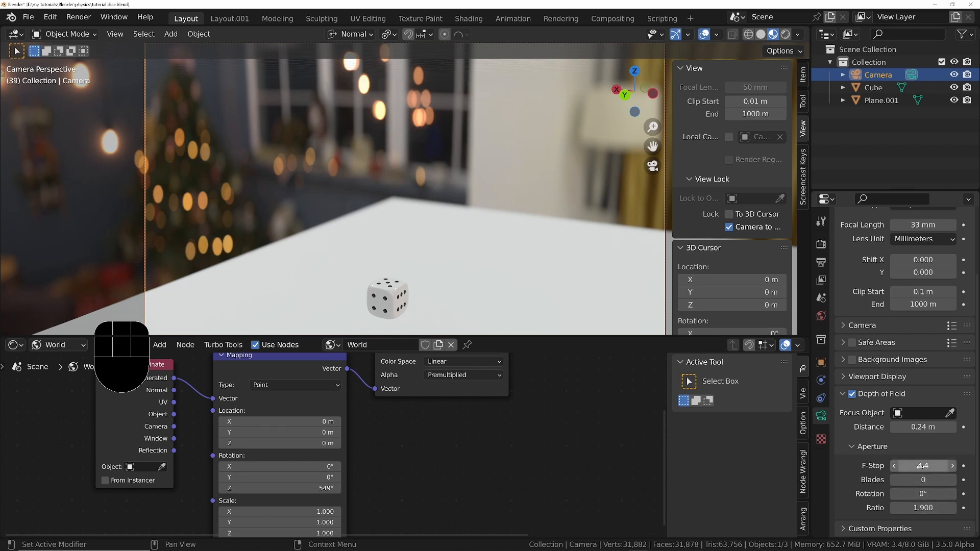
Raise the camera's F-Stop to about 32.7 and switch the viewport to rendered shading
{"action": "key", "text": "shift"}
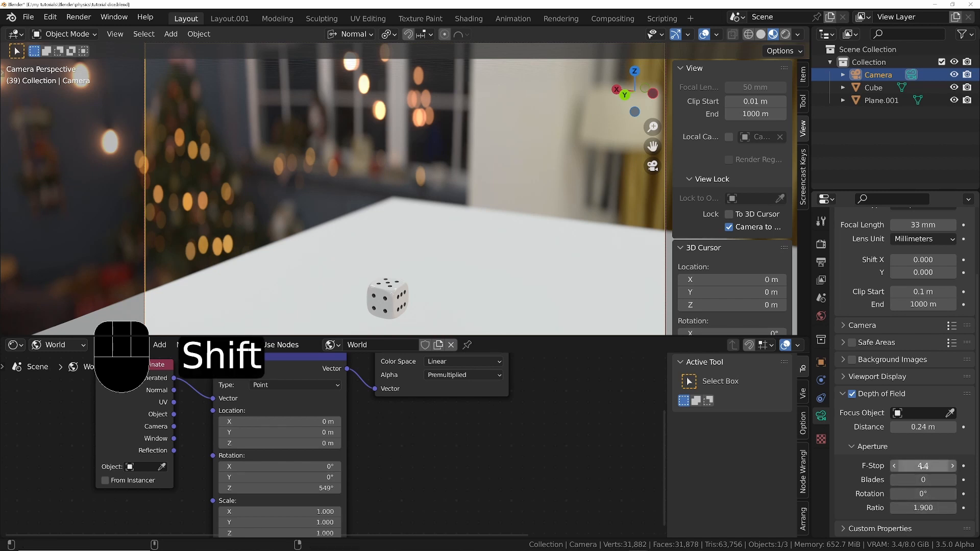
{"action": "left_click_drag", "start_coordinate": [924, 466], "coordinate": [970, 466], "text": "shift"}
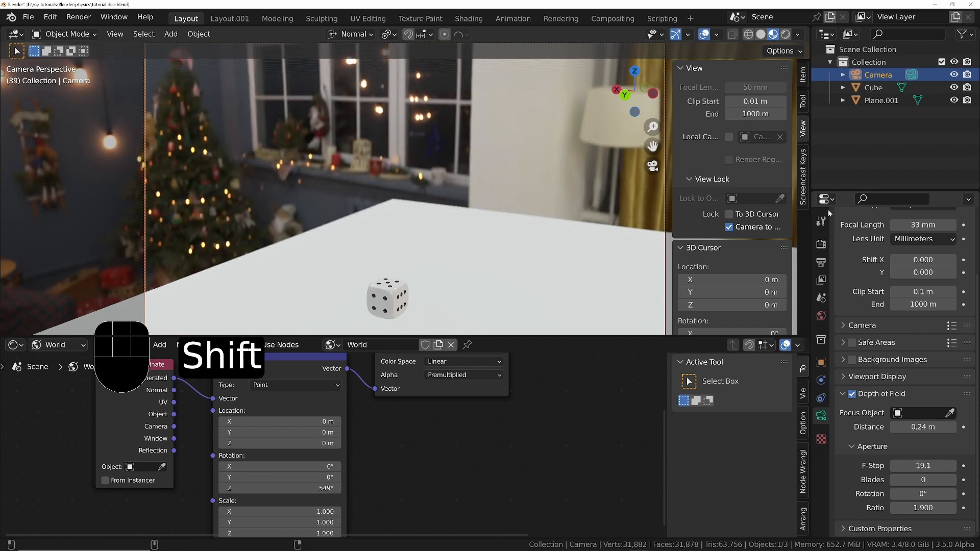
{"action": "left_click", "coordinate": [785, 34]}
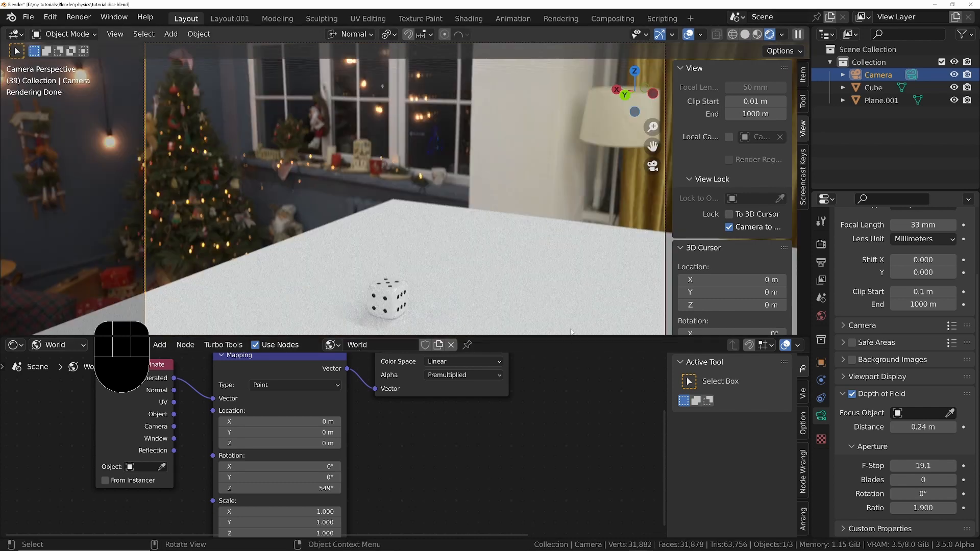
{"action": "left_click_drag", "start_coordinate": [924, 466], "coordinate": [950, 466]}
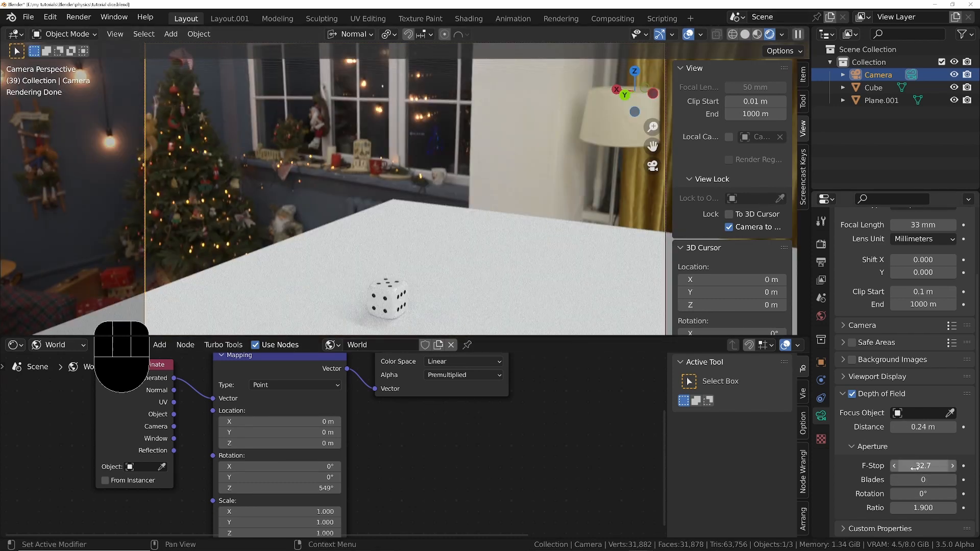
Create a new material for the table plane in the object shader nodes and save the file
{"action": "left_click", "coordinate": [497, 260]}
{"action": "left_click", "coordinate": [57, 345]}
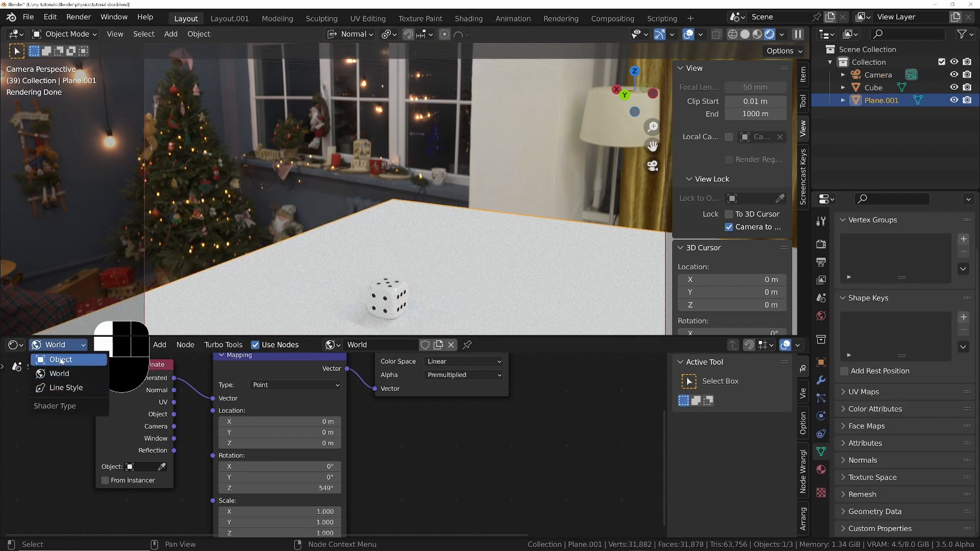
{"action": "left_click", "coordinate": [61, 360]}
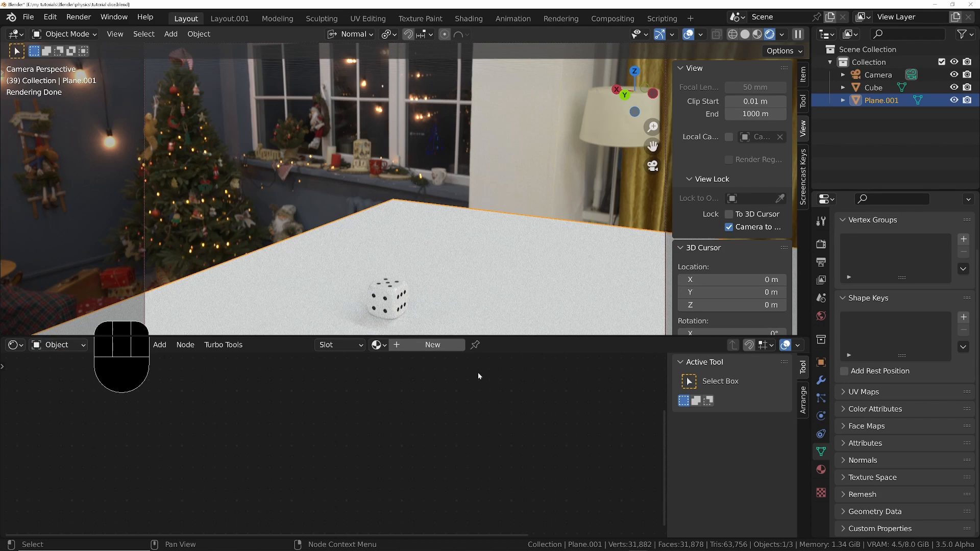
{"action": "left_click", "coordinate": [435, 346]}
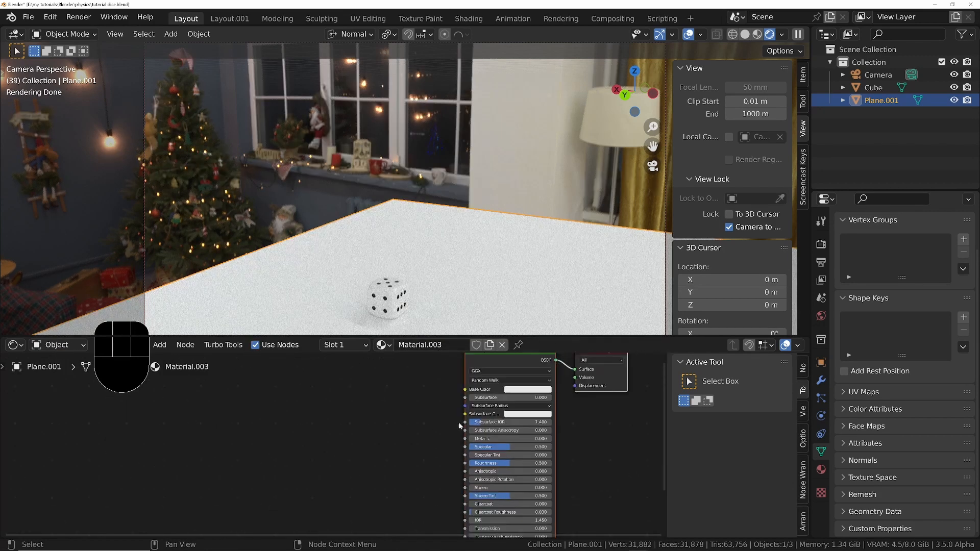
{"action": "scroll", "coordinate": [459, 422], "scroll_direction": "down", "scroll_amount": 1}
{"action": "key", "text": "ctrl+s"}
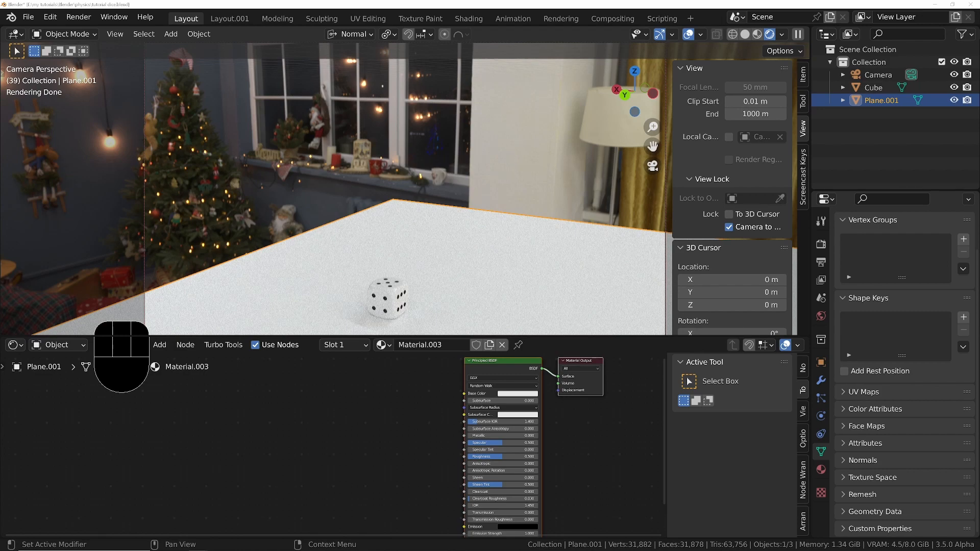
Check the Marble 006 page on ambientCG and build a Principled texture setup from the Marble006 4K color, displacement, normal and roughness maps
{"action": "left_click_drag", "start_coordinate": [740, 550], "coordinate": [538, 8]}
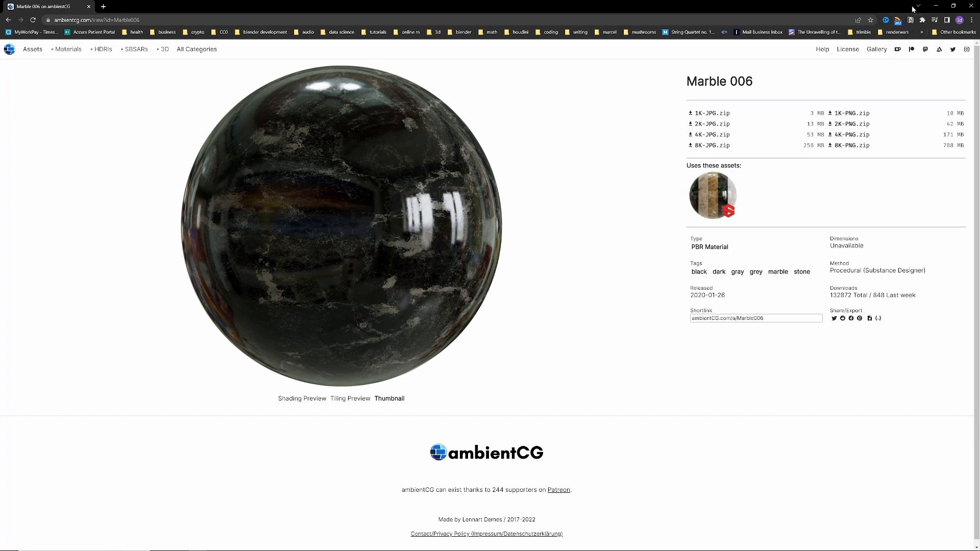
{"action": "left_click", "coordinate": [936, 6]}
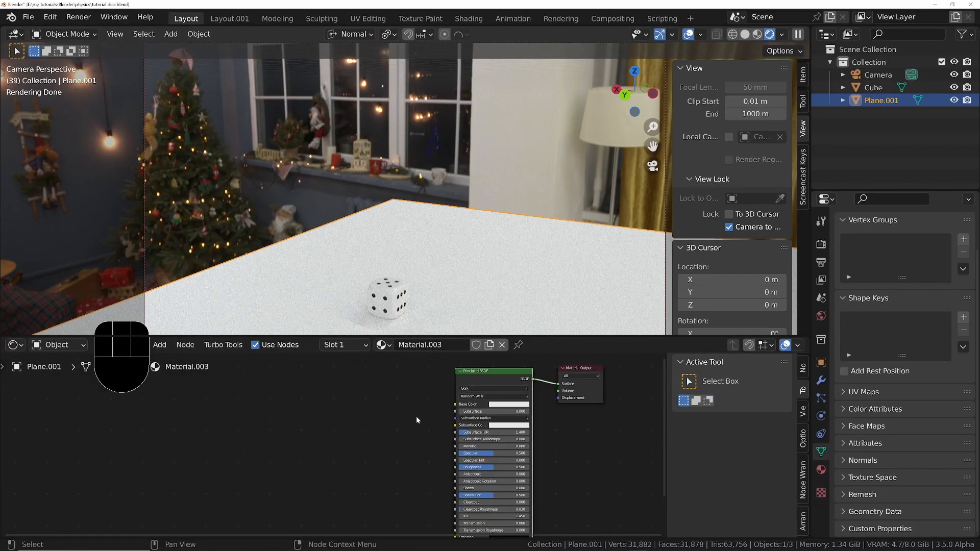
{"action": "key", "text": "ctrl"}
{"action": "key", "text": "ctrl+shift+t"}
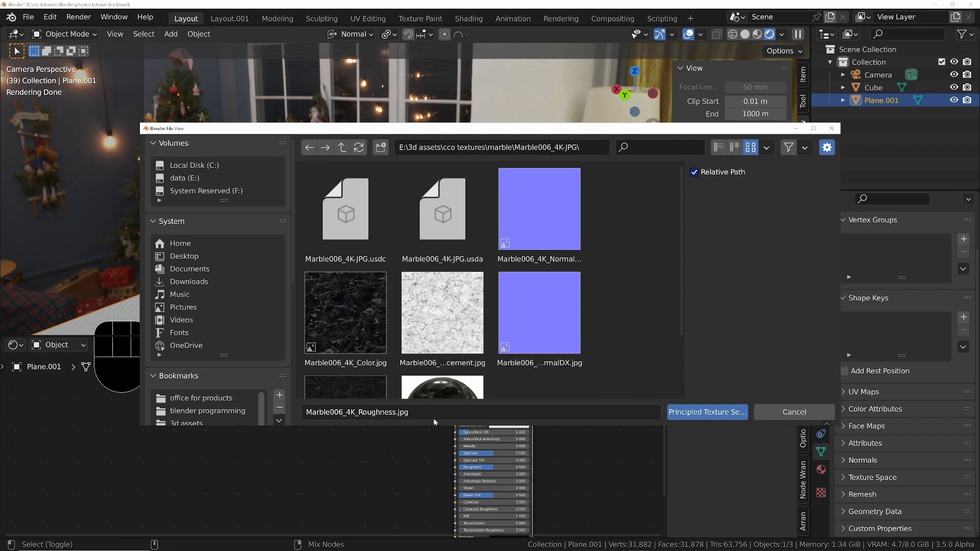
{"action": "left_click", "coordinate": [545, 215]}
{"action": "left_click", "coordinate": [357, 314], "text": "shift"}
{"action": "left_click", "coordinate": [434, 316], "text": "shift"}
{"action": "scroll", "coordinate": [424, 324], "scroll_direction": "down", "scroll_amount": 2}
{"action": "left_click", "coordinate": [365, 332], "text": "shift"}
{"action": "scroll", "coordinate": [401, 326], "scroll_direction": "up", "scroll_amount": 1}
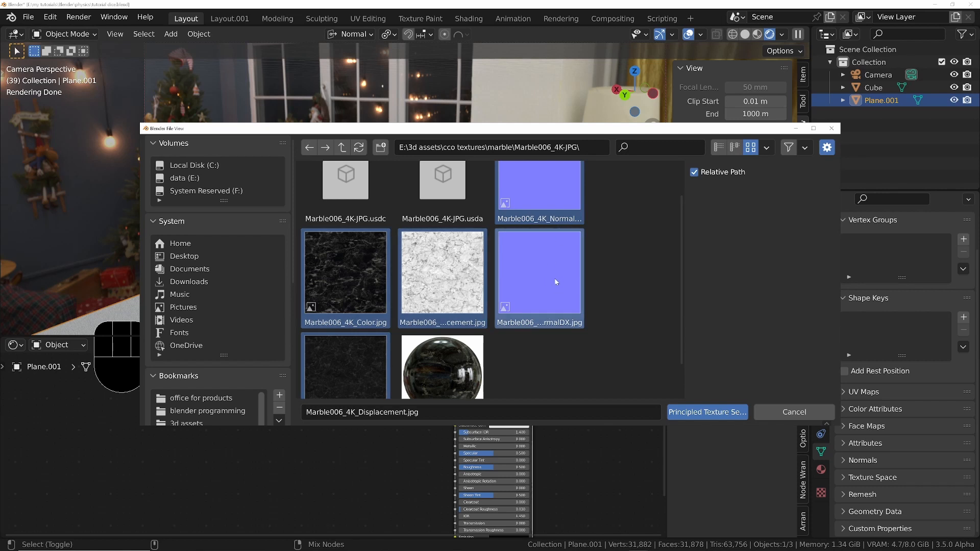
{"action": "left_click", "coordinate": [720, 414]}
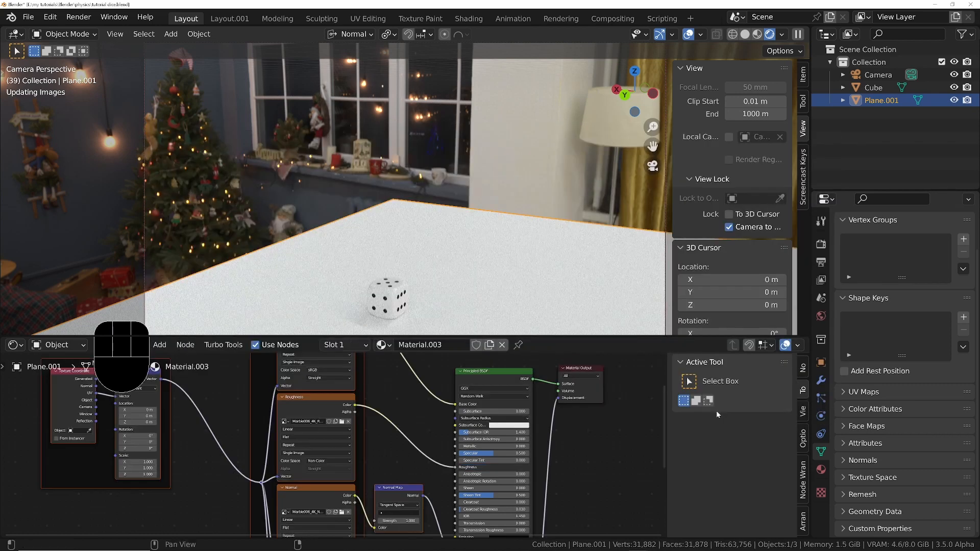
Add a Value node in the plane material's Mapping frame and connect it to the Mapping node's Scale input
{"action": "scroll", "coordinate": [384, 438], "scroll_direction": "up", "scroll_amount": 3}
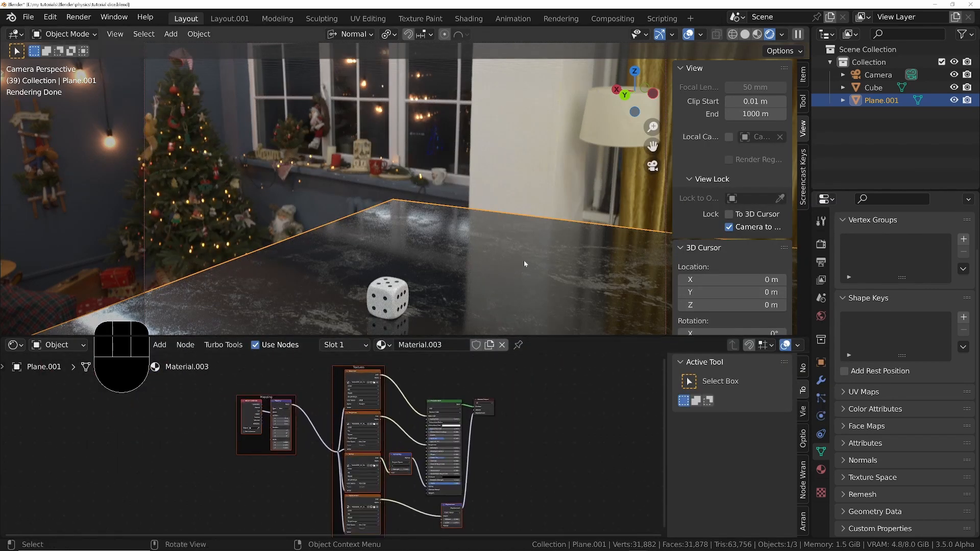
{"action": "middle_click_drag", "start_coordinate": [281, 449], "coordinate": [436, 397], "text": "ctrl"}
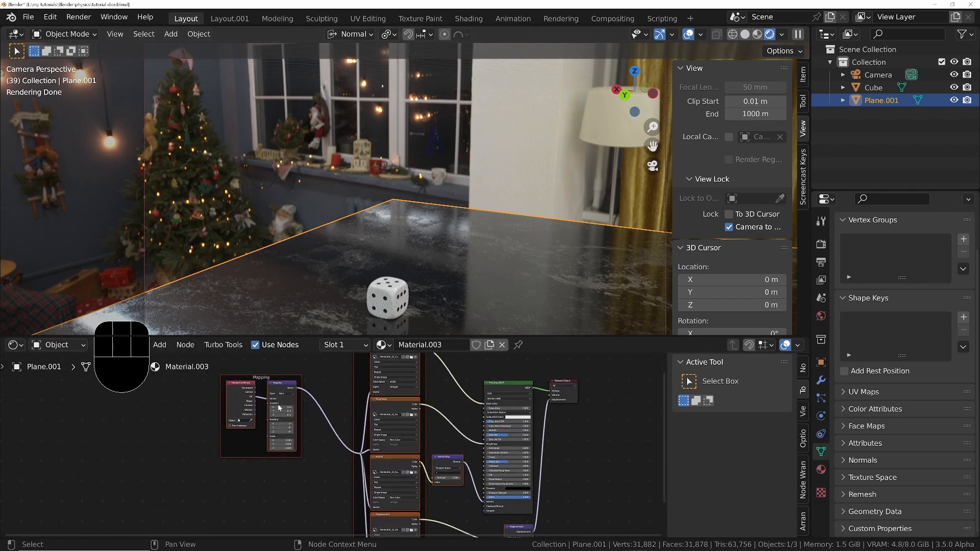
{"action": "scroll", "coordinate": [277, 409], "scroll_direction": "up", "scroll_amount": 6}
{"action": "left_click", "coordinate": [252, 455]}
{"action": "key", "text": "shift+a"}
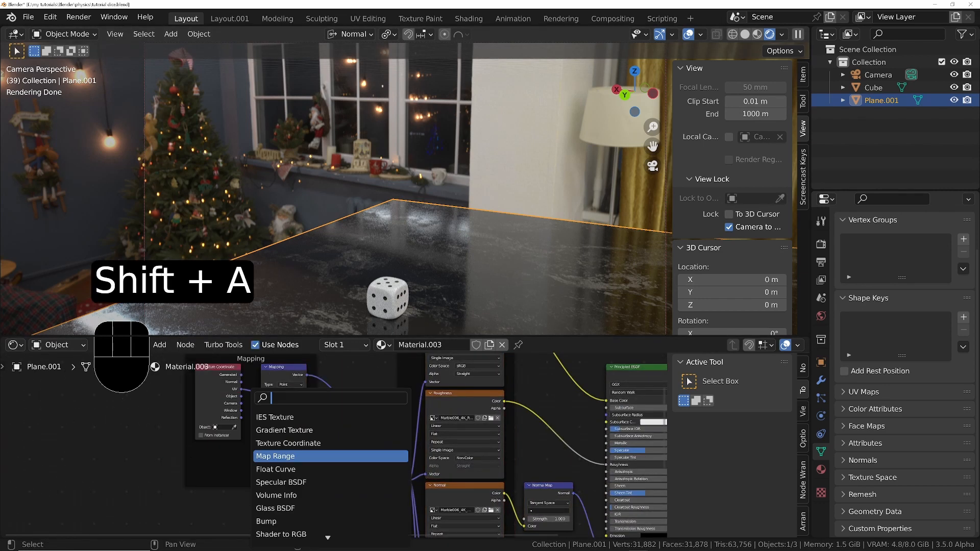
{"action": "type", "text": "val"}
{"action": "key", "text": "Return"}
{"action": "left_click", "coordinate": [200, 459]}
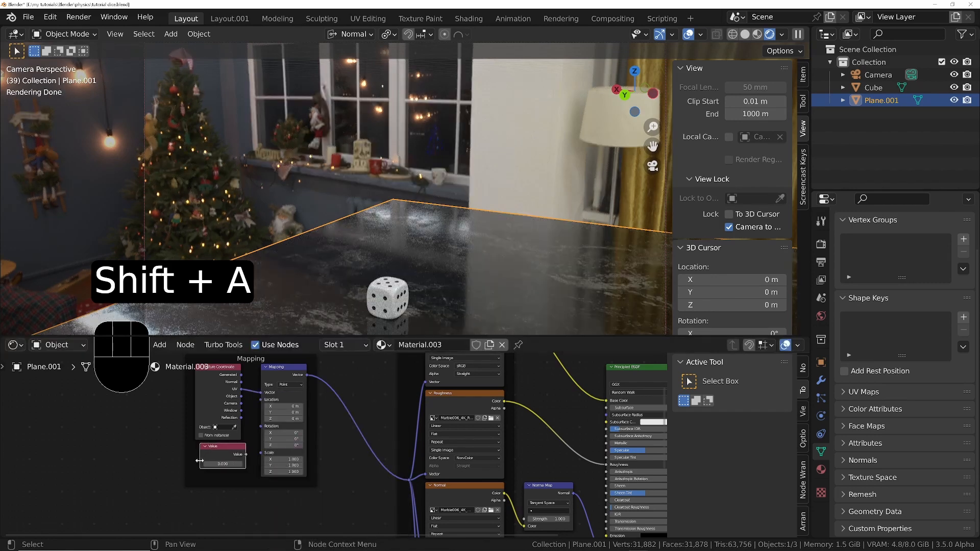
{"action": "left_click_drag", "start_coordinate": [246, 455], "coordinate": [261, 453]}
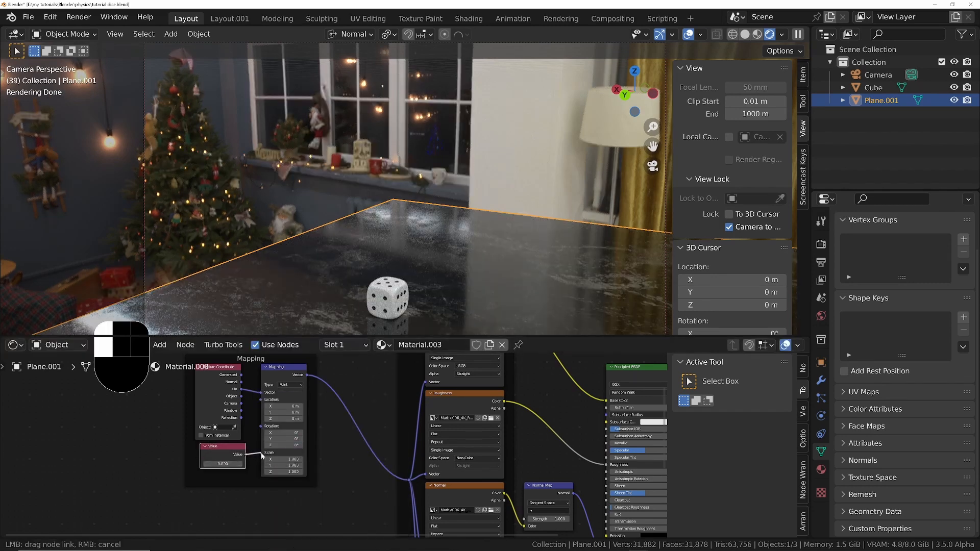
Try 3.4 and 76.9 in the Value node as the marble texture scale
{"action": "double_click", "coordinate": [218, 463]}
{"action": "type", "text": "2"}
{"action": "key", "text": "Return"}
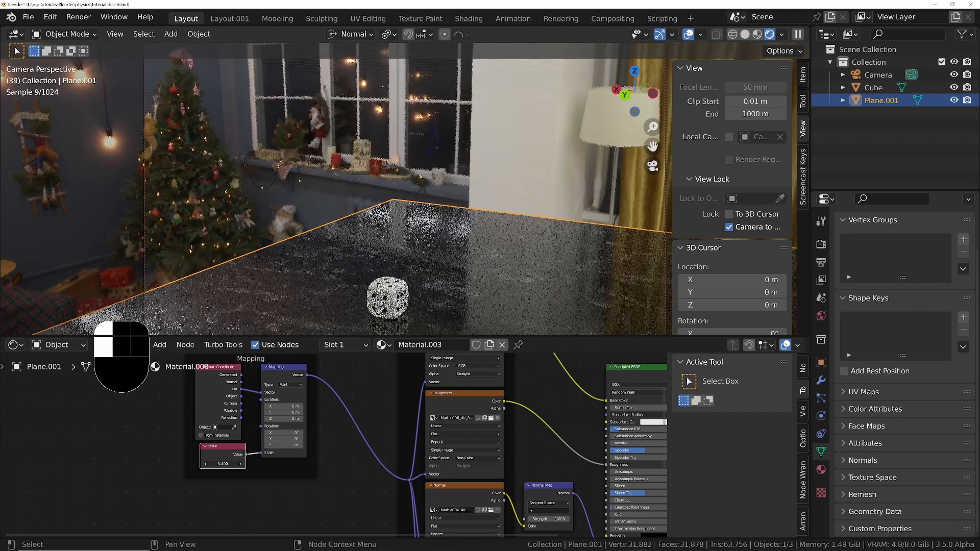
{"action": "double_click", "coordinate": [222, 464]}
{"action": "type", "text": "7"}
{"action": "key", "text": "Return"}
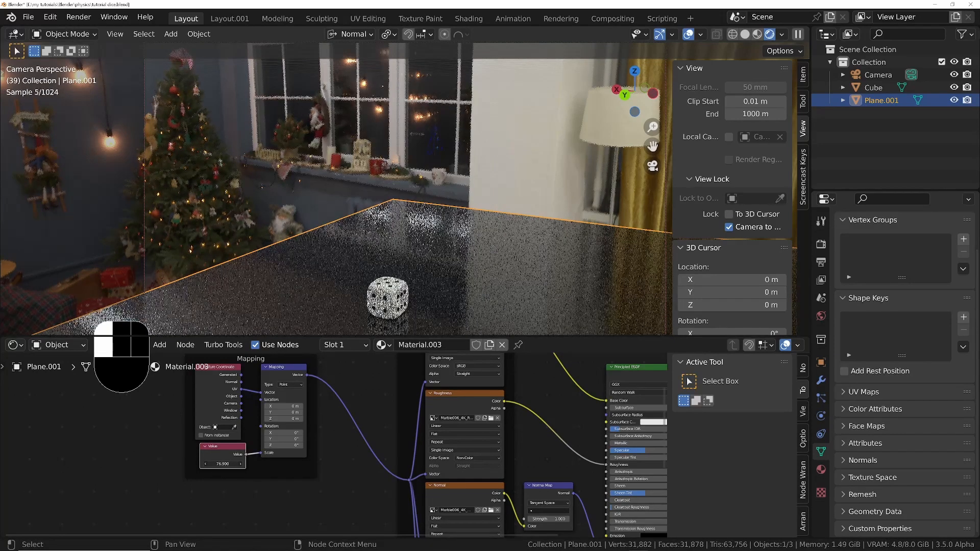
Try 5 and 1 in the Value node as the marble texture scale
{"action": "scroll", "coordinate": [223, 464], "scroll_direction": "up", "scroll_amount": 4}
{"action": "double_click", "coordinate": [223, 463]}
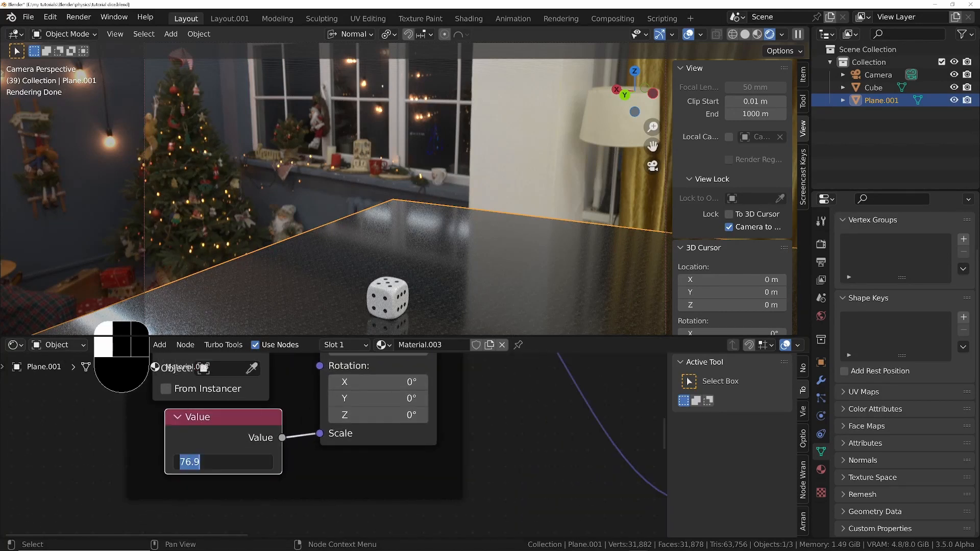
{"action": "type", "text": "5"}
{"action": "key", "text": "Return"}
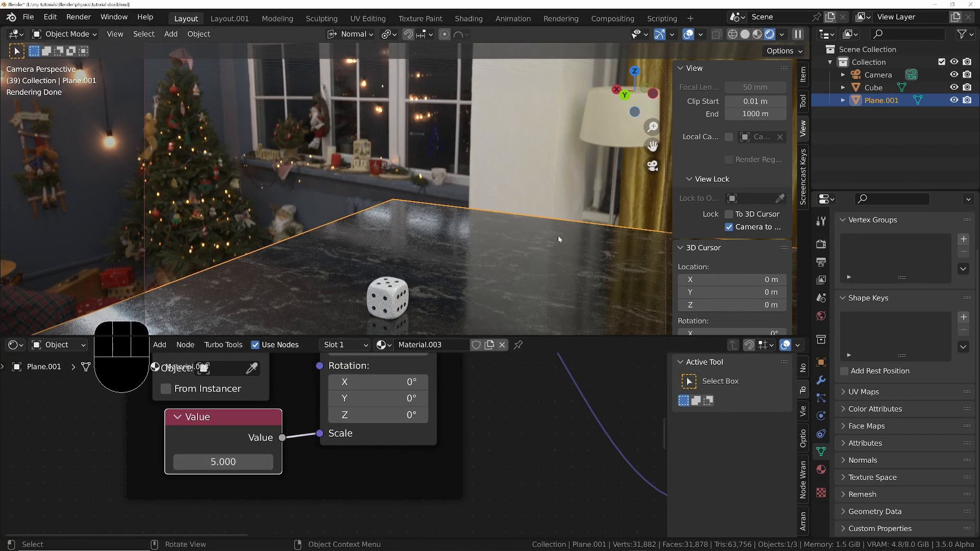
{"action": "double_click", "coordinate": [225, 462]}
{"action": "type", "text": "1"}
{"action": "key", "text": "Return"}
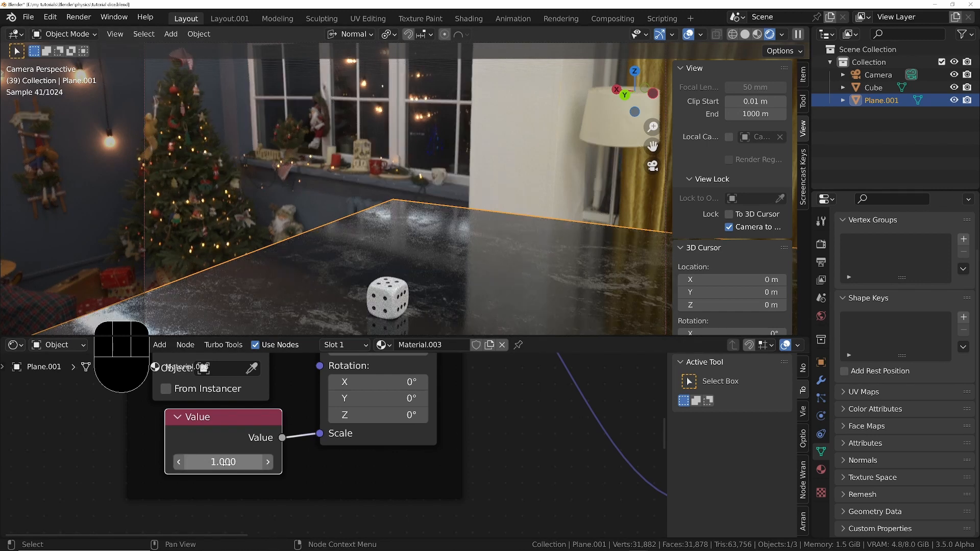
Set the marble's Value node to 3 and save the file
{"action": "key", "text": "KP_Enter"}
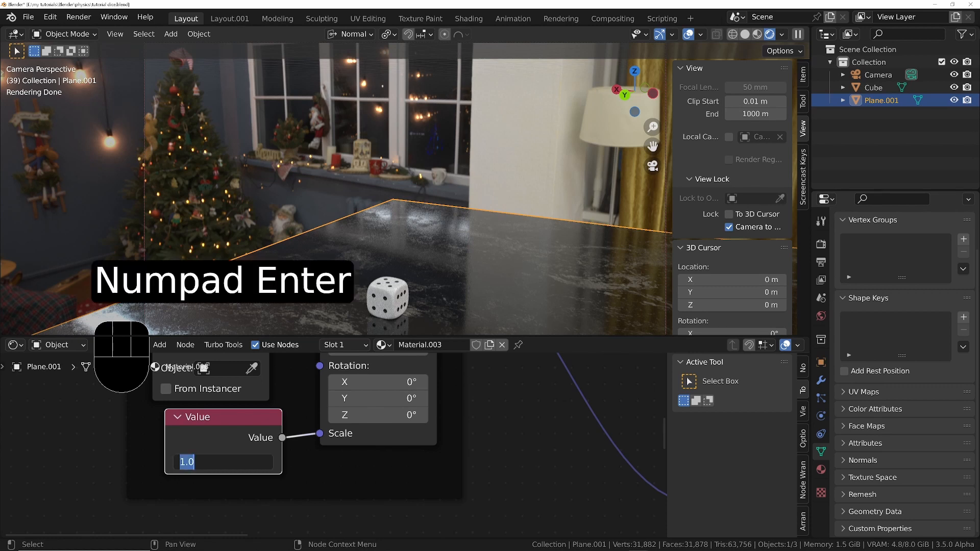
{"action": "type", "text": "3"}
{"action": "key", "text": "KP_Enter"}
{"action": "left_click", "coordinate": [242, 461], "text": "shift"}
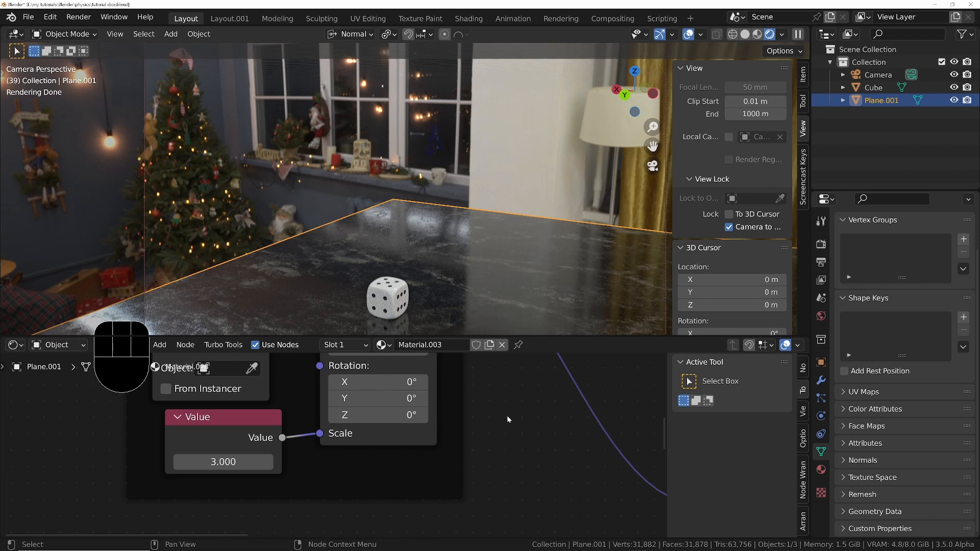
{"action": "key", "text": "ctrl+s"}
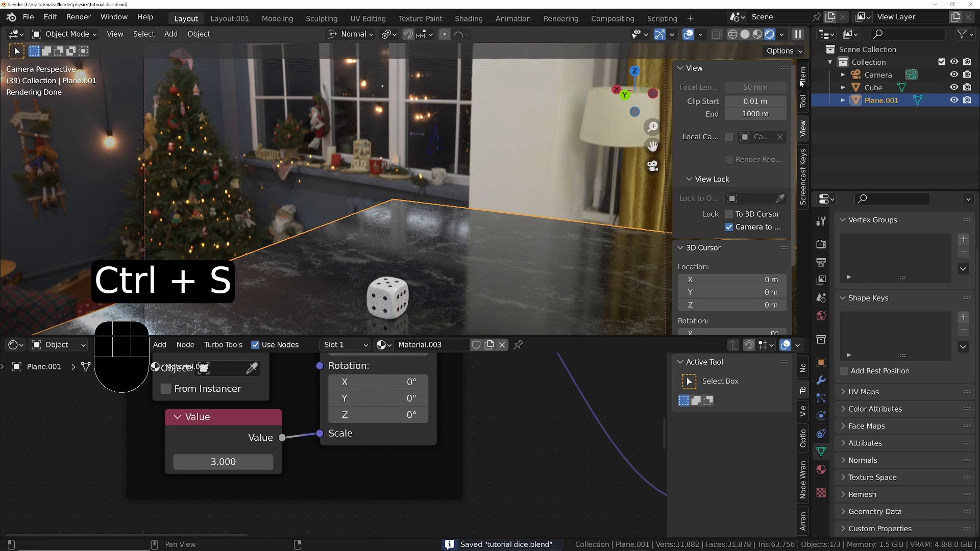
Widen the properties editor to review the Turbo Render options in the render settings, and select the dice
{"action": "left_click", "coordinate": [826, 250]}
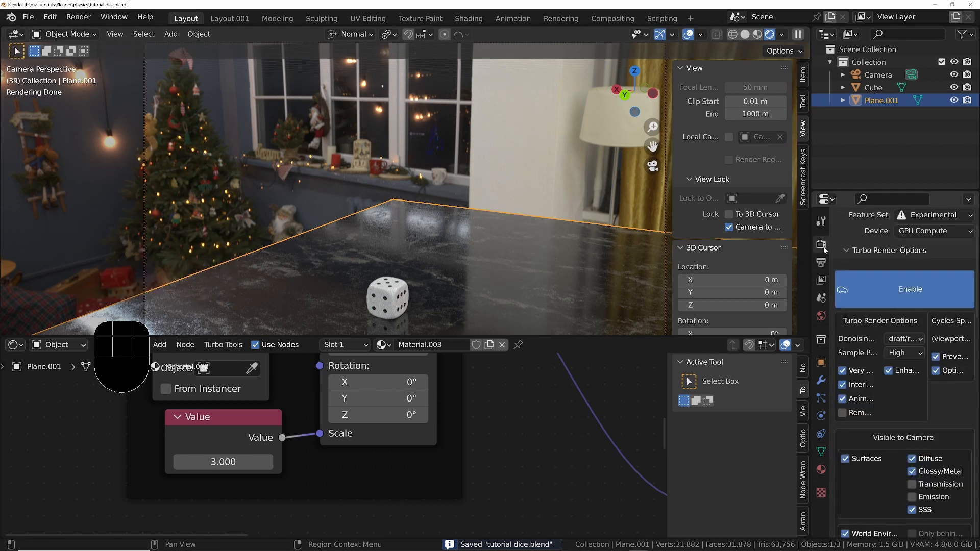
{"action": "left_click_drag", "start_coordinate": [812, 277], "coordinate": [711, 277]}
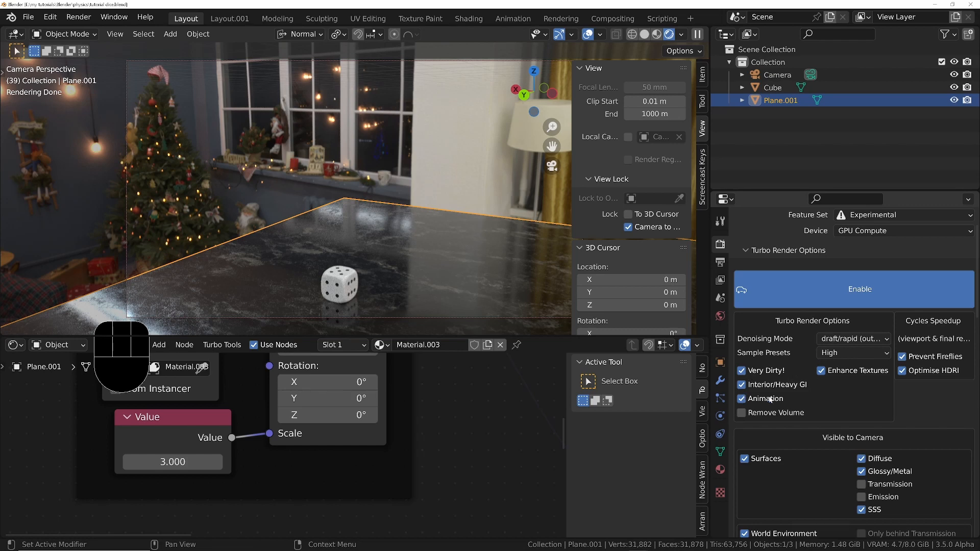
{"action": "scroll", "coordinate": [746, 398], "scroll_direction": "down", "scroll_amount": 5}
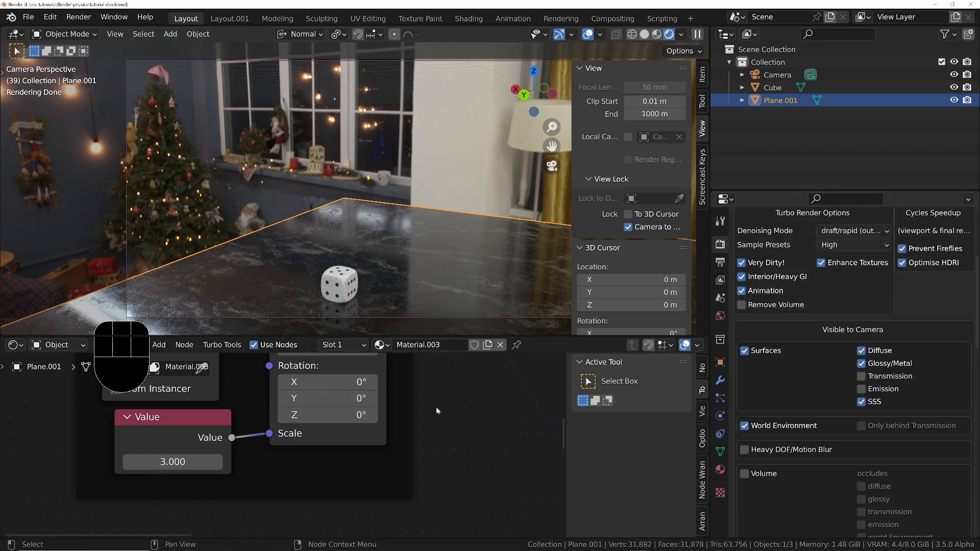
{"action": "left_click", "coordinate": [336, 281]}
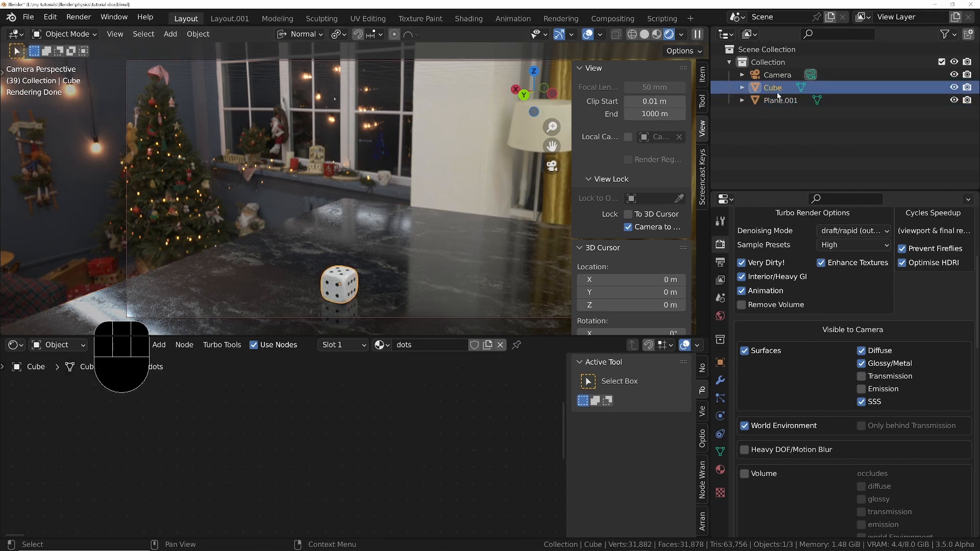
Switch the dice to its "dice white" material slot and set the Principled shader's Subsurface value to 0.005
{"action": "left_click", "coordinate": [380, 346]}
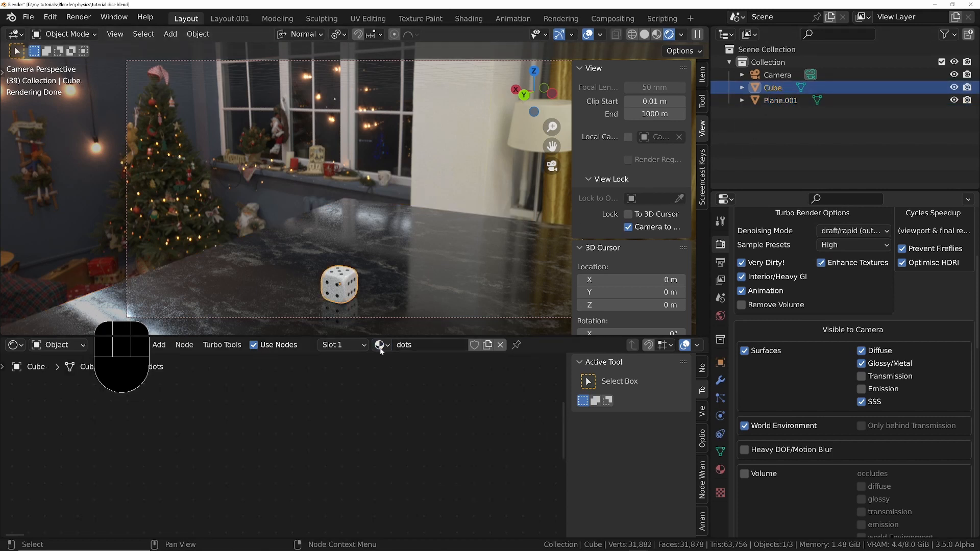
{"action": "left_click", "coordinate": [364, 346]}
{"action": "left_click", "coordinate": [344, 345]}
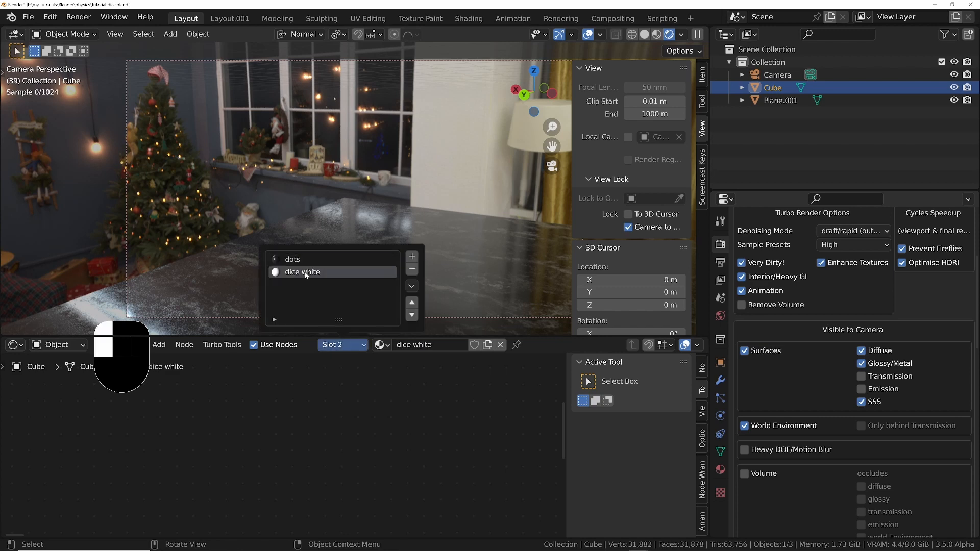
{"action": "left_click", "coordinate": [325, 271]}
{"action": "key", "text": "Home"}
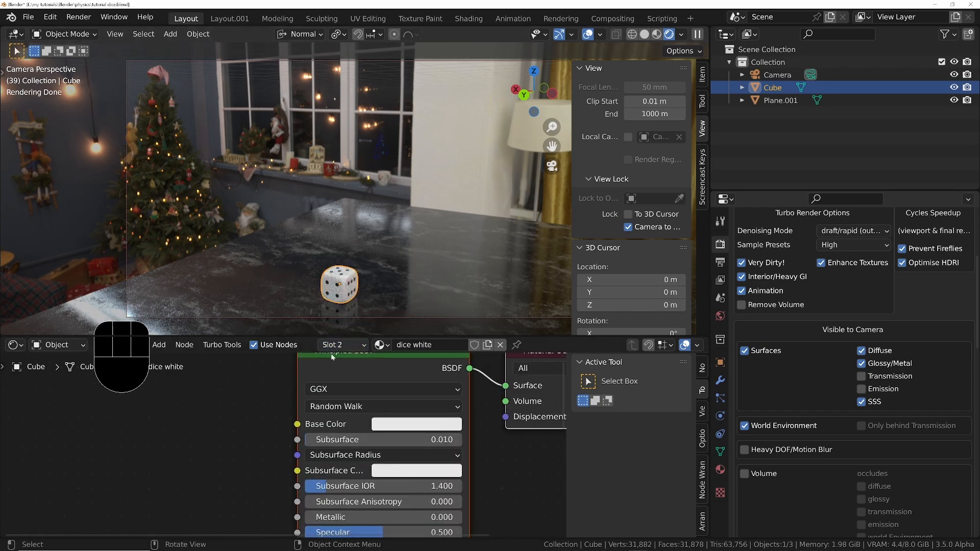
{"action": "double_click", "coordinate": [337, 440]}
{"action": "type", "text": "0.005"}
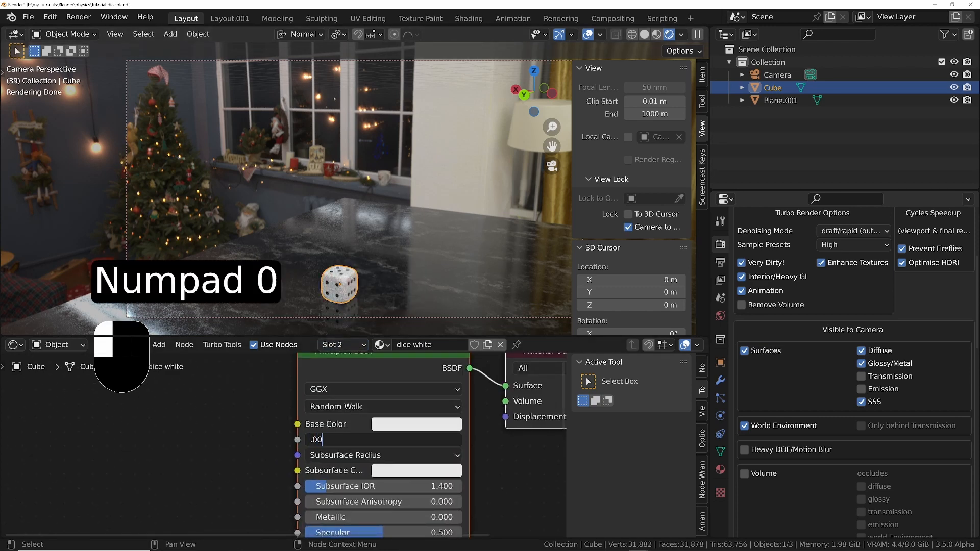
{"action": "key", "text": "Return"}
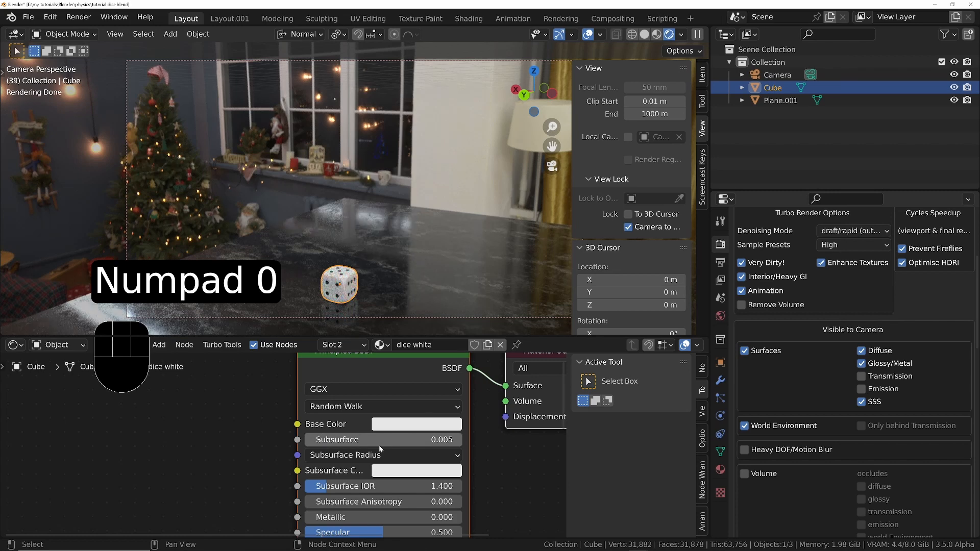
Collapse the Turbo Render Options and review the Cycles viewport and render sampling settings
{"action": "scroll", "coordinate": [742, 293], "scroll_direction": "up", "scroll_amount": 4}
{"action": "left_click", "coordinate": [746, 293]}
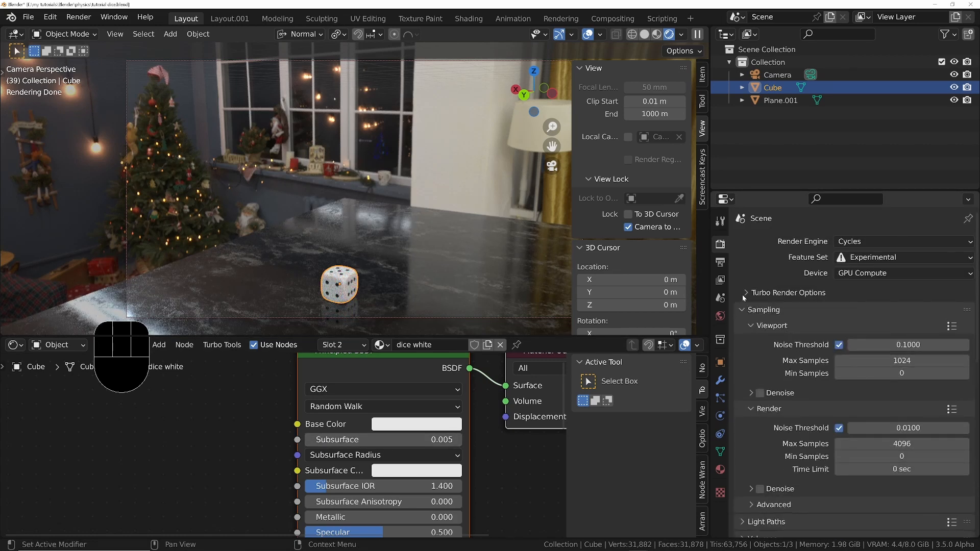
{"action": "left_click", "coordinate": [748, 295]}
{"action": "left_click", "coordinate": [747, 294]}
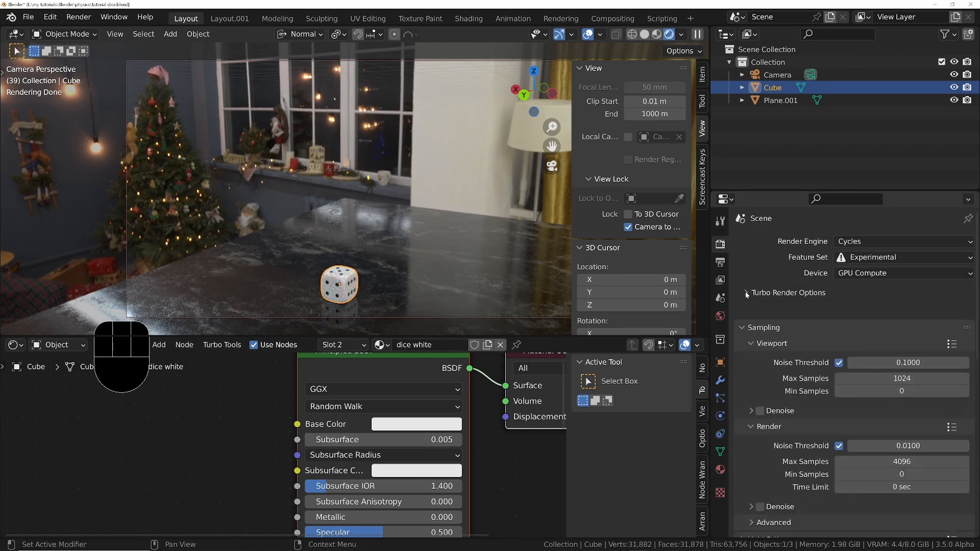
{"action": "middle_click_drag", "start_coordinate": [787, 437], "coordinate": [787, 364]}
{"action": "scroll", "coordinate": [775, 243], "scroll_direction": "up", "scroll_amount": 1}
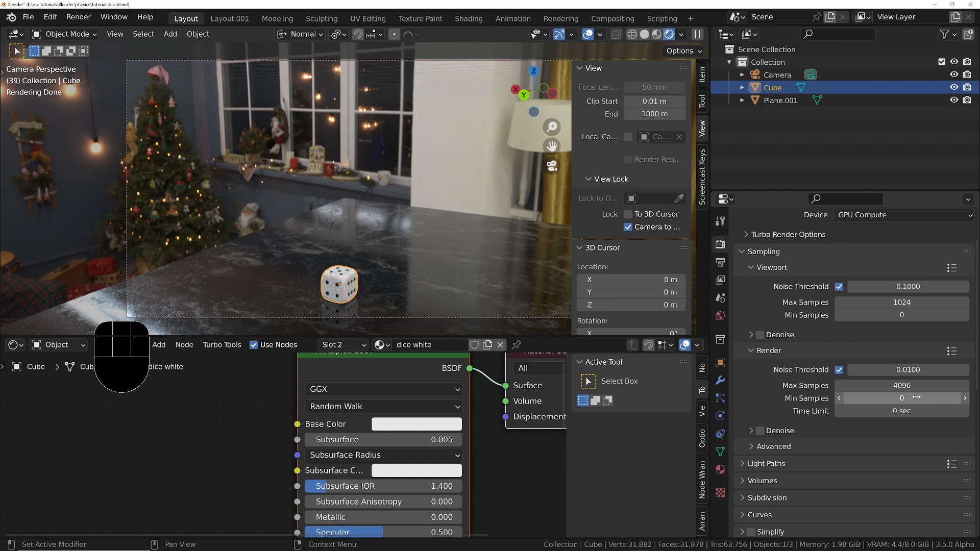
{"action": "scroll", "coordinate": [733, 276], "scroll_direction": "up", "scroll_amount": 4}
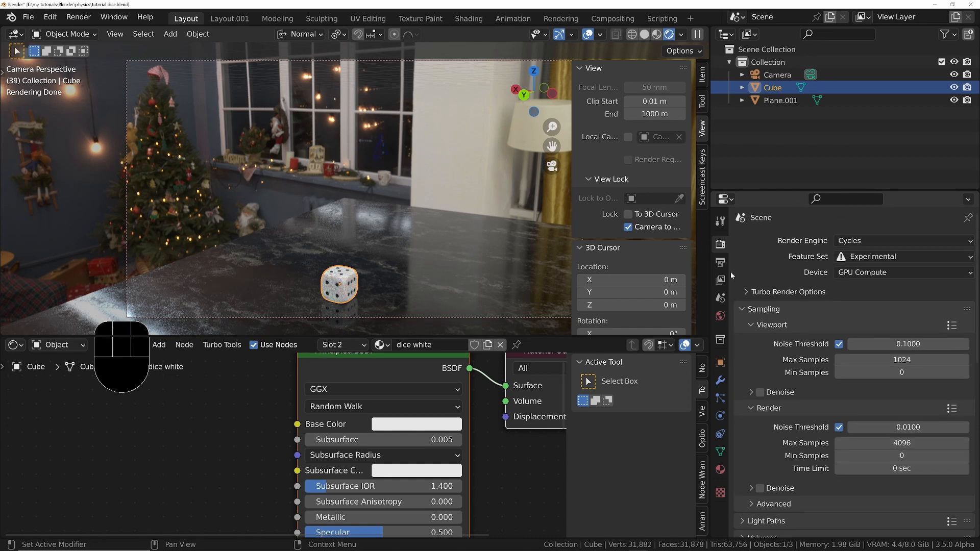
In the Compositing workspace, change the scene cache folder's last part to "cache tu" and start the Turbo Tools animation render
{"action": "left_click", "coordinate": [613, 18]}
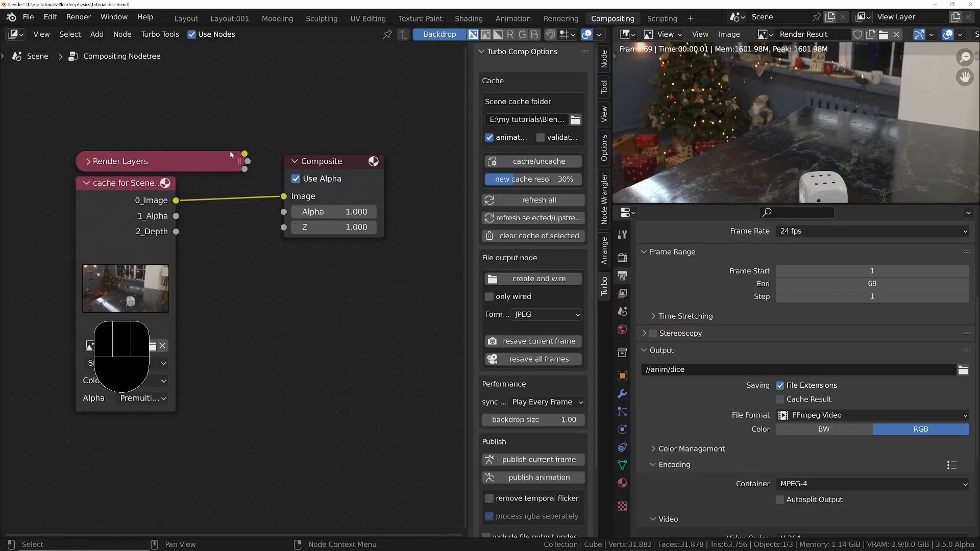
{"action": "left_click", "coordinate": [551, 120]}
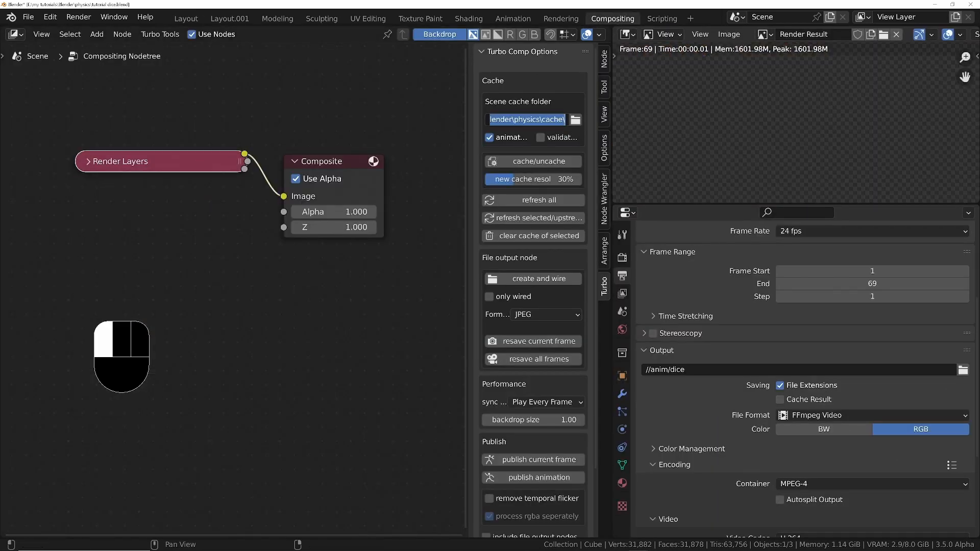
{"action": "left_click", "coordinate": [554, 120]}
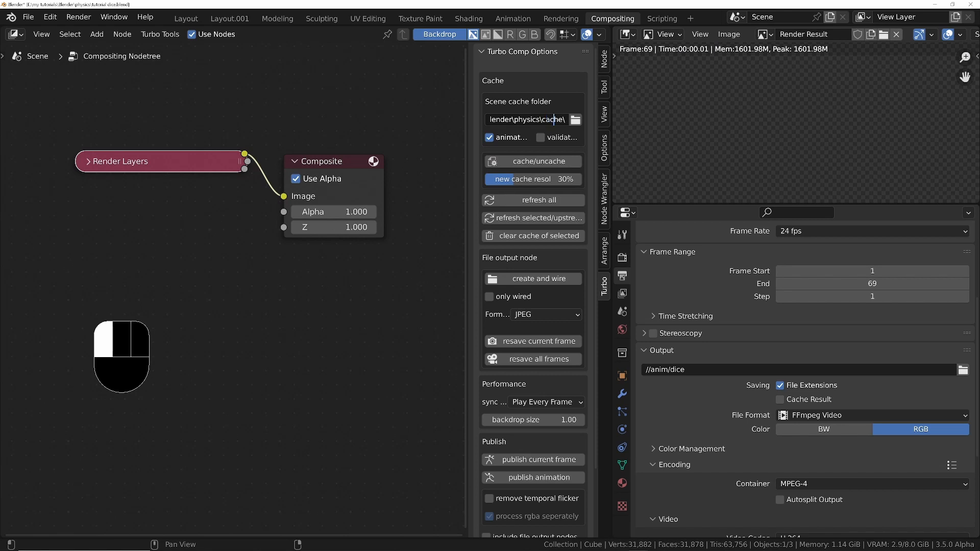
{"action": "type", "text": "tutor"}
{"action": "key", "text": "BackSpace"}
{"action": "key", "text": "BackSpace"}
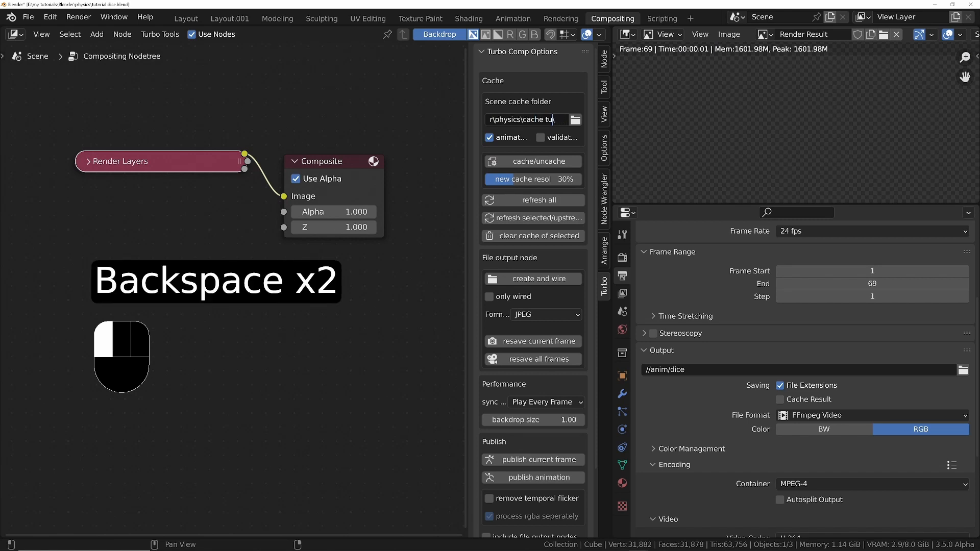
{"action": "left_click", "coordinate": [565, 119]}
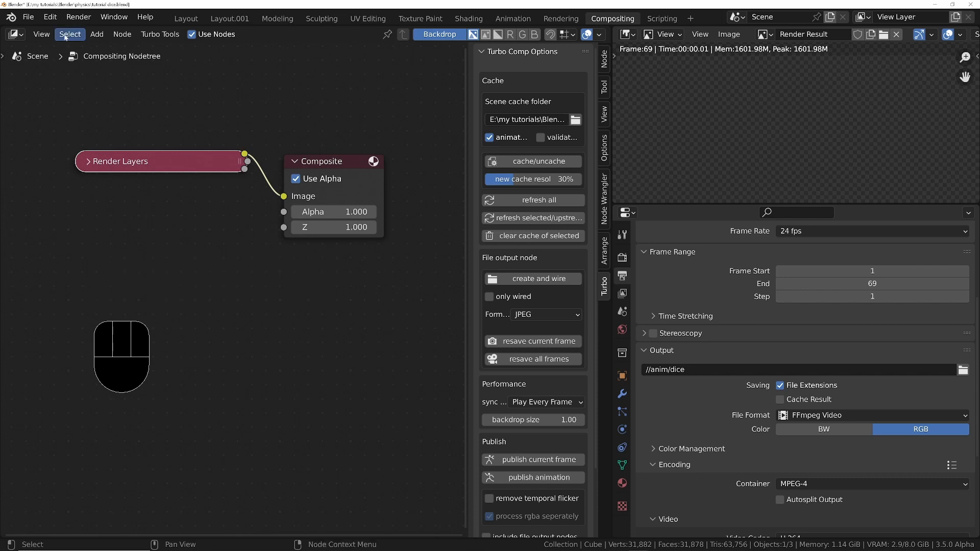
{"action": "left_click", "coordinate": [75, 18]}
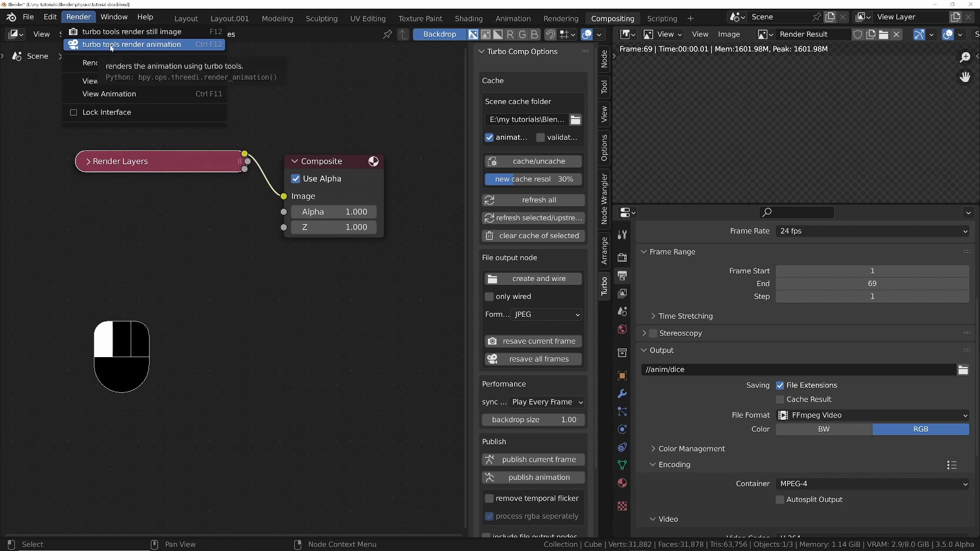
{"action": "left_click", "coordinate": [110, 45]}
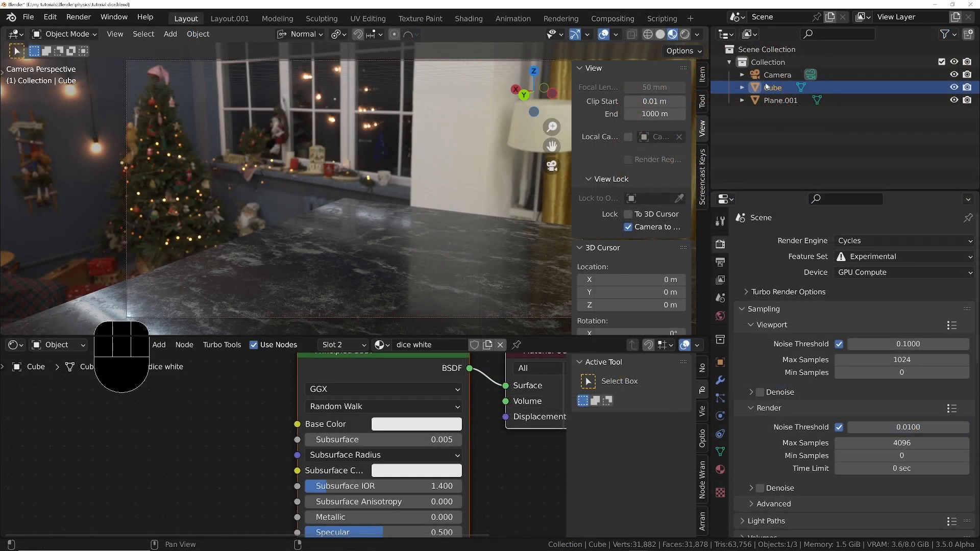
Replace the shader editor with the Graph Editor and insert a Location & Rotation keyframe on the camera at frame 1
{"action": "left_click", "coordinate": [15, 344]}
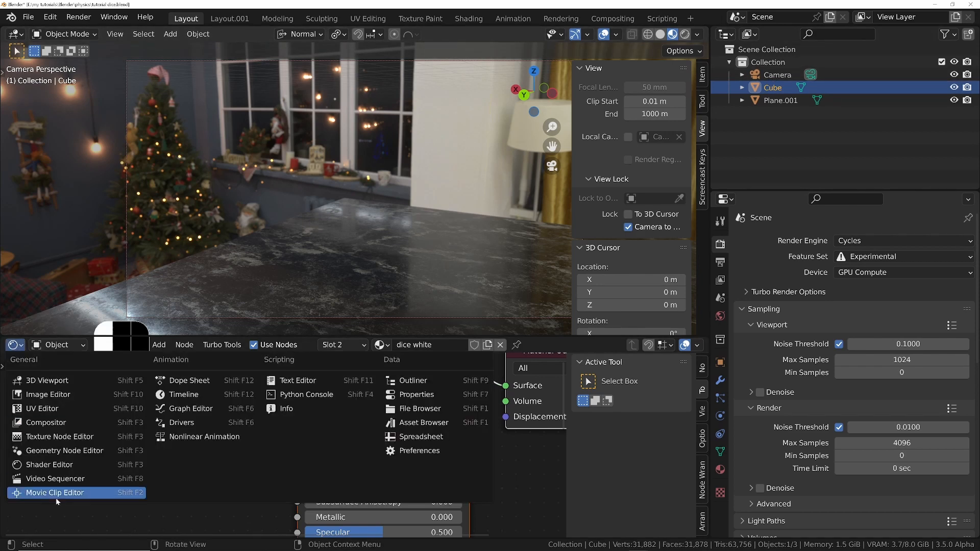
{"action": "left_click", "coordinate": [180, 409]}
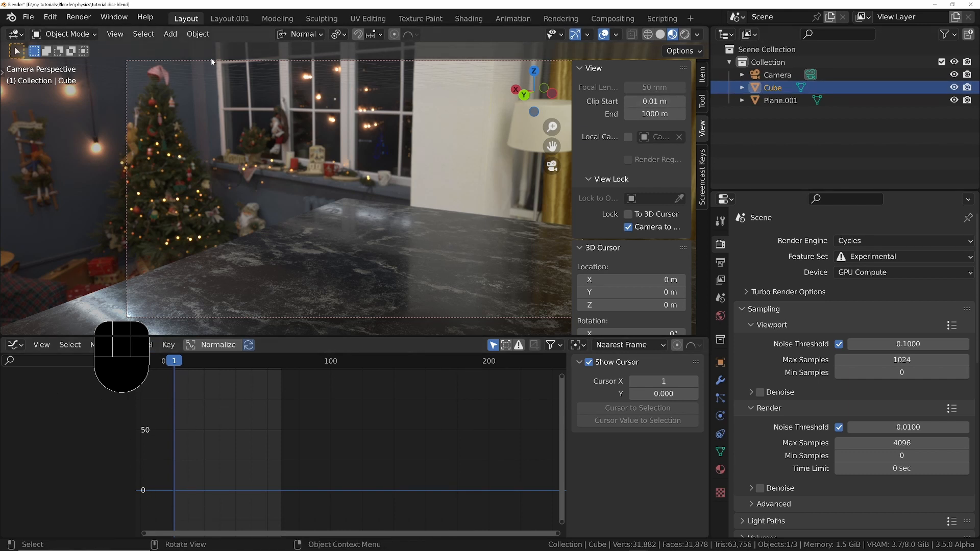
{"action": "left_click", "coordinate": [781, 75]}
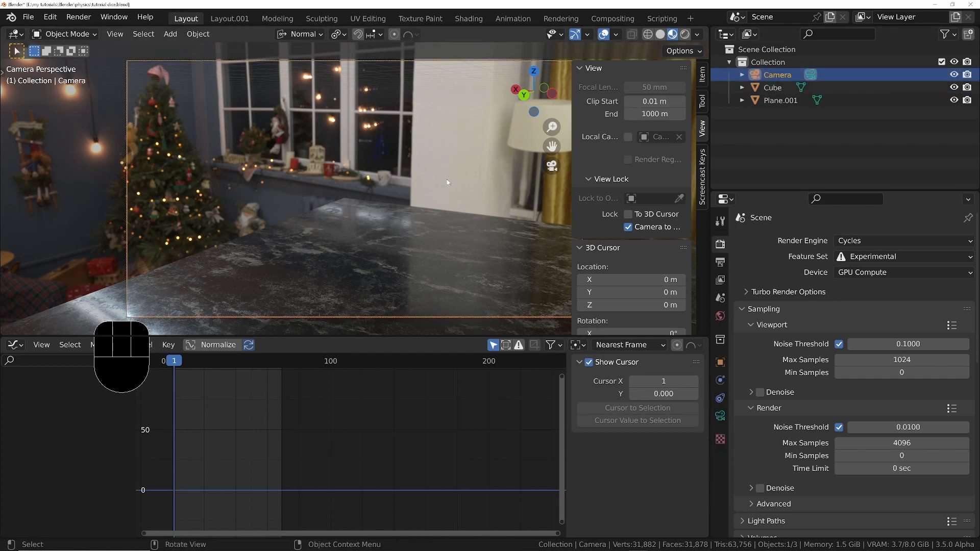
{"action": "key", "text": "i"}
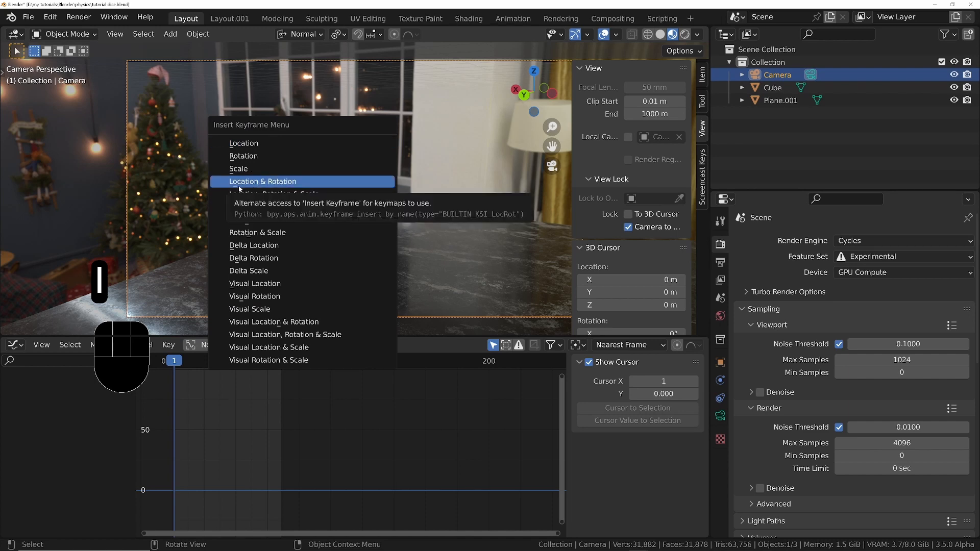
{"action": "left_click", "coordinate": [292, 180]}
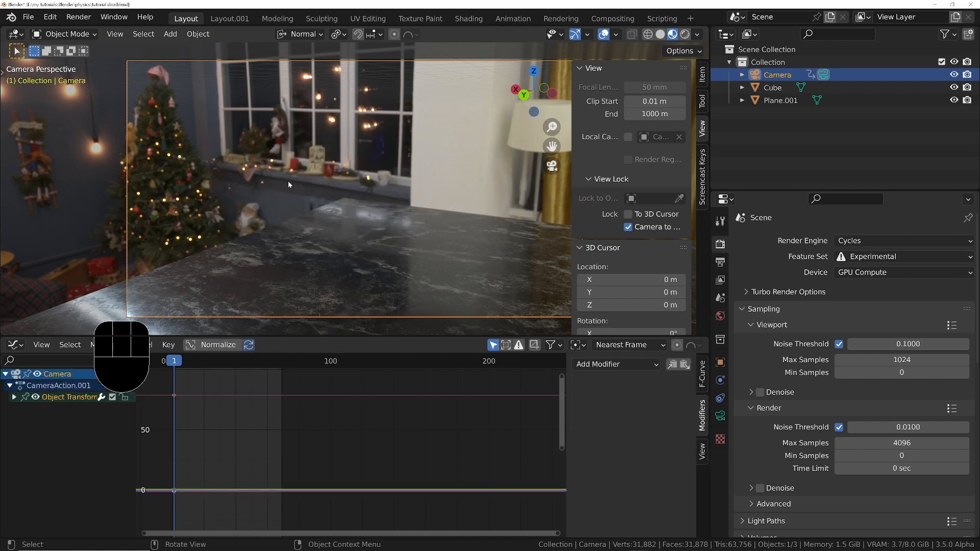
Hide the camera's X, Y and Z Location curves and add a Noise modifier to its X Euler Rotation curve
{"action": "left_click", "coordinate": [14, 397]}
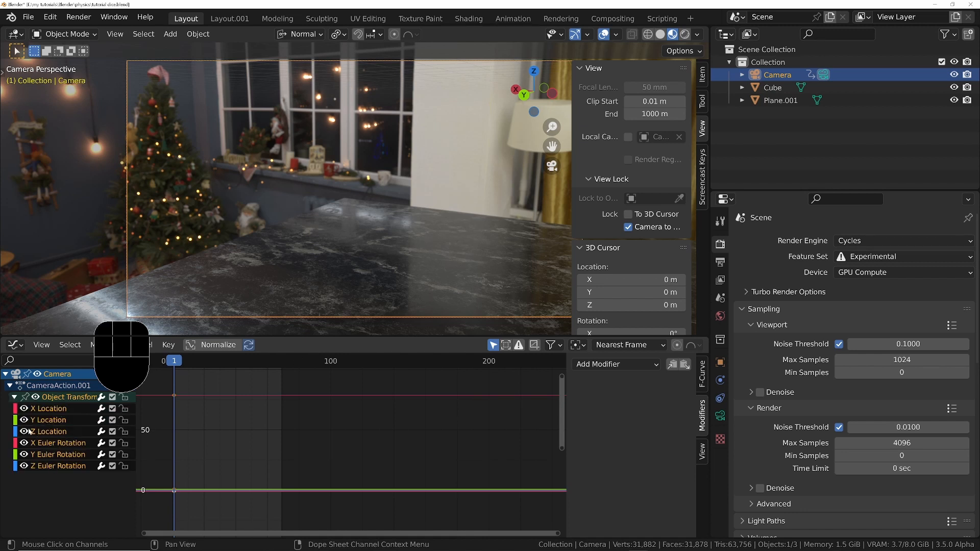
{"action": "left_click_drag", "start_coordinate": [24, 409], "coordinate": [26, 431]}
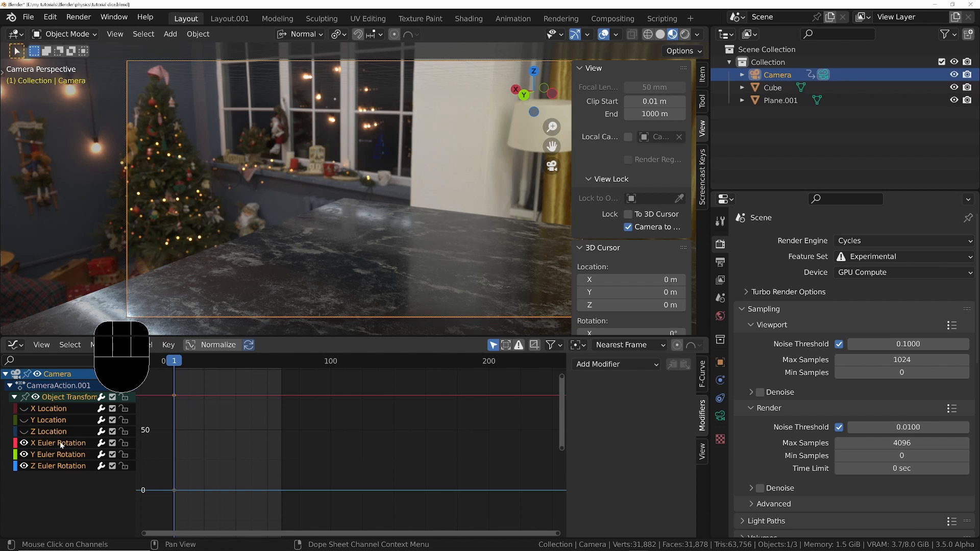
{"action": "left_click", "coordinate": [61, 444]}
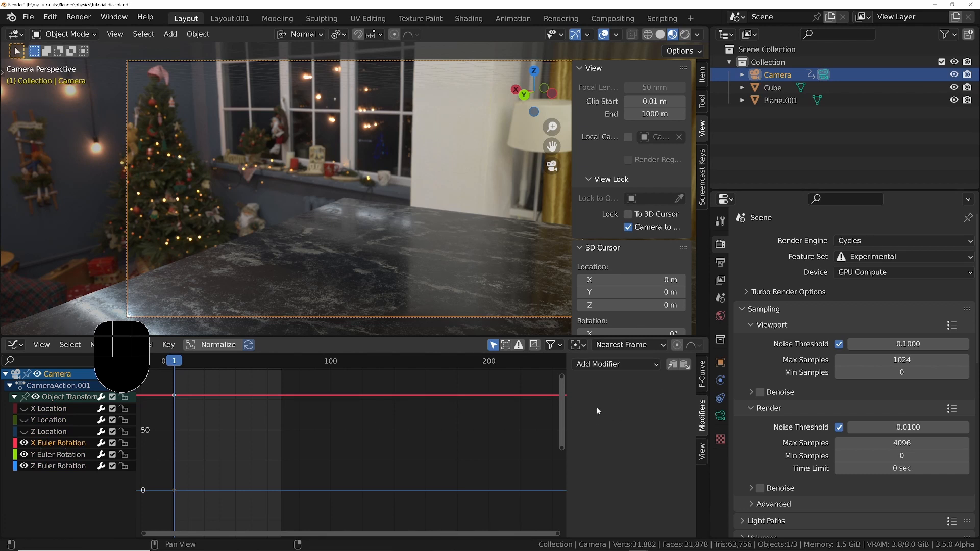
{"action": "key", "text": "n"}
{"action": "key", "text": "n"}
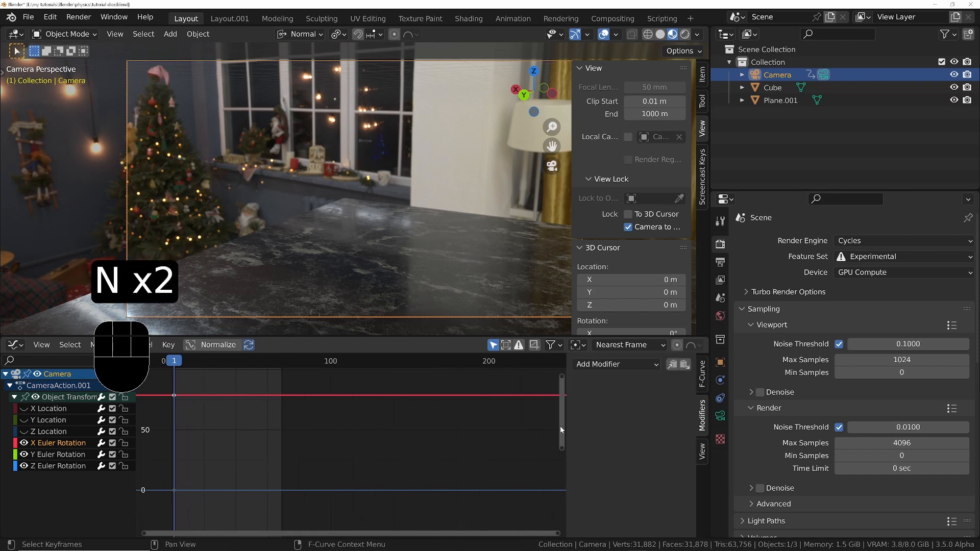
{"action": "left_click", "coordinate": [623, 366]}
{"action": "left_click", "coordinate": [612, 435]}
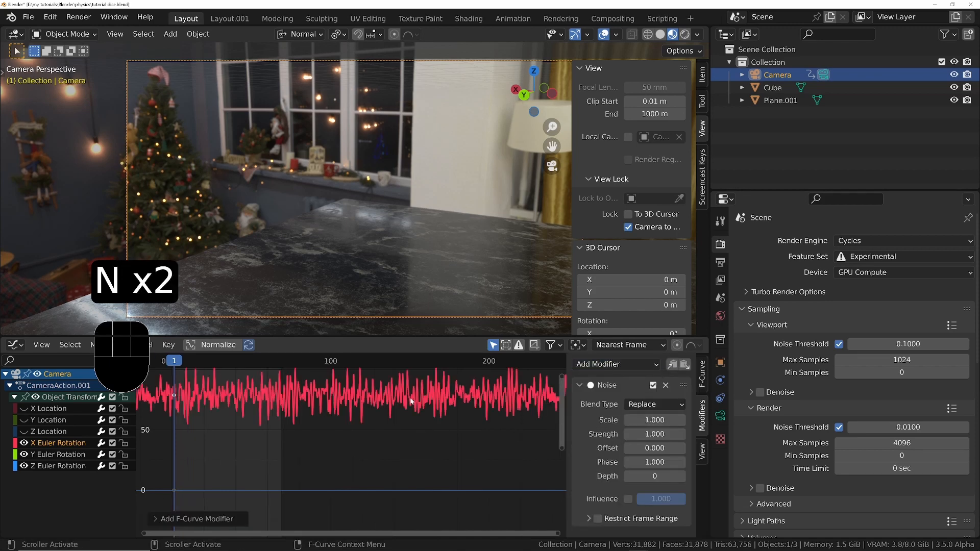
Play the animation and try Noise strengths of 0.01 and 0.2 on the camera's X Euler Rotation
{"action": "key", "text": "space"}
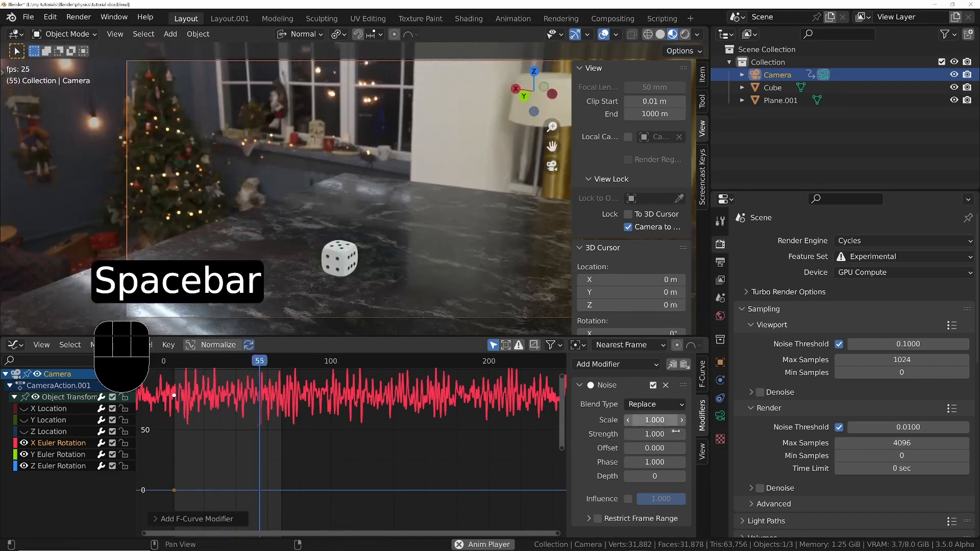
{"action": "left_click", "coordinate": [655, 434]}
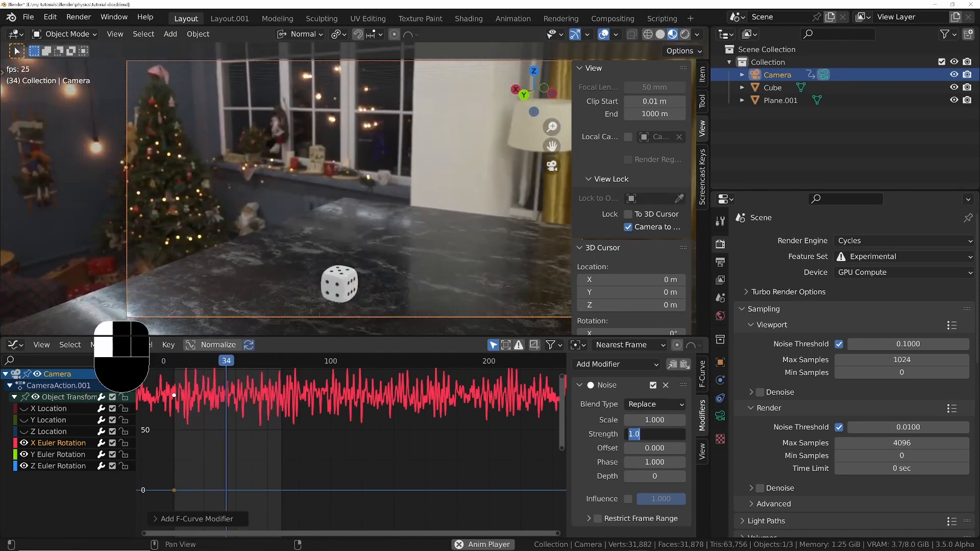
{"action": "type", "text": "0.01"}
{"action": "key", "text": "Return"}
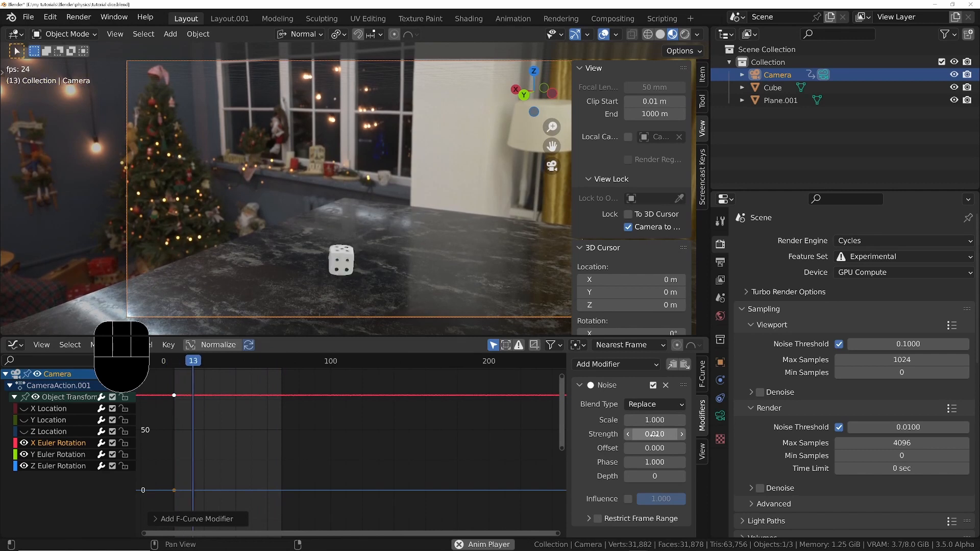
{"action": "key", "text": "KP_Enter"}
{"action": "type", "text": ".2"}
{"action": "key", "text": "KP_Enter"}
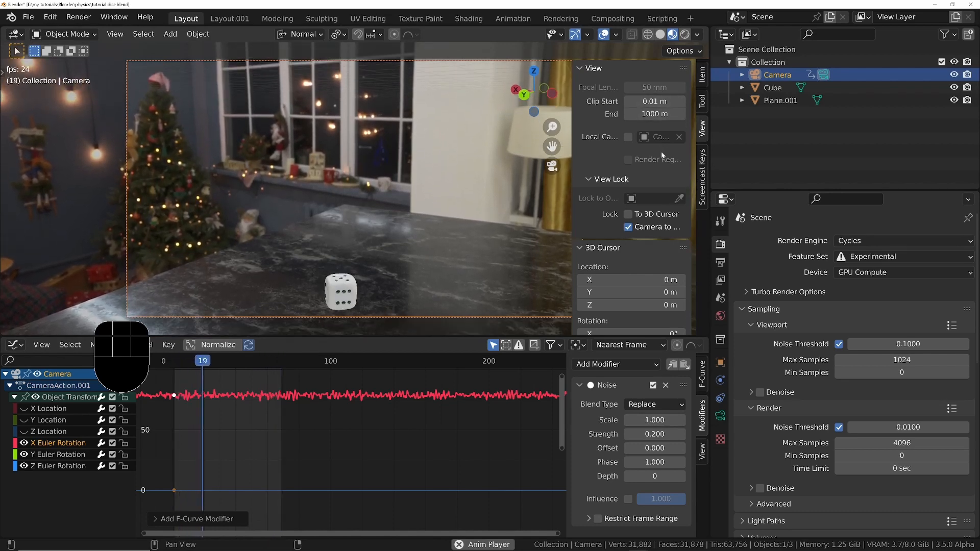
Turn off the Screencast Keys display and raise the X rotation Noise modifier's scale to 37.3
{"action": "scroll", "coordinate": [628, 107], "scroll_direction": "down", "scroll_amount": 1, "text": "ctrl"}
{"action": "left_click", "coordinate": [590, 69]}
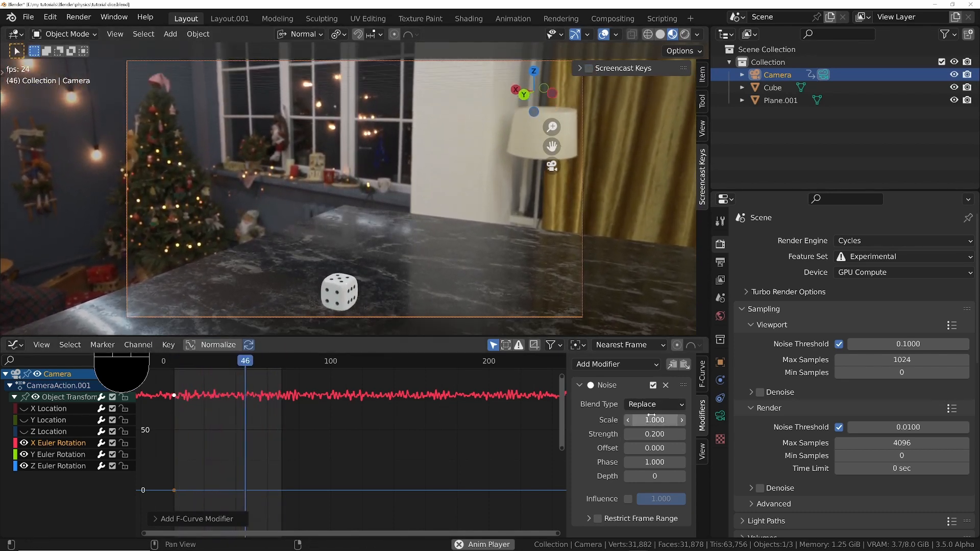
{"action": "left_click_drag", "start_coordinate": [655, 420], "coordinate": [838, 420]}
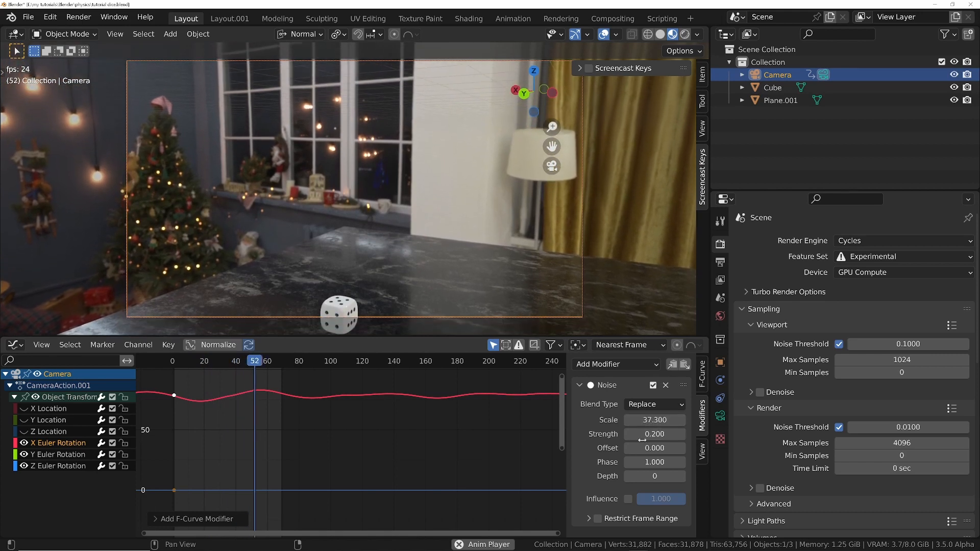
Try a strength of 0.1 on the camera's X Euler Rotation Noise modifier and settle on 0.02
{"action": "left_click", "coordinate": [651, 433]}
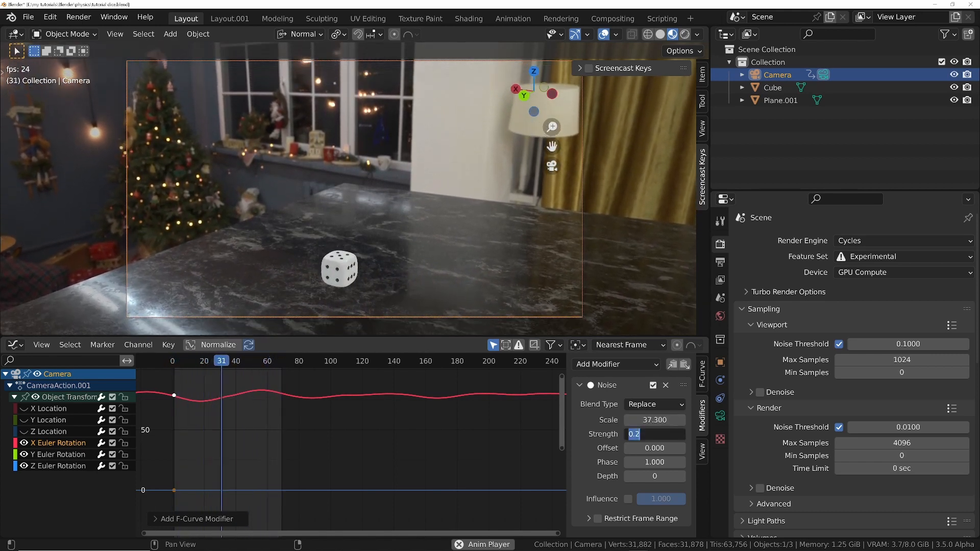
{"action": "type", "text": ".1"}
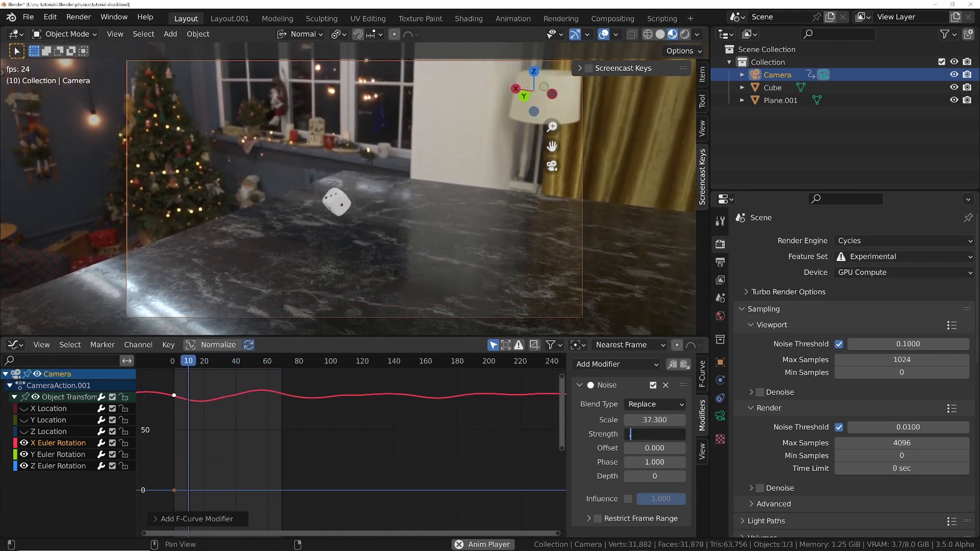
{"action": "key", "text": "Return"}
{"action": "left_click", "coordinate": [651, 433]}
{"action": "type", "text": ".01"}
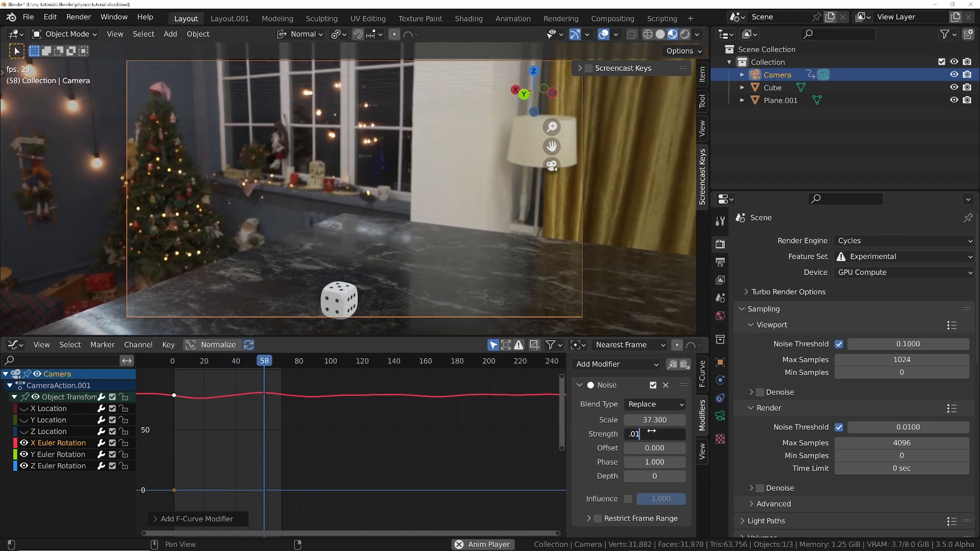
{"action": "key", "text": "Return"}
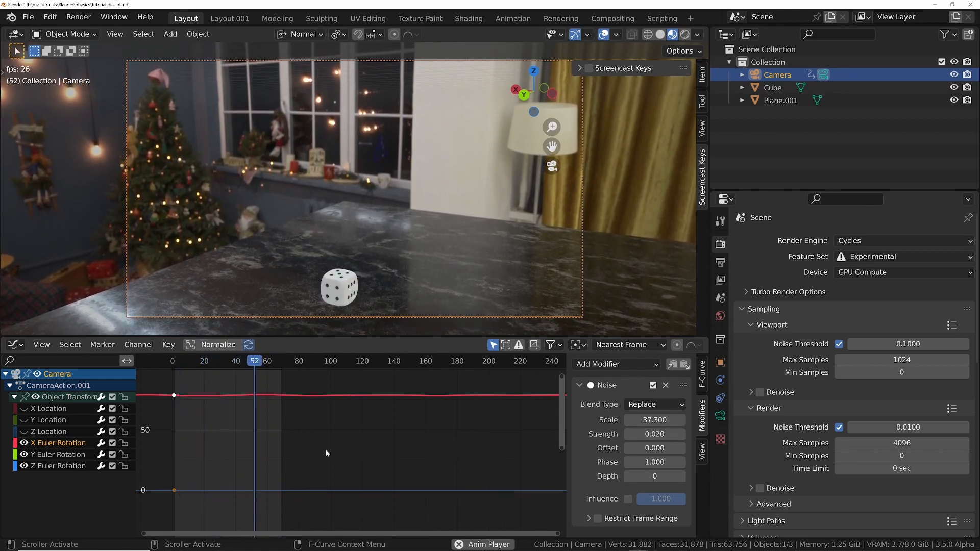
Paste the copied Noise modifier onto the Y Euler Rotation curve, with its strength at 0.01 and offset at 8.5
{"action": "left_click", "coordinate": [58, 454]}
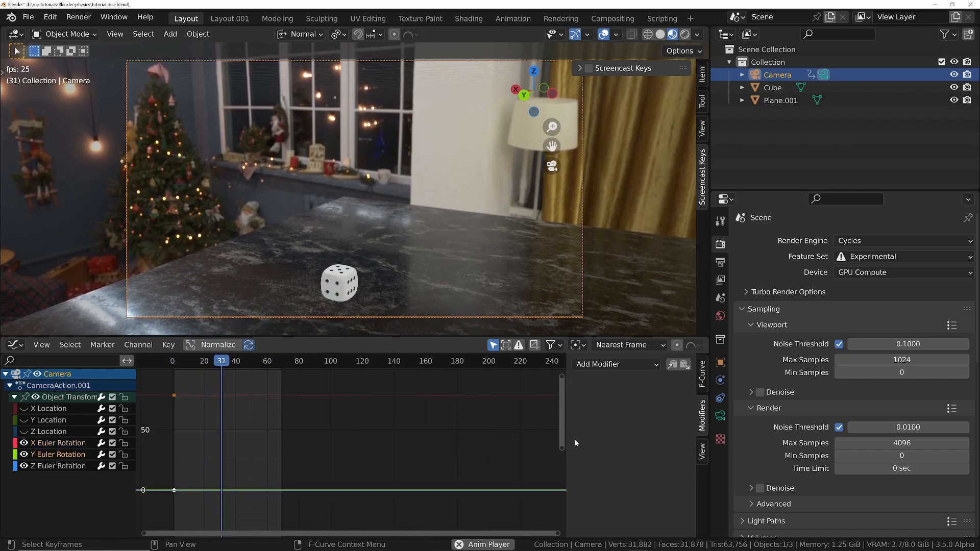
{"action": "left_click", "coordinate": [685, 365]}
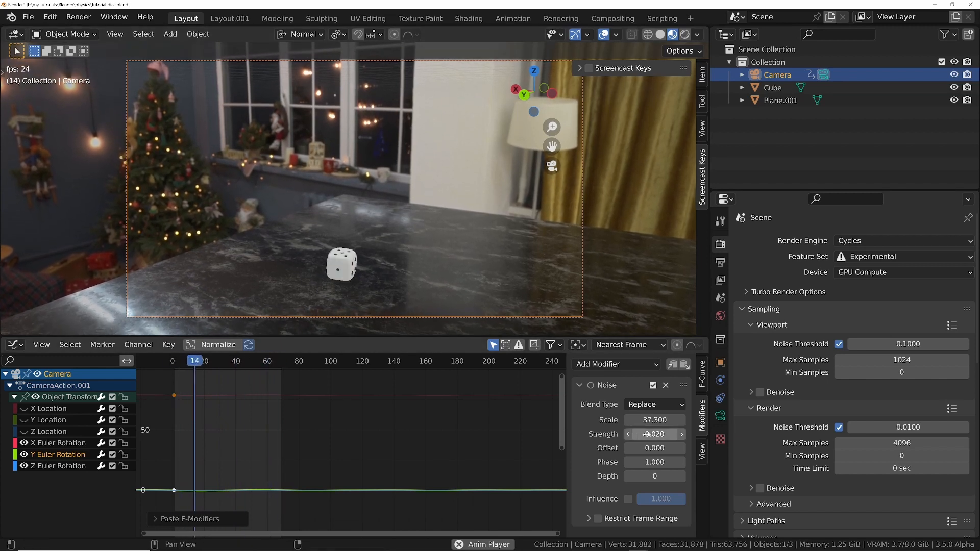
{"action": "left_click", "coordinate": [628, 434]}
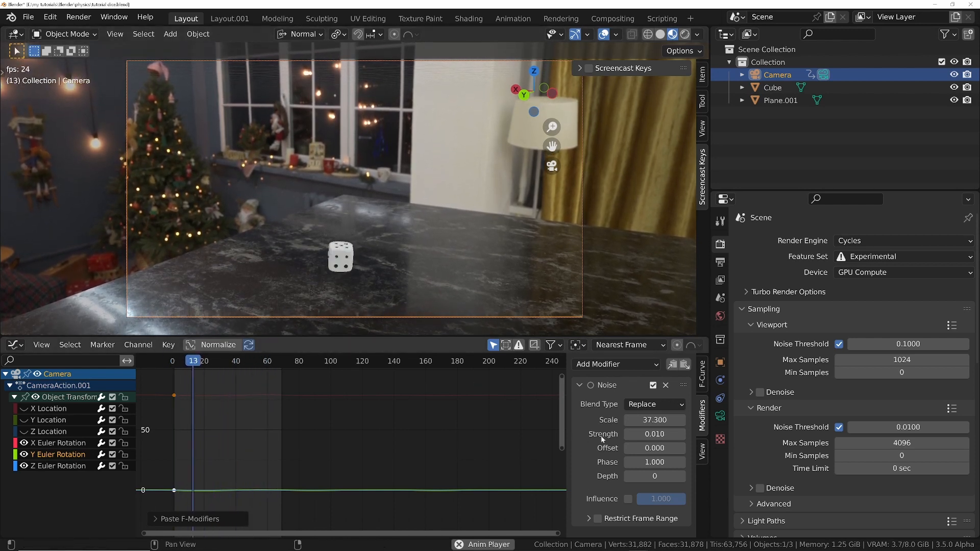
{"action": "left_click_drag", "start_coordinate": [638, 450], "coordinate": [669, 450]}
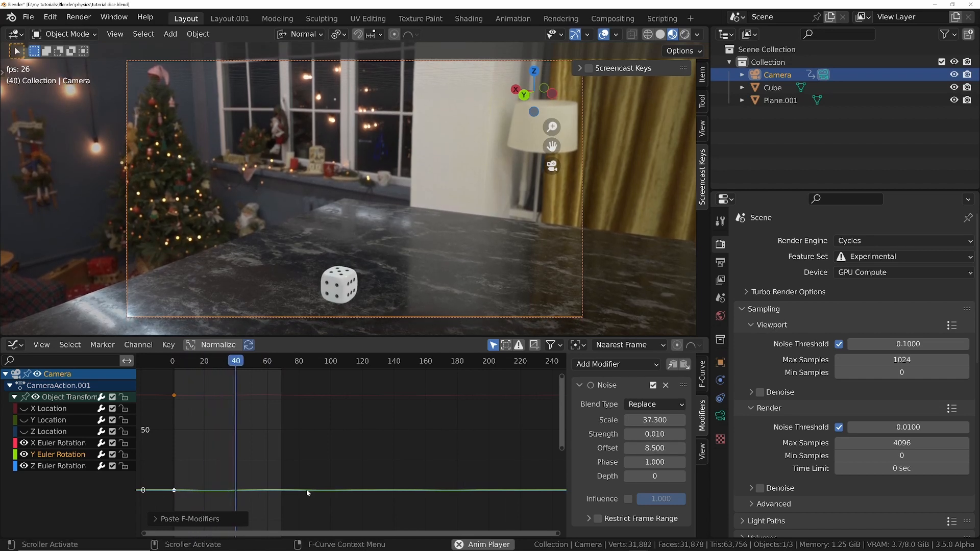
Paste the Noise modifier onto the Z Euler Rotation curve, set its offset to 16.8 and lower its scale
{"action": "left_click", "coordinate": [56, 467]}
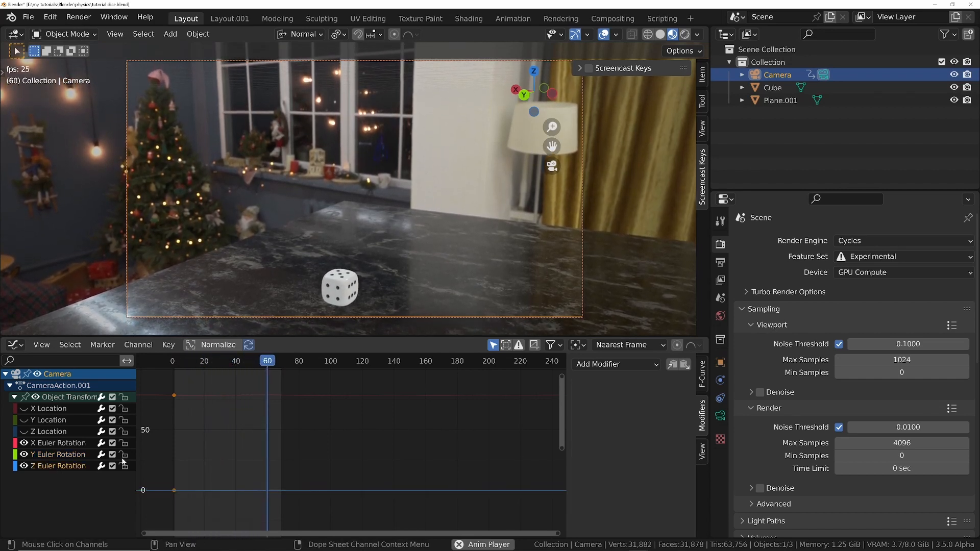
{"action": "left_click", "coordinate": [687, 366]}
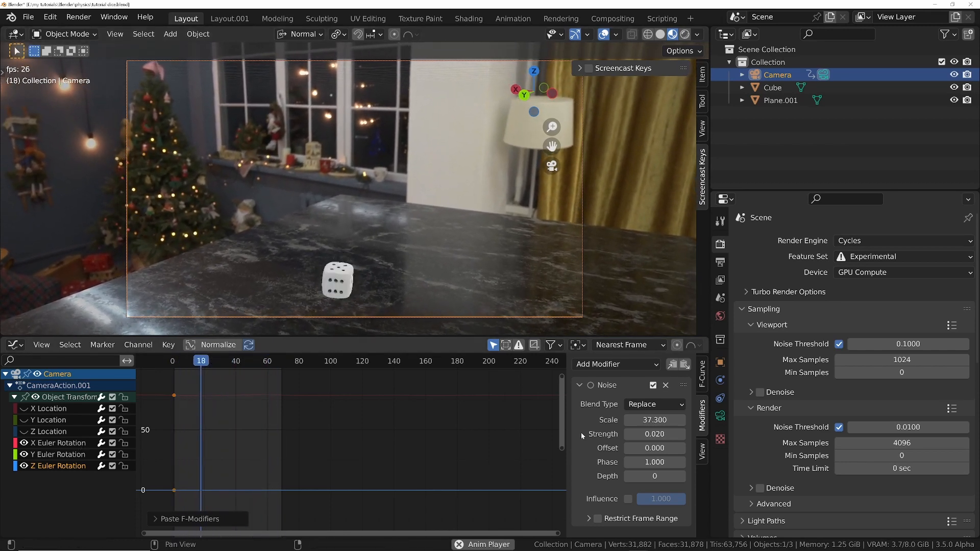
{"action": "left_click_drag", "start_coordinate": [654, 448], "coordinate": [741, 448]}
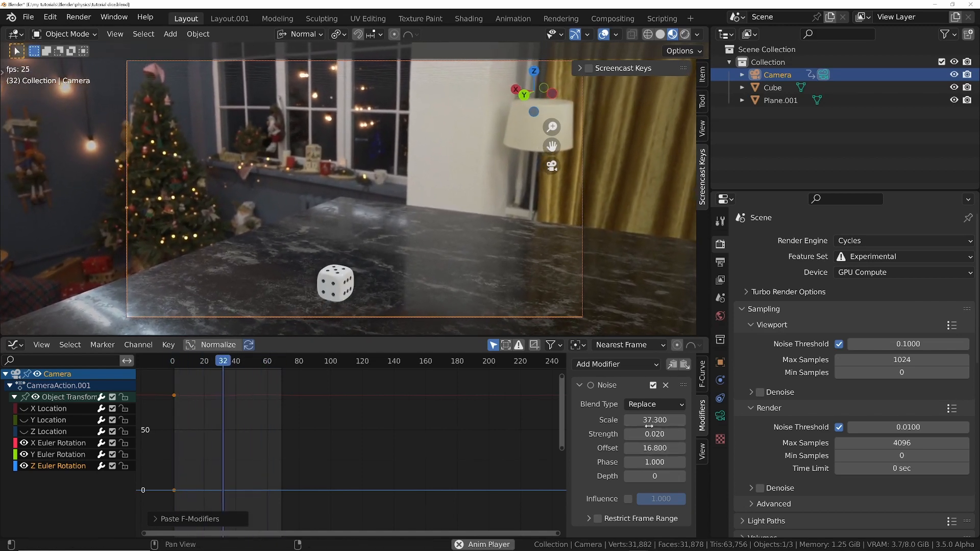
{"action": "left_click_drag", "start_coordinate": [651, 421], "coordinate": [566, 421]}
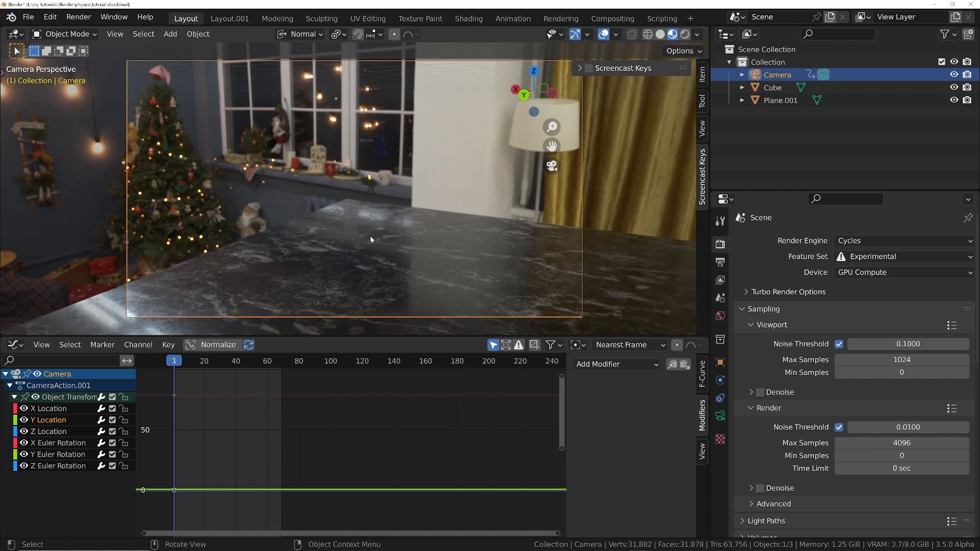
Insert a Location keyframe on the camera at frame 1 and play the animation to check the shake
{"action": "key", "text": "i"}
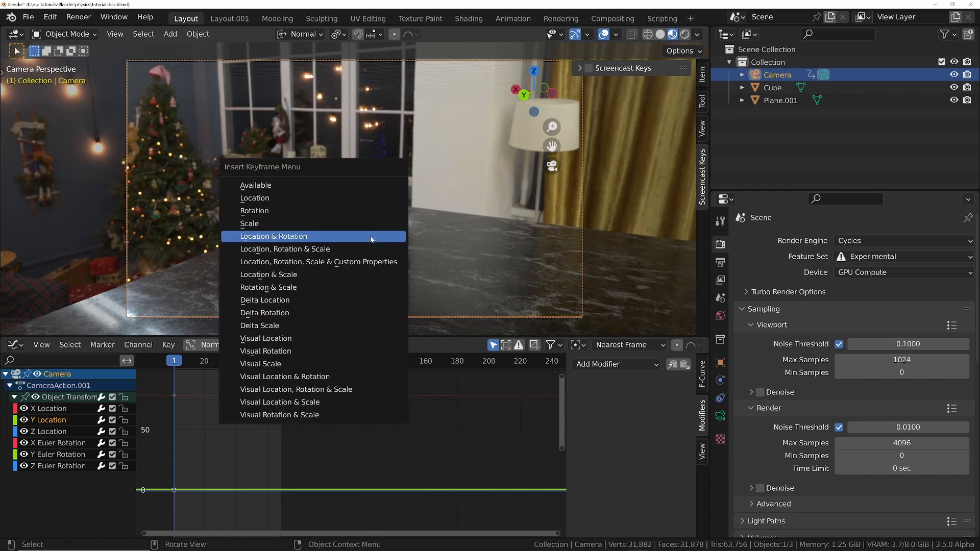
{"action": "left_click", "coordinate": [251, 202]}
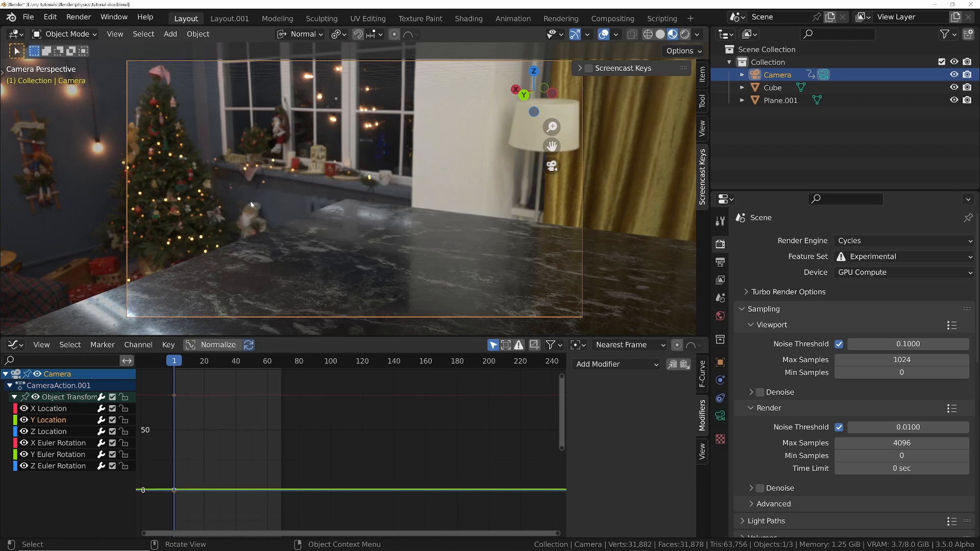
{"action": "key", "text": "space"}
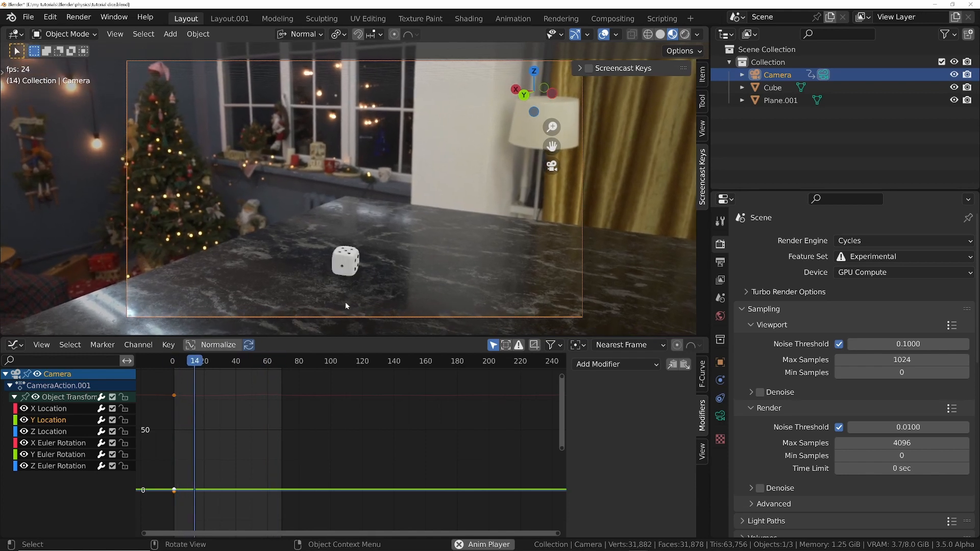
{"action": "key", "text": "space"}
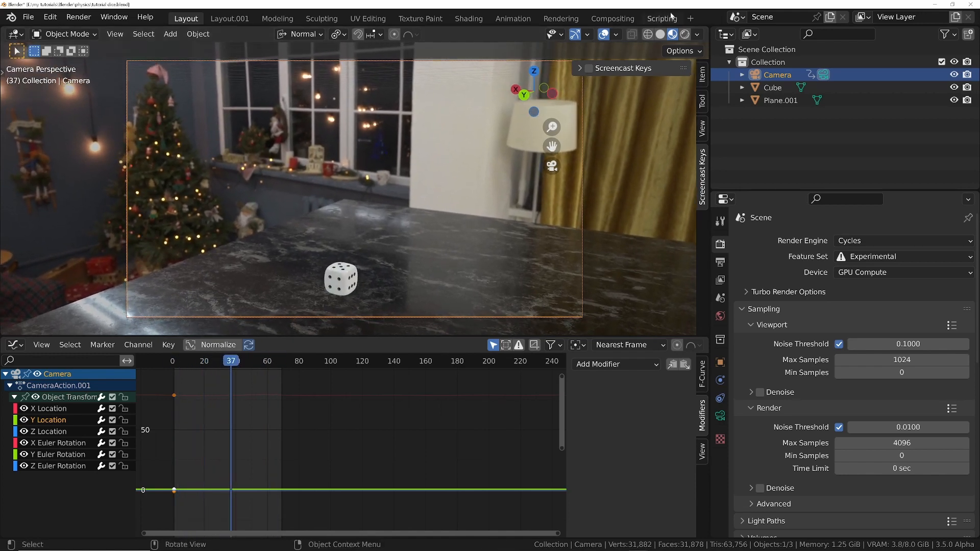
Render the full animation from the Compositing workspace and move the resulting cache node slightly further below Render Layers
{"action": "left_click", "coordinate": [617, 19]}
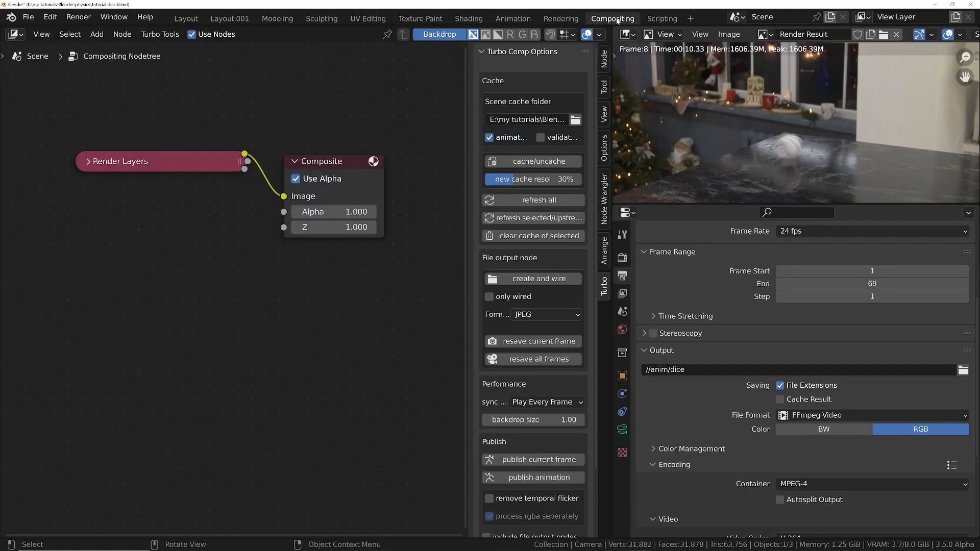
{"action": "left_click", "coordinate": [78, 17]}
{"action": "left_click", "coordinate": [93, 46]}
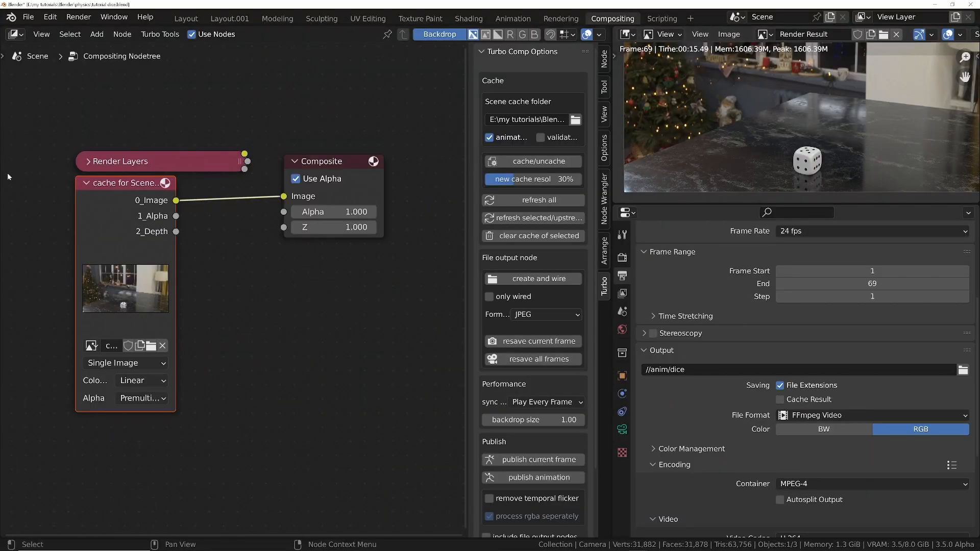
{"action": "mouse_move", "coordinate": [107, 194]}
{"action": "left_mouse_down"}
{"action": "mouse_move", "coordinate": [146, 259]}
{"action": "mouse_move", "coordinate": [105, 211]}
{"action": "left_mouse_up"}
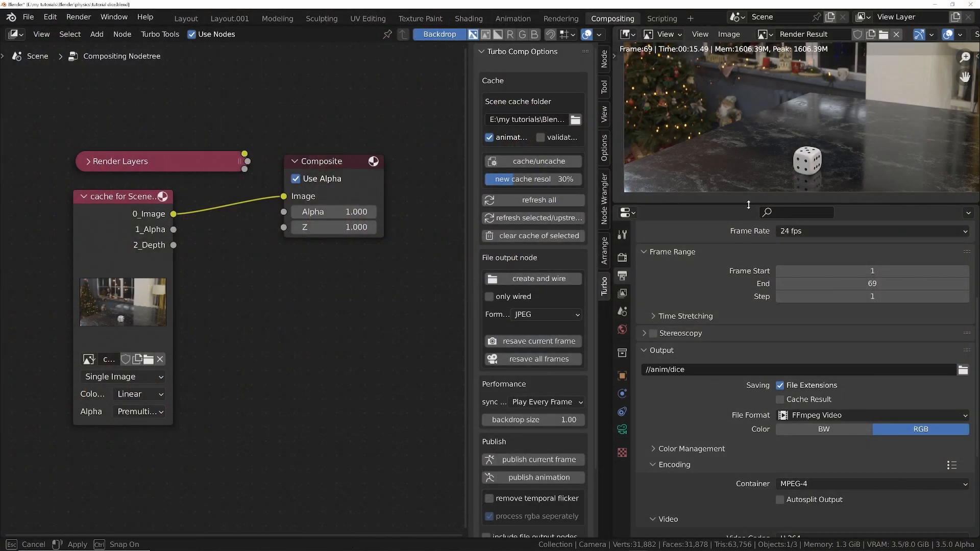
Resize the editors, change the output path to //anim/dice enhanced and fit the whole rendered frame in the image editor
{"action": "left_click_drag", "start_coordinate": [746, 203], "coordinate": [746, 416]}
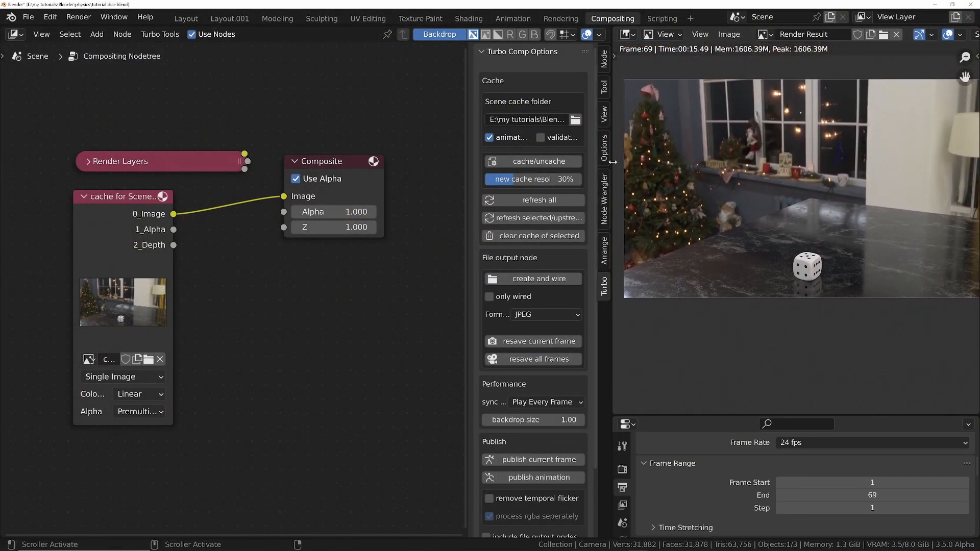
{"action": "left_click_drag", "start_coordinate": [612, 162], "coordinate": [614, 182]}
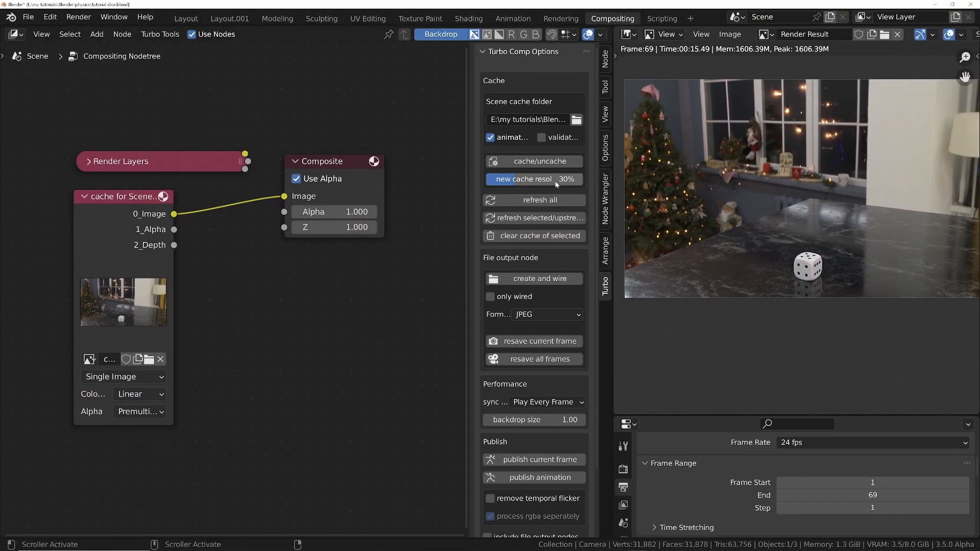
{"action": "scroll", "coordinate": [522, 390], "scroll_direction": "down", "scroll_amount": 4}
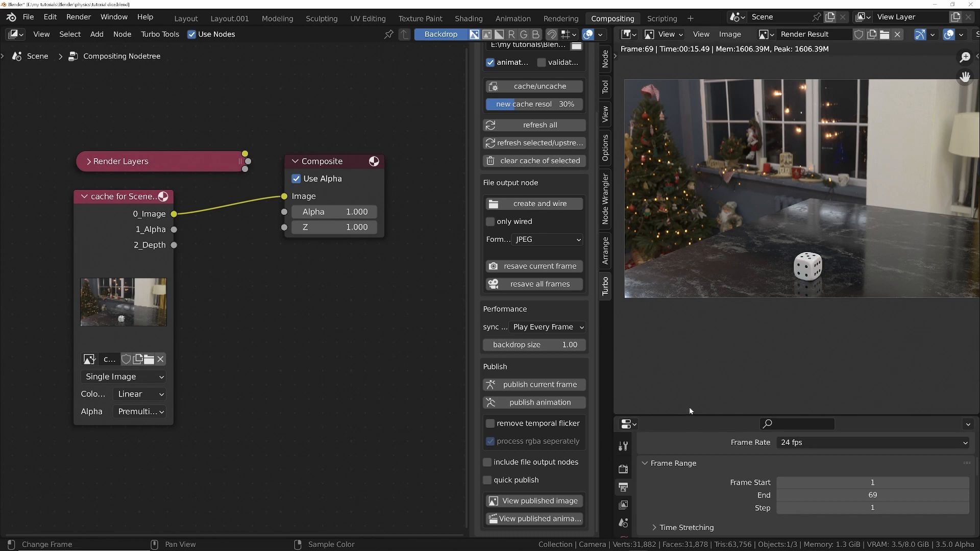
{"action": "left_click_drag", "start_coordinate": [690, 416], "coordinate": [690, 298]}
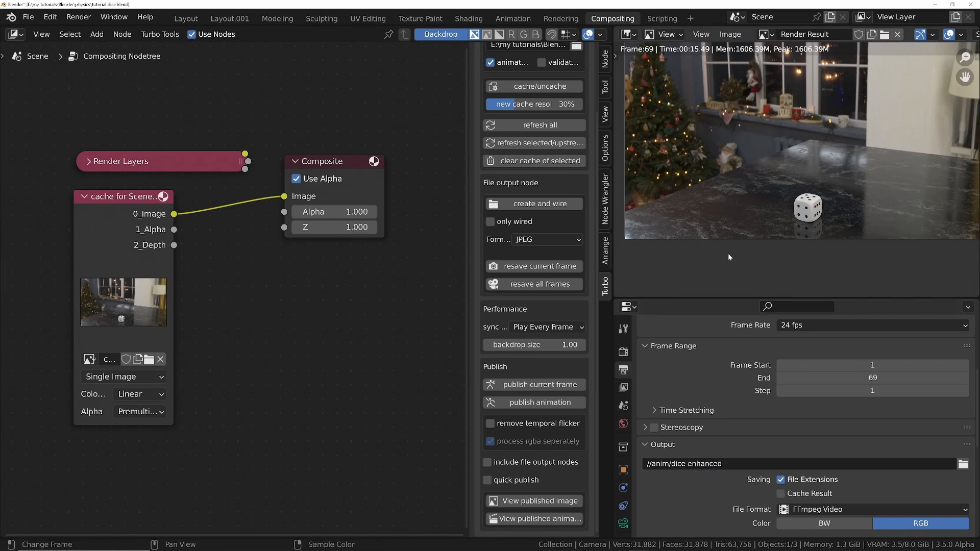
{"action": "middle_click_drag", "start_coordinate": [783, 141], "coordinate": [767, 172]}
{"action": "scroll", "coordinate": [777, 166], "scroll_direction": "down", "scroll_amount": 2}
{"action": "scroll", "coordinate": [777, 167], "scroll_direction": "up", "scroll_amount": 1}
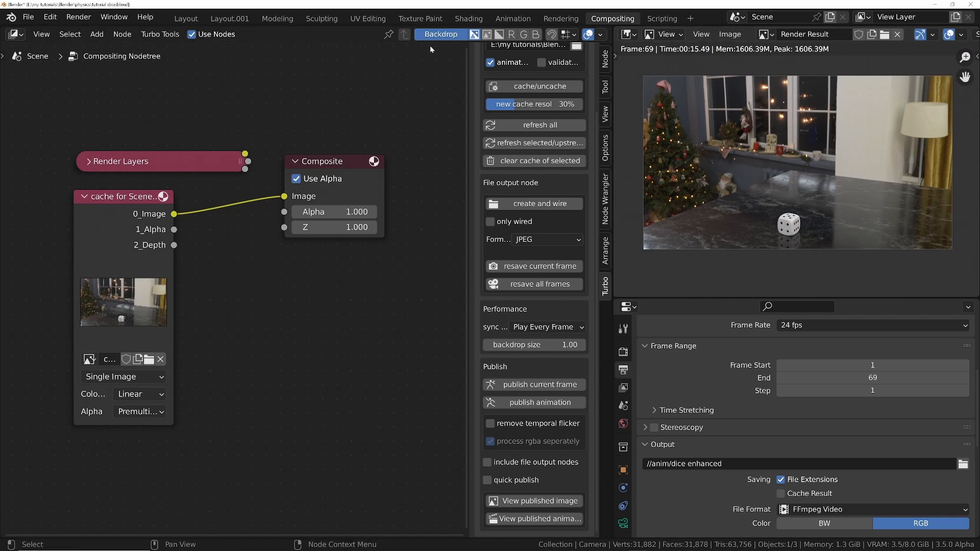
Connect a Viewer node to the cache node's image and reduce the backdrop size to 0.87
{"action": "left_click", "coordinate": [112, 225], "text": "ctrl+shift"}
{"action": "middle_click_drag", "start_coordinate": [305, 467], "coordinate": [306, 512]}
{"action": "middle_click_drag", "start_coordinate": [331, 421], "coordinate": [365, 308], "text": "alt"}
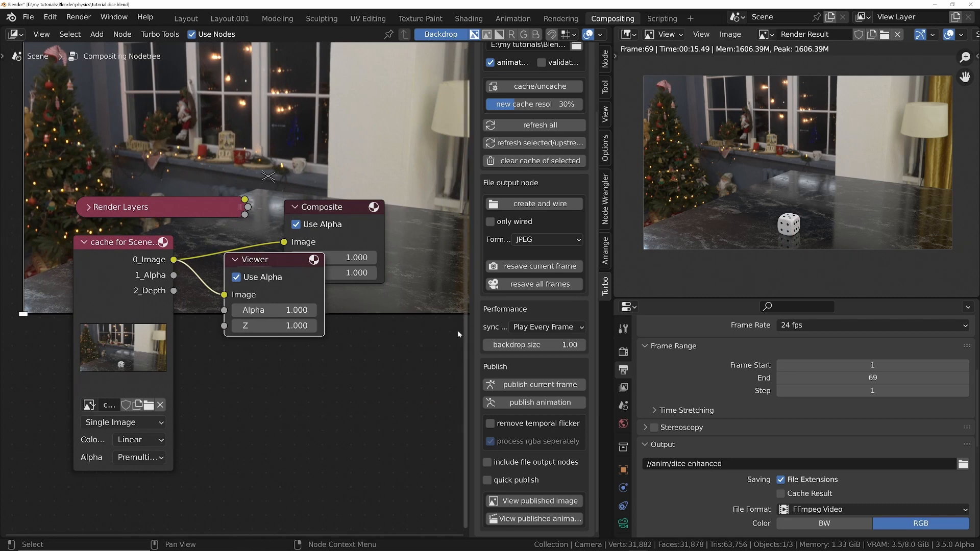
{"action": "left_click_drag", "start_coordinate": [533, 345], "coordinate": [510, 345]}
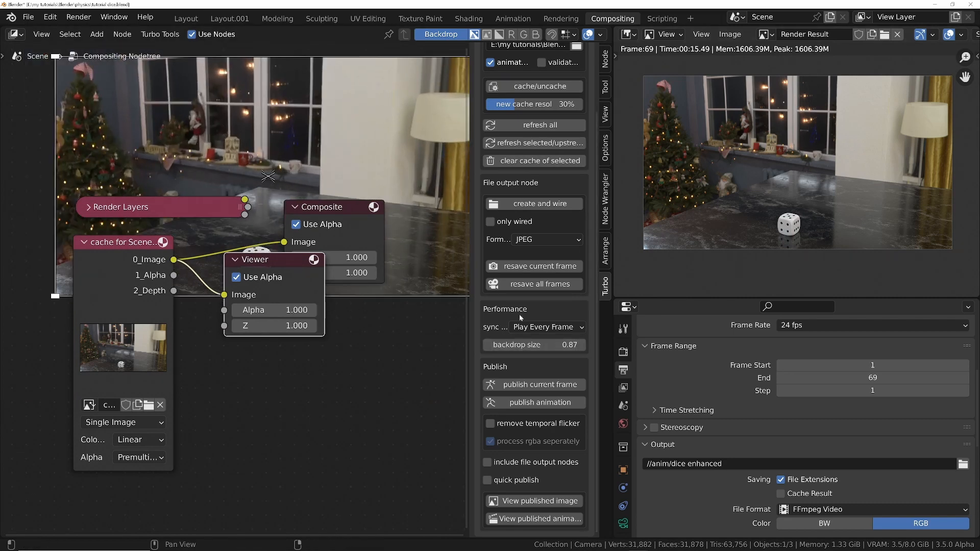
Hide the node editor's sidebar and space the cache node well apart from the Composite and Viewer nodes, below the backdrop
{"action": "key", "text": "n"}
{"action": "middle_click_drag", "start_coordinate": [402, 362], "coordinate": [405, 474]}
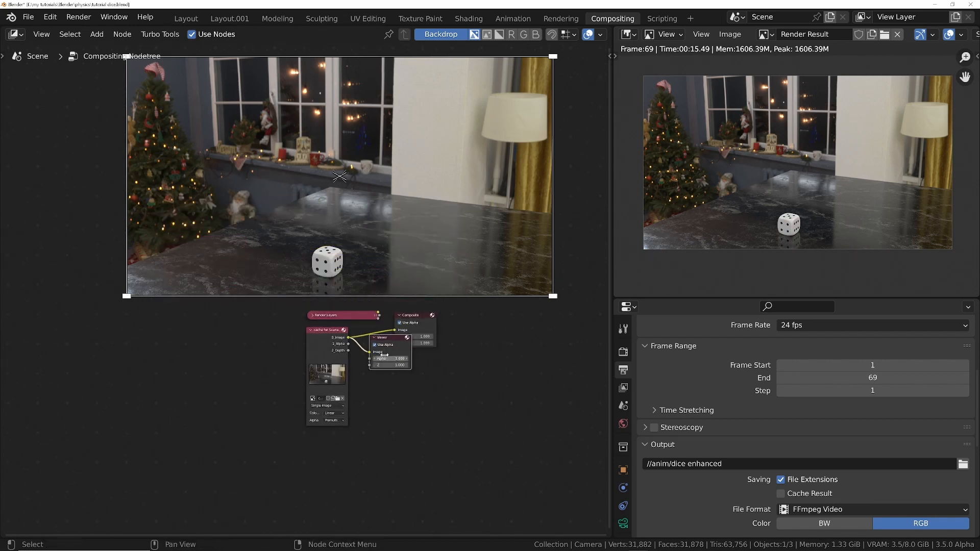
{"action": "left_click_drag", "start_coordinate": [390, 342], "coordinate": [461, 381]}
{"action": "key", "text": "g"}
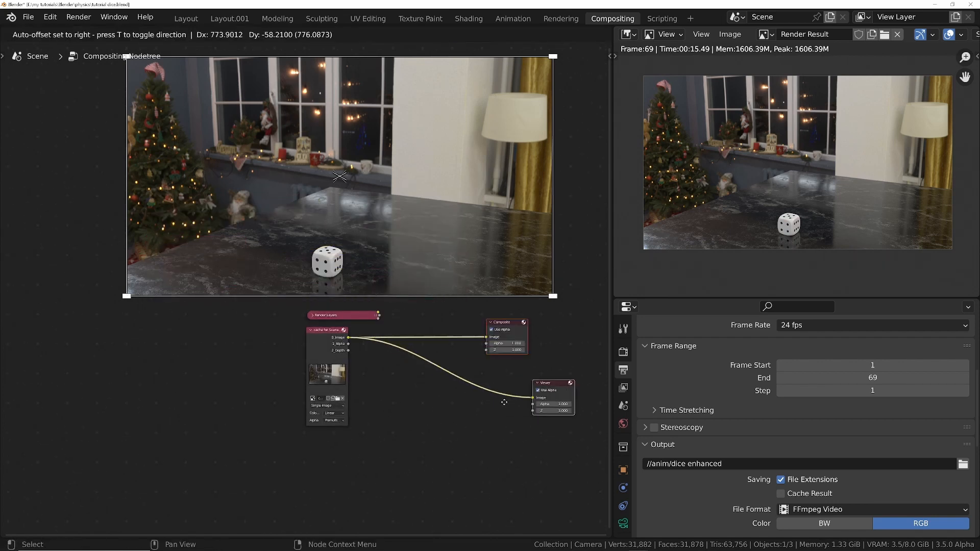
{"action": "left_click", "coordinate": [551, 403]}
{"action": "left_click_drag", "start_coordinate": [341, 359], "coordinate": [229, 382]}
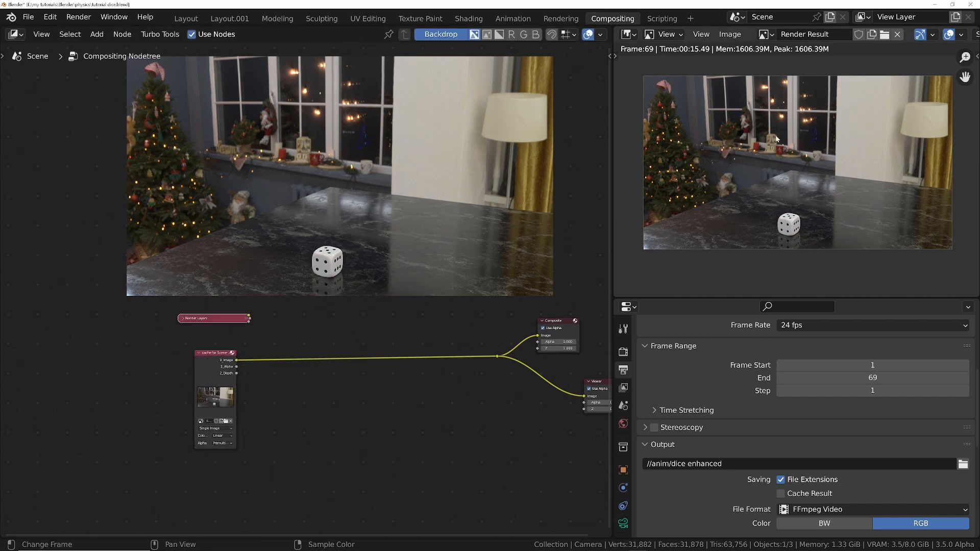
Show the image editor's scopes, set the waveform mode to Parade and enlarge the waveform display
{"action": "key", "text": "n"}
{"action": "left_click", "coordinate": [973, 148]}
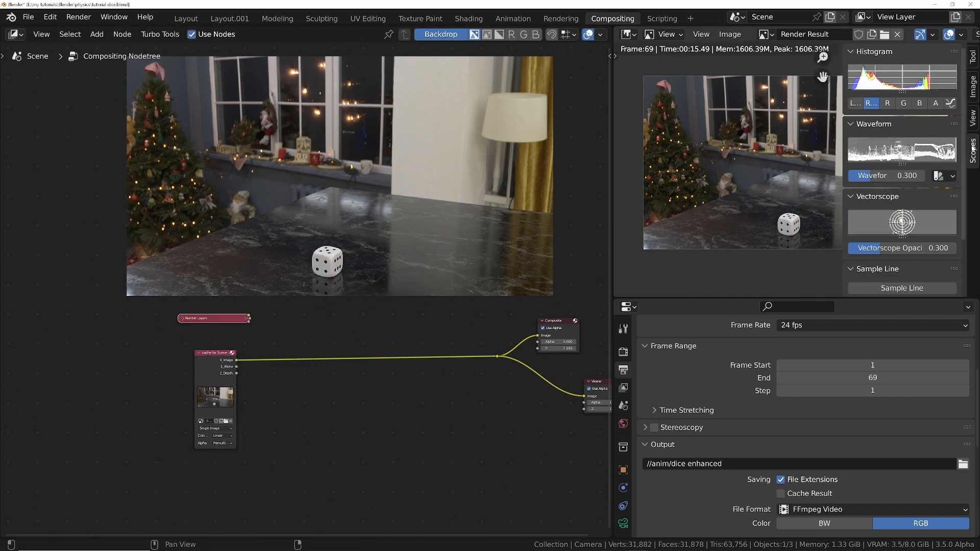
{"action": "left_click", "coordinate": [951, 177]}
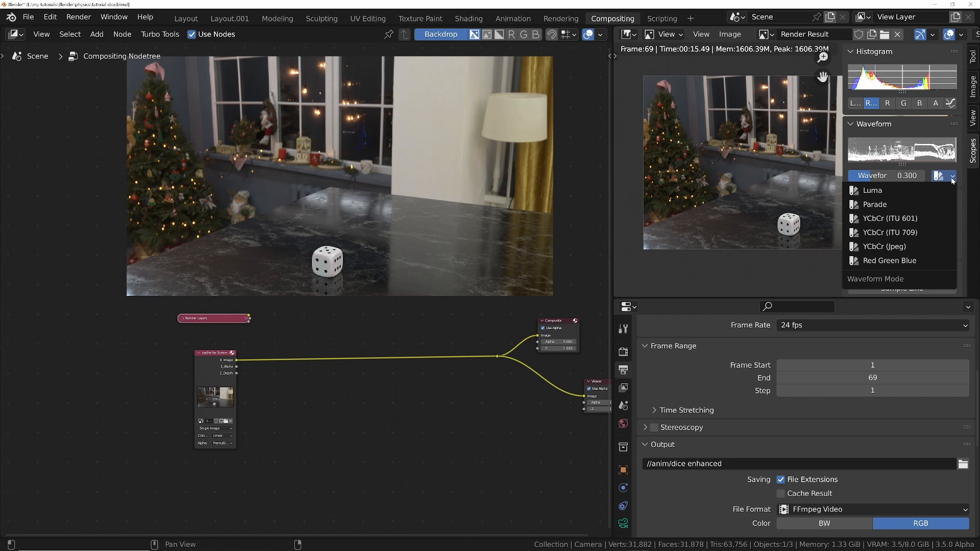
{"action": "left_click", "coordinate": [889, 214]}
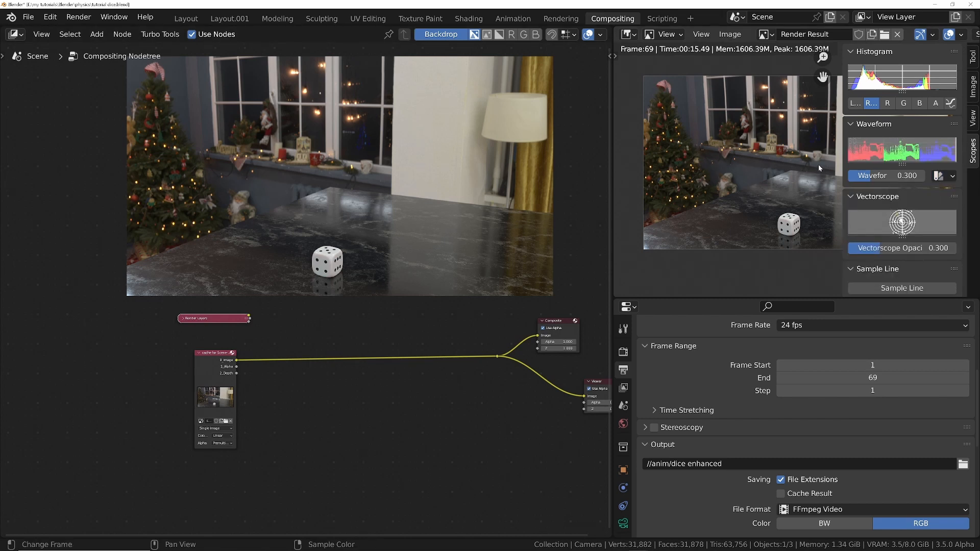
{"action": "left_click_drag", "start_coordinate": [900, 164], "coordinate": [904, 288]}
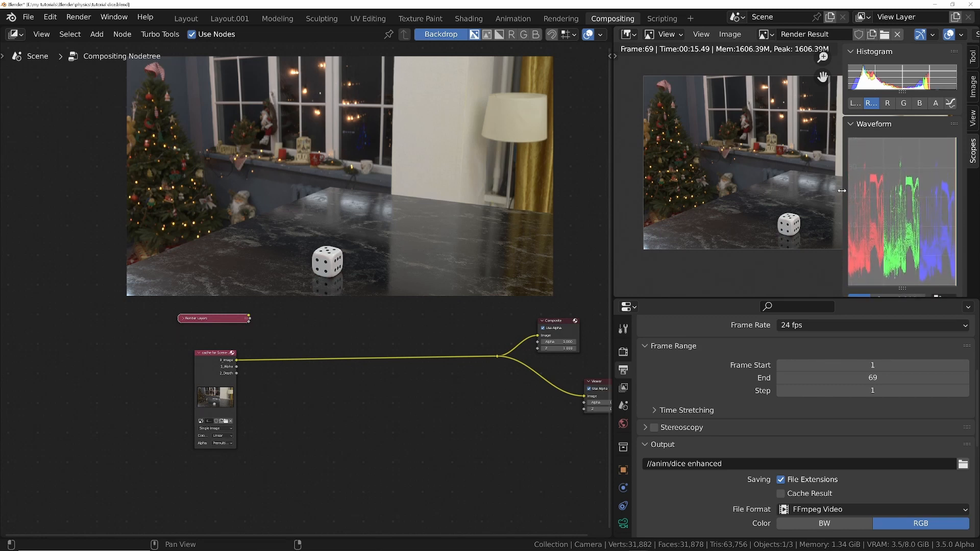
{"action": "left_click_drag", "start_coordinate": [845, 190], "coordinate": [716, 216]}
{"action": "scroll", "coordinate": [814, 234], "scroll_direction": "down", "scroll_amount": 2}
{"action": "middle_click_drag", "start_coordinate": [813, 235], "coordinate": [841, 120], "text": "ctrl"}
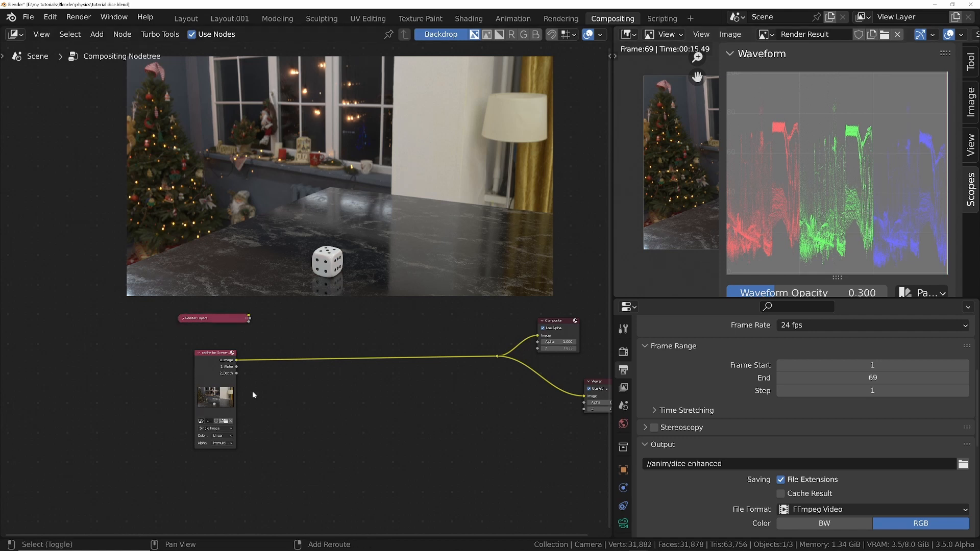
Insert an RGB Curves node after the cache node and pull its combined curve's white point in to about 0.7
{"action": "key", "text": "shift+a"}
{"action": "key", "text": "s"}
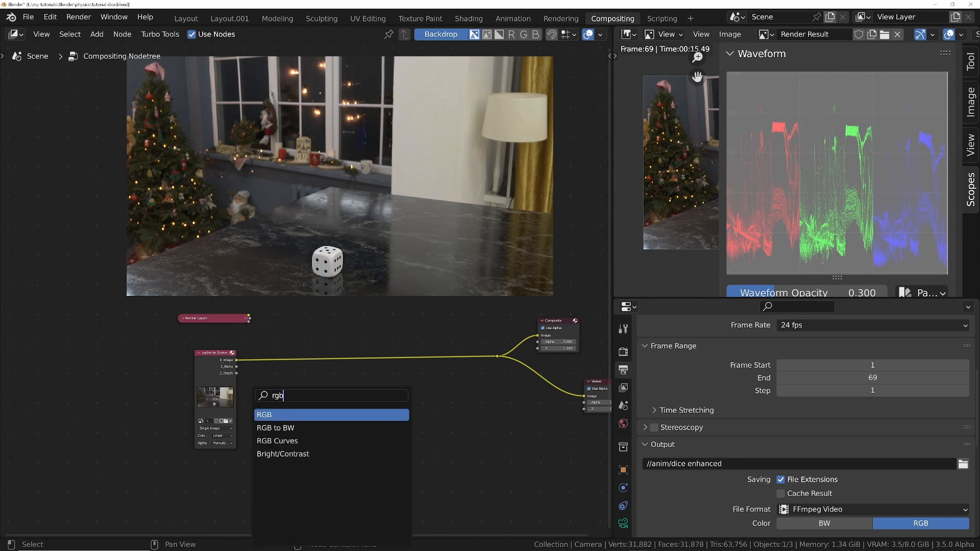
{"action": "key", "text": "Down"}
{"action": "key", "text": "Down"}
{"action": "key", "text": "Return"}
{"action": "left_click", "coordinate": [253, 357]}
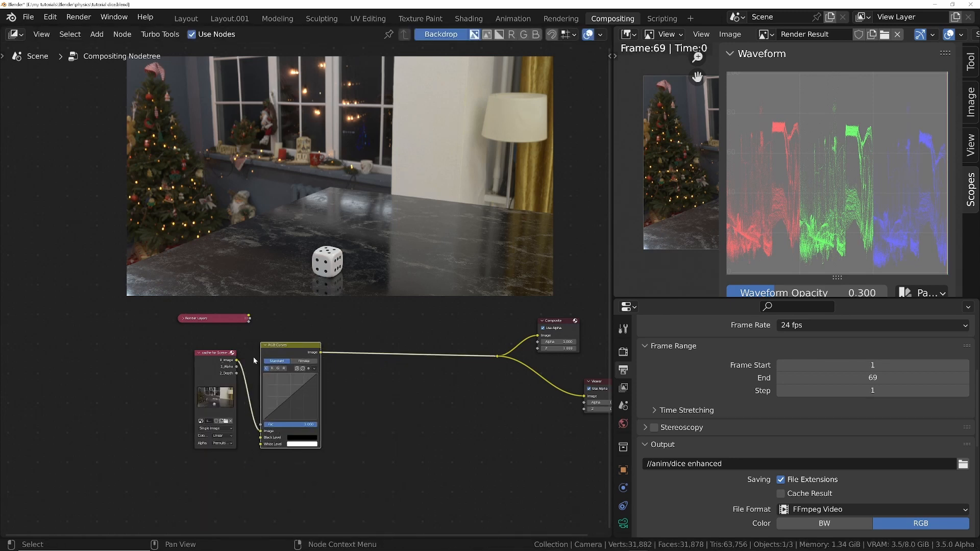
{"action": "scroll", "coordinate": [297, 403], "scroll_direction": "up", "scroll_amount": 2}
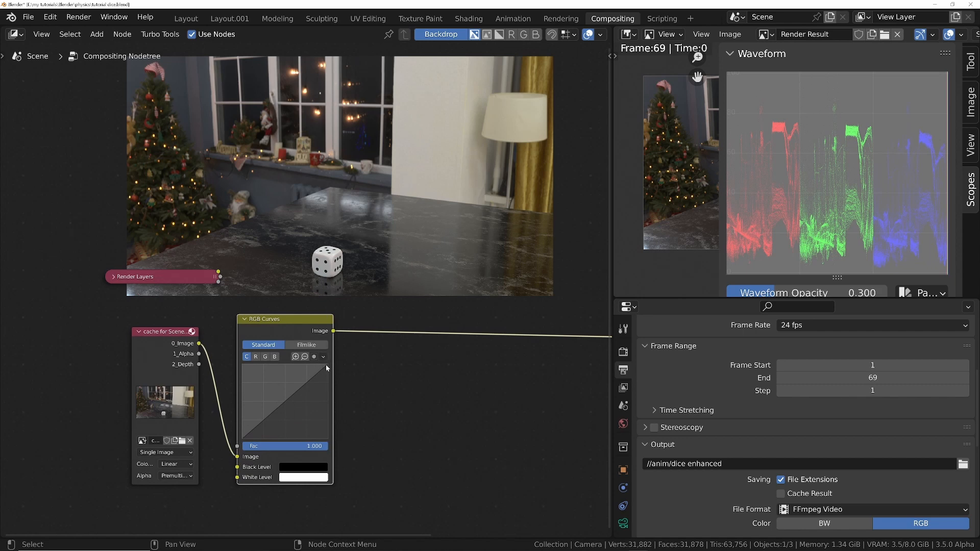
{"action": "left_click_drag", "start_coordinate": [329, 368], "coordinate": [305, 364]}
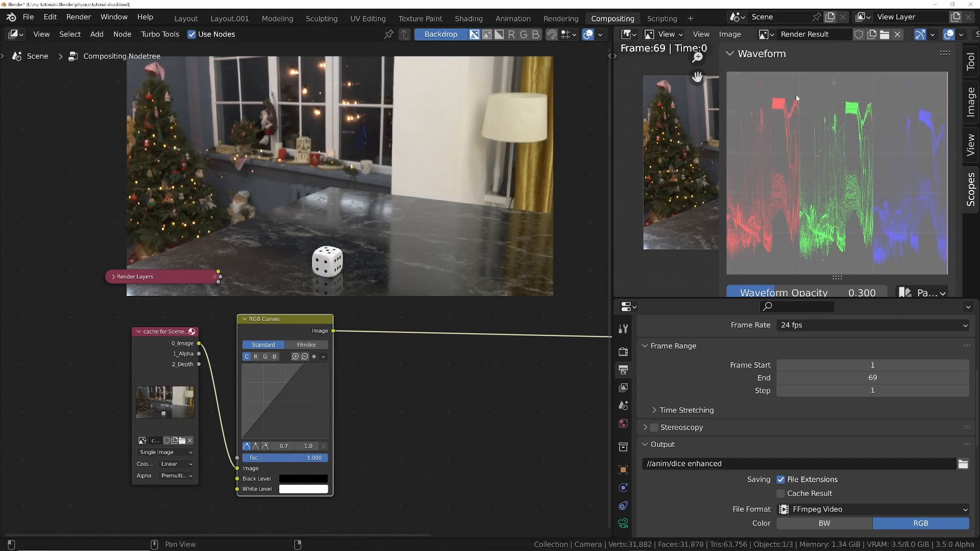
Raise the waveform opacity to 0.467 in the image editor's scopes and bring the full parade into view
{"action": "middle_click_drag", "start_coordinate": [794, 78], "coordinate": [819, 127], "text": "ctrl"}
{"action": "middle_click_drag", "start_coordinate": [792, 90], "coordinate": [797, 52], "text": "ctrl"}
{"action": "scroll", "coordinate": [786, 150], "scroll_direction": "down", "scroll_amount": 2}
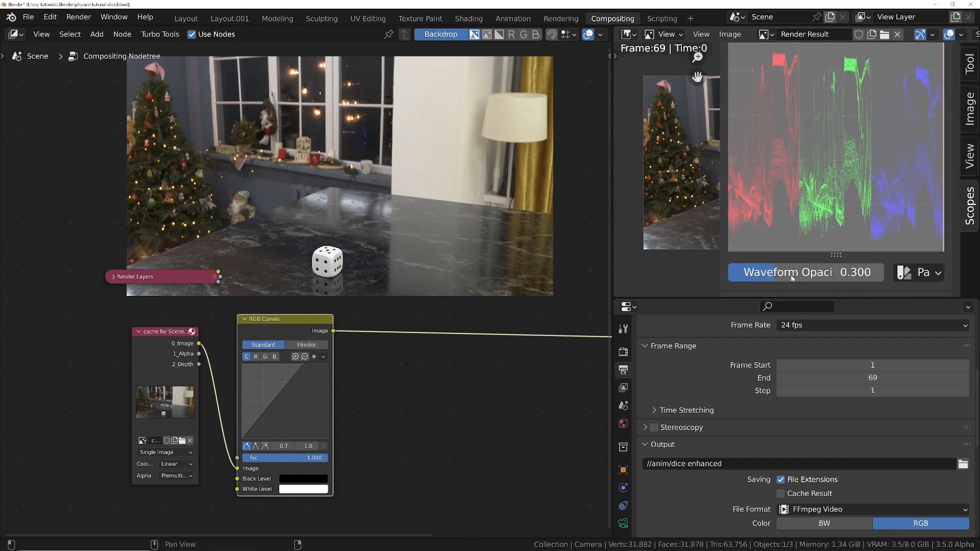
{"action": "left_click_drag", "start_coordinate": [796, 273], "coordinate": [817, 273]}
{"action": "scroll", "coordinate": [820, 163], "scroll_direction": "up", "scroll_amount": 3}
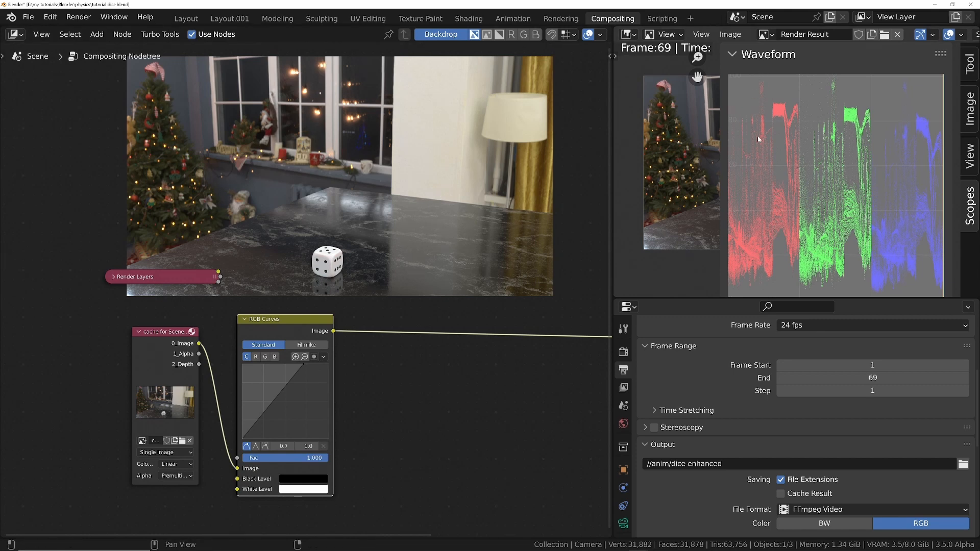
{"action": "middle_click_drag", "start_coordinate": [758, 137], "coordinate": [799, 136], "text": "ctrl"}
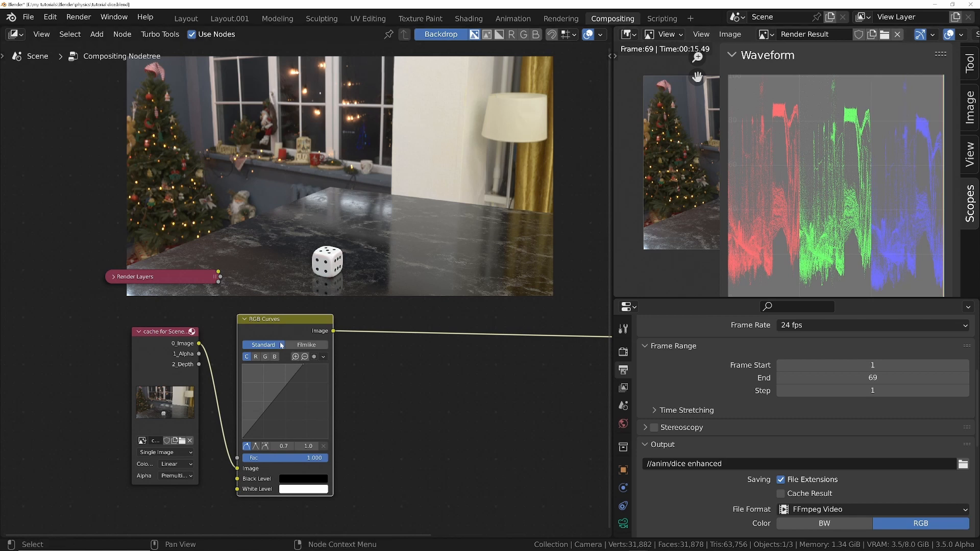
Mute and unmute the RGB Curves node several times to compare the image and waveform with and without it
{"action": "key", "text": "m"}
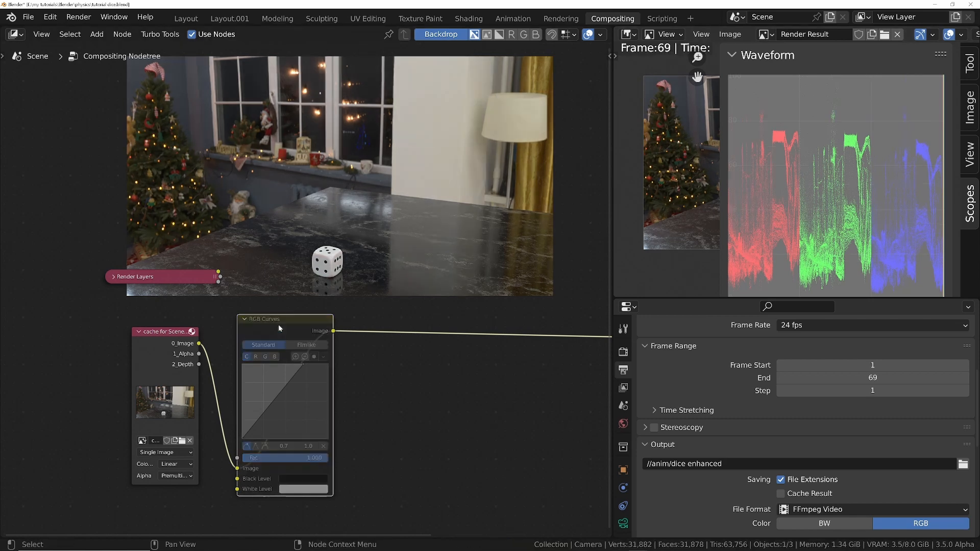
{"action": "key", "text": "m"}
{"action": "key", "text": "m"}
{"action": "key", "text": "m"}
{"action": "key", "text": "m"}
{"action": "key", "text": "m"}
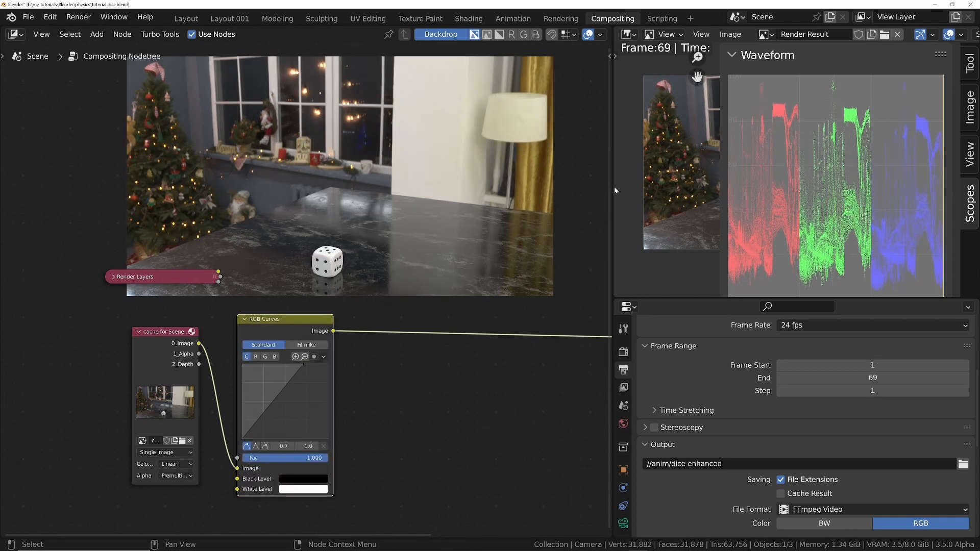
{"action": "scroll", "coordinate": [789, 274], "scroll_direction": "down", "scroll_amount": 2}
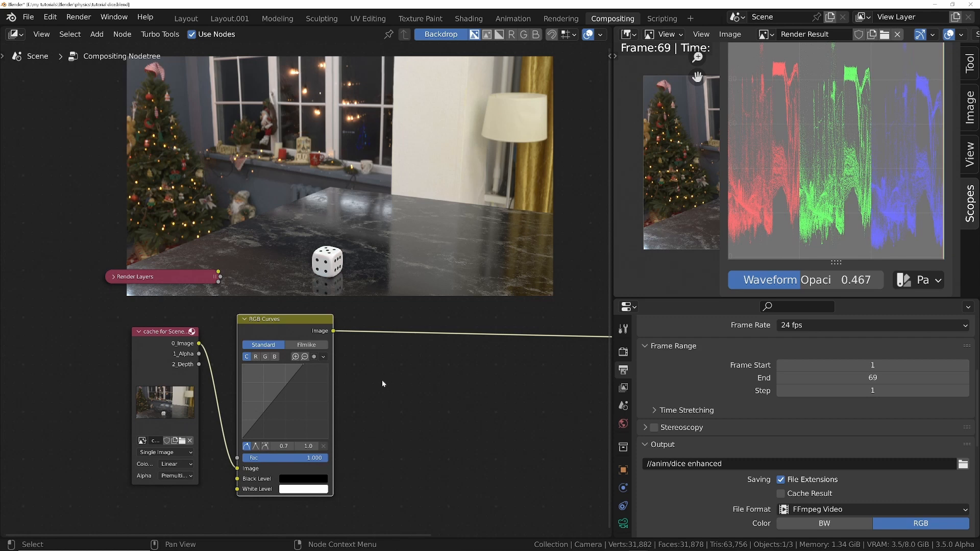
Insert a second RGB Curves node between the first RGB Curves node and the output reroute
{"action": "middle_click_drag", "start_coordinate": [399, 411], "coordinate": [350, 417]}
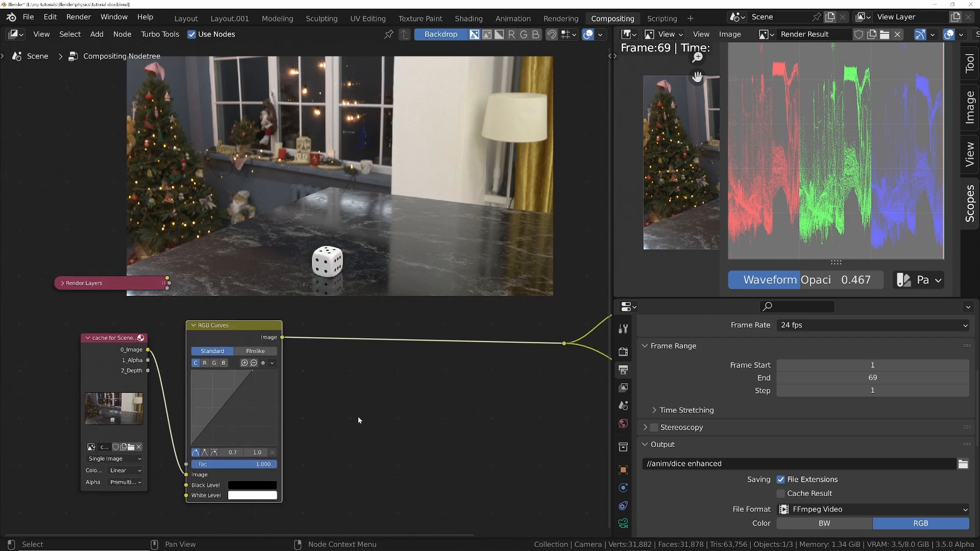
{"action": "key", "text": "shift+a"}
{"action": "type", "text": "rgb"}
{"action": "key", "text": "Down"}
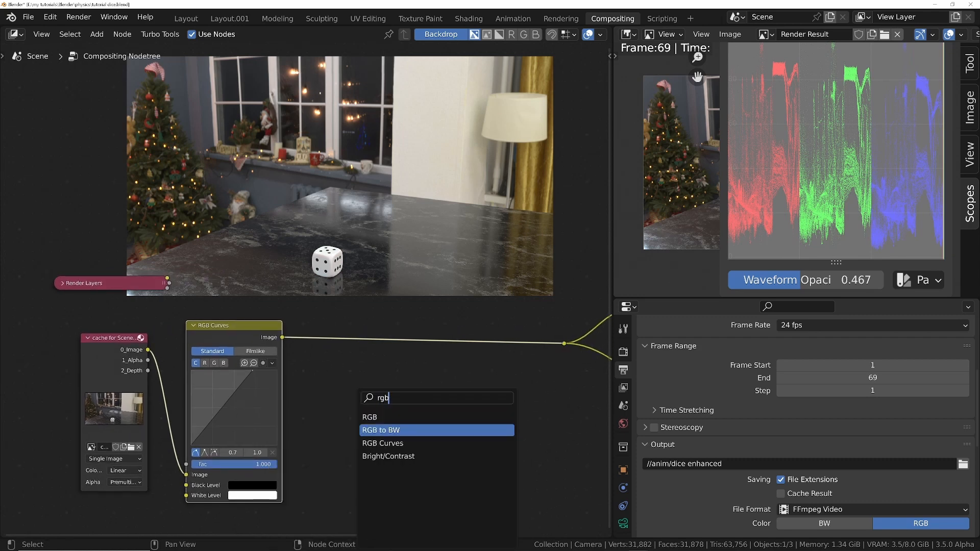
{"action": "key", "text": "Down"}
{"action": "key", "text": "Return"}
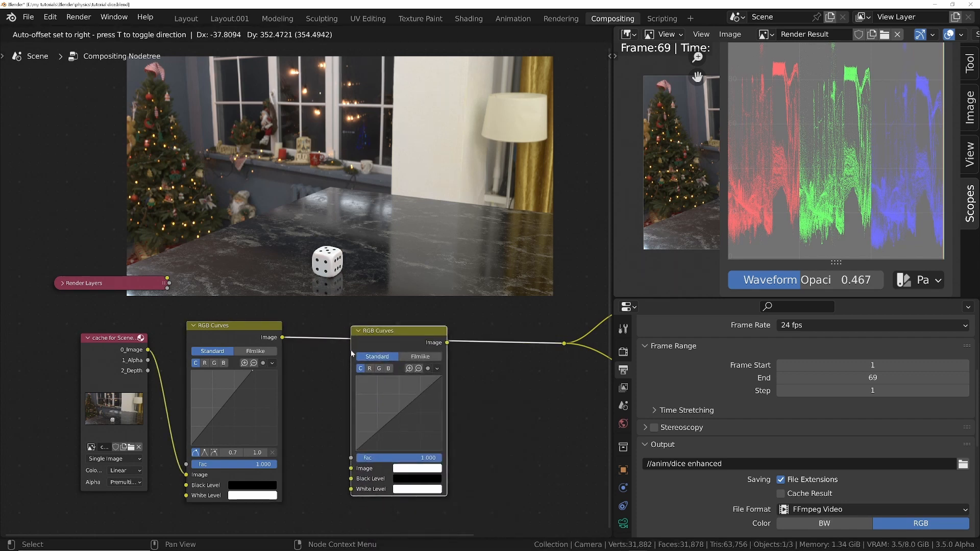
{"action": "left_click", "coordinate": [352, 346]}
Shift the second RGB Curves node's black point slightly inward and lower the node's factor to 0.096
{"action": "scroll", "coordinate": [368, 432], "scroll_direction": "up", "scroll_amount": 2}
{"action": "middle_click_drag", "start_coordinate": [369, 432], "coordinate": [381, 444]}
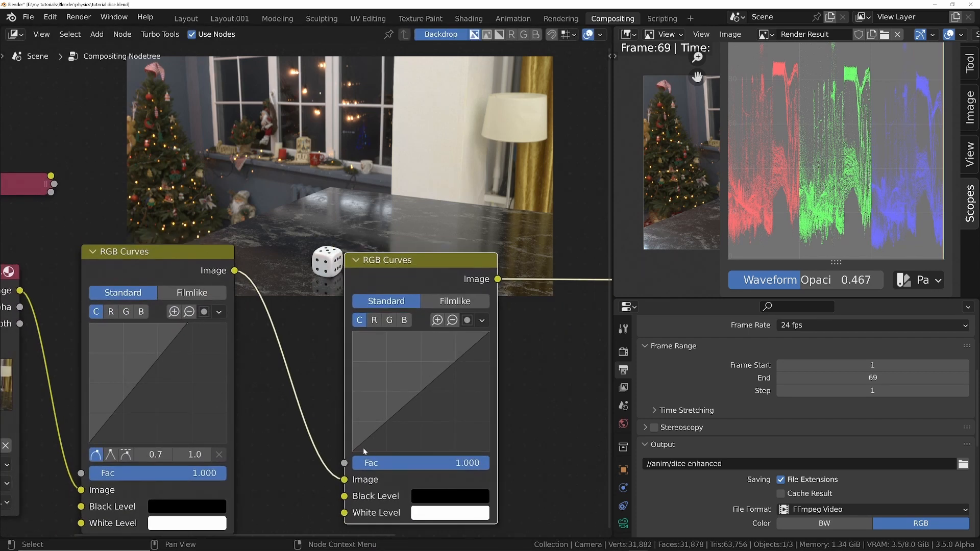
{"action": "left_click", "coordinate": [355, 452]}
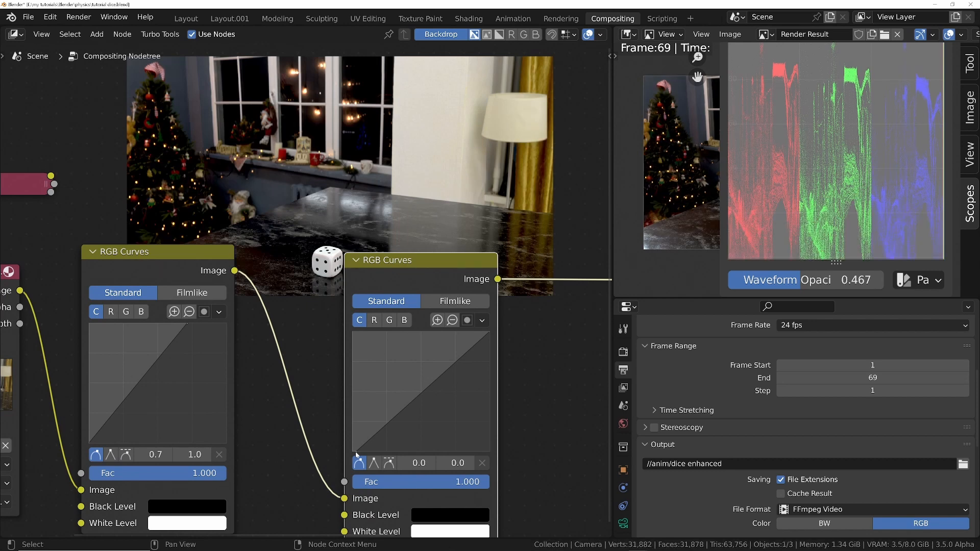
{"action": "middle_click_drag", "start_coordinate": [356, 453], "coordinate": [338, 444]}
{"action": "scroll", "coordinate": [331, 454], "scroll_direction": "up", "scroll_amount": 2}
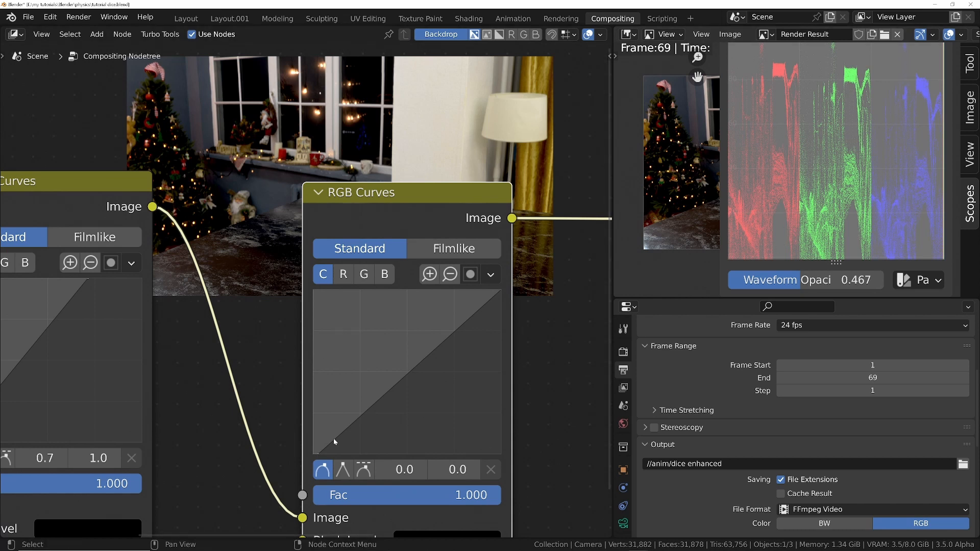
{"action": "left_click_drag", "start_coordinate": [428, 495], "coordinate": [300, 496]}
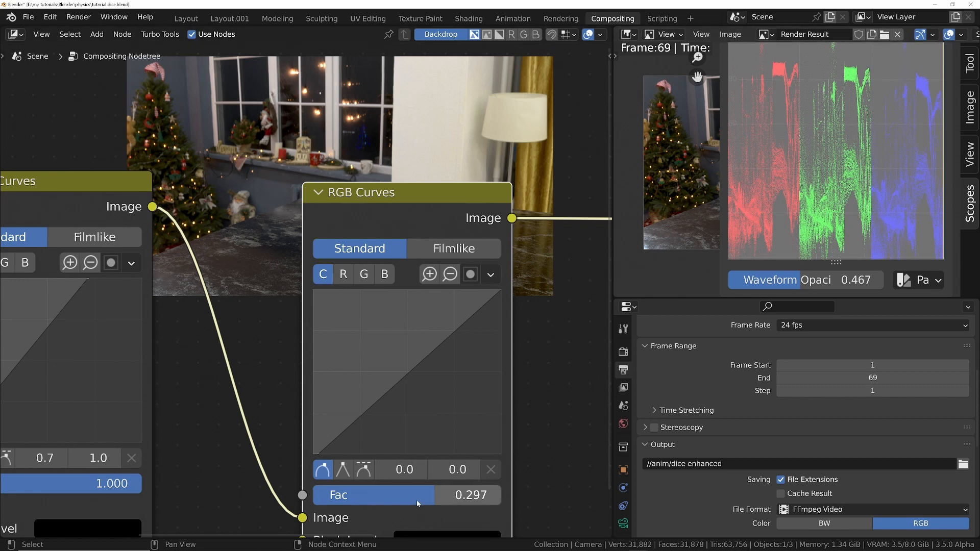
{"action": "left_click_drag", "start_coordinate": [467, 495], "coordinate": [428, 496]}
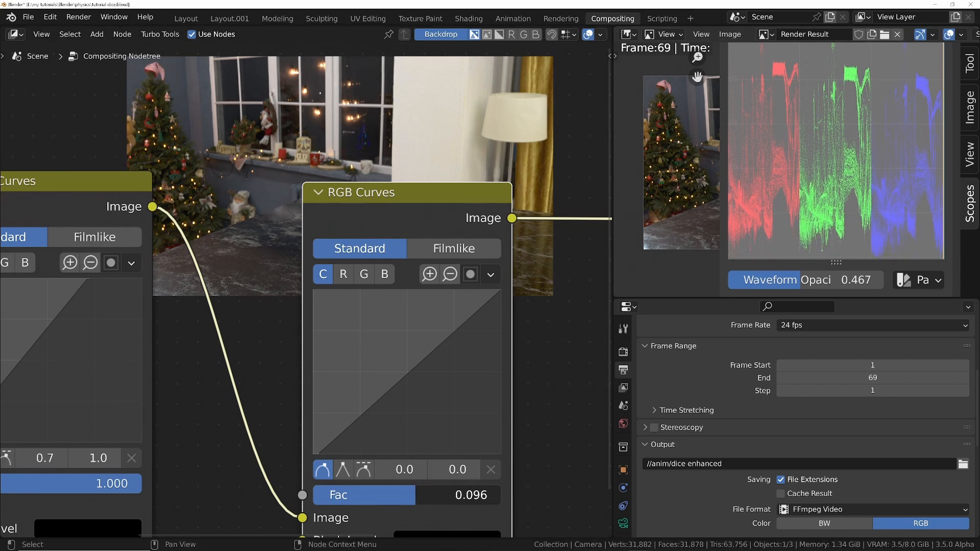
Mute and unmute both RGB Curves nodes together to compare the corrected image with the original
{"action": "scroll", "coordinate": [308, 393], "scroll_direction": "down", "scroll_amount": 5}
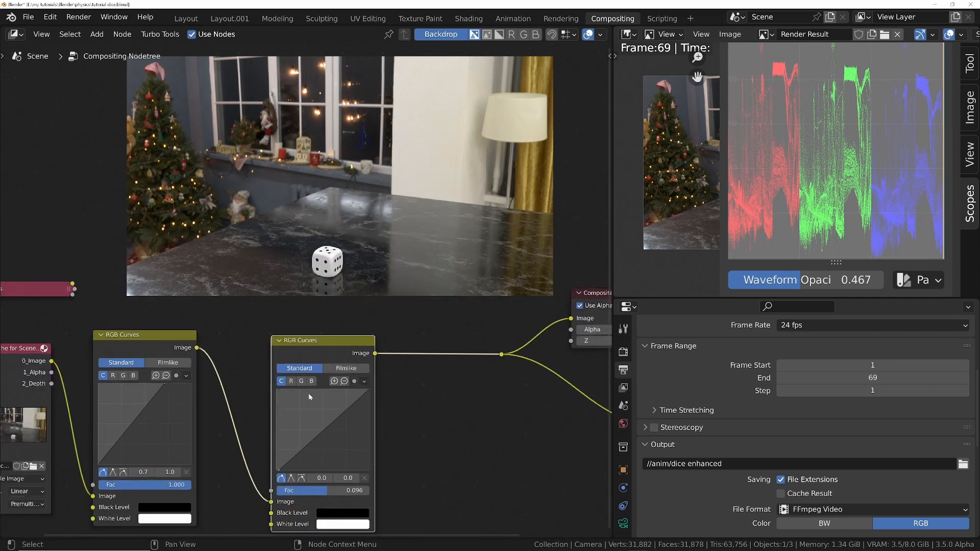
{"action": "middle_click_drag", "start_coordinate": [308, 393], "coordinate": [349, 369]}
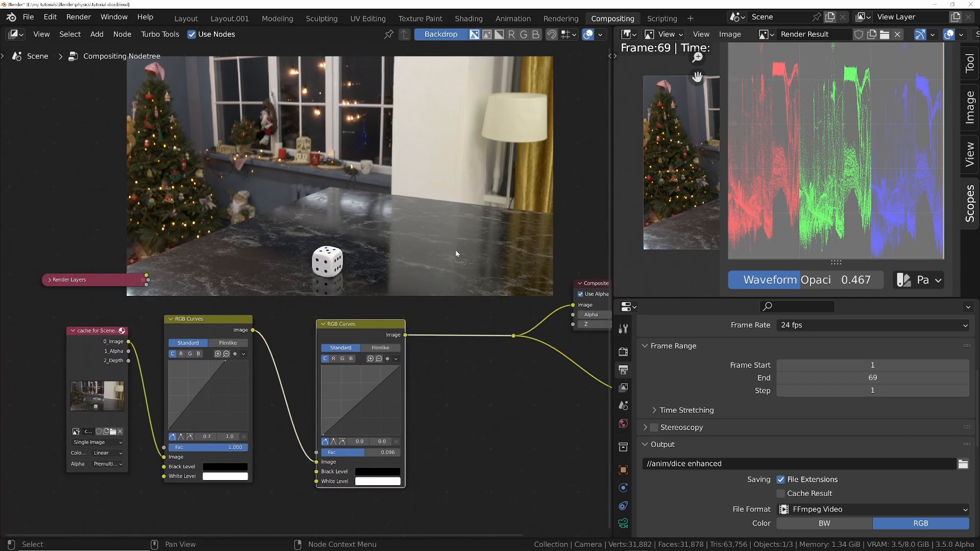
{"action": "left_click_drag", "start_coordinate": [170, 518], "coordinate": [393, 409]}
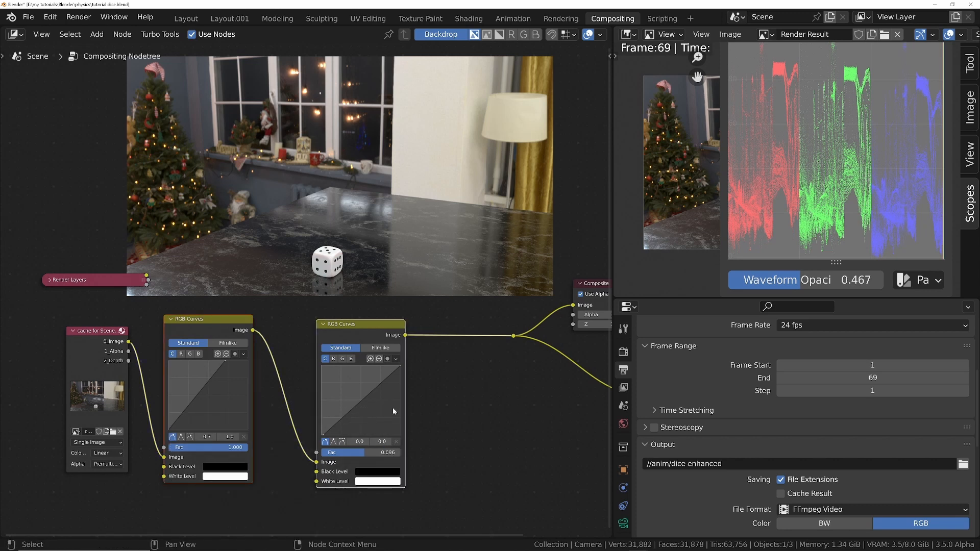
{"action": "key", "text": "m"}
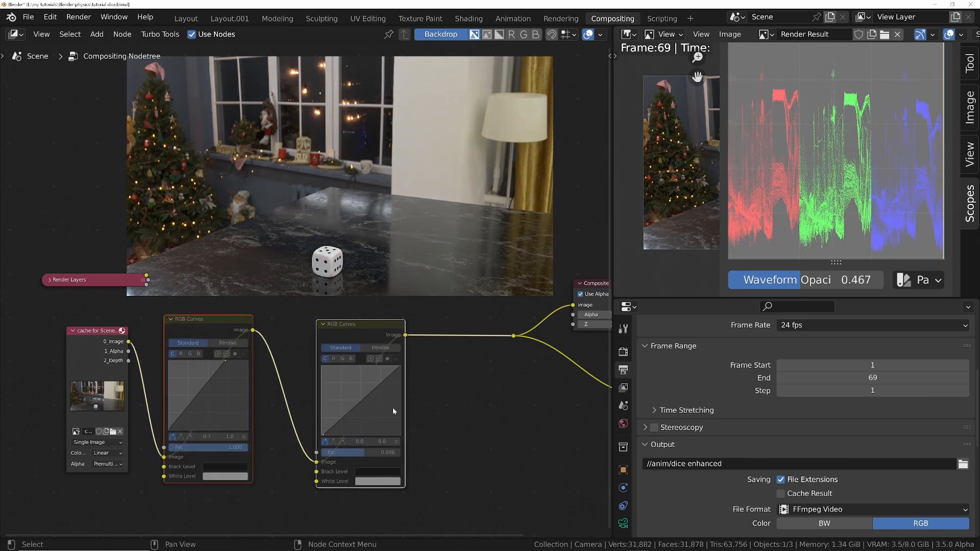
{"action": "key", "text": "m"}
{"action": "key", "text": "m"}
{"action": "key", "text": "m"}
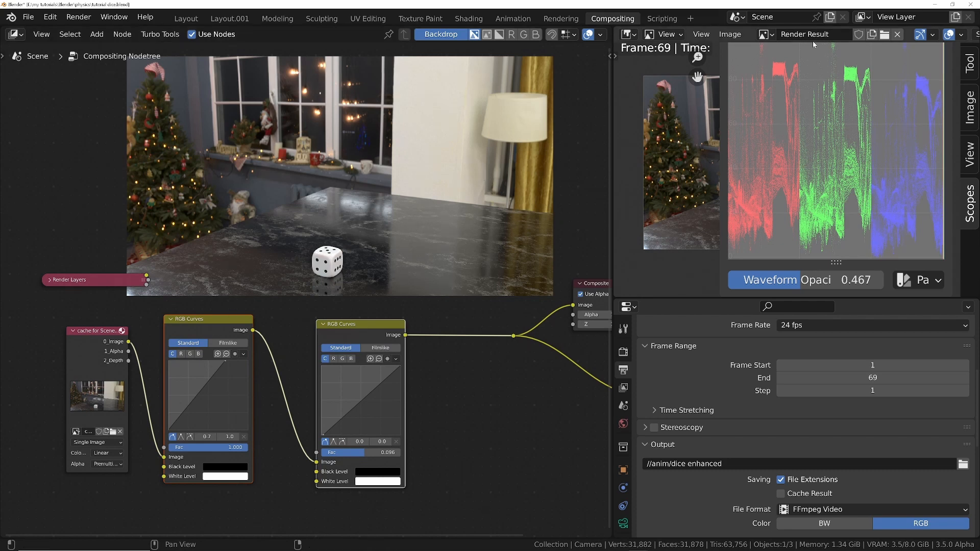
Move the reroute, Composite and Viewer nodes further away from the second RGB Curves node to make room
{"action": "middle_click_drag", "start_coordinate": [380, 390], "coordinate": [268, 406]}
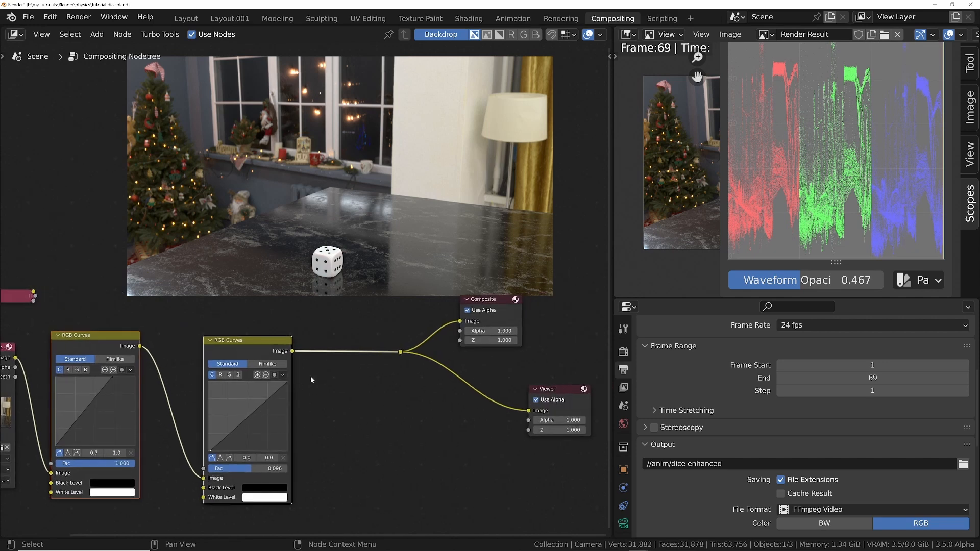
{"action": "left_click_drag", "start_coordinate": [373, 314], "coordinate": [562, 468]}
{"action": "key", "text": "g"}
{"action": "left_click", "coordinate": [588, 430]}
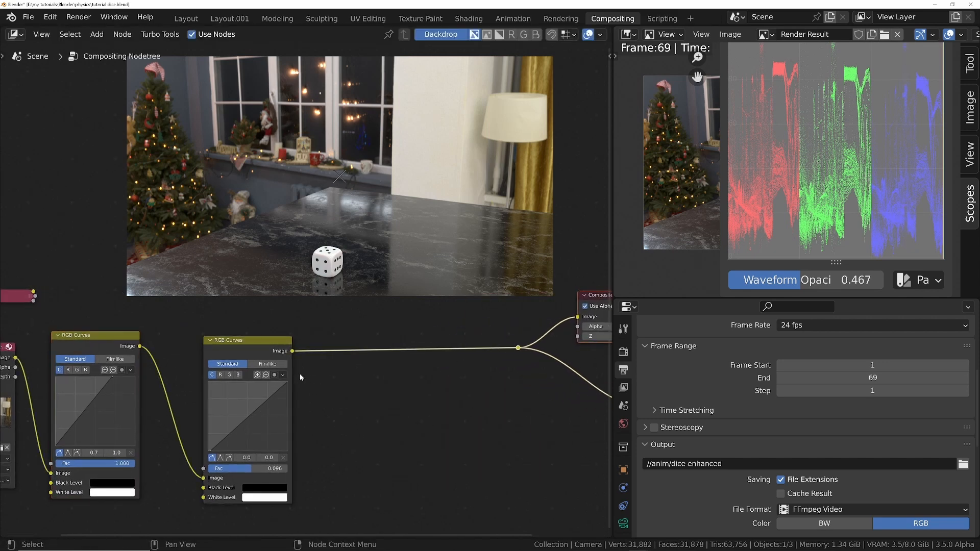
Insert a third RGB Curves node between the second RGB Curves node and the output reroute
{"action": "key", "text": "shift+a"}
{"action": "type", "text": "rgb"}
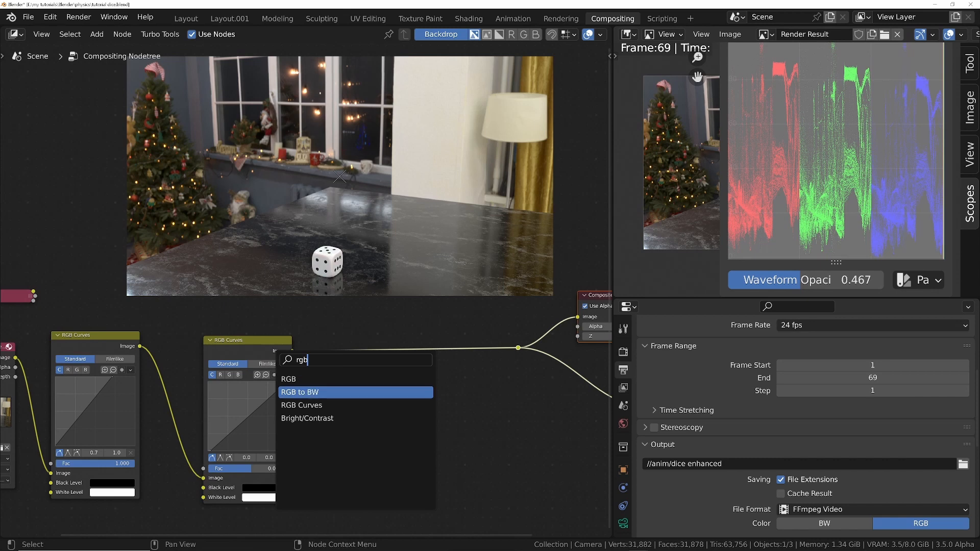
{"action": "key", "text": "Down"}
{"action": "key", "text": "Return"}
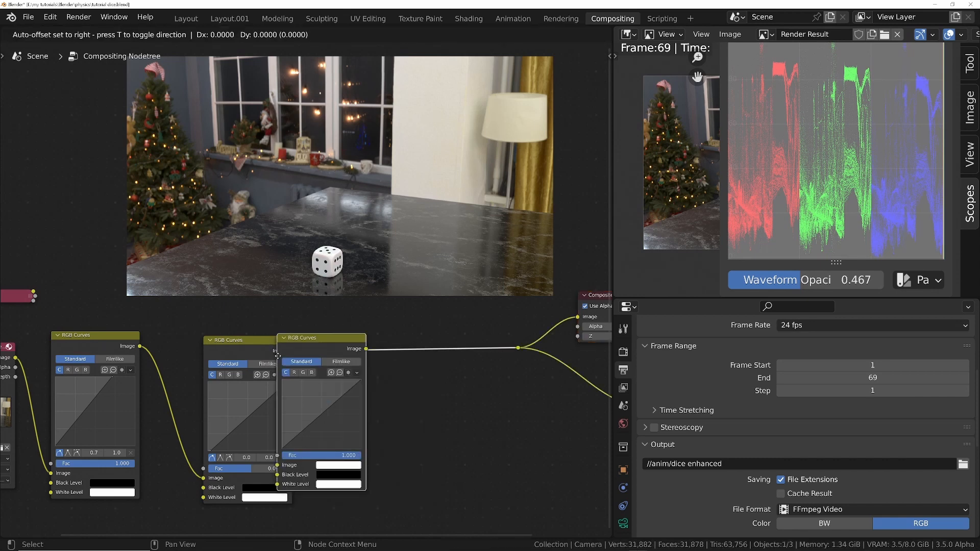
{"action": "left_click", "coordinate": [407, 355]}
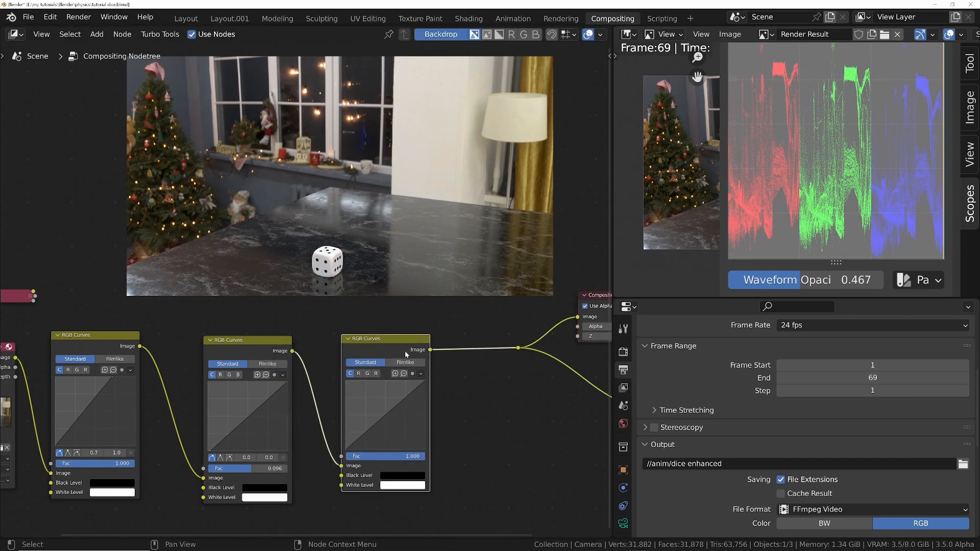
Try the Filmic view transform in the render color management settings and switch it back to Standard
{"action": "left_click", "coordinate": [624, 351]}
{"action": "scroll", "coordinate": [805, 498], "scroll_direction": "down", "scroll_amount": 10}
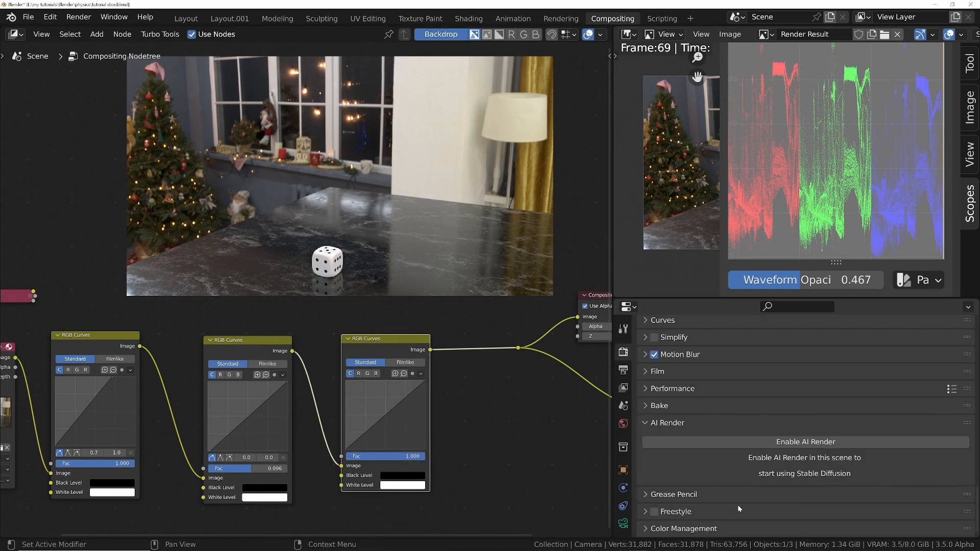
{"action": "scroll", "coordinate": [737, 510], "scroll_direction": "down", "scroll_amount": 5}
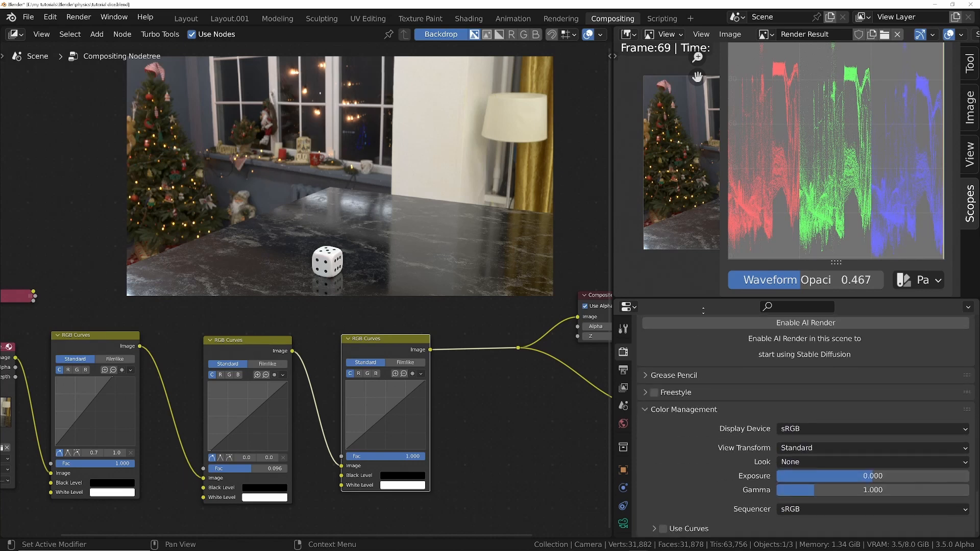
{"action": "left_click", "coordinate": [839, 447]}
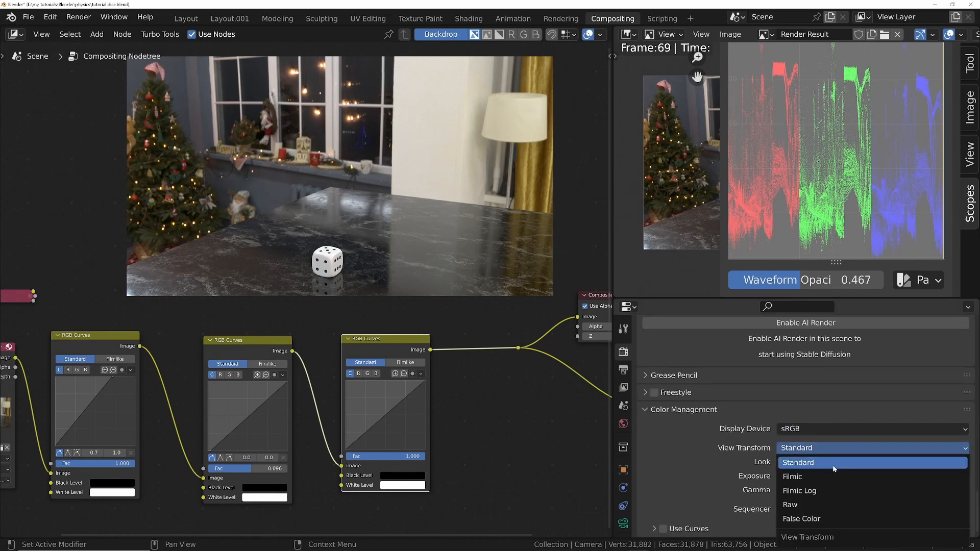
{"action": "left_click", "coordinate": [832, 470]}
{"action": "left_click", "coordinate": [830, 460]}
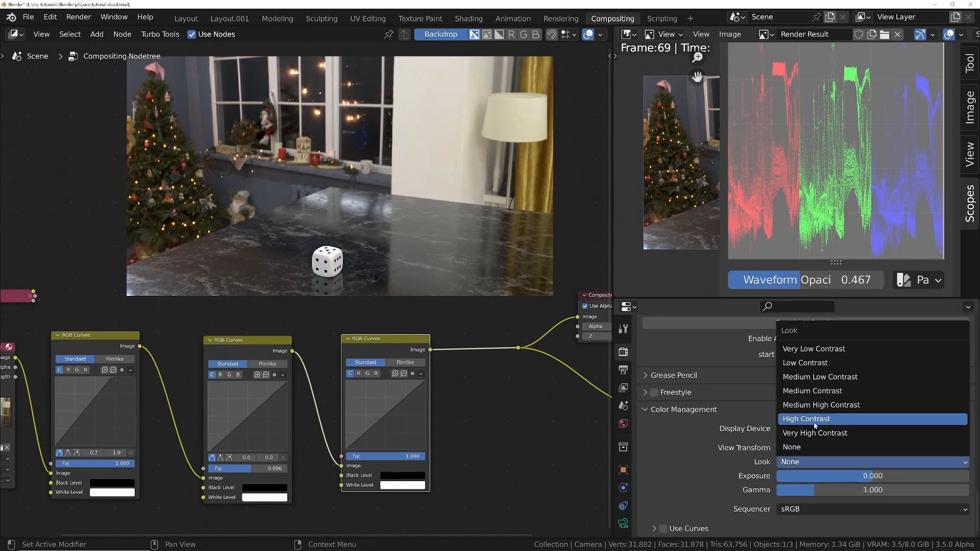
{"action": "left_click", "coordinate": [778, 448]}
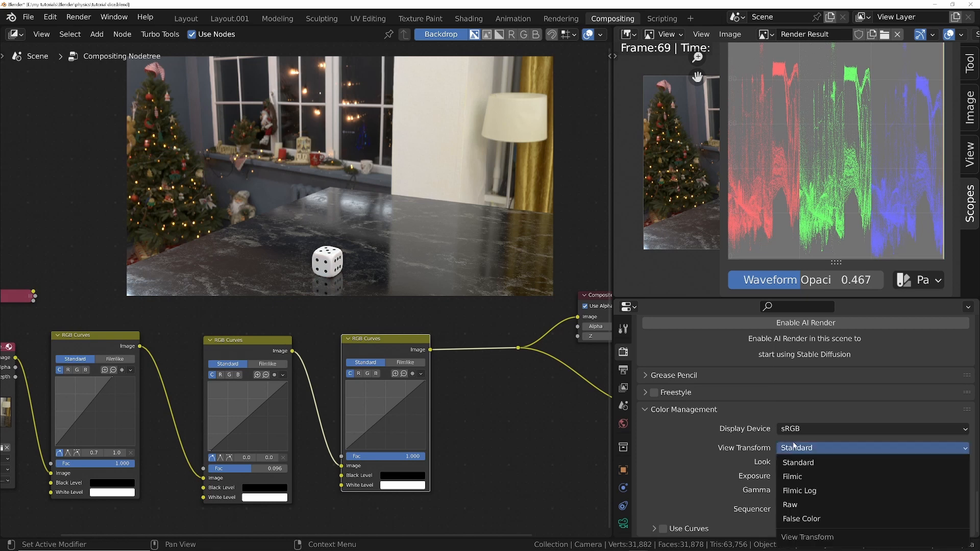
{"action": "left_click", "coordinate": [798, 478]}
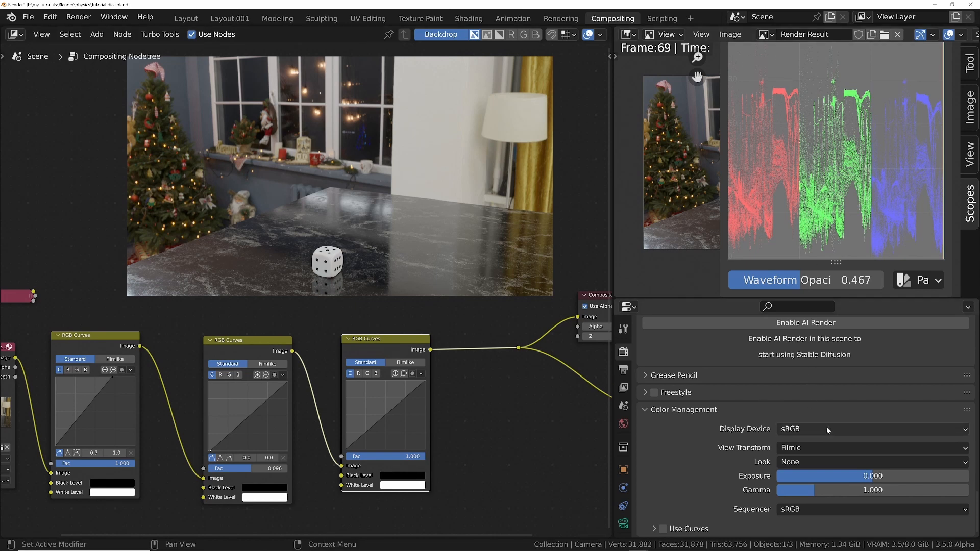
{"action": "left_click", "coordinate": [837, 449]}
{"action": "left_click", "coordinate": [832, 464]}
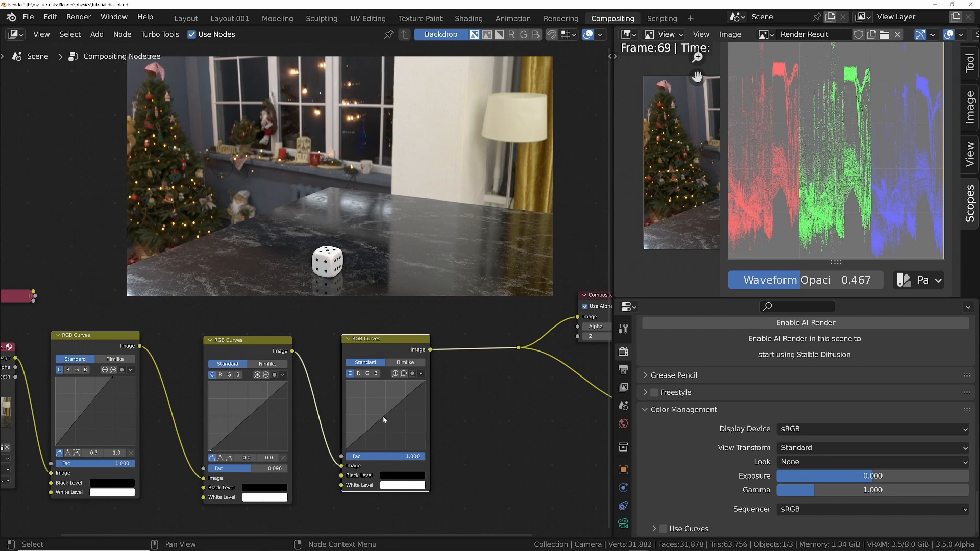
Brighten the midtones in the third RGB Curves node by raising a combined-curve point to about 0.4, 0.6
{"action": "left_click_drag", "start_coordinate": [384, 416], "coordinate": [381, 409]}
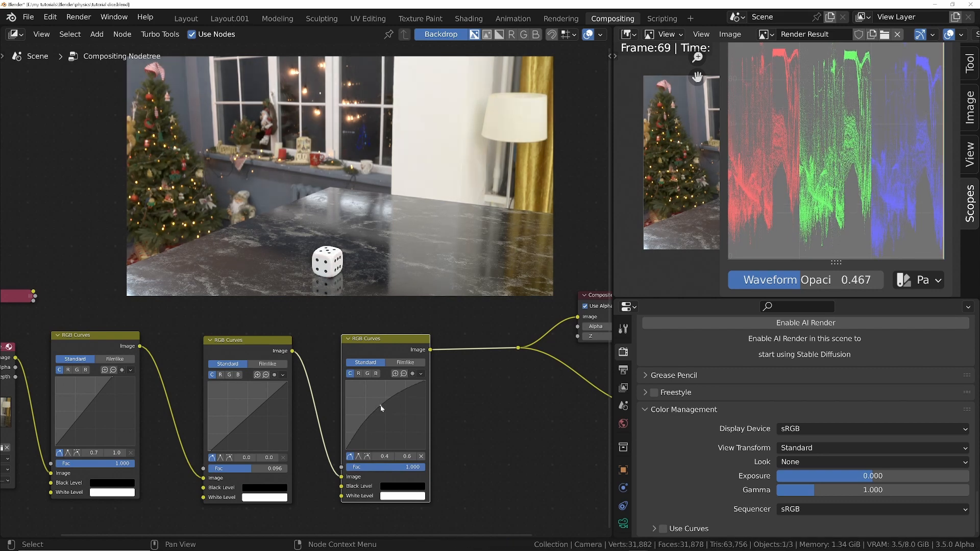
{"action": "left_click_drag", "start_coordinate": [380, 406], "coordinate": [382, 405]}
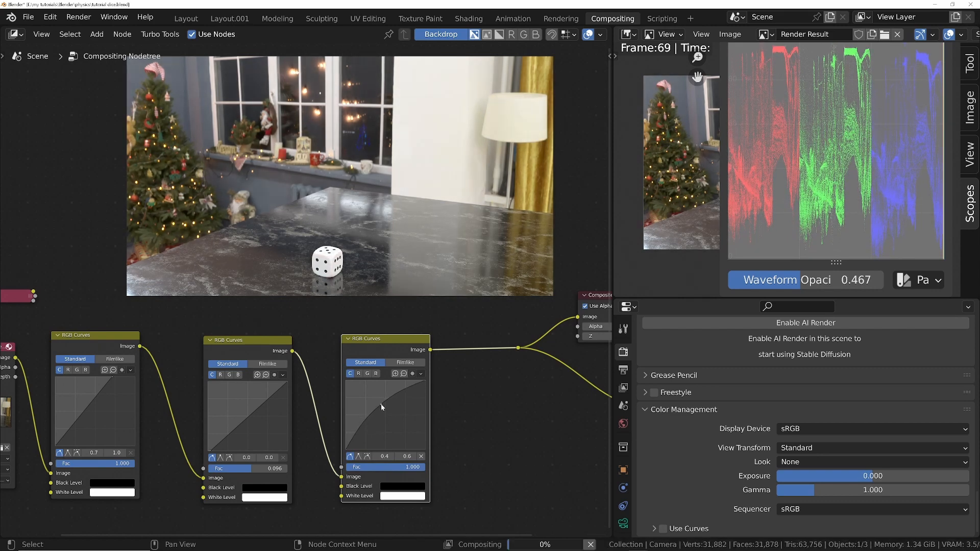
{"action": "scroll", "coordinate": [837, 168], "scroll_direction": "up", "scroll_amount": 3}
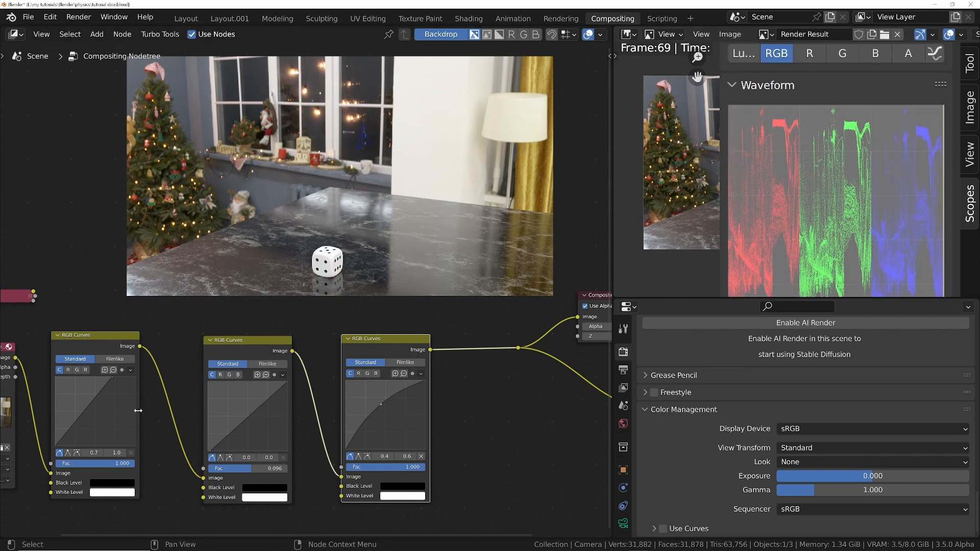
{"action": "scroll", "coordinate": [112, 386], "scroll_direction": "up", "scroll_amount": 1}
{"action": "scroll", "coordinate": [113, 387], "scroll_direction": "up", "scroll_amount": 1}
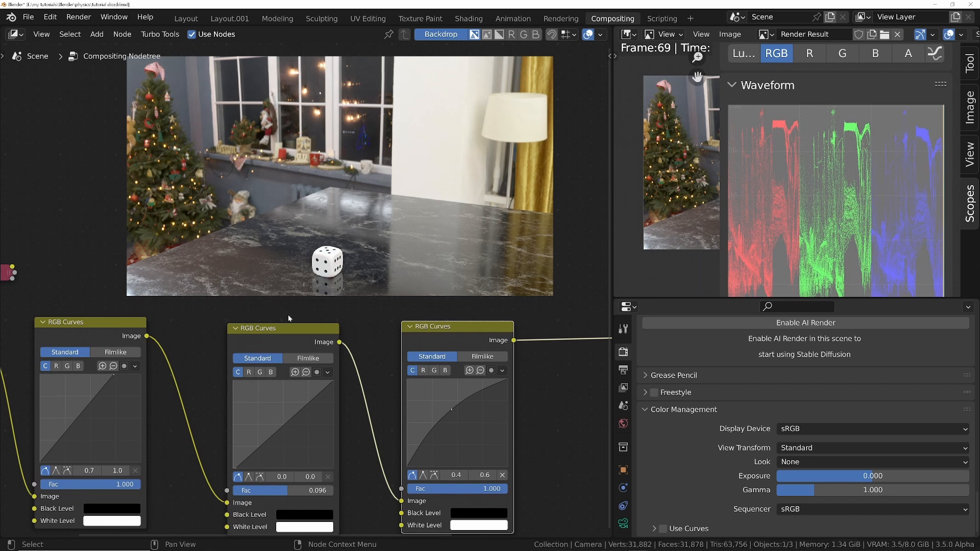
Insert a fourth RGB Curves node between the third RGB Curves node and the output reroute
{"action": "scroll", "coordinate": [375, 403], "scroll_direction": "down", "scroll_amount": 3}
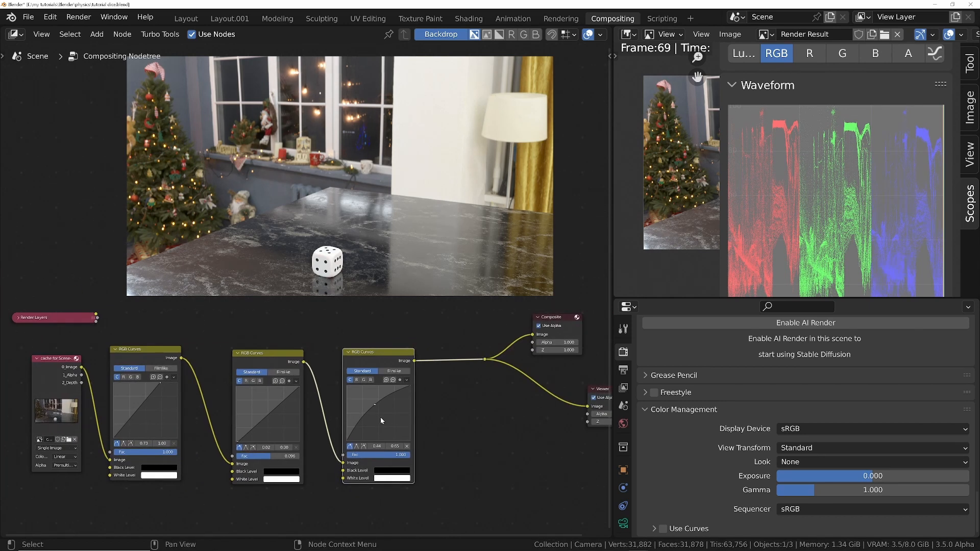
{"action": "key", "text": "shift+a"}
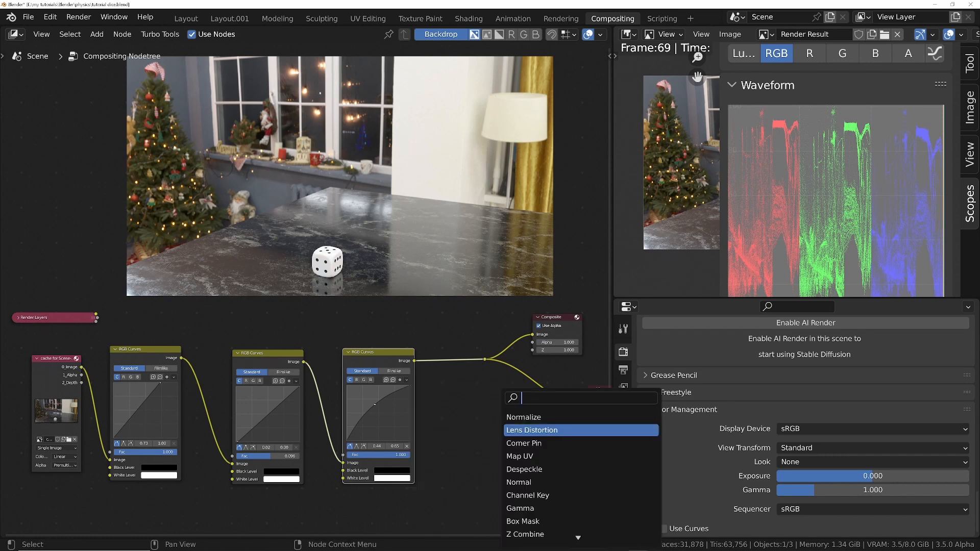
{"action": "type", "text": "curve"}
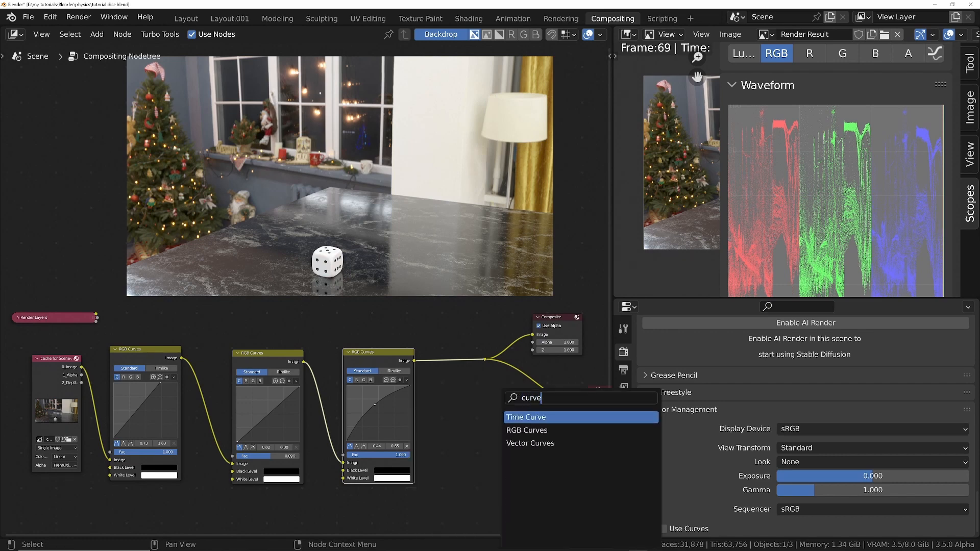
{"action": "key", "text": "Down"}
{"action": "key", "text": "Return"}
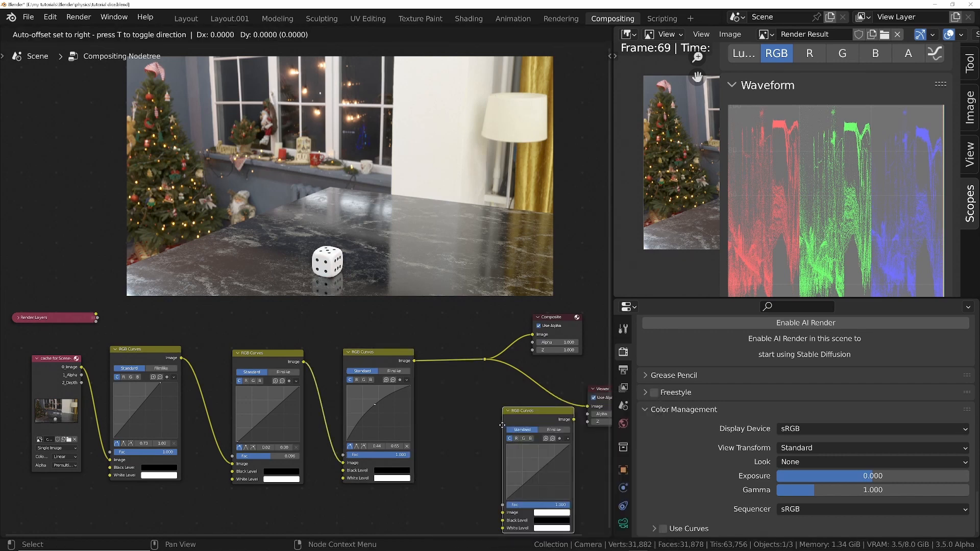
{"action": "left_click", "coordinate": [419, 356]}
Shape a slight S-curve in the fourth RGB Curves node, lowering a shadow point near 0.2 and raising a highlight point near 0.7
{"action": "scroll", "coordinate": [415, 446], "scroll_direction": "up", "scroll_amount": 2}
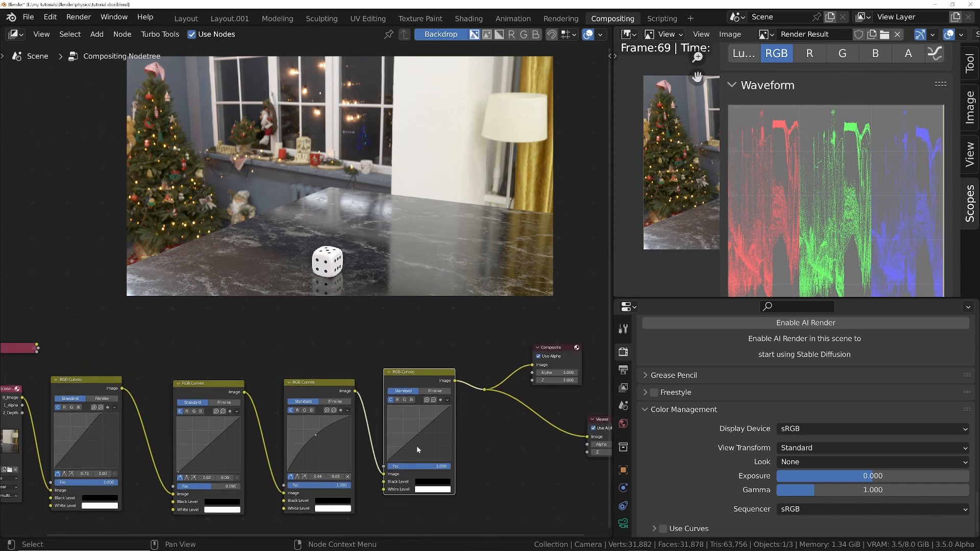
{"action": "left_click", "coordinate": [398, 447]}
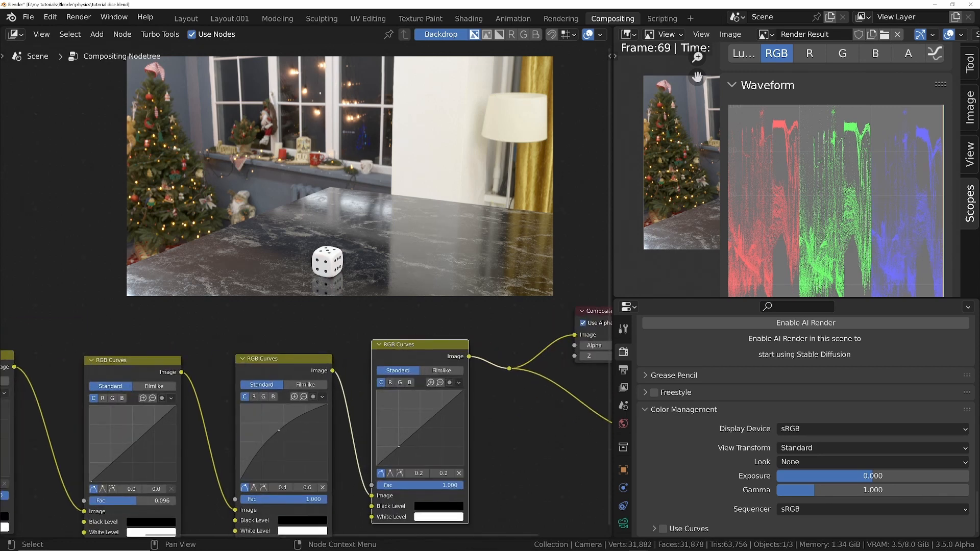
{"action": "left_click_drag", "start_coordinate": [399, 447], "coordinate": [398, 450]}
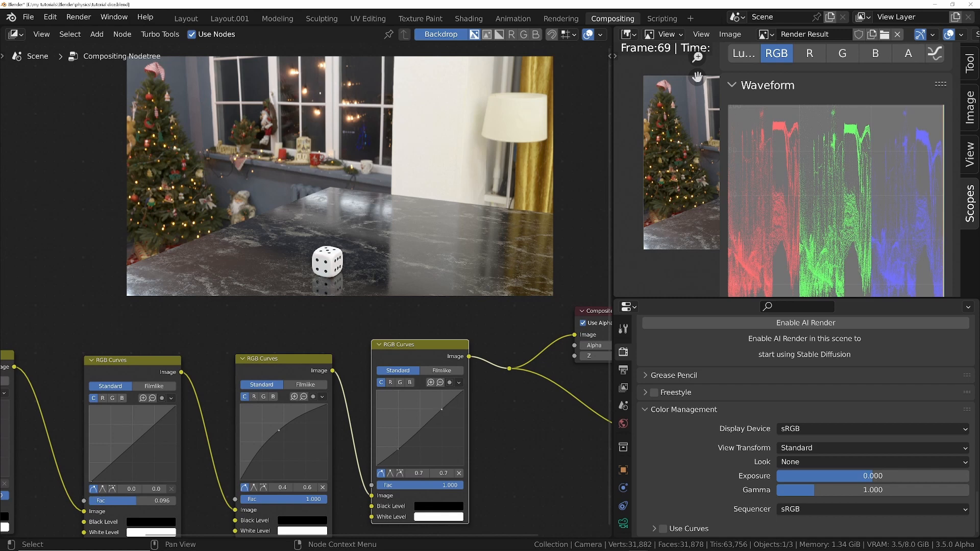
{"action": "left_click_drag", "start_coordinate": [442, 410], "coordinate": [441, 406]}
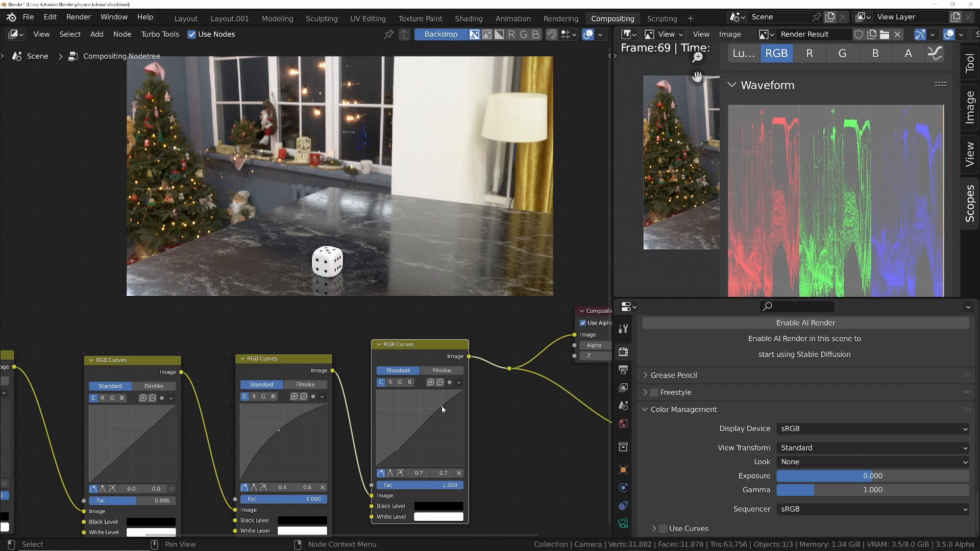
{"action": "scroll", "coordinate": [433, 415], "scroll_direction": "up", "scroll_amount": 1}
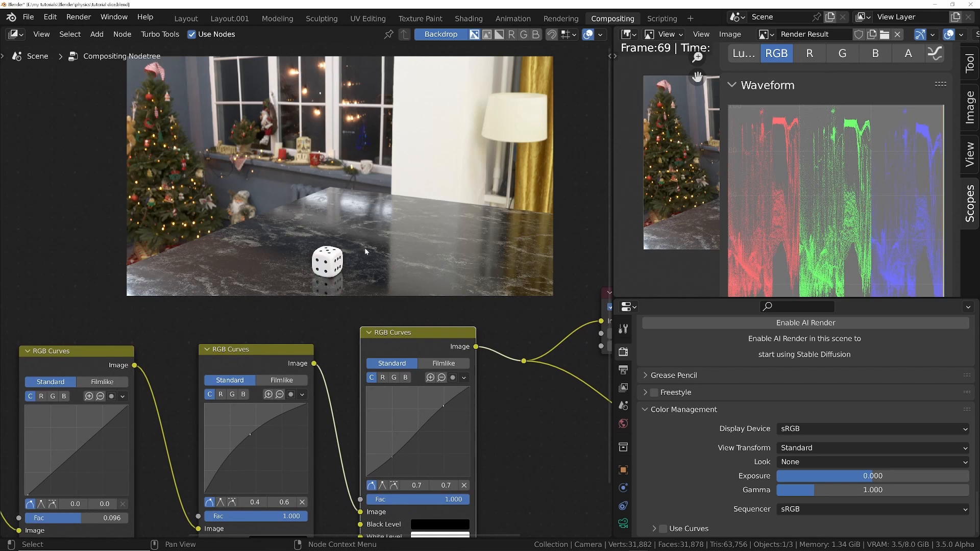
Mute and unmute the fourth RGB Curves node repeatedly to compare the image with and without the contrast curve
{"action": "scroll", "coordinate": [356, 419], "scroll_direction": "down", "scroll_amount": 1}
{"action": "key", "text": "m"}
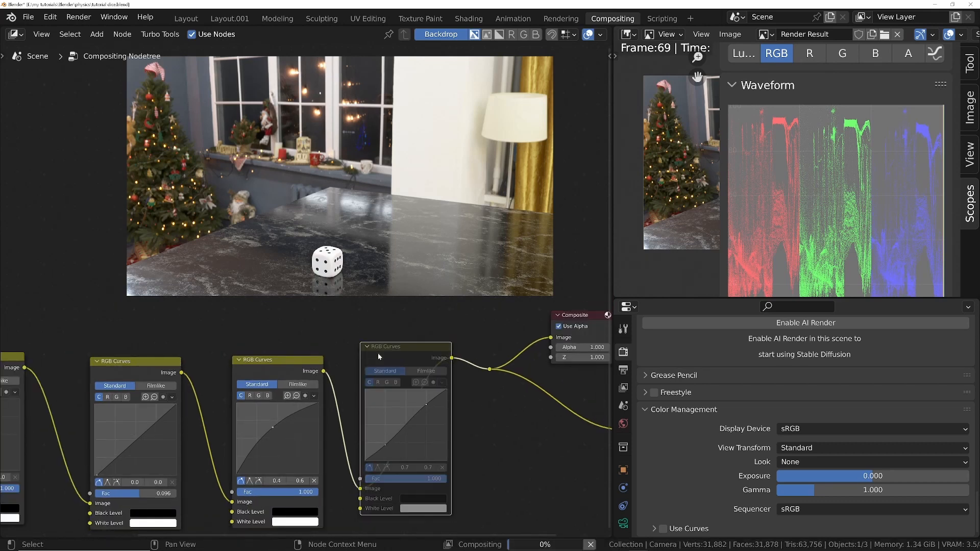
{"action": "key", "text": "m"}
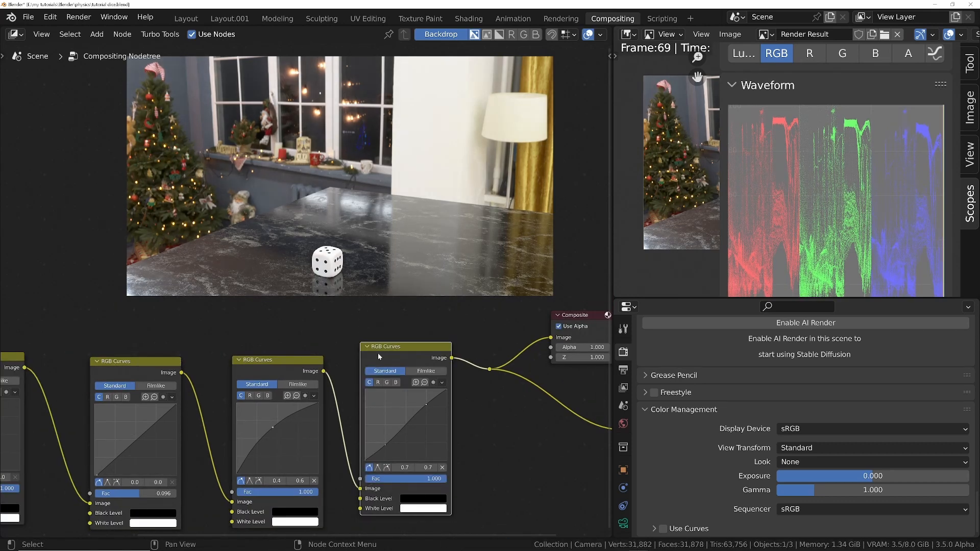
{"action": "key", "text": "m"}
{"action": "key", "text": "m"}
{"action": "key", "text": "m"}
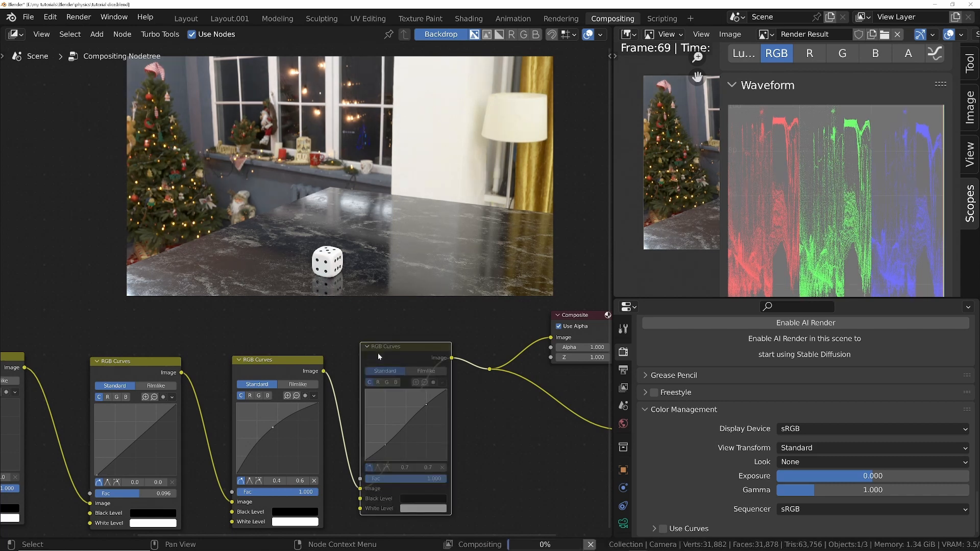
{"action": "key", "text": "m"}
{"action": "key", "text": "m"}
{"action": "key", "text": "m"}
{"action": "key", "text": "m"}
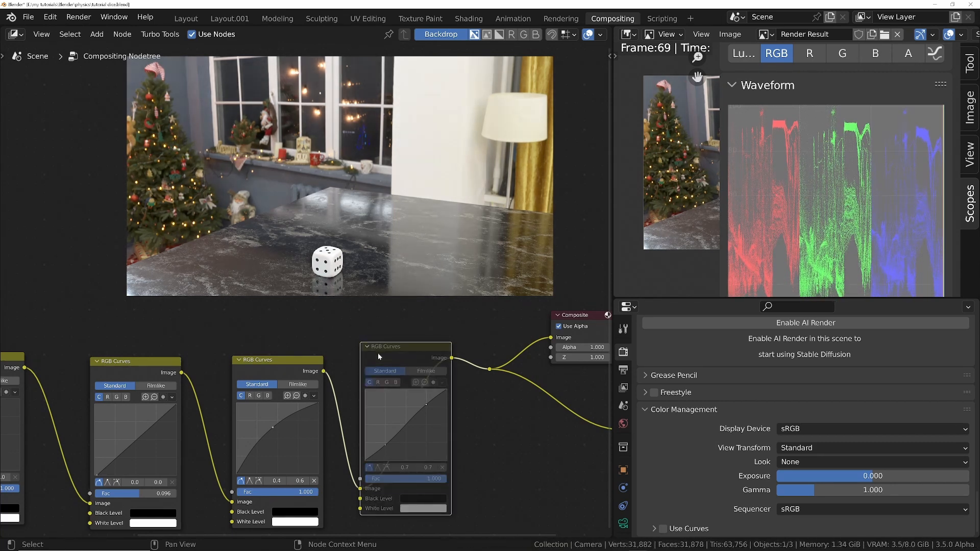
{"action": "key", "text": "m"}
{"action": "key", "text": "m"}
{"action": "key", "text": "m"}
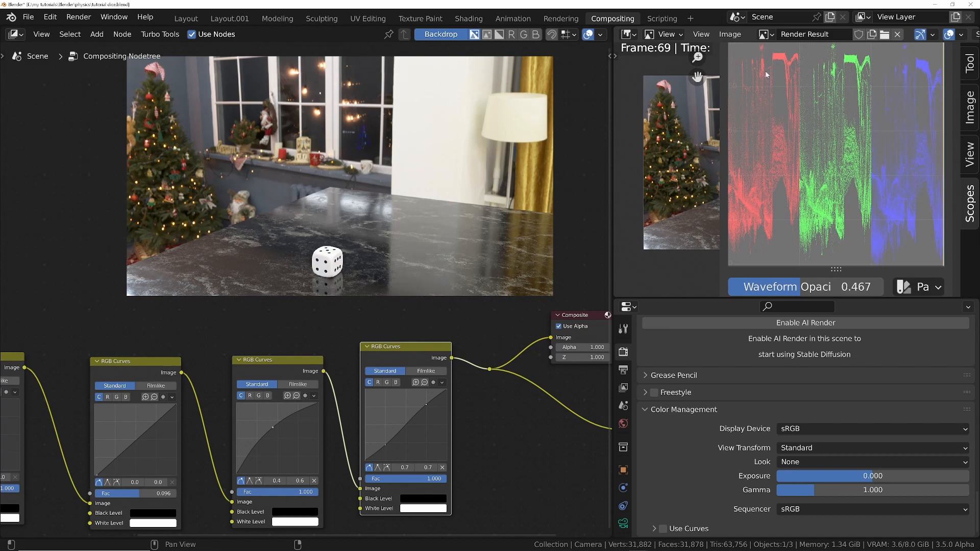
Move the reroute, Composite and Viewer nodes further away from the fourth RGB Curves node to make room
{"action": "middle_click_drag", "start_coordinate": [473, 421], "coordinate": [312, 398]}
{"action": "scroll", "coordinate": [329, 345], "scroll_direction": "down", "scroll_amount": 4}
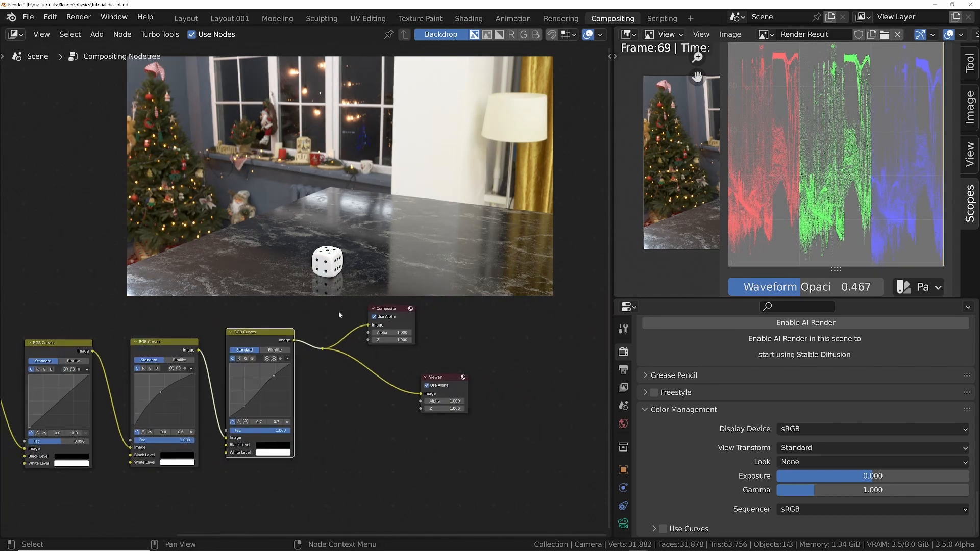
{"action": "left_click_drag", "start_coordinate": [320, 321], "coordinate": [498, 447]}
{"action": "key", "text": "g"}
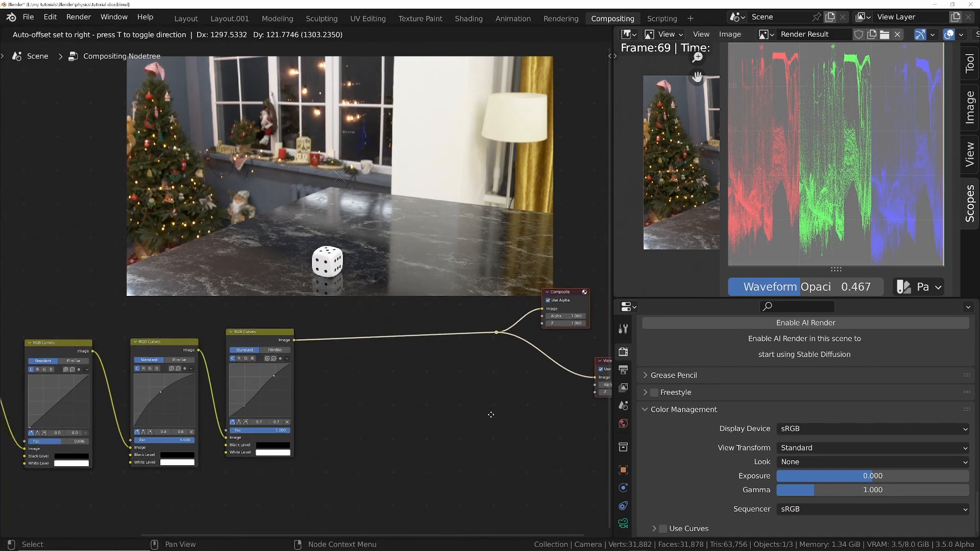
{"action": "left_click", "coordinate": [497, 421]}
Insert a Lens Distortion node between the fourth RGB Curves node and the output reroute
{"action": "key", "text": "shift+a"}
{"action": "left_click", "coordinate": [412, 387]}
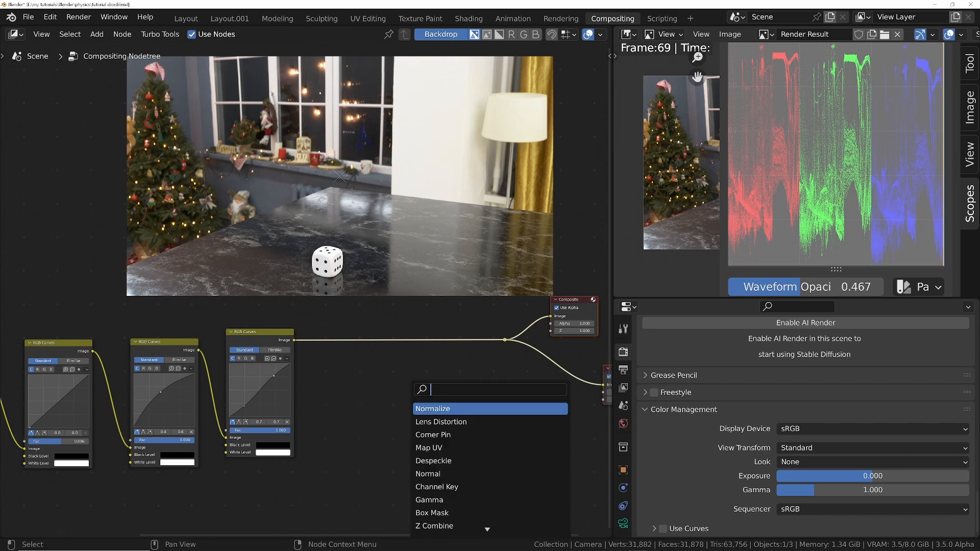
{"action": "type", "text": "lens"}
{"action": "key", "text": "Return"}
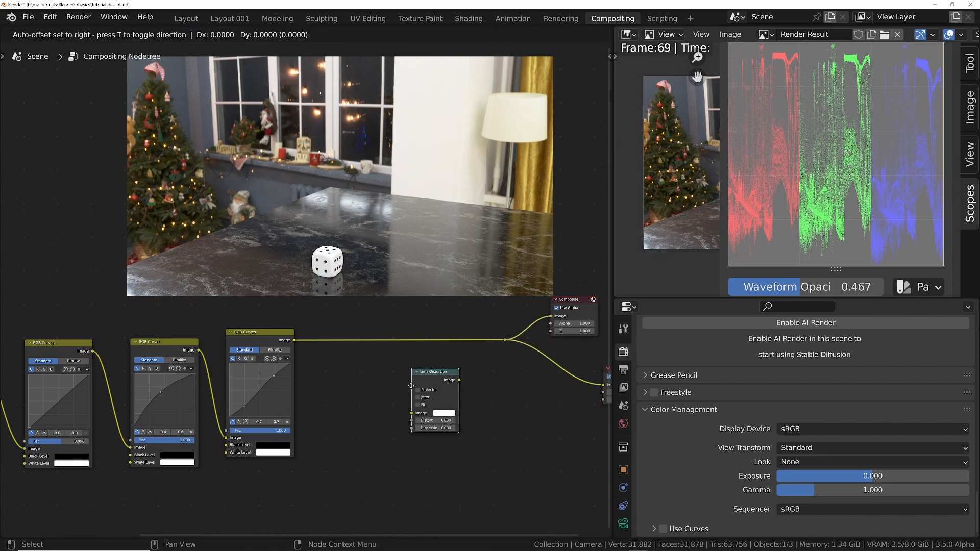
{"action": "left_click", "coordinate": [411, 382]}
Try dispersion values of 0.5, 0.05 and 0.01 on the Lens Distortion node
{"action": "scroll", "coordinate": [409, 382], "scroll_direction": "up", "scroll_amount": 2}
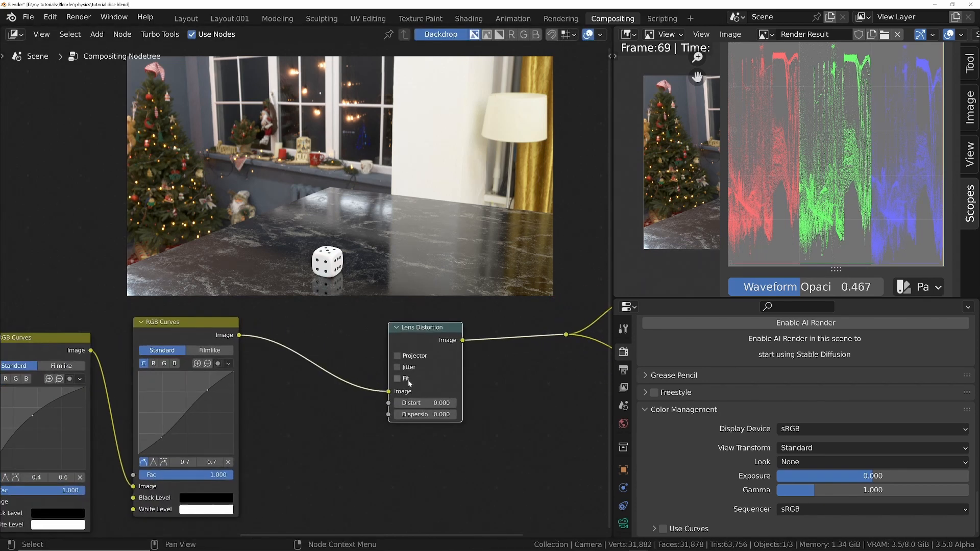
{"action": "scroll", "coordinate": [409, 381], "scroll_direction": "up", "scroll_amount": 2}
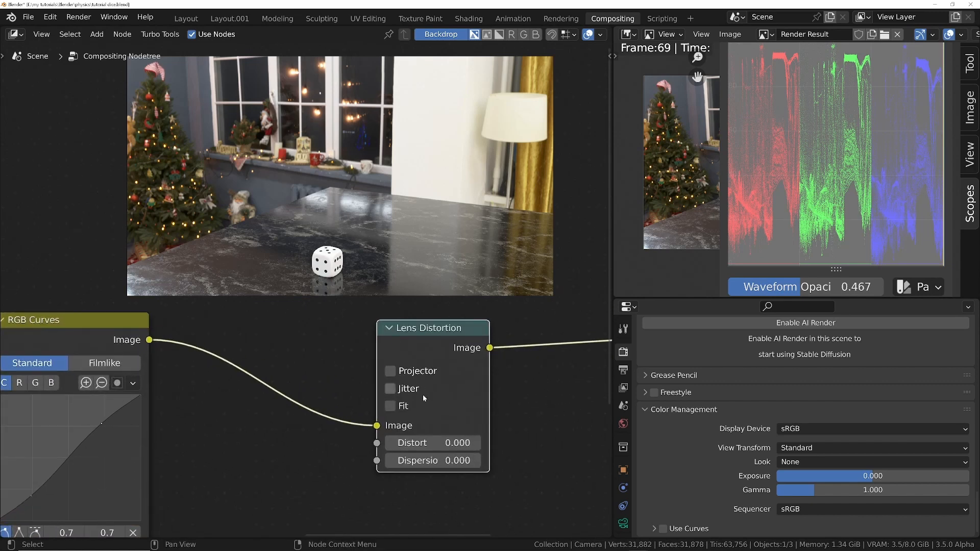
{"action": "left_click", "coordinate": [432, 462]}
{"action": "type", "text": ".5"}
{"action": "key", "text": "Return"}
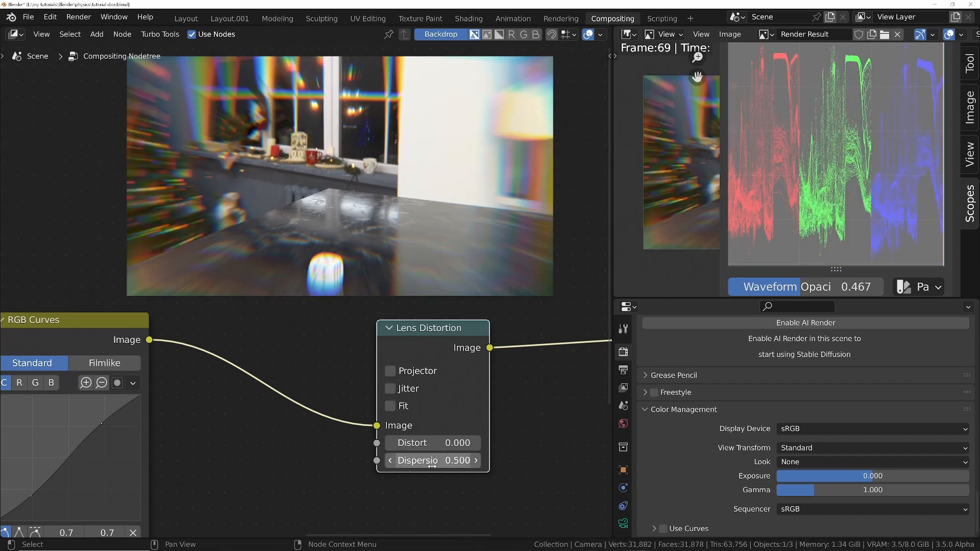
{"action": "left_click", "coordinate": [432, 466]}
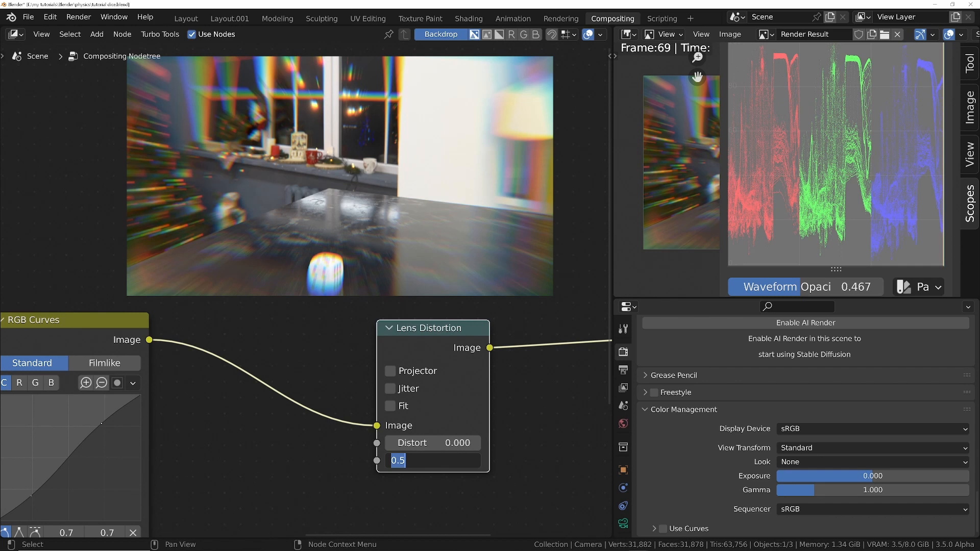
{"action": "type", "text": ".05"}
{"action": "key", "text": "Return"}
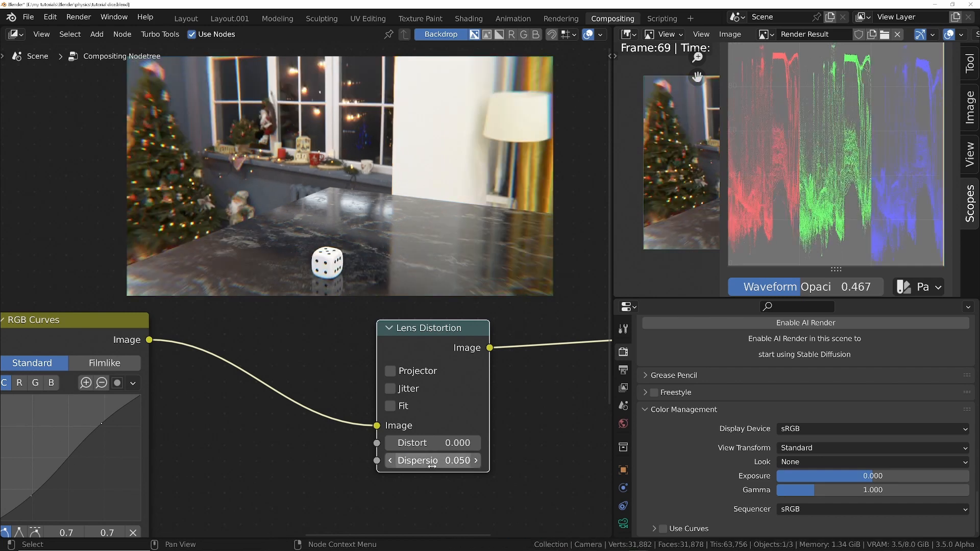
{"action": "left_click", "coordinate": [432, 465]}
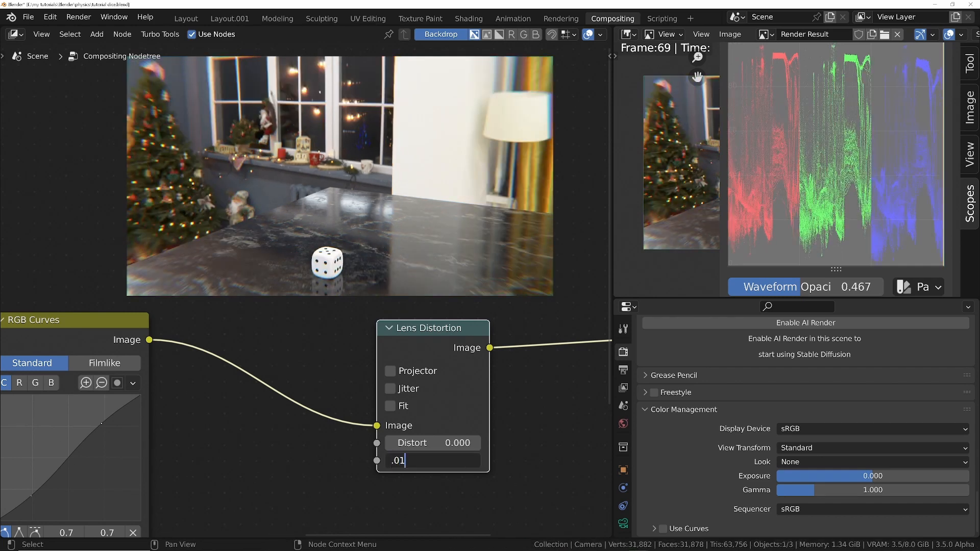
{"action": "key", "text": "Return"}
Set the Lens Distortion node's dispersion to 0.02
{"action": "left_click", "coordinate": [432, 465]}
{"action": "type", "text": ".02"}
{"action": "key", "text": "Return"}
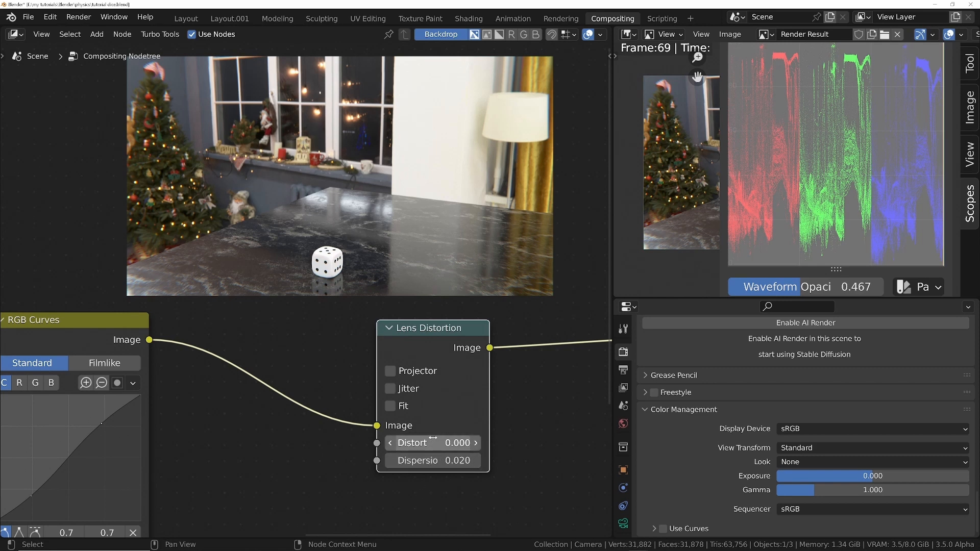
Try distortion values of 0.1 and -0.1 on the Lens Distortion node
{"action": "double_click", "coordinate": [414, 443]}
{"action": "type", "text": ".1"}
{"action": "key", "text": "Return"}
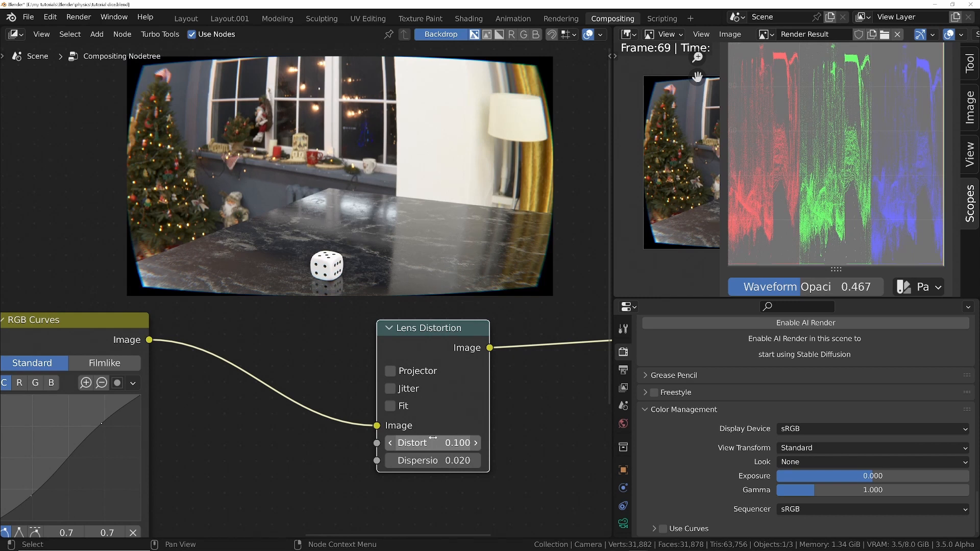
{"action": "double_click", "coordinate": [433, 440]}
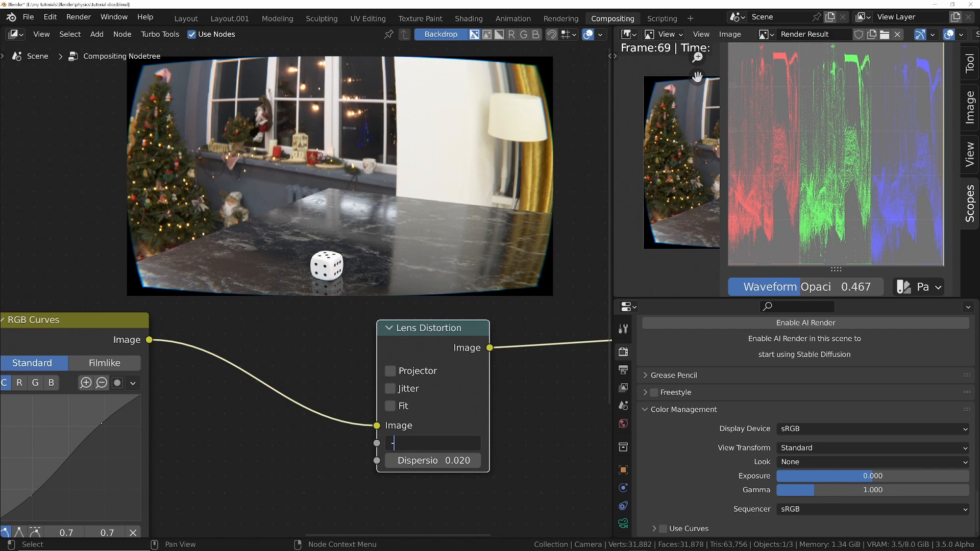
{"action": "type", "text": "-.1"}
{"action": "key", "text": "Return"}
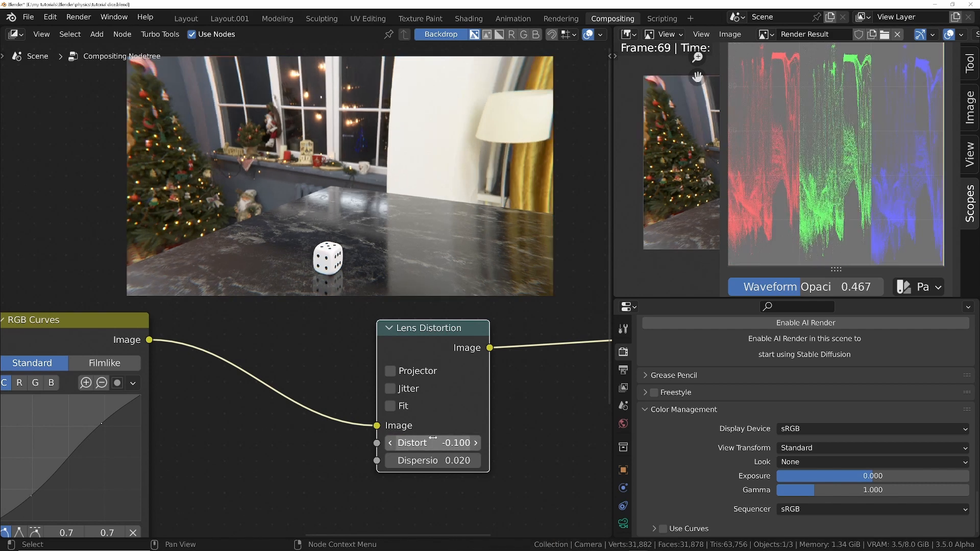
Set the Lens Distortion node's distortion to 0.001
{"action": "double_click", "coordinate": [433, 441]}
{"action": "type", "text": ".001"}
{"action": "key", "text": "Return"}
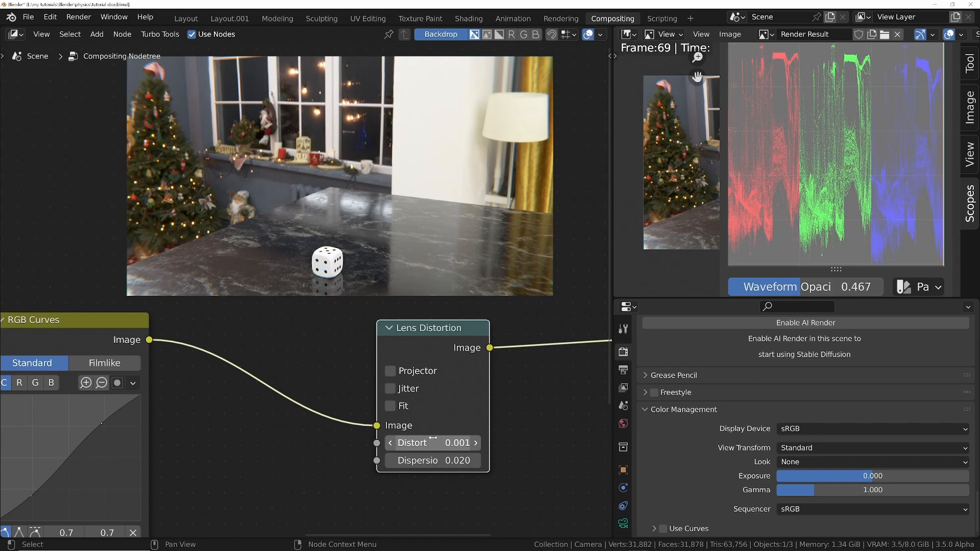
Mute and unmute the Lens Distortion node to compare the image with and without the lens effect
{"action": "key", "text": "m"}
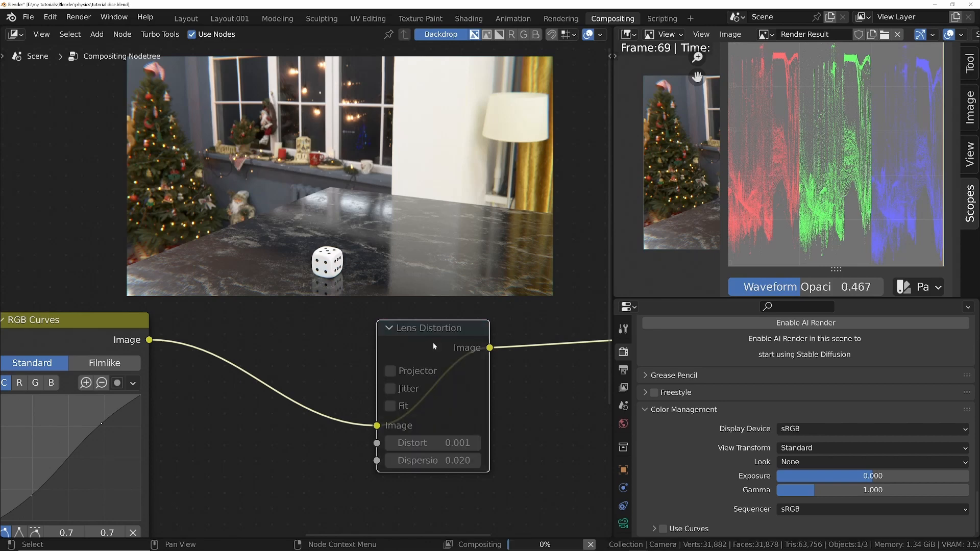
{"action": "key", "text": "m"}
{"action": "scroll", "coordinate": [433, 342], "scroll_direction": "down", "scroll_amount": 2}
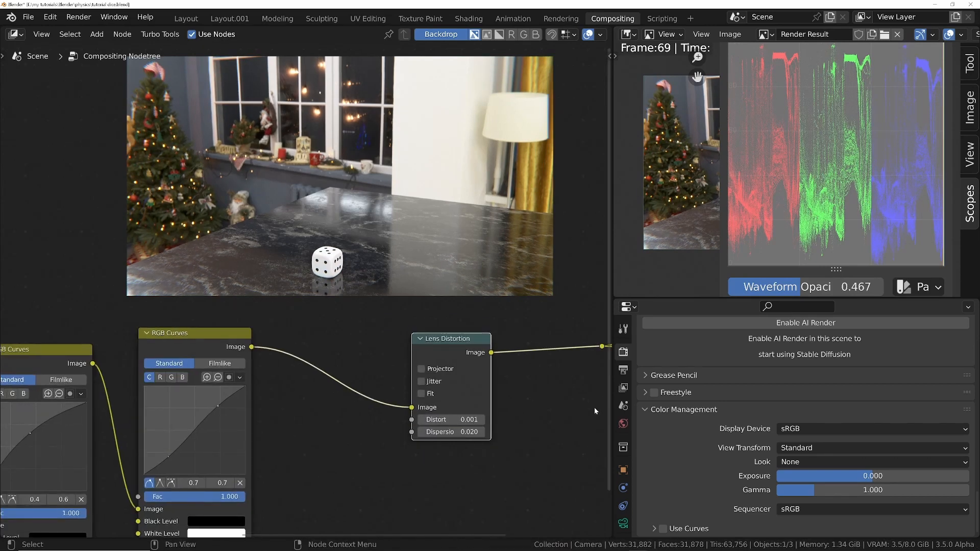
Check the MPEG-4 output settings for //anim/dice enhanced, then save the file and publish the animation
{"action": "left_click", "coordinate": [624, 369]}
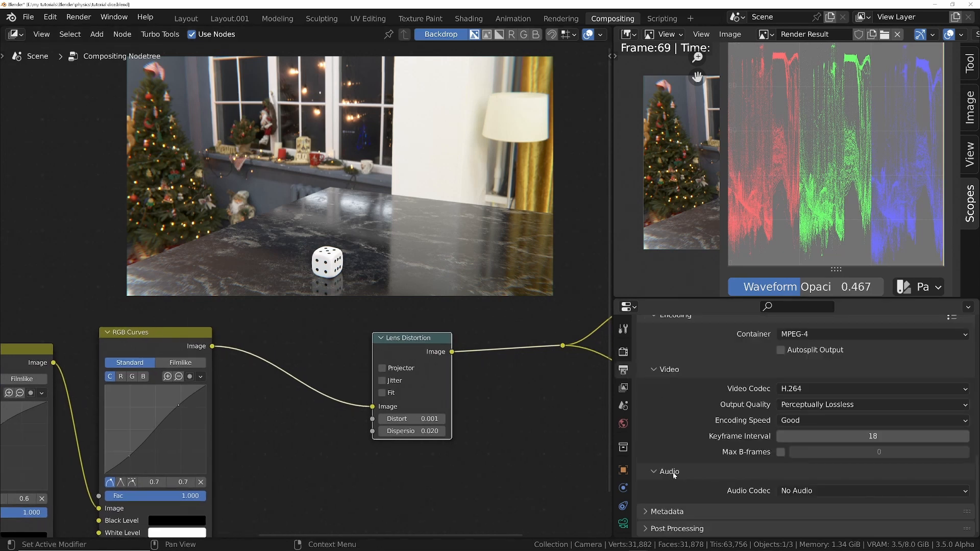
{"action": "scroll", "coordinate": [675, 475], "scroll_direction": "up", "scroll_amount": 5}
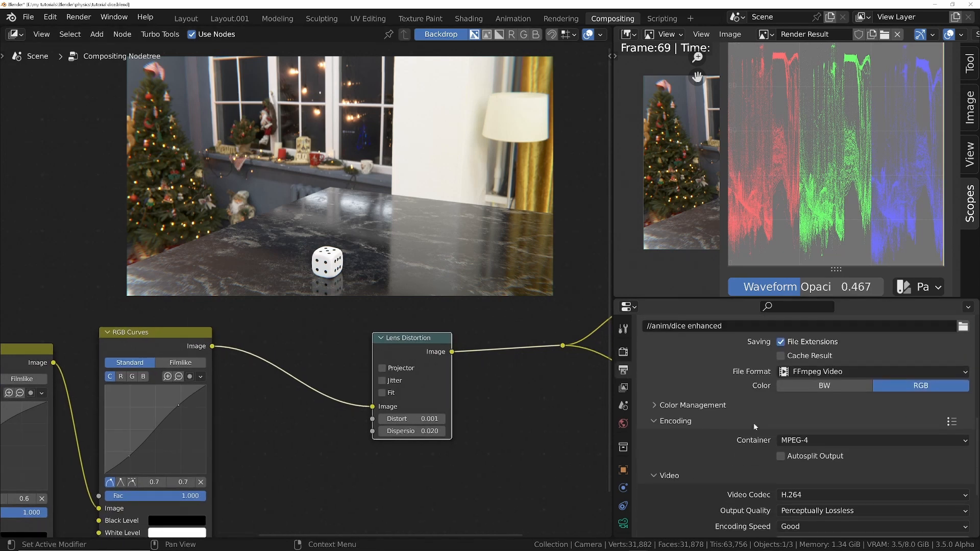
{"action": "scroll", "coordinate": [755, 426], "scroll_direction": "up", "scroll_amount": 3}
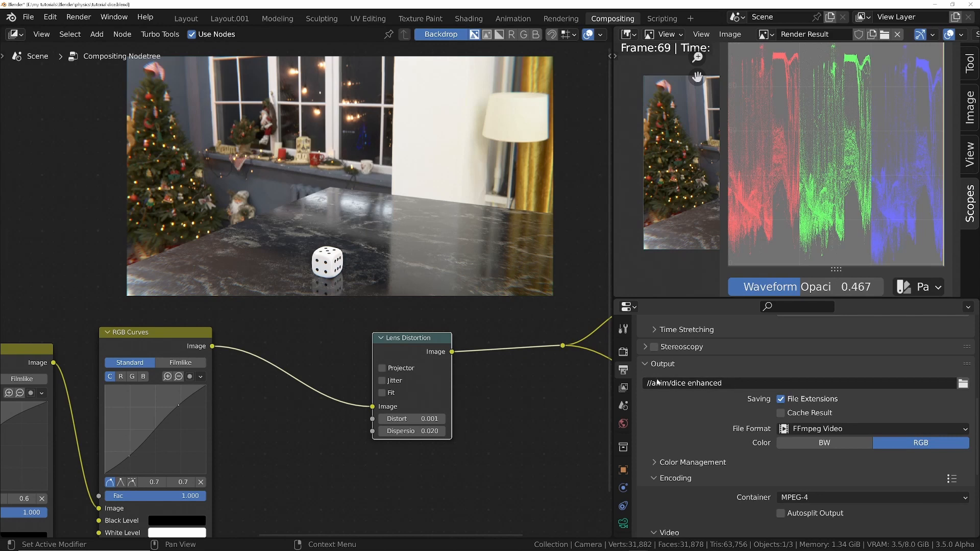
{"action": "scroll", "coordinate": [496, 360], "scroll_direction": "down", "scroll_amount": 3}
{"action": "key", "text": "n"}
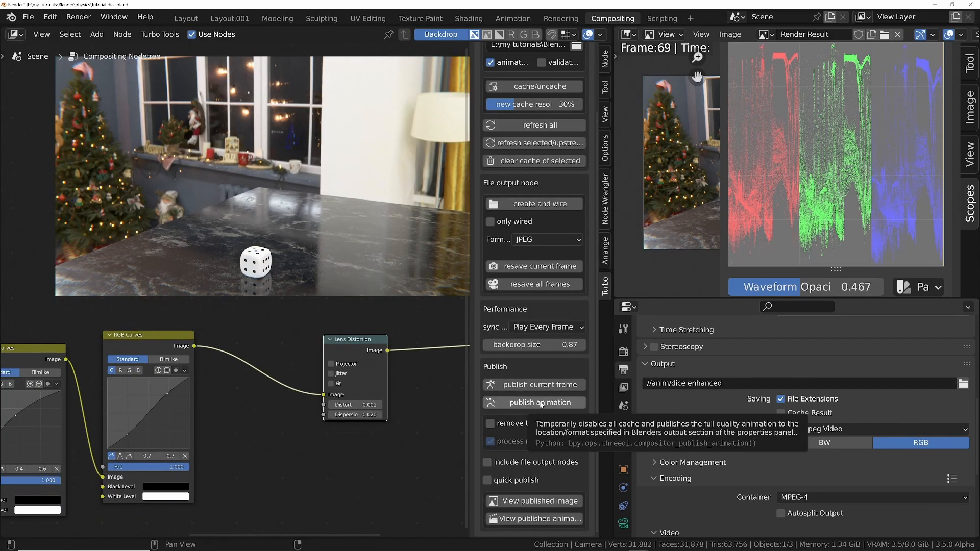
{"action": "key", "text": "ctrl+s"}
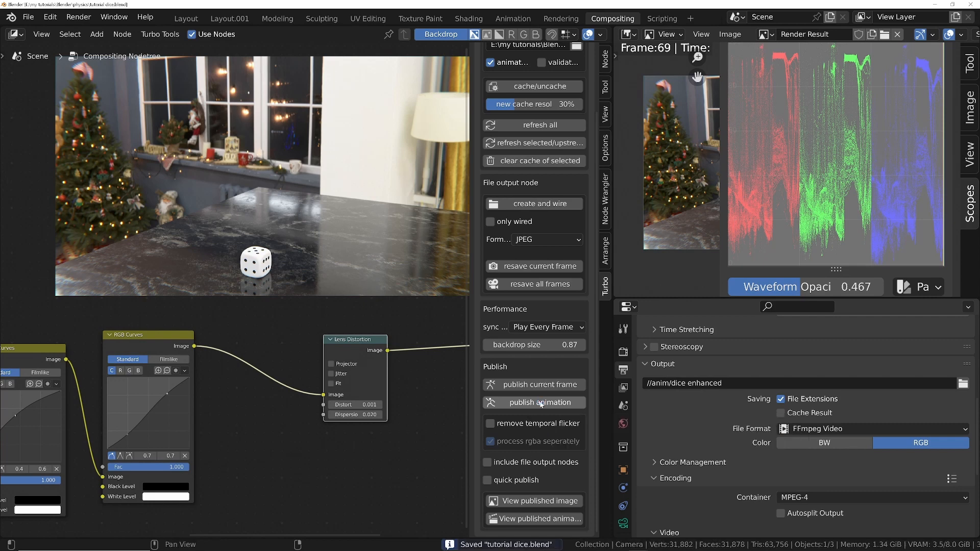
{"action": "left_click", "coordinate": [541, 403]}
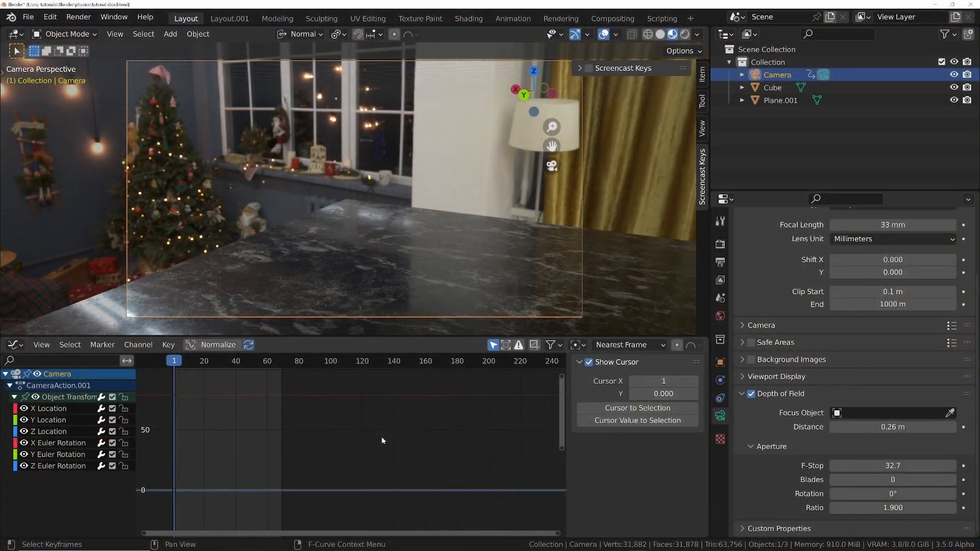
Insert a keyframe for the camera's 33 mm focal length at frame 1
{"action": "key", "text": "space"}
{"action": "key", "text": "space"}
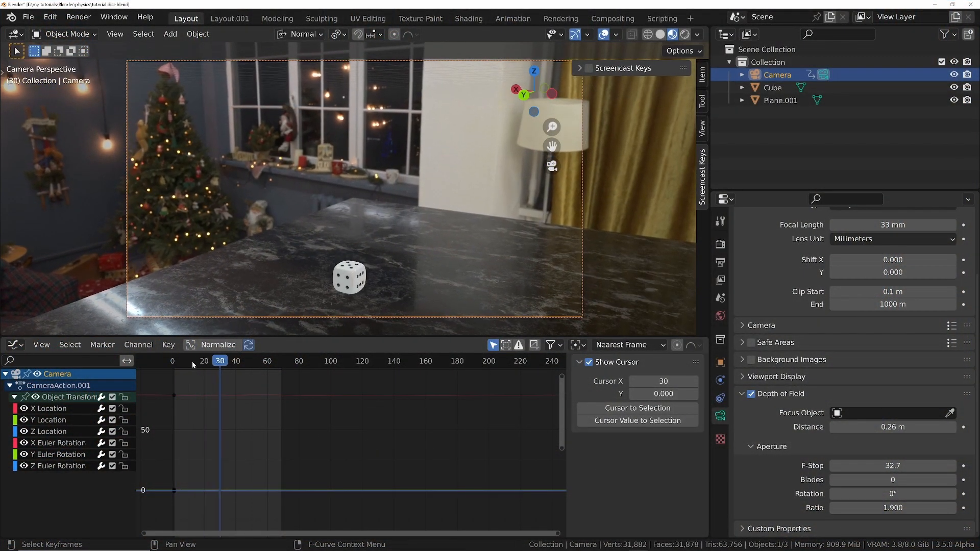
{"action": "left_click_drag", "start_coordinate": [219, 365], "coordinate": [232, 380]}
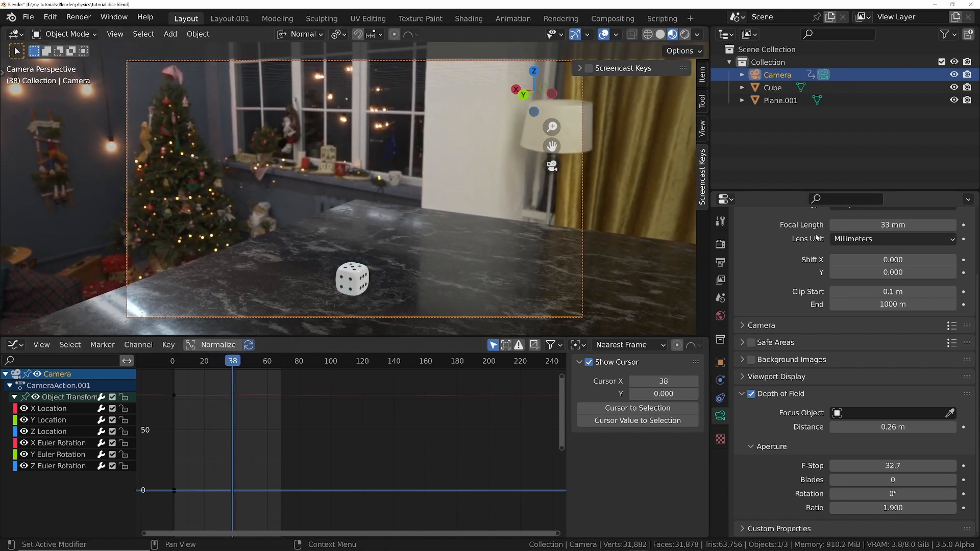
{"action": "key", "text": "shift+Left"}
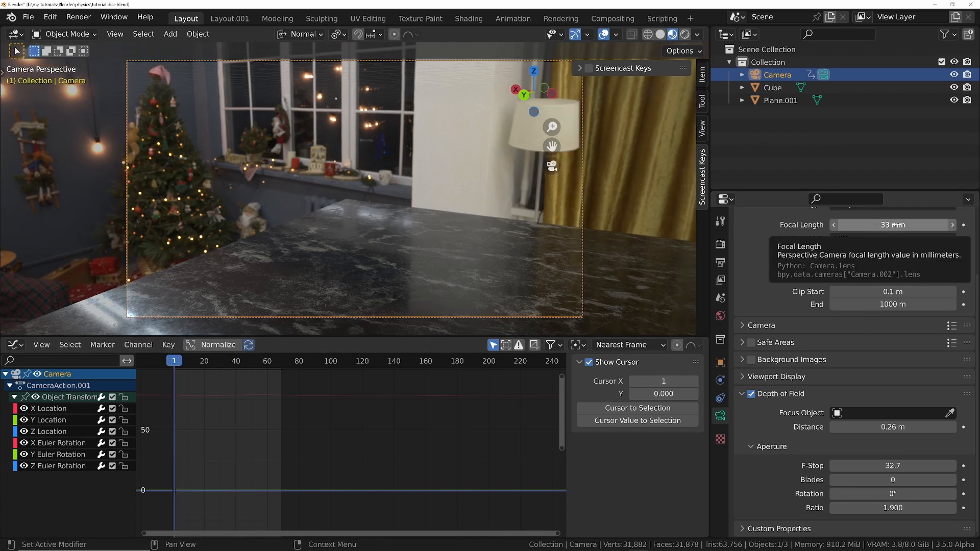
{"action": "key", "text": "i"}
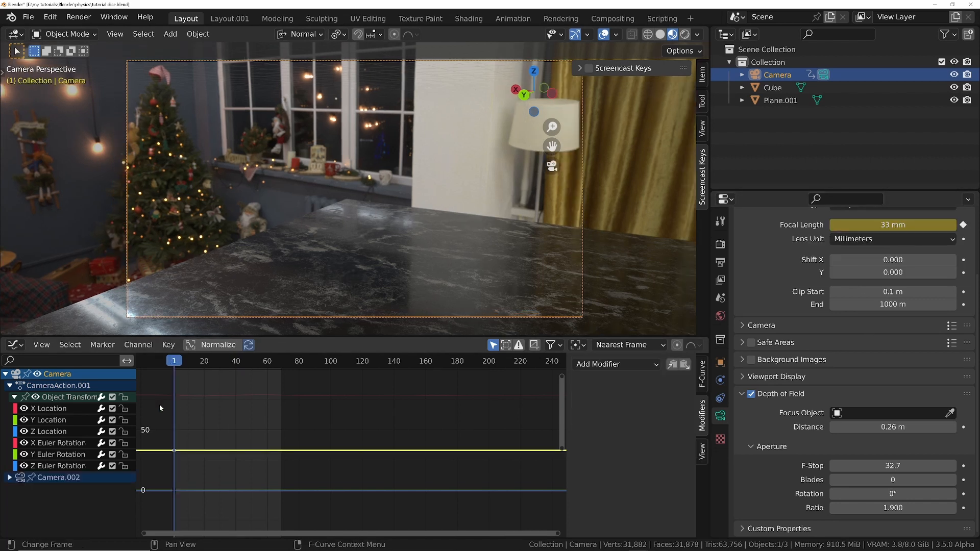
Go to frame 30 and increase the camera's focal length to 59 mm
{"action": "left_click_drag", "start_coordinate": [168, 363], "coordinate": [194, 361]}
{"action": "key", "text": "space"}
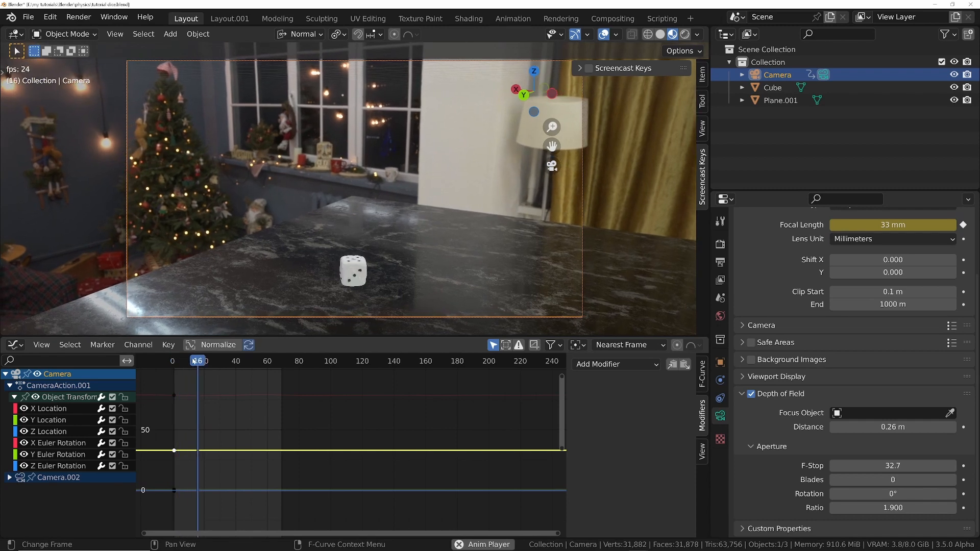
{"action": "key", "text": "space"}
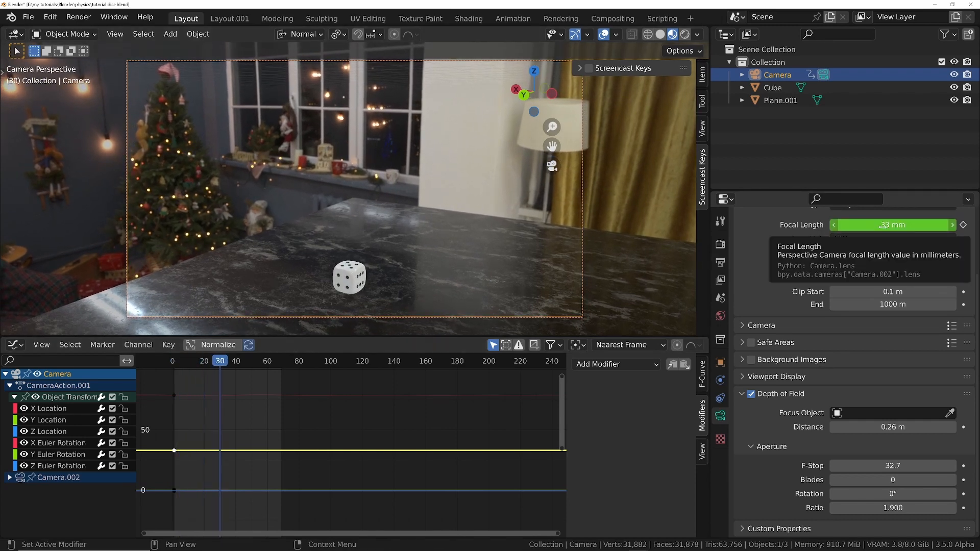
{"action": "left_click_drag", "start_coordinate": [884, 225], "coordinate": [925, 225]}
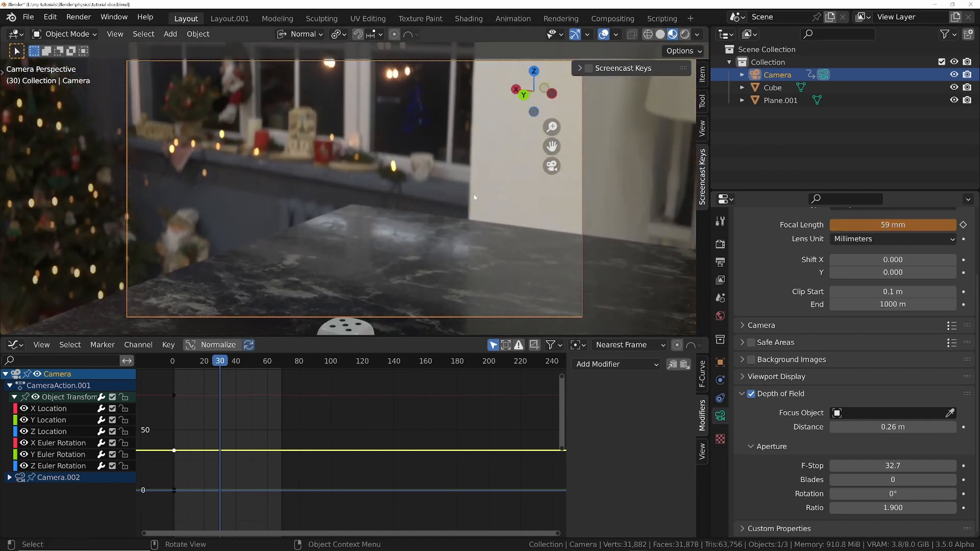
Re-aim the camera with walk navigation to frame the dice on the table, and insert a rotation keyframe at frame 30
{"action": "key", "text": "shift"}
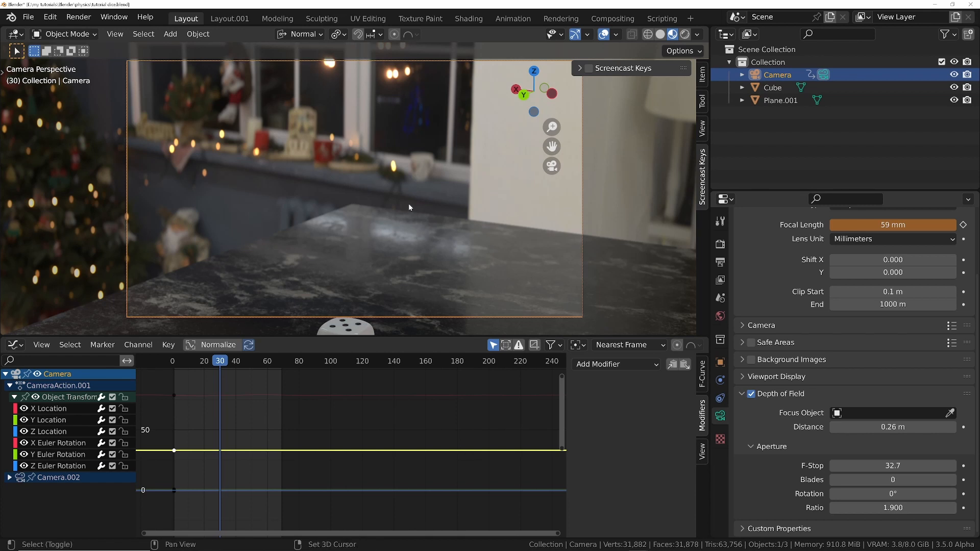
{"action": "key", "text": "shift+grave"}
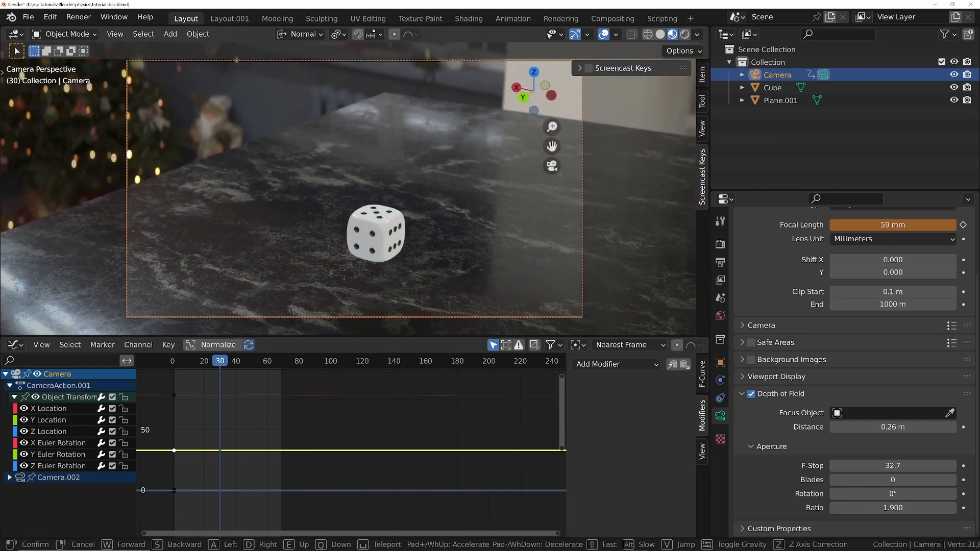
{"action": "left_click", "coordinate": [409, 203]}
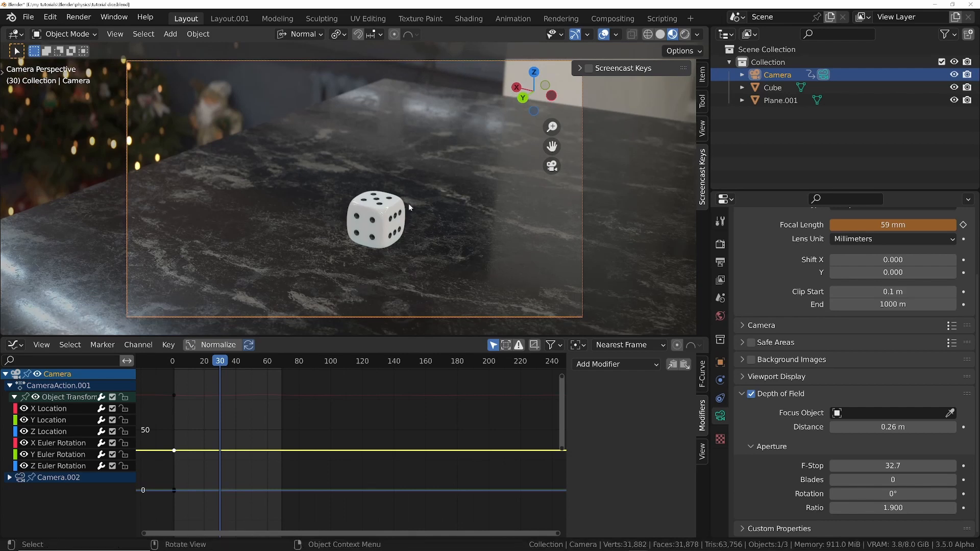
{"action": "key", "text": "i"}
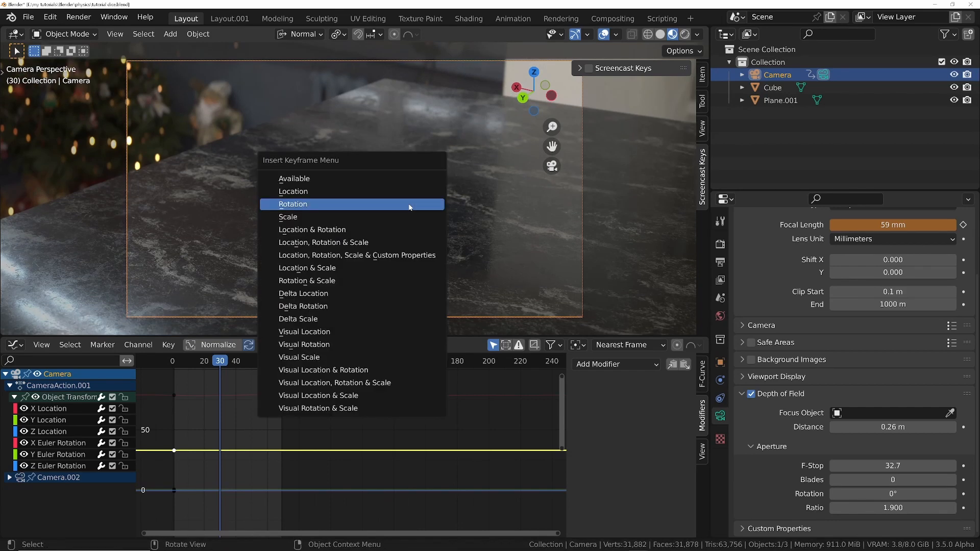
{"action": "left_click", "coordinate": [409, 205]}
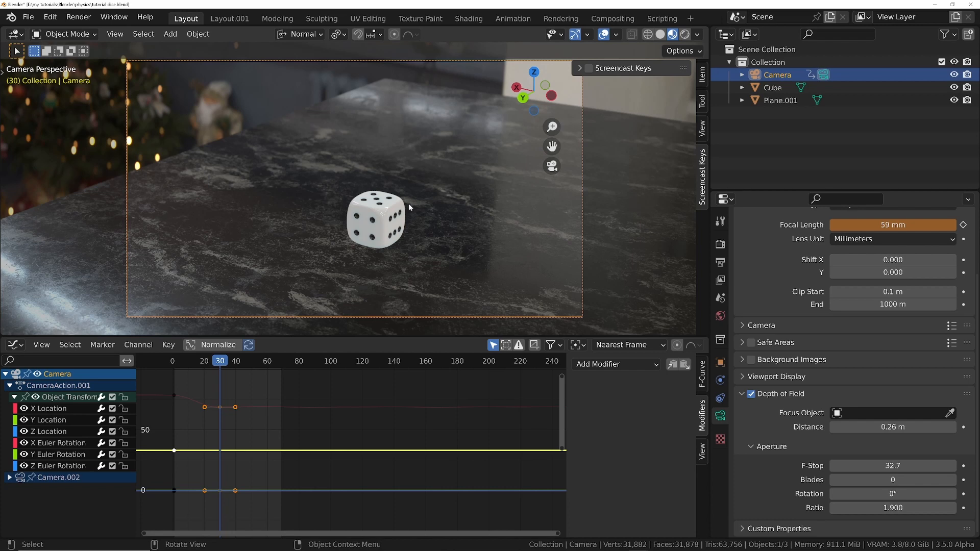
Set the camera's focal length to 63.5 mm at frame 30 and insert a keyframe for it
{"action": "key", "text": "space"}
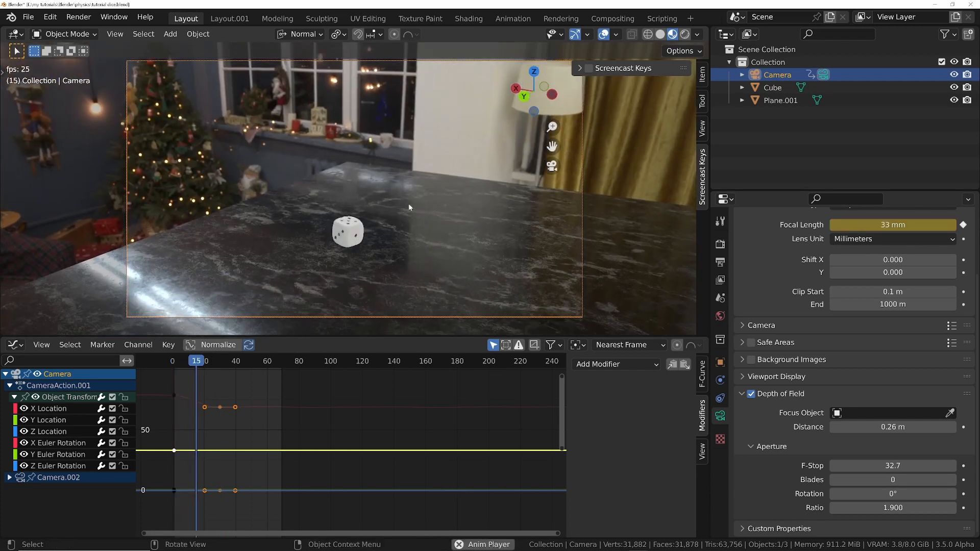
{"action": "key", "text": "space"}
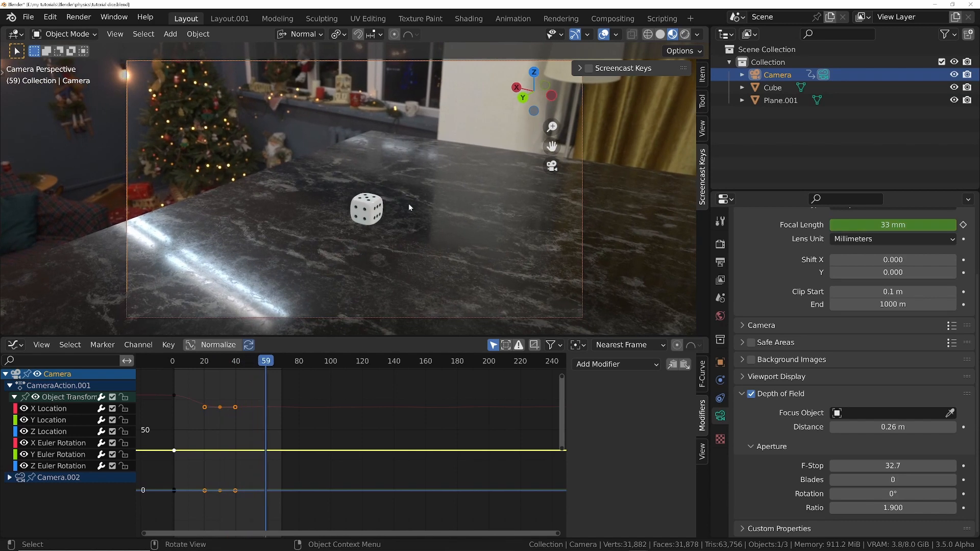
{"action": "key", "text": "shift+Left"}
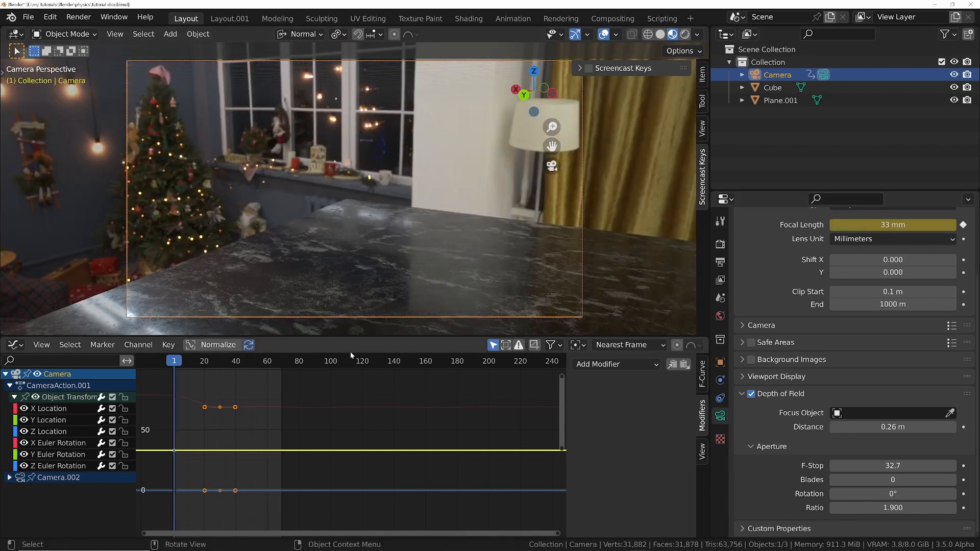
{"action": "key", "text": "Up"}
{"action": "key", "text": "Up"}
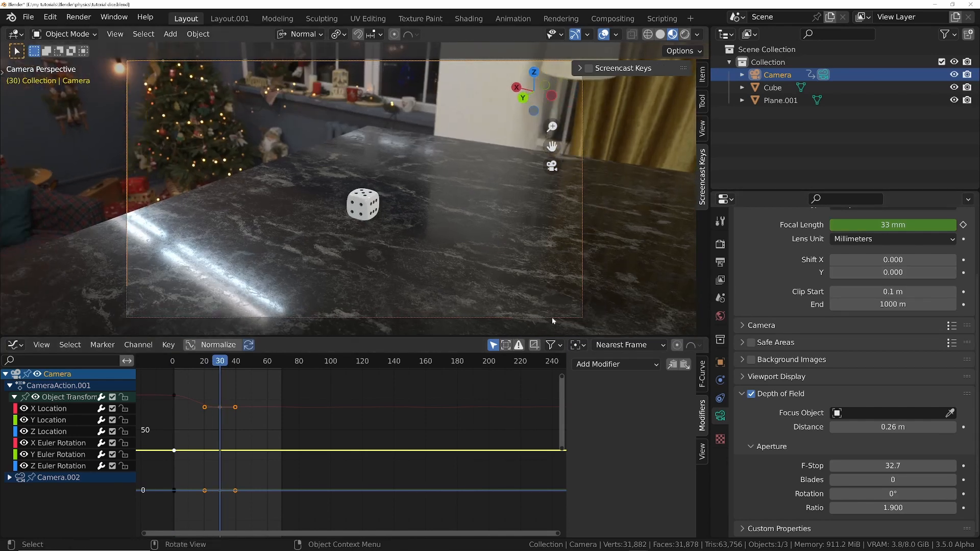
{"action": "left_click", "coordinate": [892, 224]}
{"action": "type", "text": "50"}
{"action": "key", "text": "Return"}
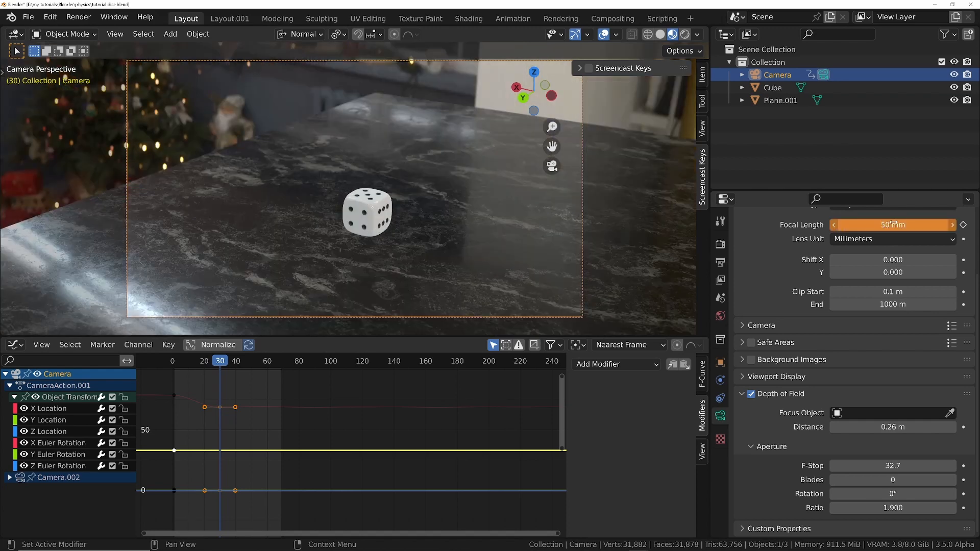
{"action": "left_click_drag", "start_coordinate": [892, 225], "coordinate": [918, 224]}
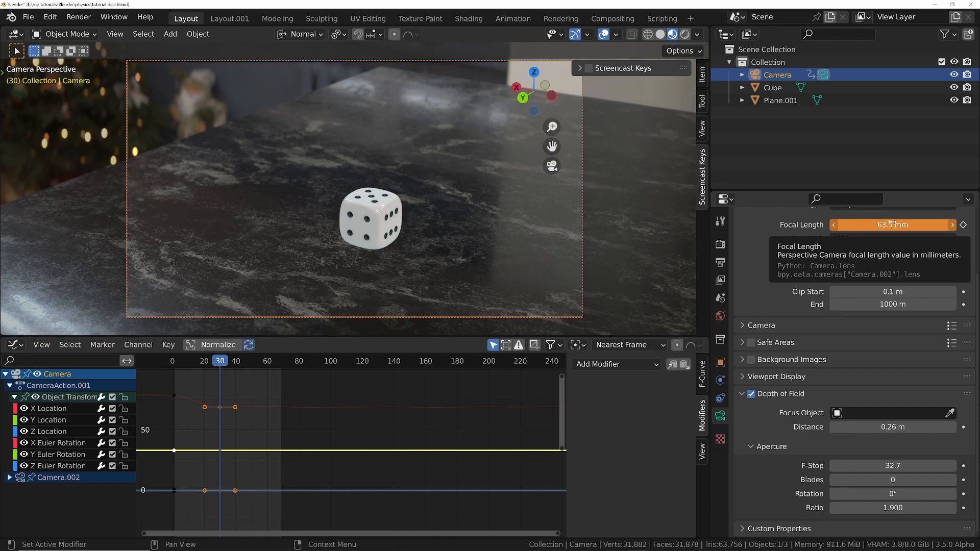
{"action": "key", "text": "i"}
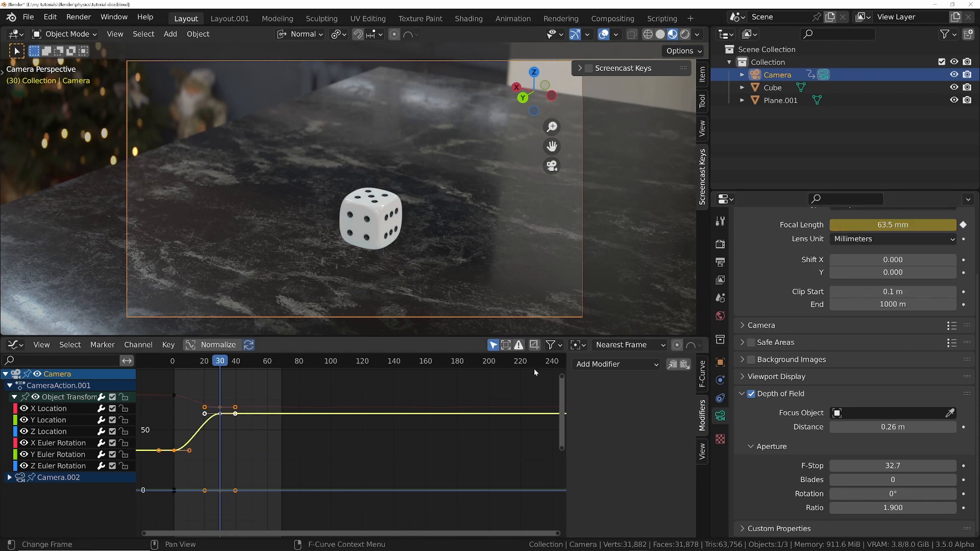
Play the animation from frame 1 to check the camera's zoom and rotation, stopping around frame 26
{"action": "key", "text": "shift+Left"}
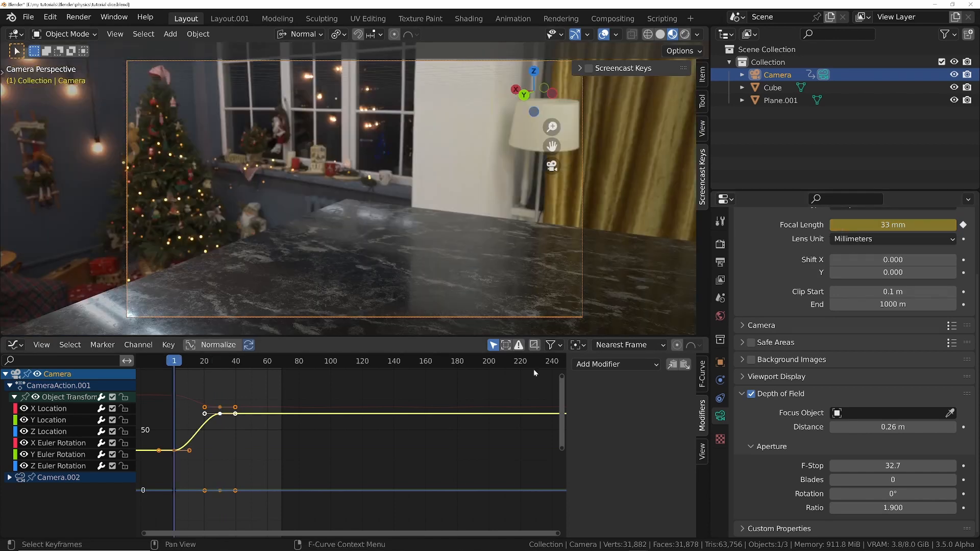
{"action": "key", "text": "space"}
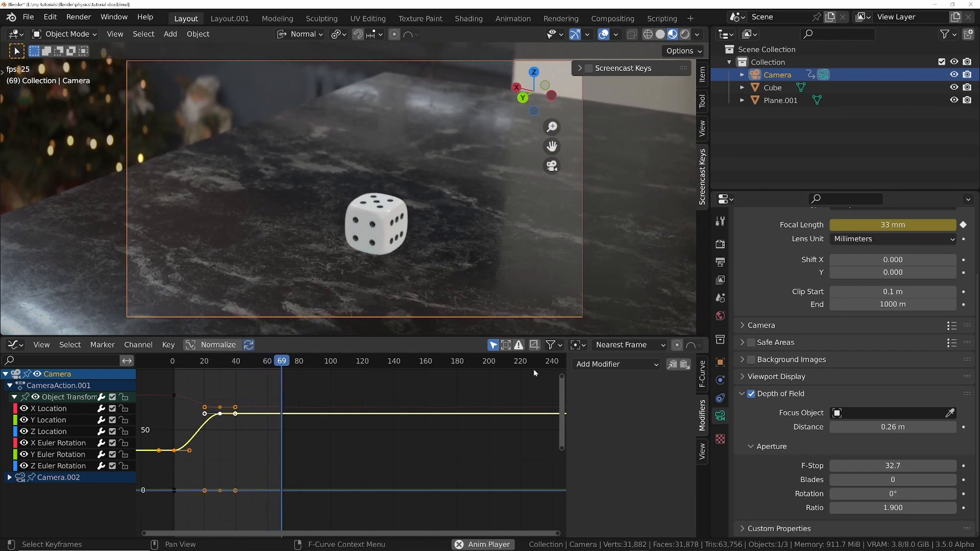
{"action": "key", "text": "space"}
{"action": "key", "text": "space"}
{"action": "key", "text": "space"}
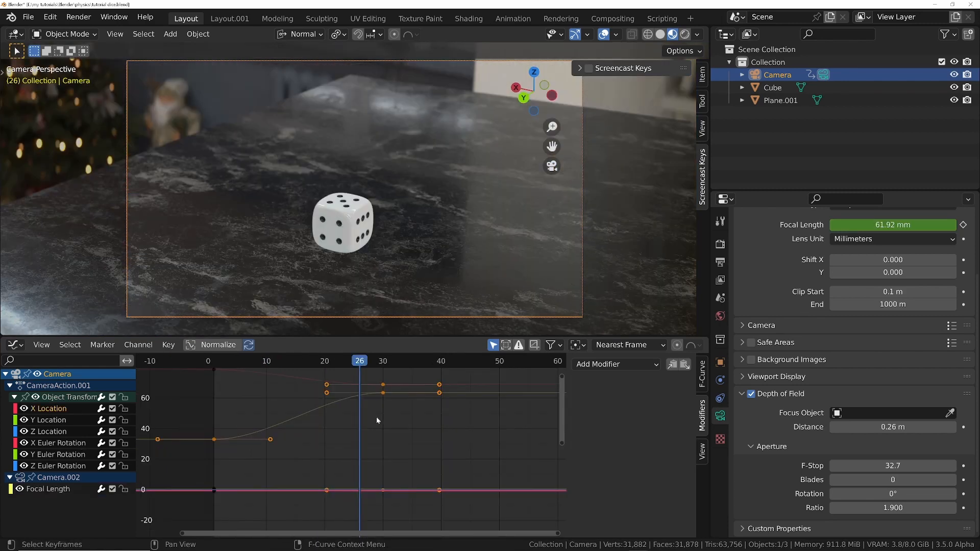
Delete the extra Z Euler Rotation keyframe near frame 26 on the camera and replay the animation from frame 1
{"action": "key", "text": "Home"}
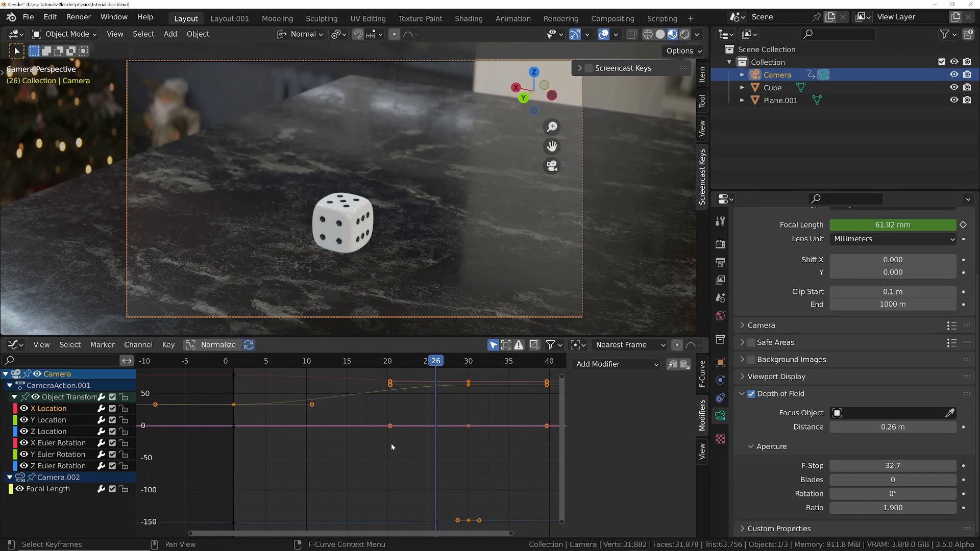
{"action": "middle_click_drag", "start_coordinate": [419, 494], "coordinate": [443, 461]}
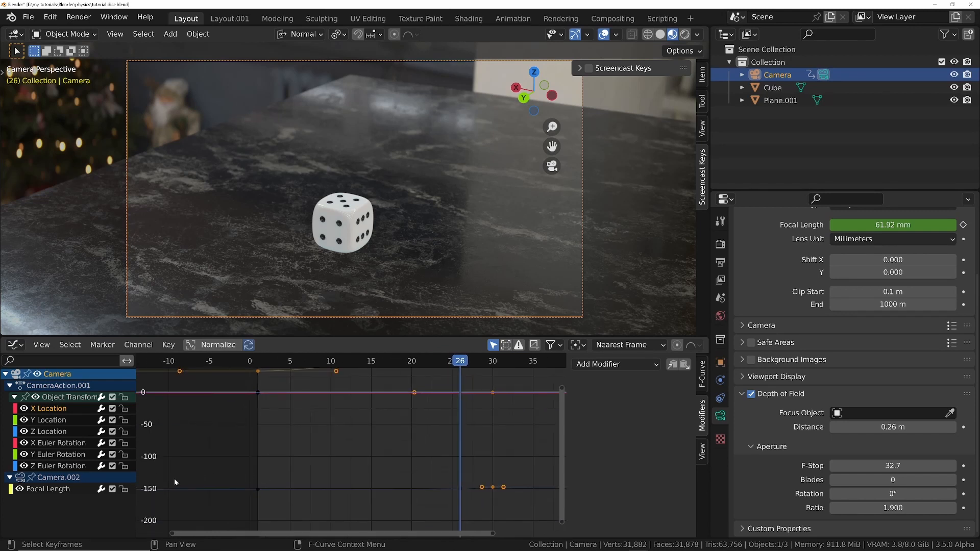
{"action": "left_click", "coordinate": [62, 492]}
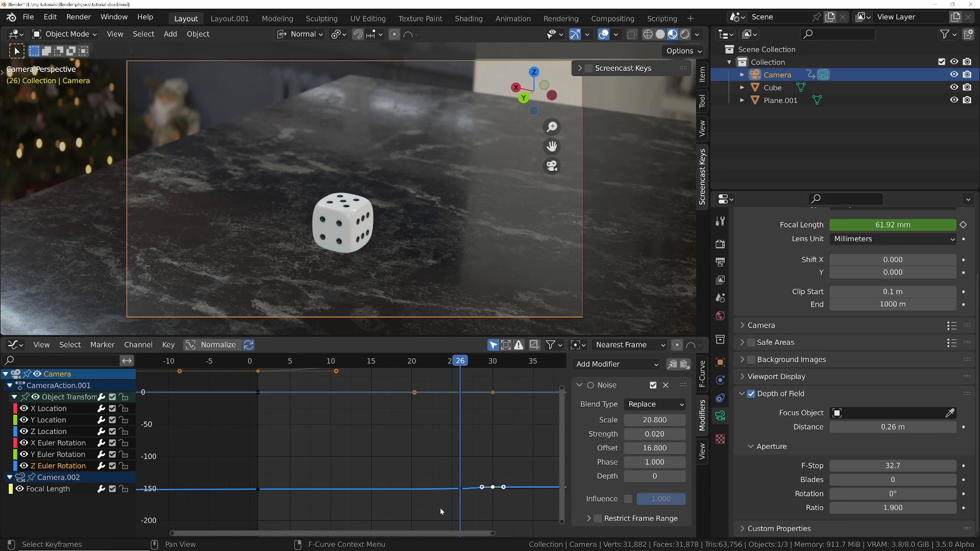
{"action": "left_click_drag", "start_coordinate": [441, 512], "coordinate": [474, 504]}
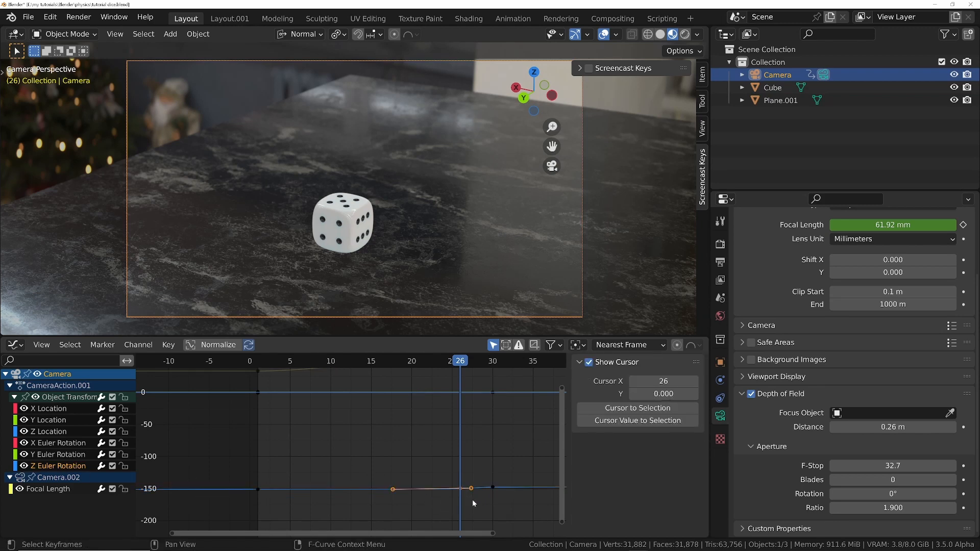
{"action": "key", "text": "x"}
{"action": "left_click", "coordinate": [470, 503]}
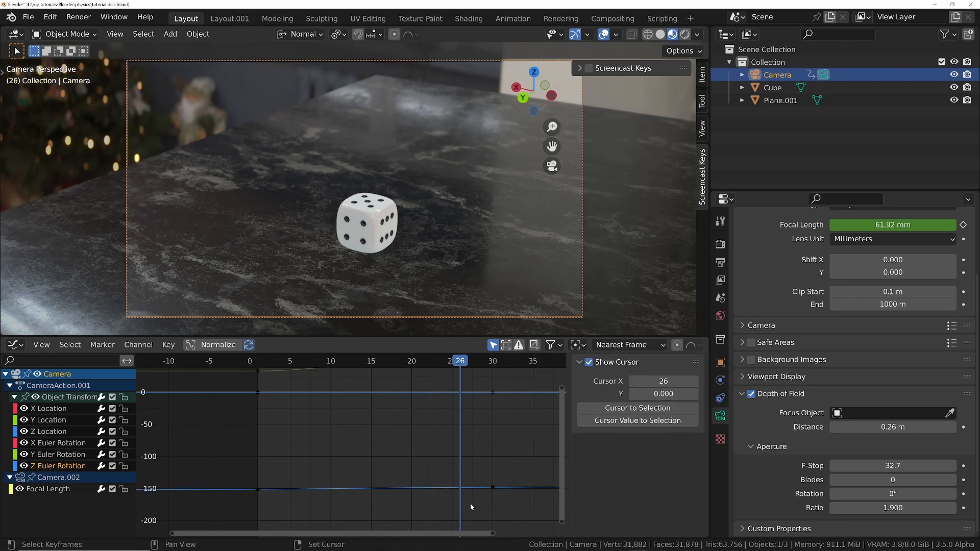
{"action": "key", "text": "shift+Left"}
{"action": "key", "text": "space"}
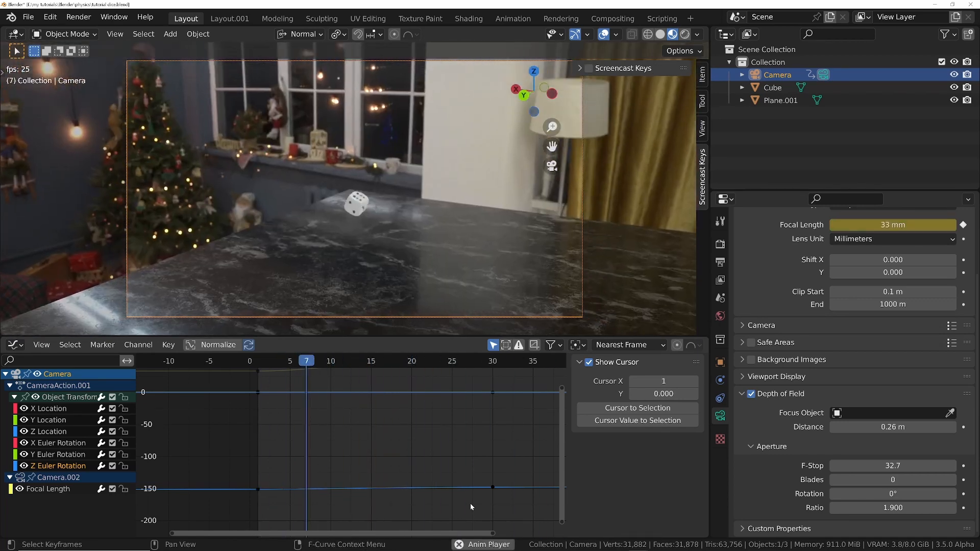
{"action": "key", "text": "space"}
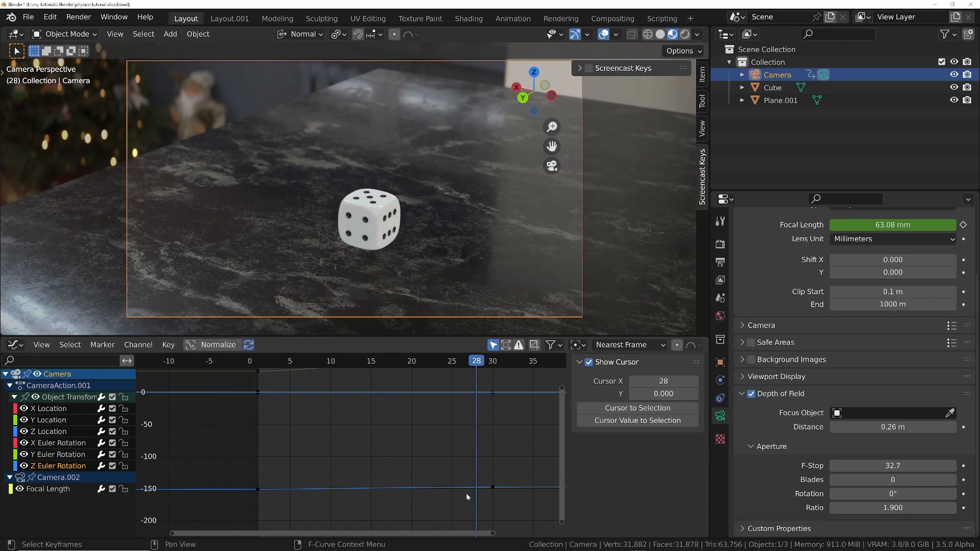
Insert a keyframe for the camera's current focus distance at frame 26, and keyframe a distance of 0.14 m at frame 33
{"action": "mouse_move", "coordinate": [469, 377]}
{"action": "left_mouse_down"}
{"action": "mouse_move", "coordinate": [375, 367]}
{"action": "mouse_move", "coordinate": [460, 375]}
{"action": "left_mouse_up"}
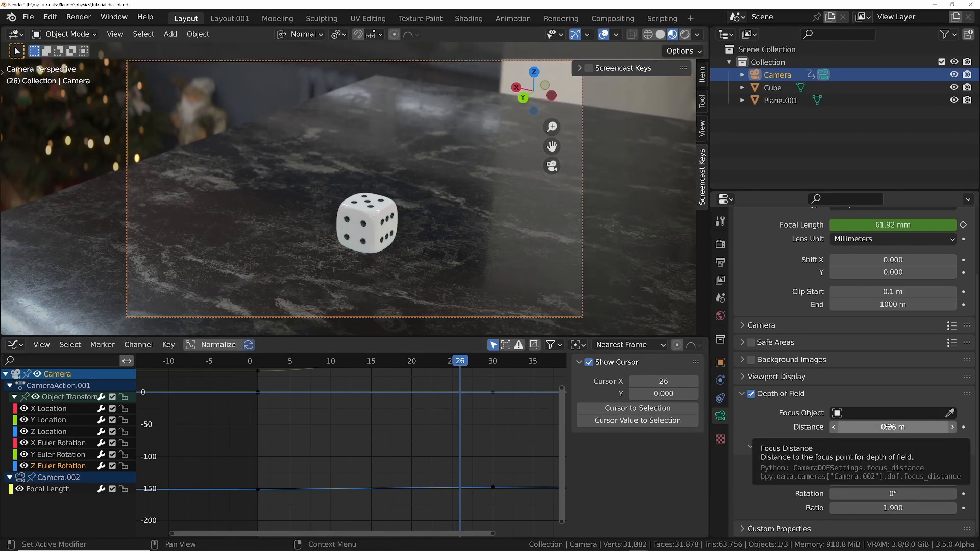
{"action": "key", "text": "i"}
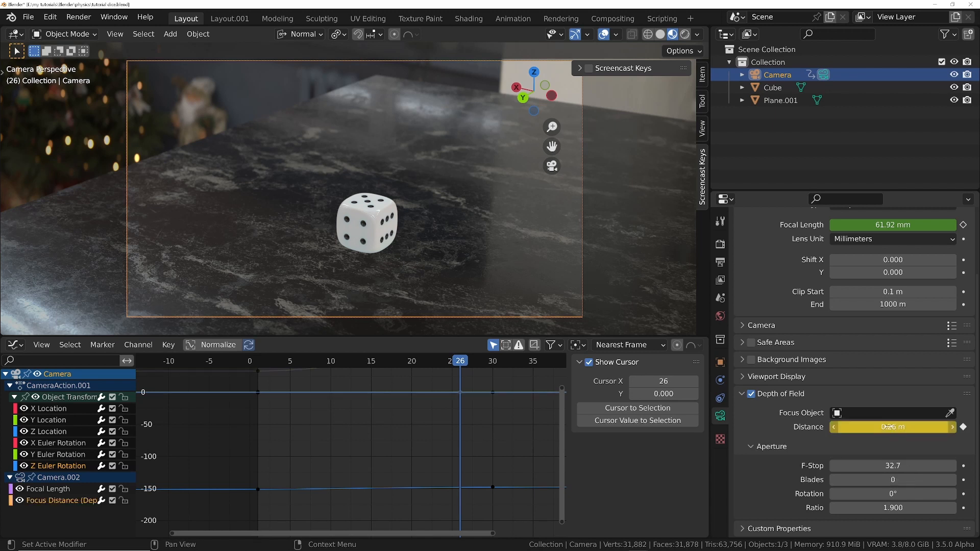
{"action": "key", "text": "space"}
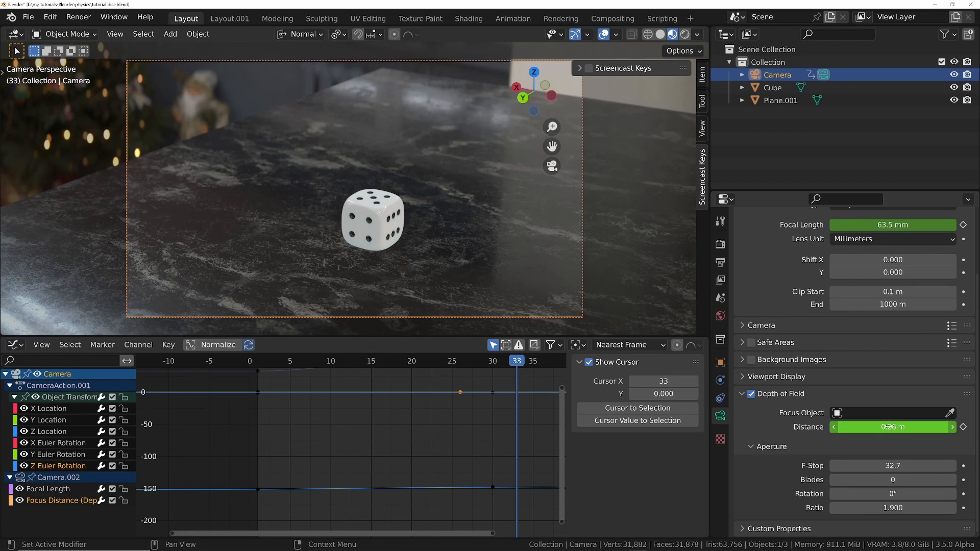
{"action": "left_click_drag", "start_coordinate": [888, 427], "coordinate": [860, 427]}
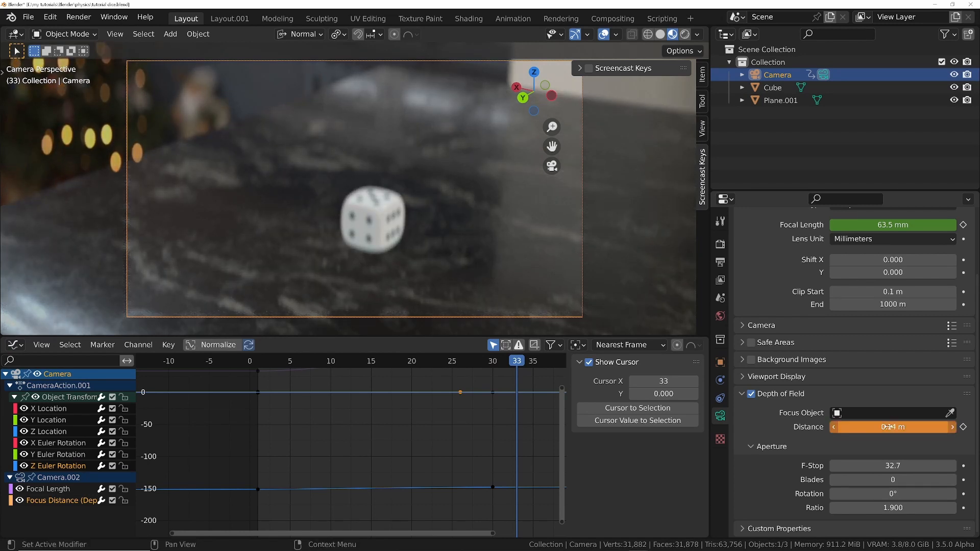
{"action": "key", "text": "i"}
Sample the camera's focus distance from the dice at frame 49, insert a keyframe for it, and return to frame 1 for playback
{"action": "middle_click_drag", "start_coordinate": [497, 442], "coordinate": [351, 446]}
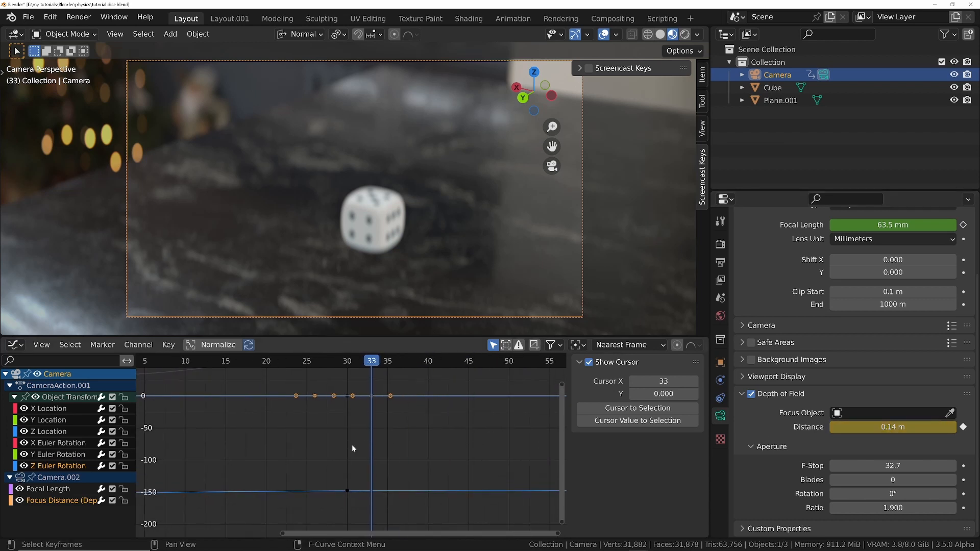
{"action": "key", "text": "space"}
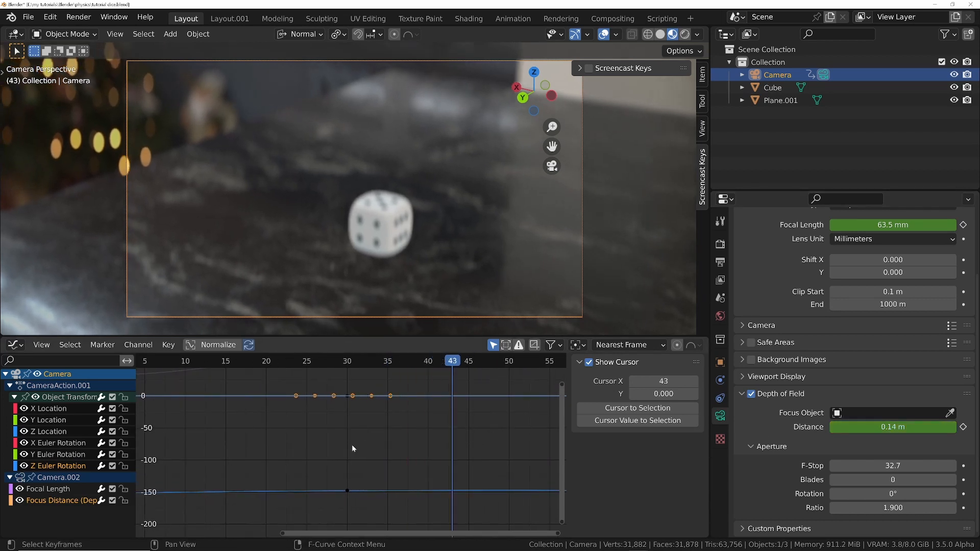
{"action": "key", "text": "space"}
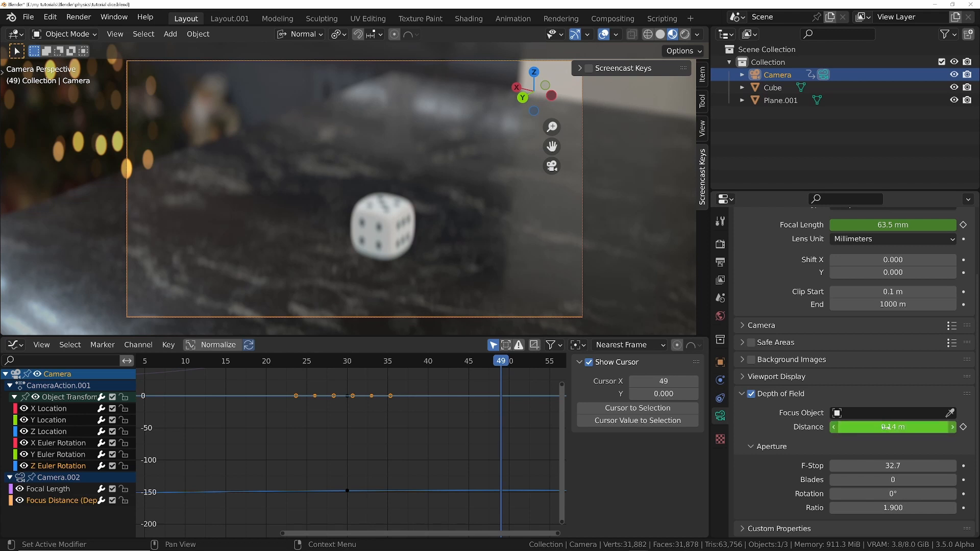
{"action": "key", "text": "e"}
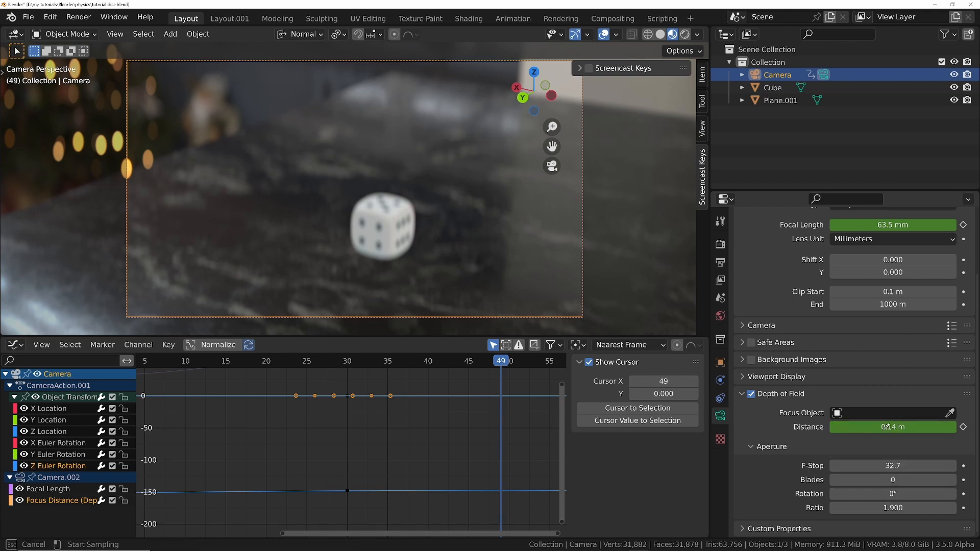
{"action": "left_click", "coordinate": [390, 219]}
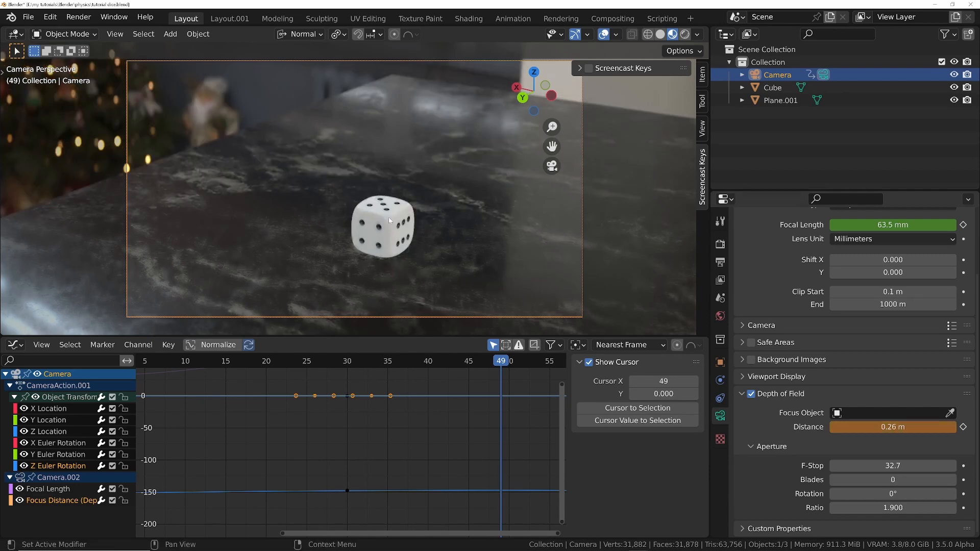
{"action": "key", "text": "i"}
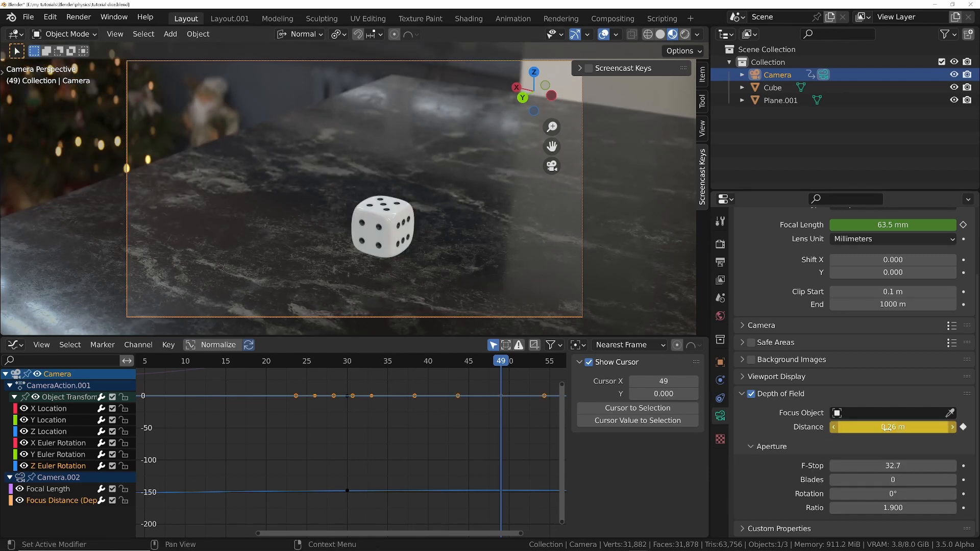
{"action": "key", "text": "space"}
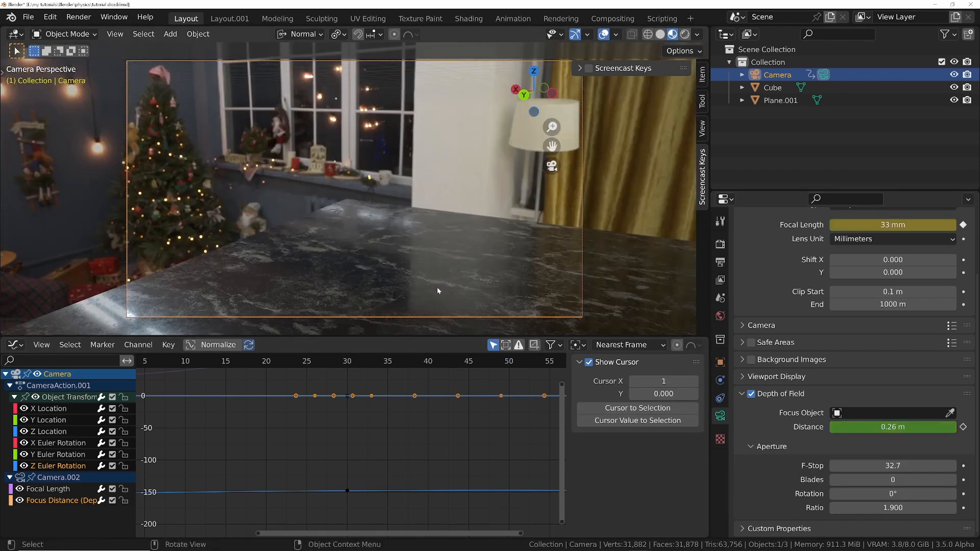